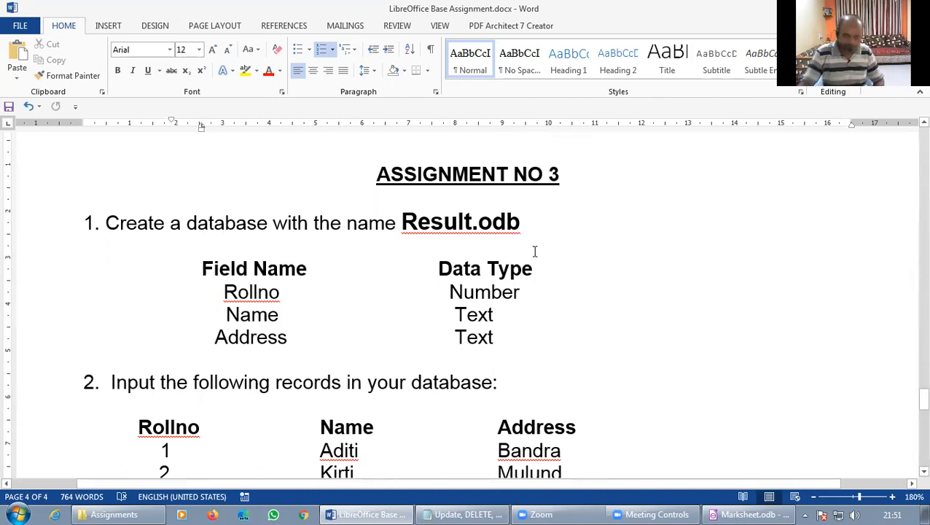
Review Assignment No 3's database name, field definitions, student records and subject marks.
scroll(581, 255, down, 1)
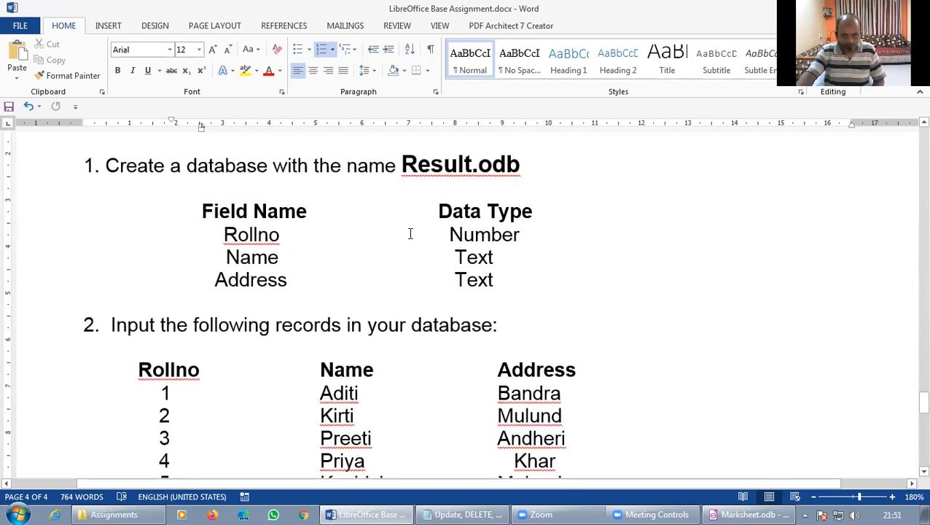
scroll(417, 242, down, 1)
scroll(417, 242, down, 3)
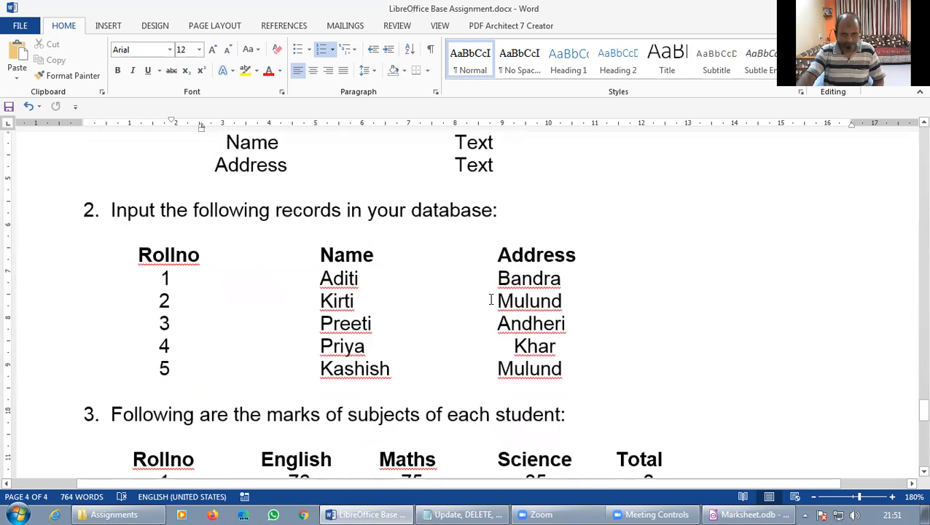
scroll(490, 298, up, 2)
scroll(492, 299, up, 2)
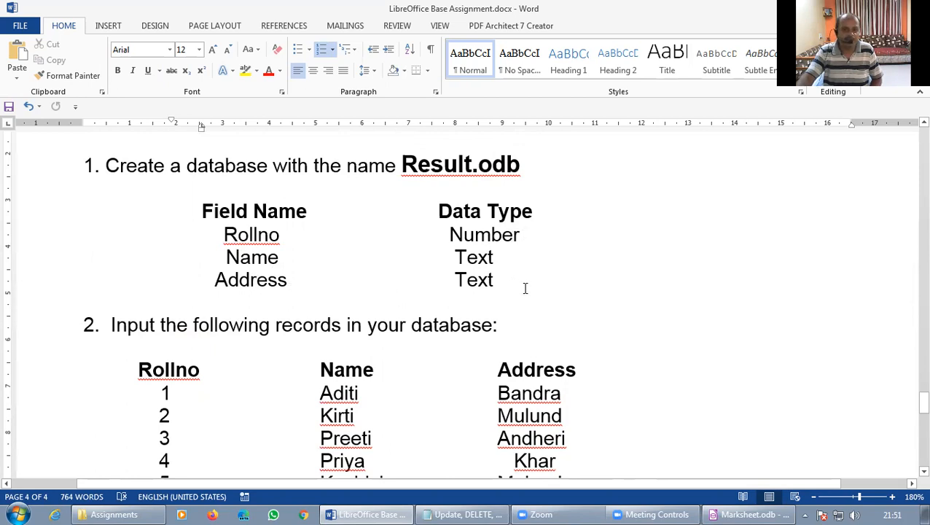
scroll(524, 289, down, 1)
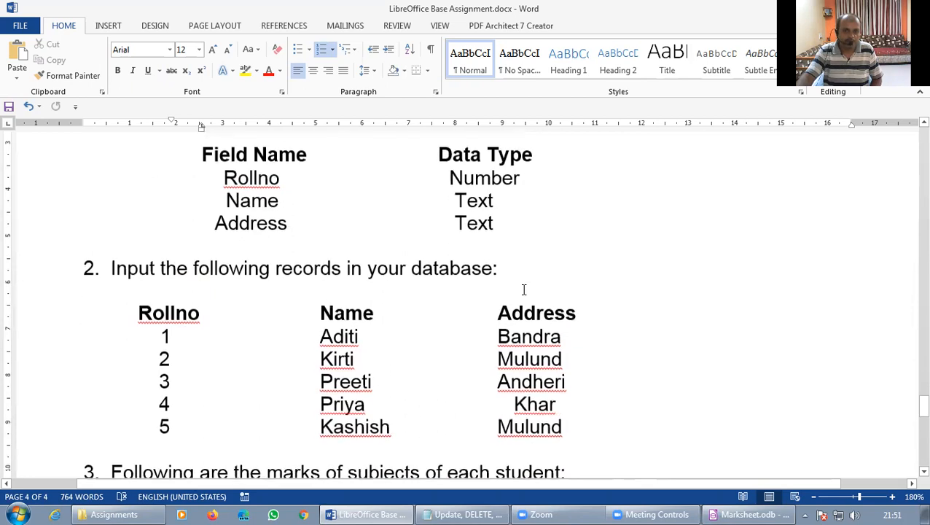
drag(135, 311, 567, 437)
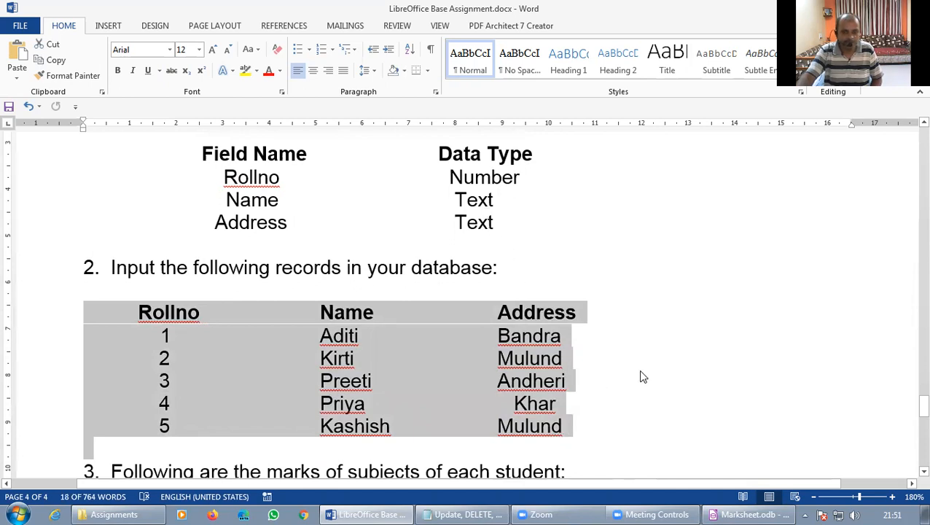
scroll(624, 364, down, 5)
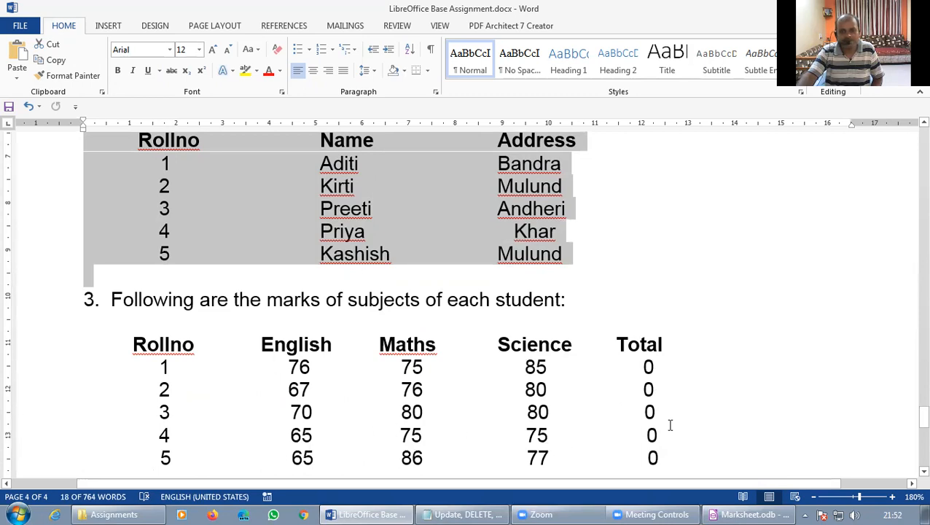
scroll(509, 384, up, 3)
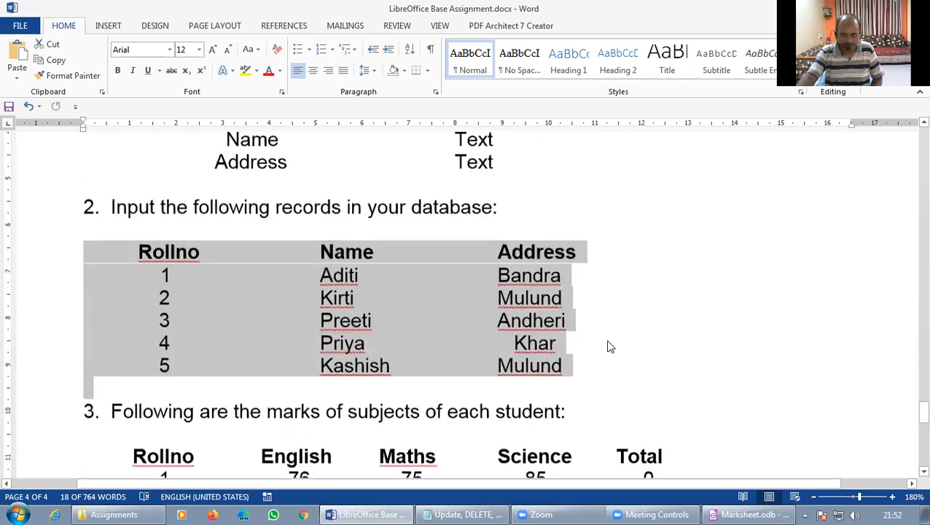
click(588, 346)
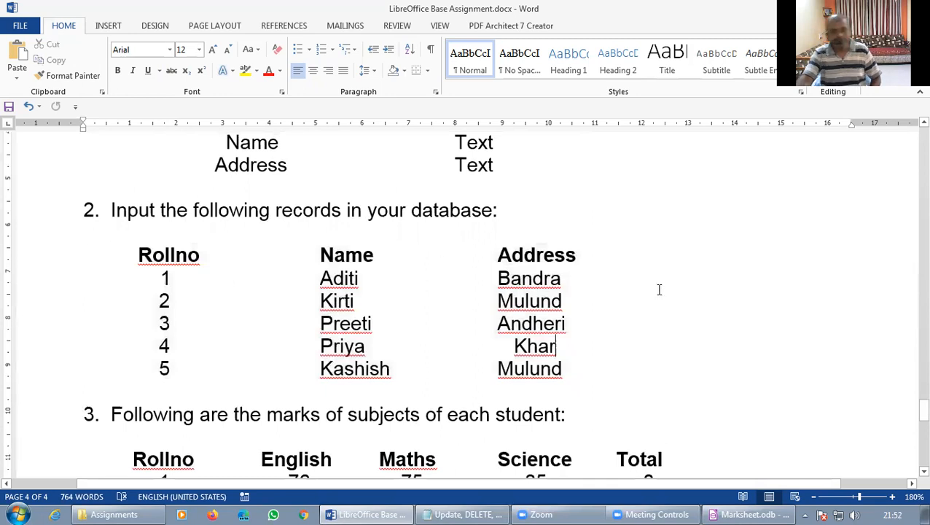
scroll(648, 293, up, 3)
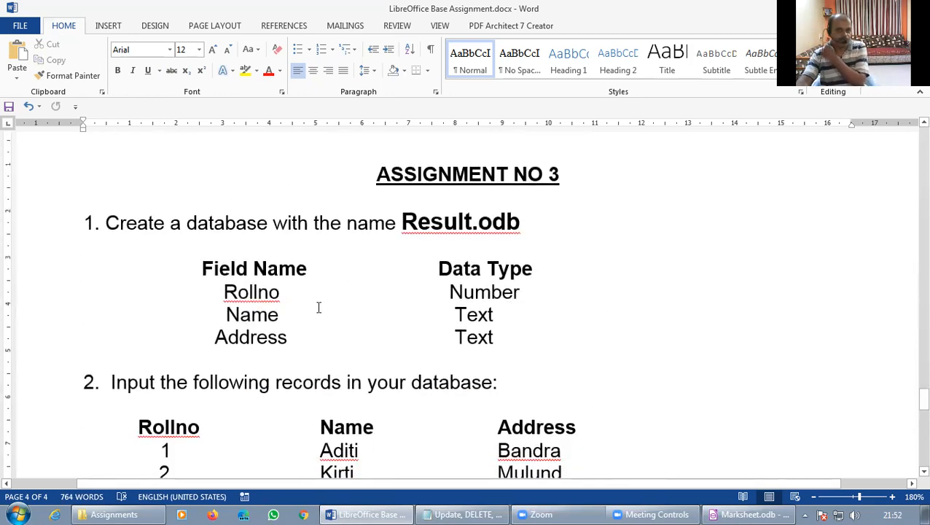
Launch LibreOffice Base from the installed LibreOffice 7.0 programs.
click(18, 515)
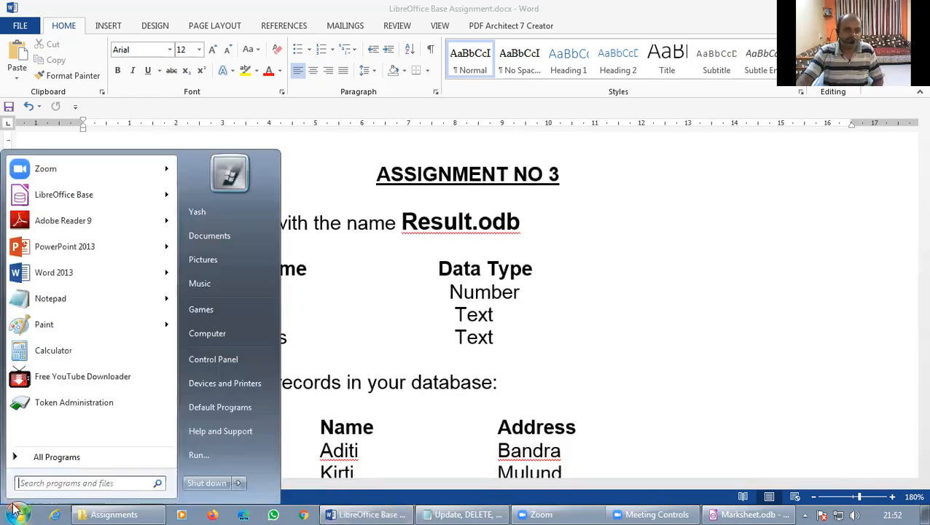
click(45, 456)
scroll(104, 358, down, 2)
scroll(104, 359, down, 1)
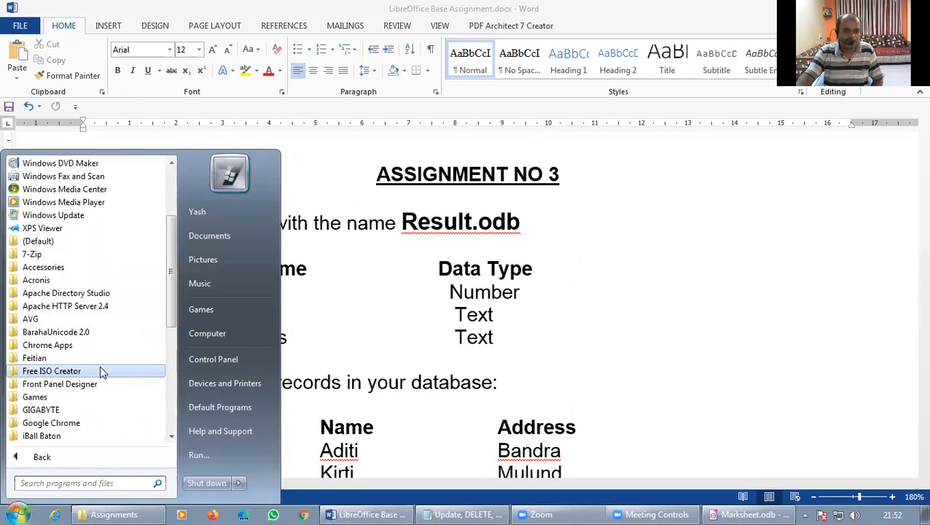
scroll(99, 367, down, 1)
scroll(100, 376, down, 1)
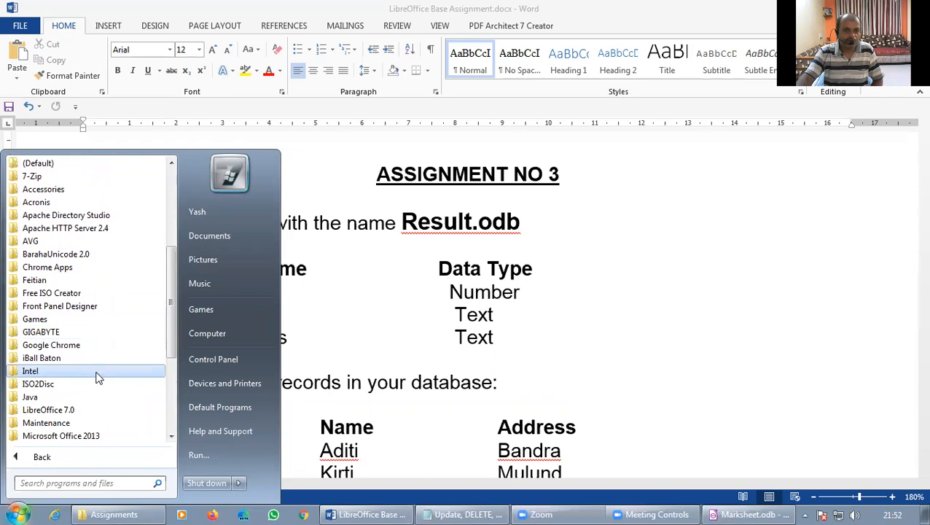
click(93, 413)
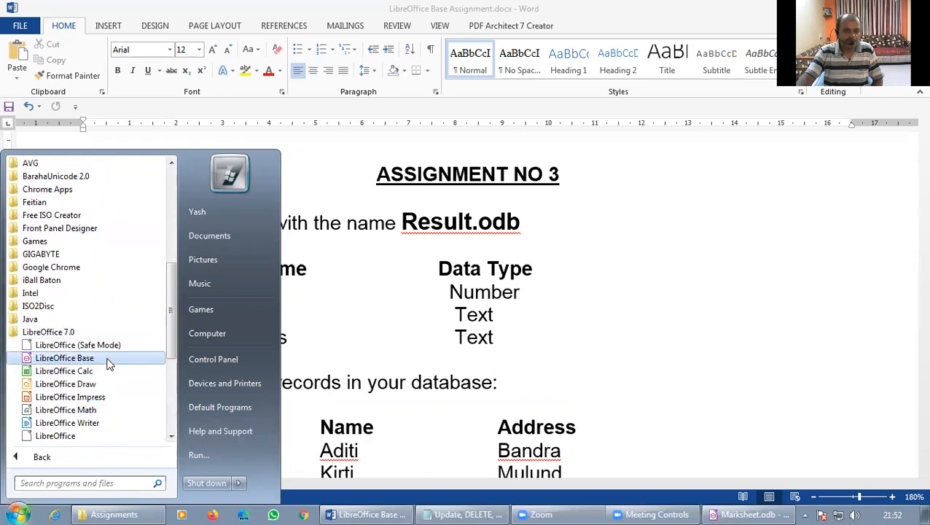
click(109, 358)
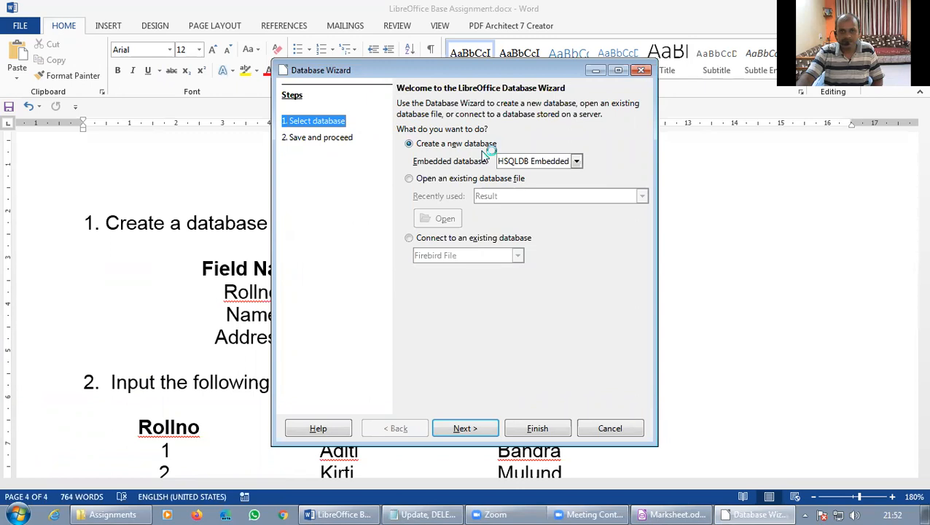
Create a new embedded HSQLDB database, registered and opened for editing, and save it as Result.odb in Documents.
click(465, 428)
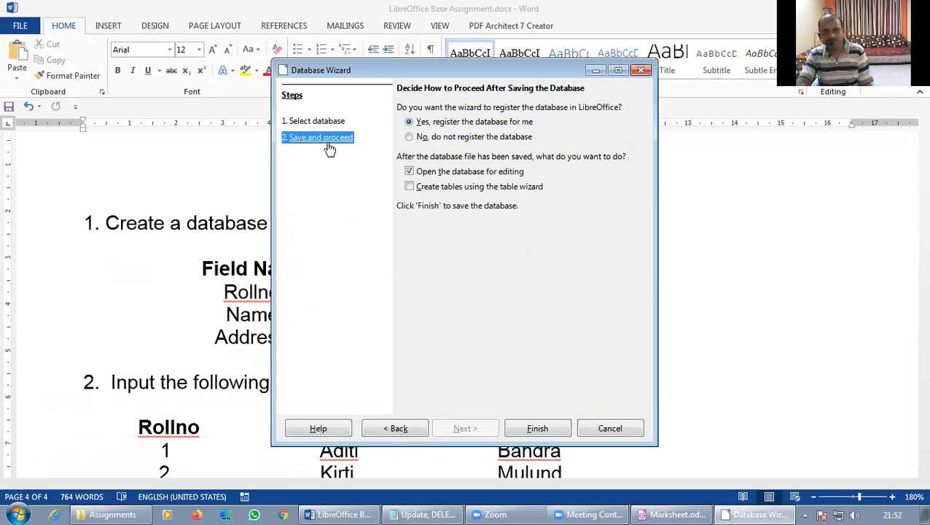
click(539, 429)
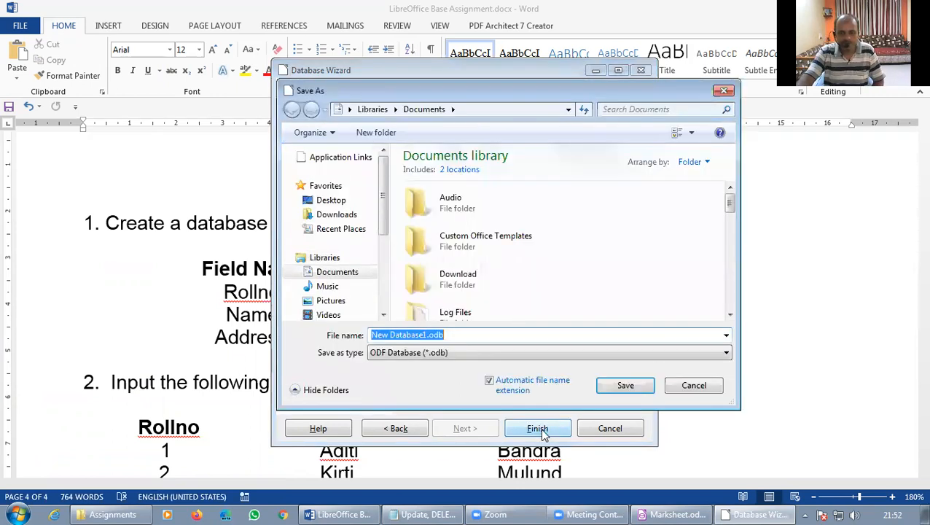
click(424, 335)
drag(425, 335, 430, 335)
key(BackSpace)
key(BackSpace)
key(BackSpace)
key(BackSpace)
key(BackSpace)
key(BackSpace)
key(BackSpace)
key(BackSpace)
key(BackSpace)
key(BackSpace)
key(BackSpace)
key(BackSpace)
text(Re)
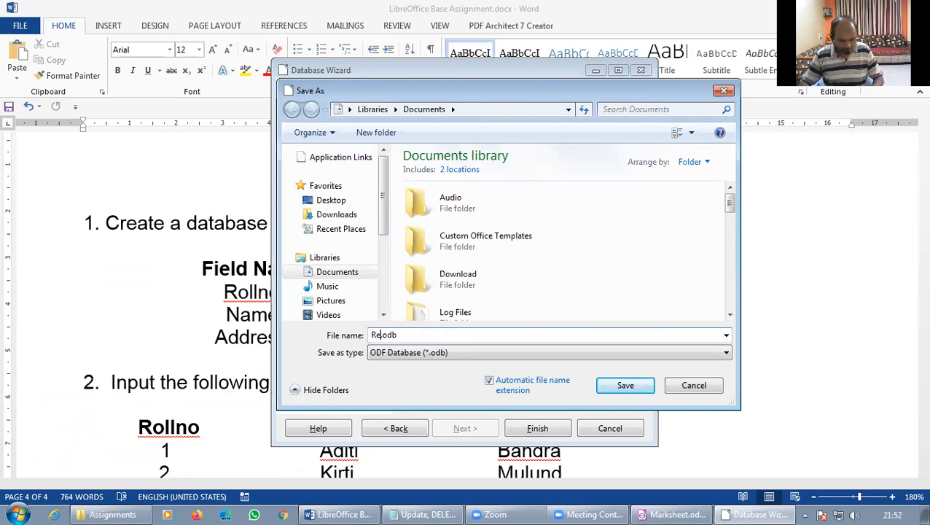
text(sult)
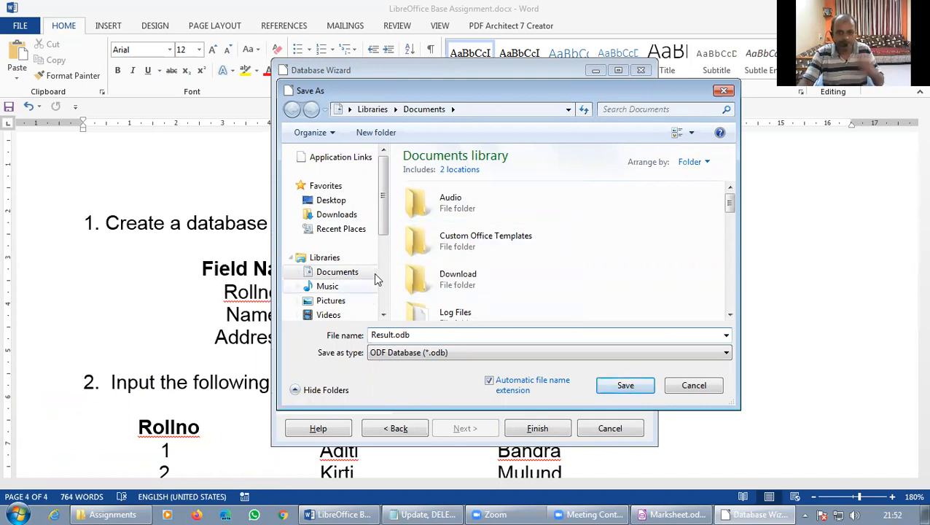
drag(381, 223, 325, 280)
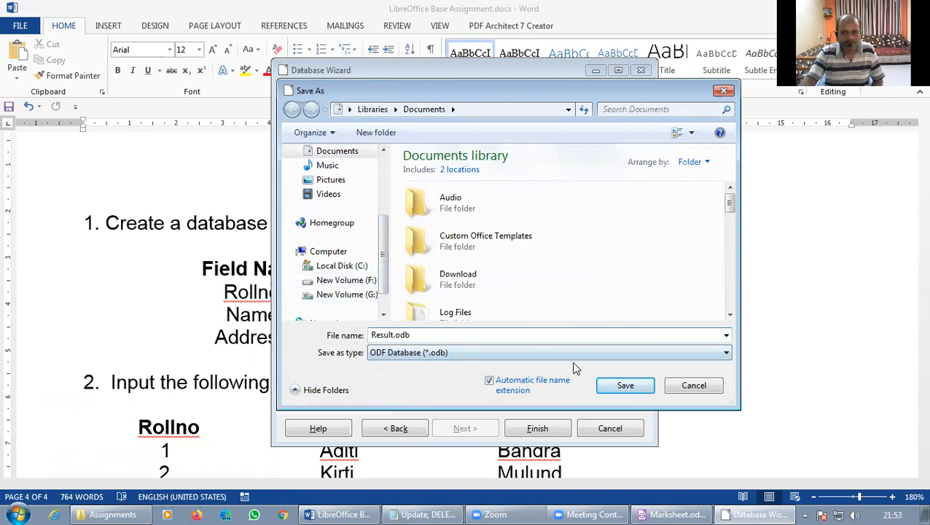
click(625, 387)
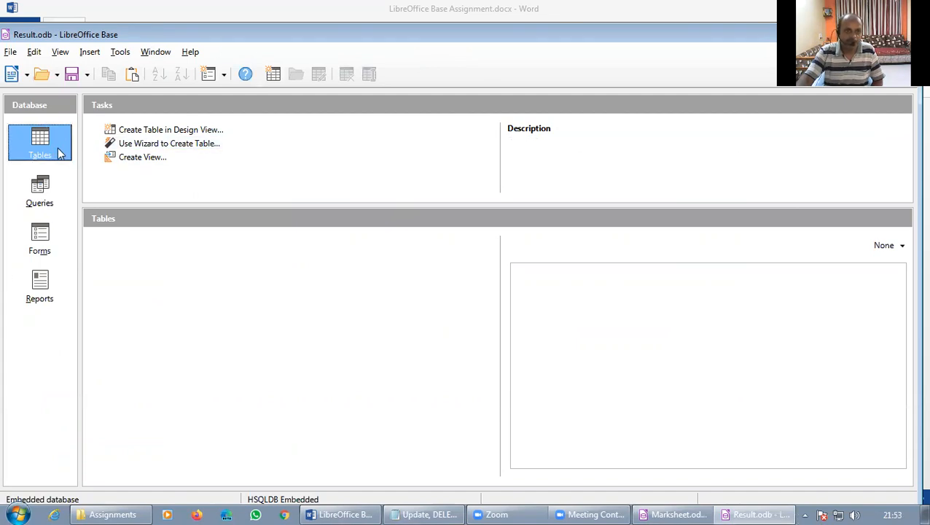
Start a new table in Design View and add a Roll No field of type Number [ NUMERIC ].
click(184, 131)
click(273, 143)
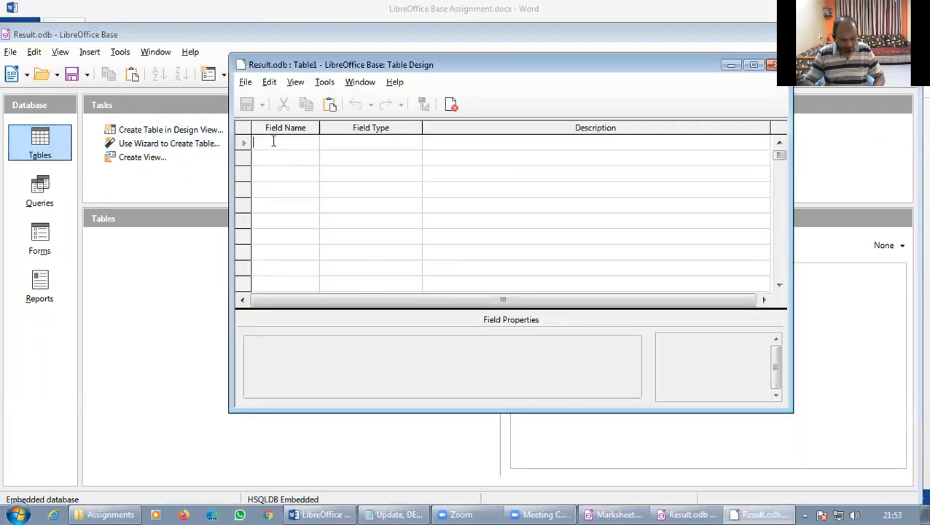
text(Roll)
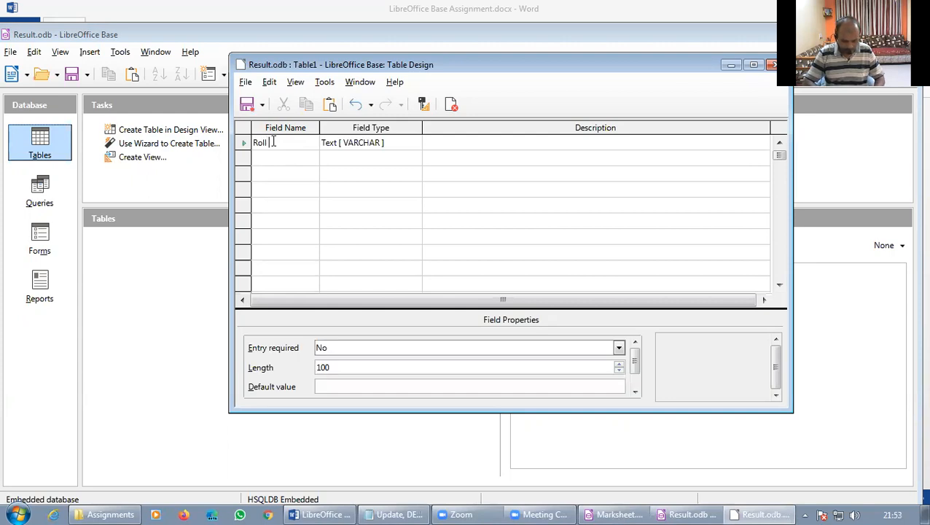
text( No)
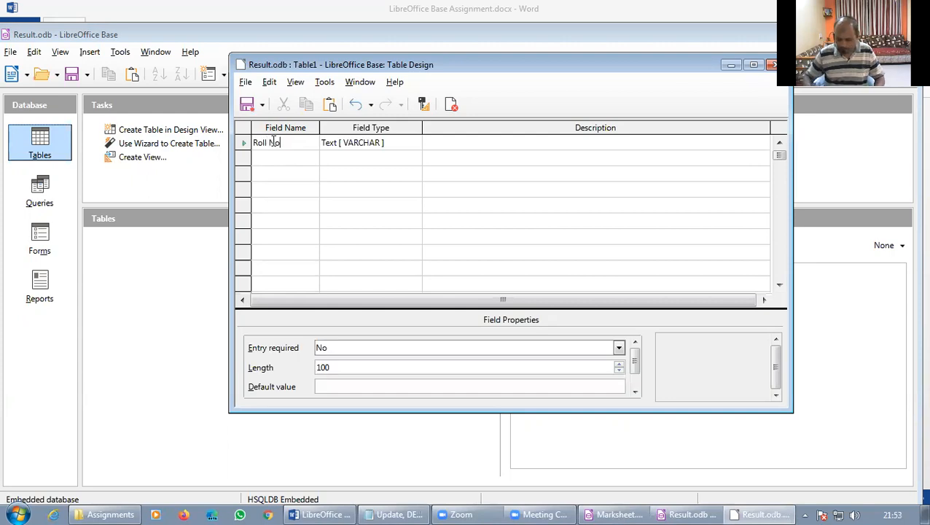
key(Tab)
click(388, 143)
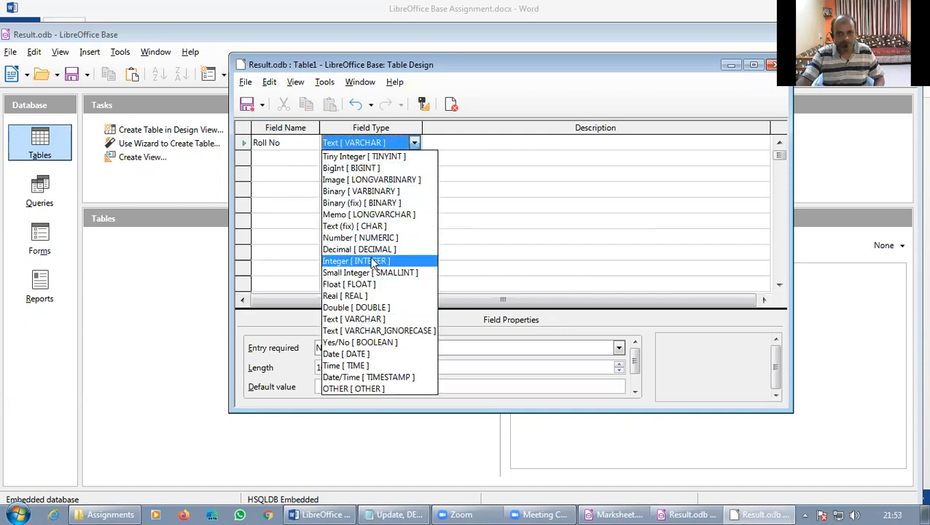
click(372, 238)
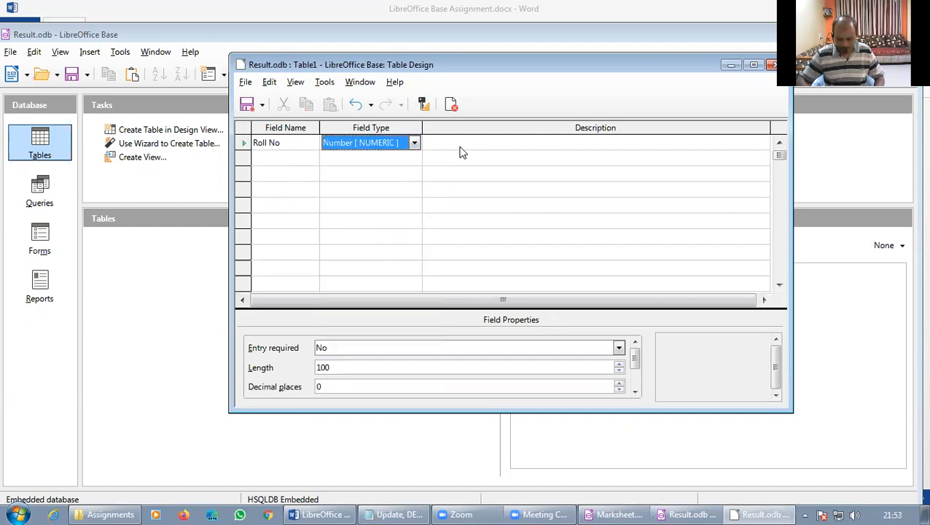
key(Tab)
key(Tab)
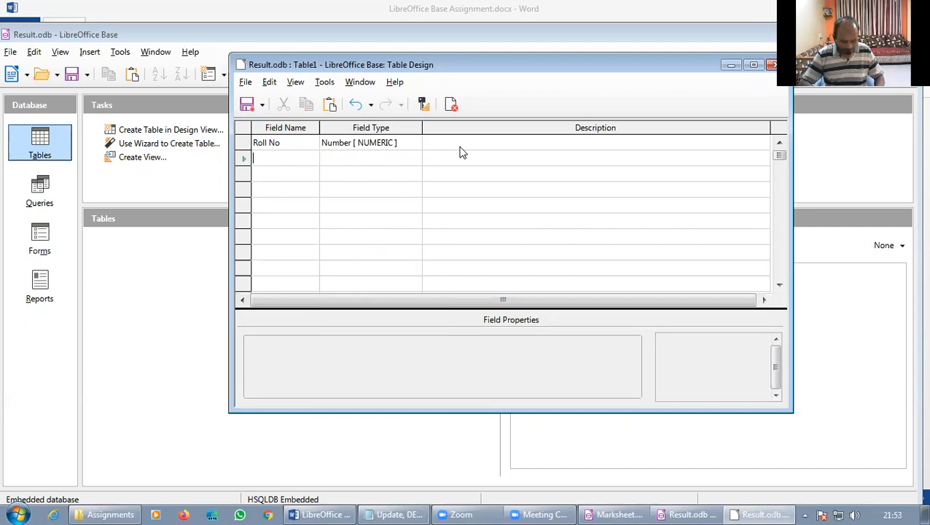
Add a Name field to the table with the type Text [ VARCHAR ].
text(Nam)
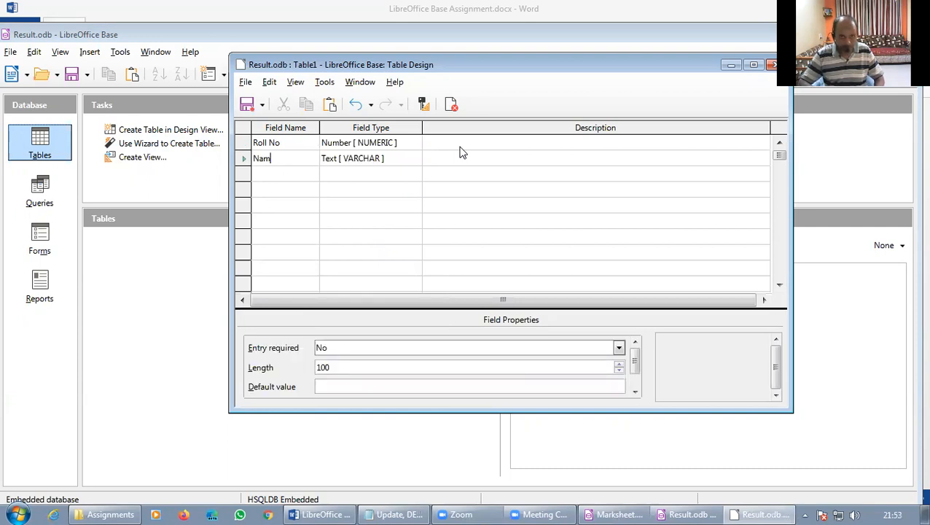
text(e)
key(Tab)
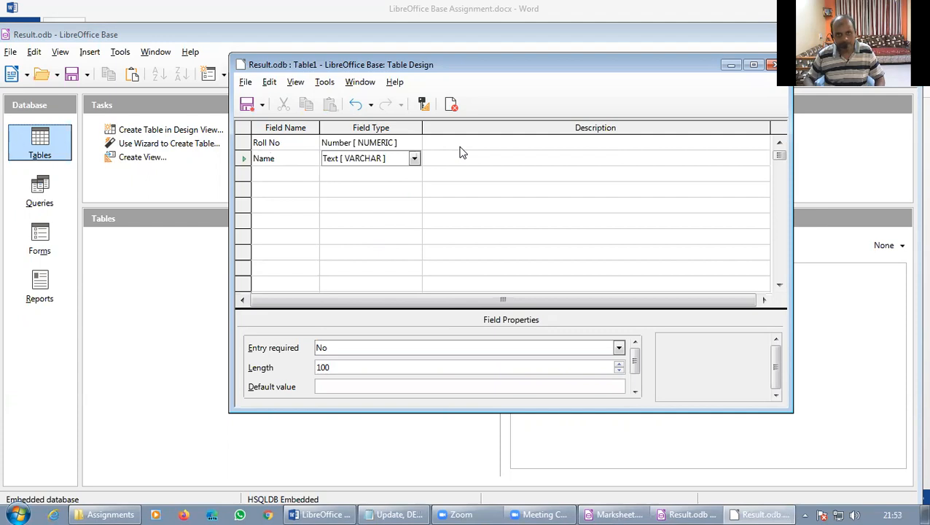
key(Tab)
key(Tab)
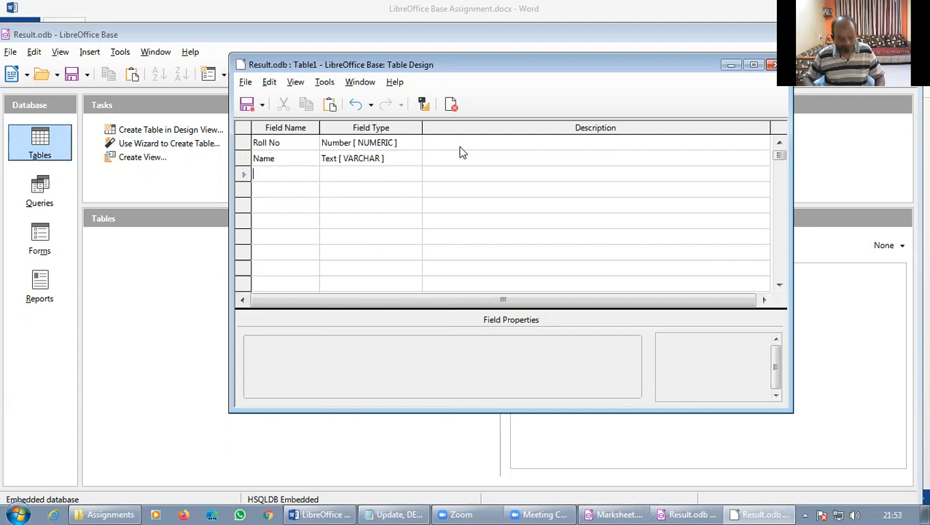
Add an Address field below Name with the type Text [ VARCHAR ].
text(Adress)
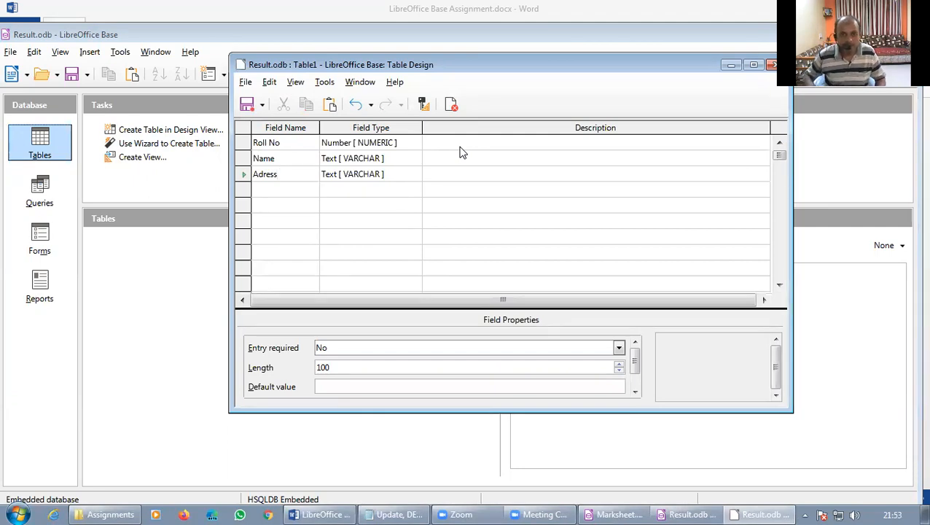
key(Left)
key(Left)
key(Left)
key(Left)
text(d)
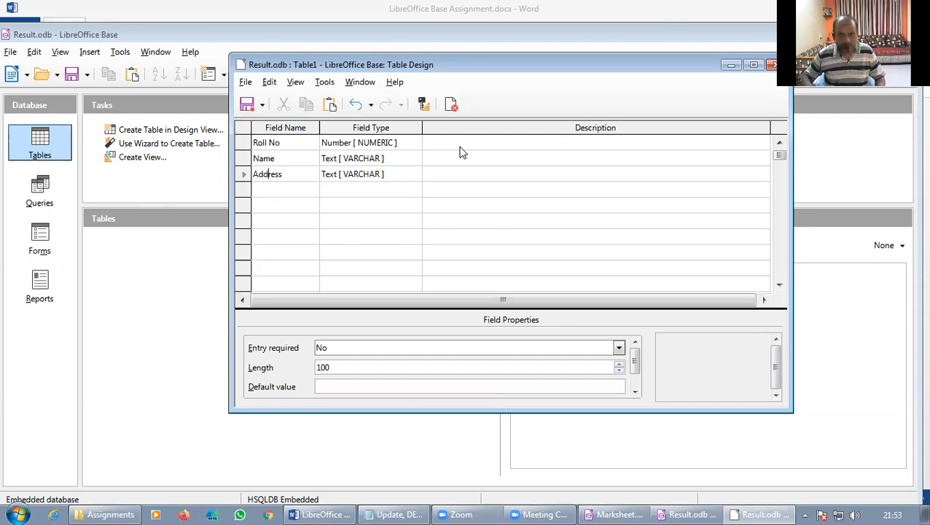
key(Tab)
key(Tab)
key(Tab)
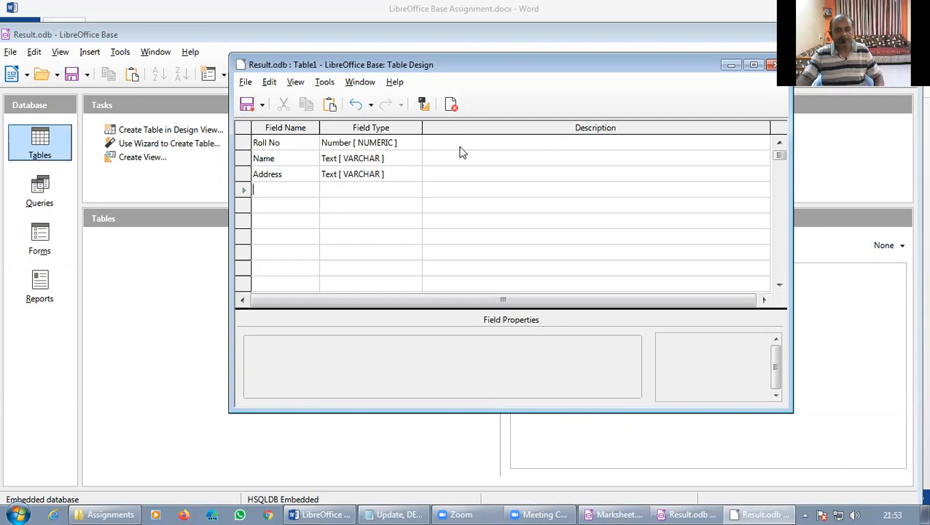
Save the table as Student Info, declining the automatic creation of a primary key.
click(247, 106)
drag(513, 222, 421, 215)
text(S)
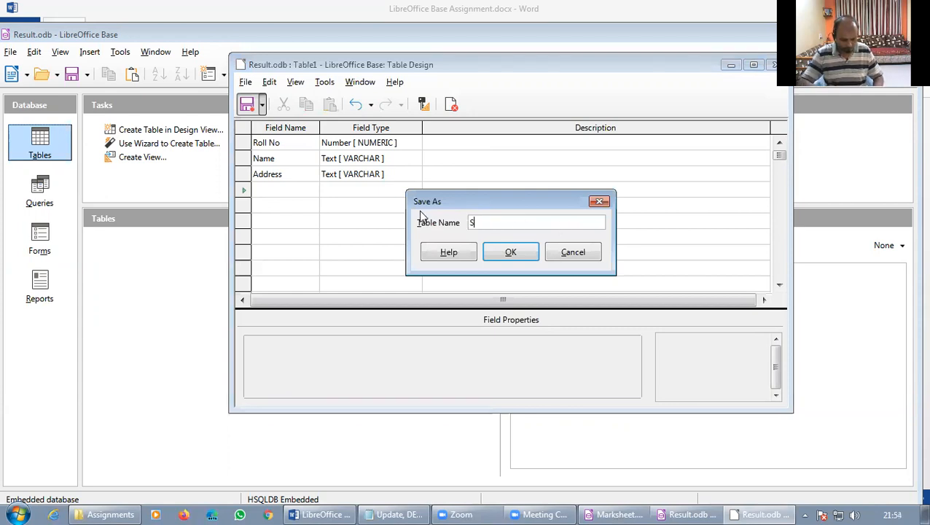
text(tude)
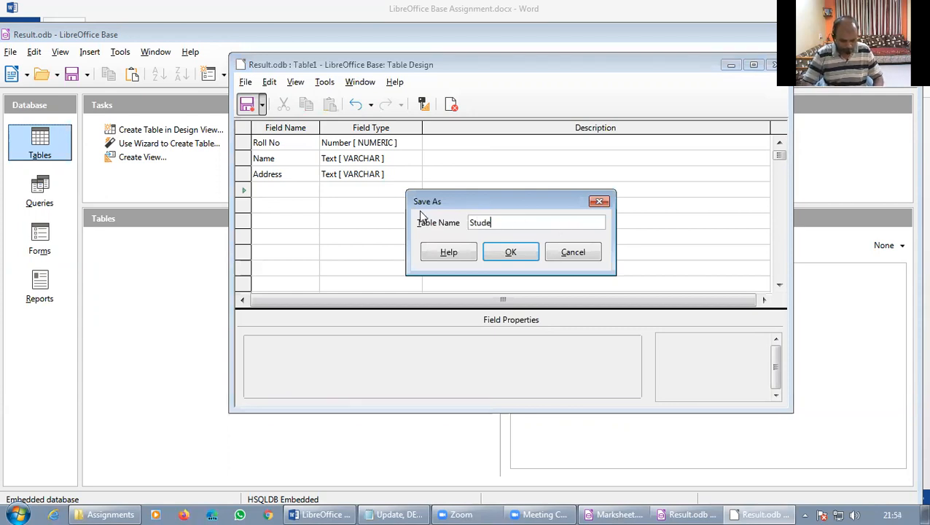
text(nt Info)
click(527, 252)
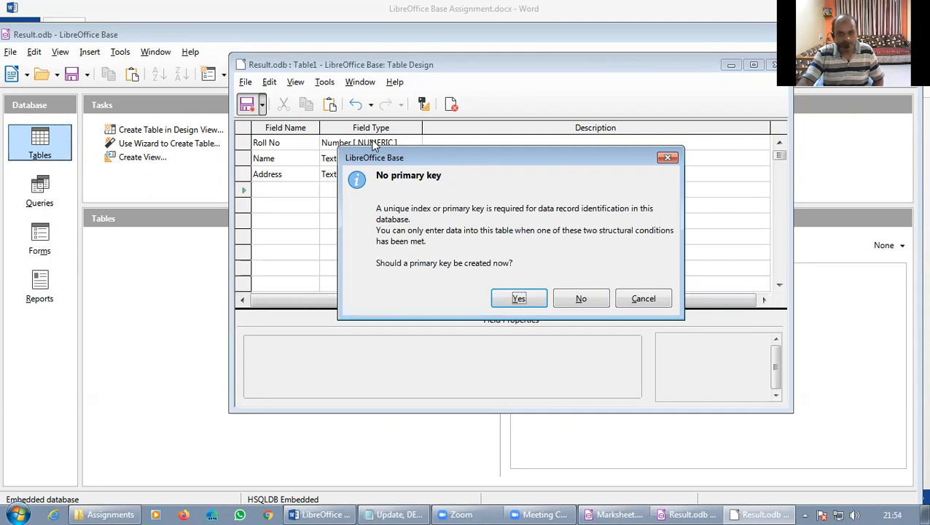
click(581, 298)
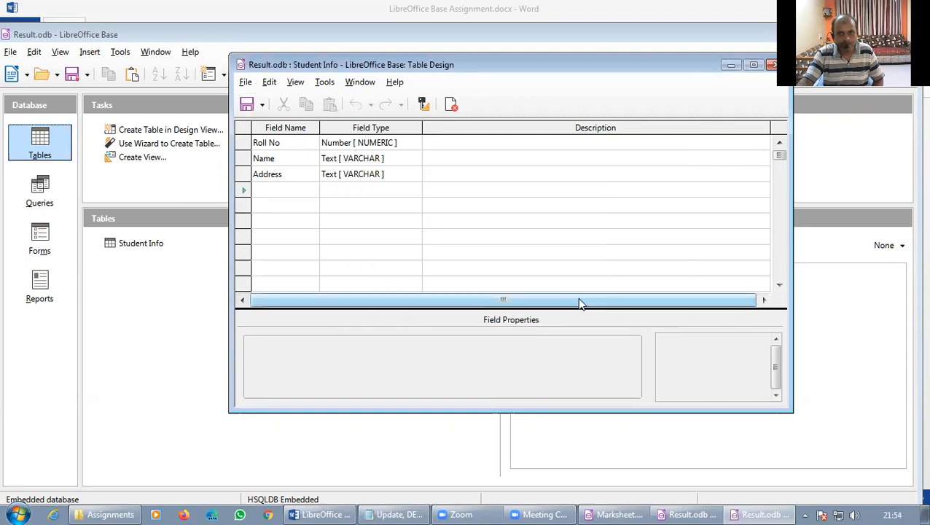
Set the Roll No field as the primary key, then save the table and close its design.
right_click(243, 144)
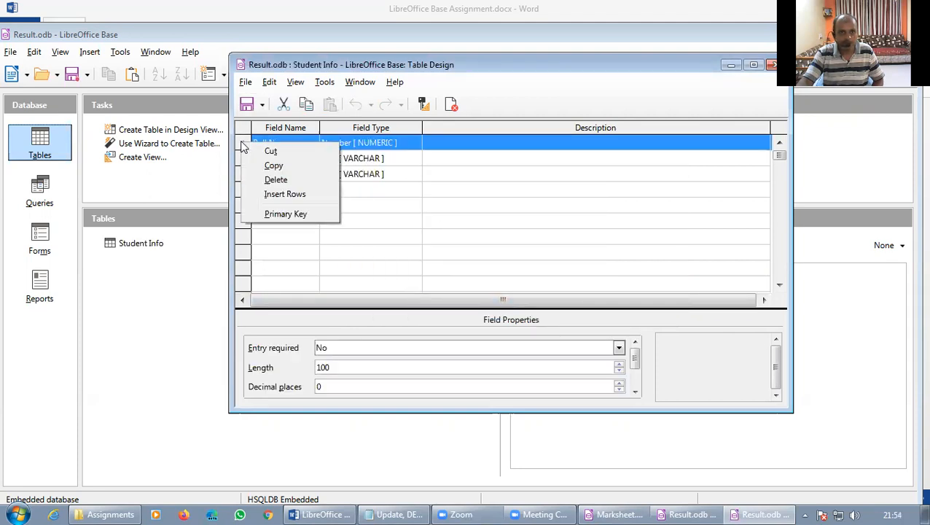
click(285, 213)
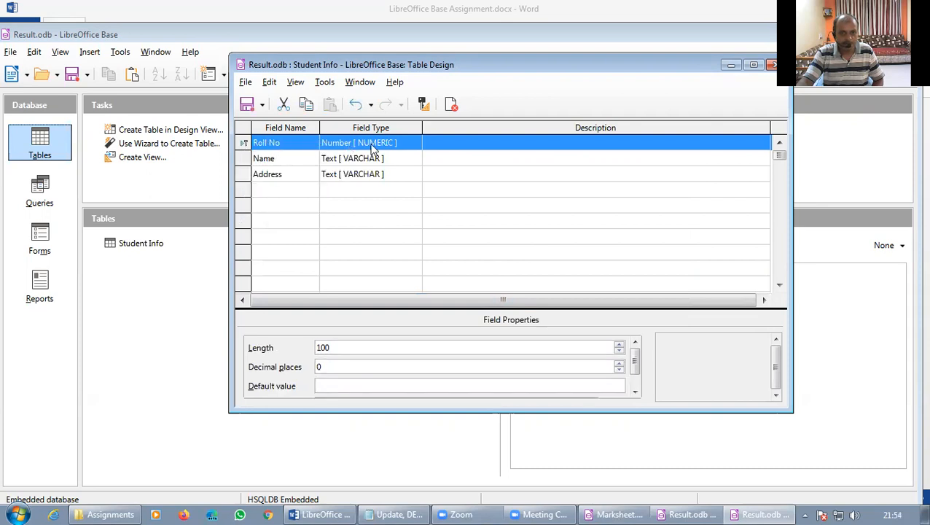
click(247, 106)
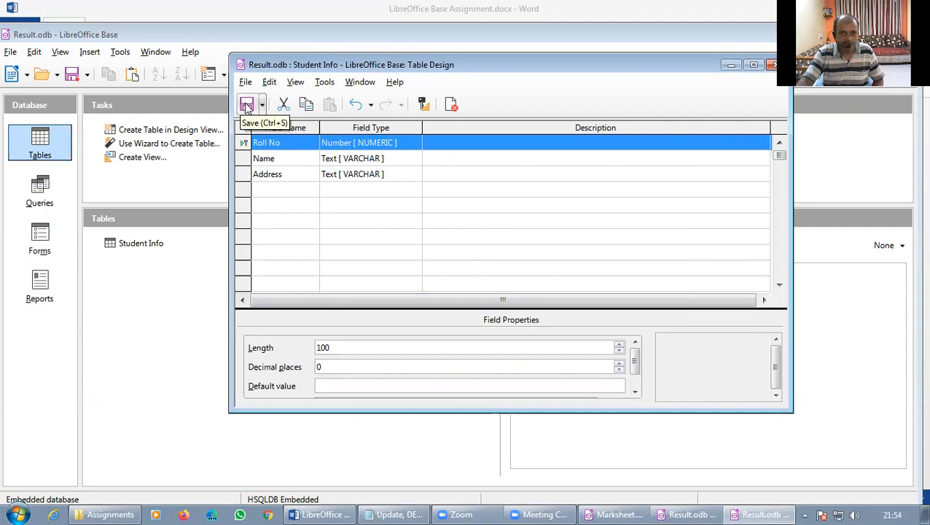
click(771, 65)
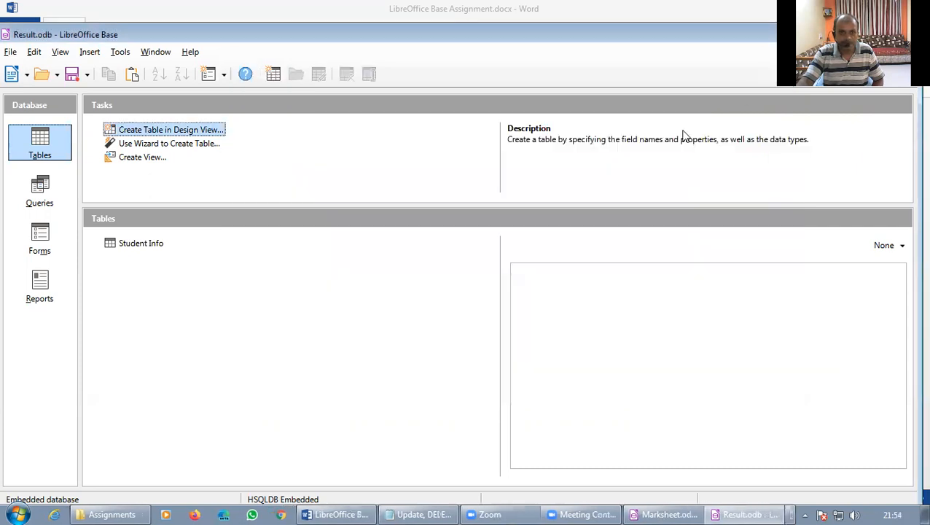
Open the Student Info table for data entry and place it over the assignment's list of records in Word.
click(149, 246)
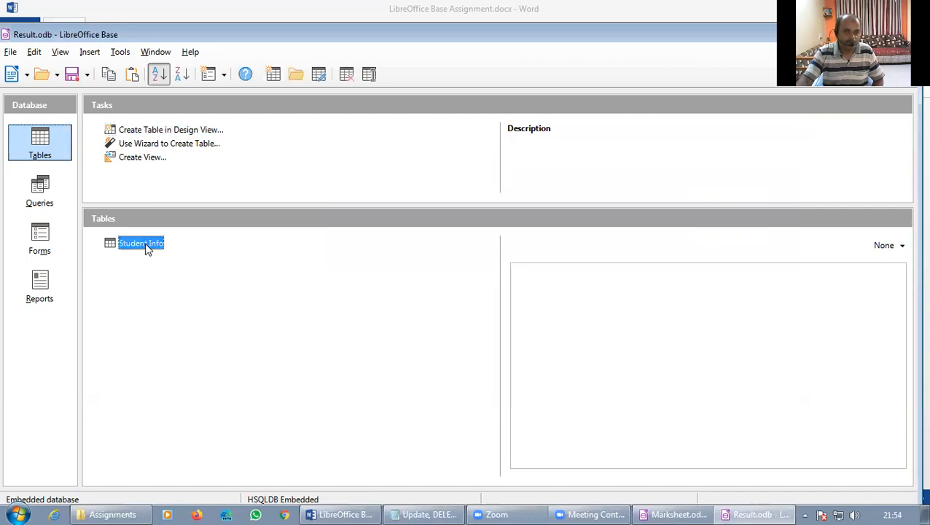
double_click(145, 245)
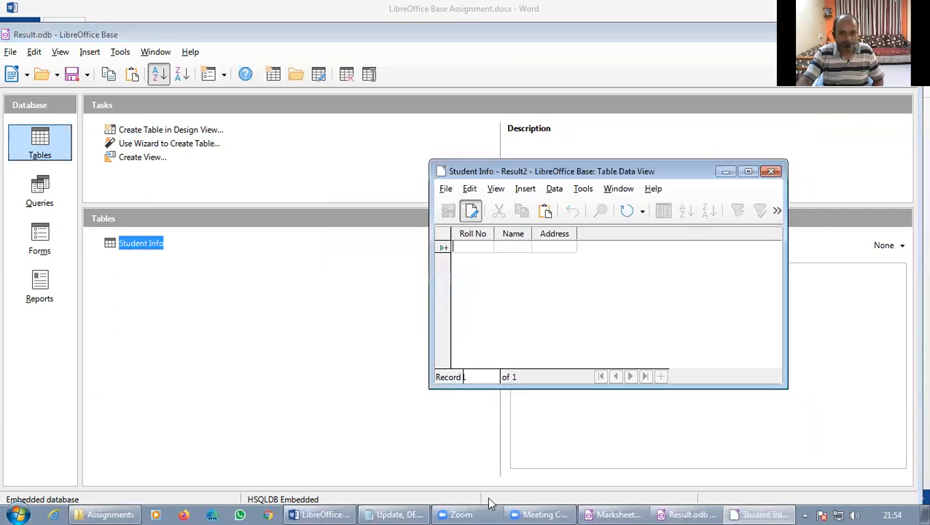
click(321, 515)
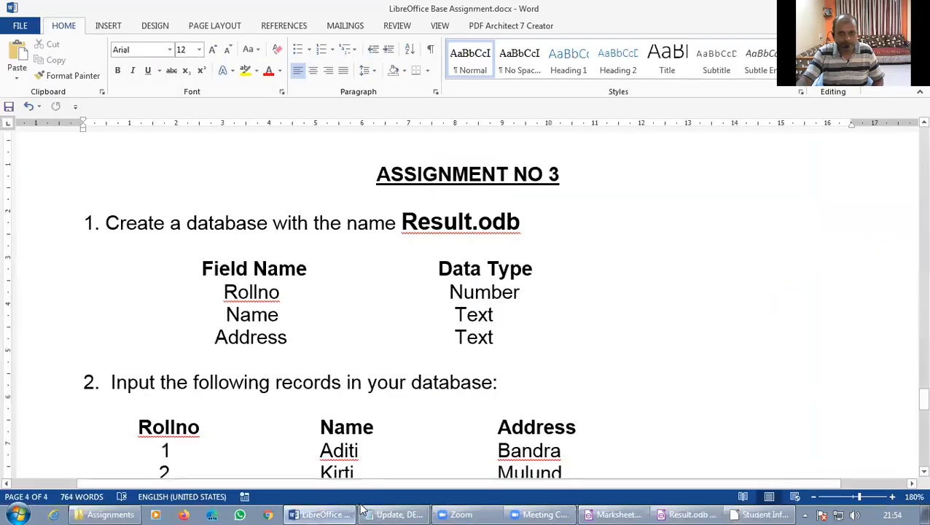
scroll(442, 388, down, 2)
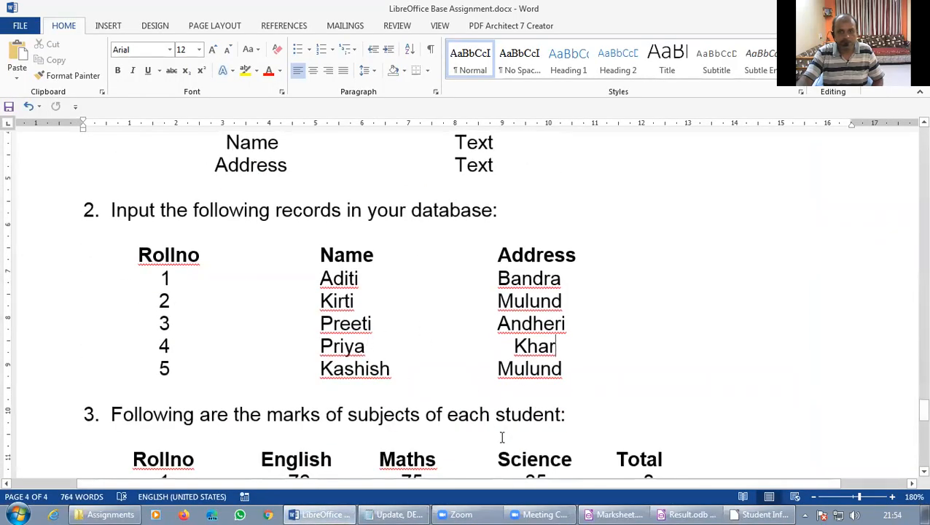
click(762, 514)
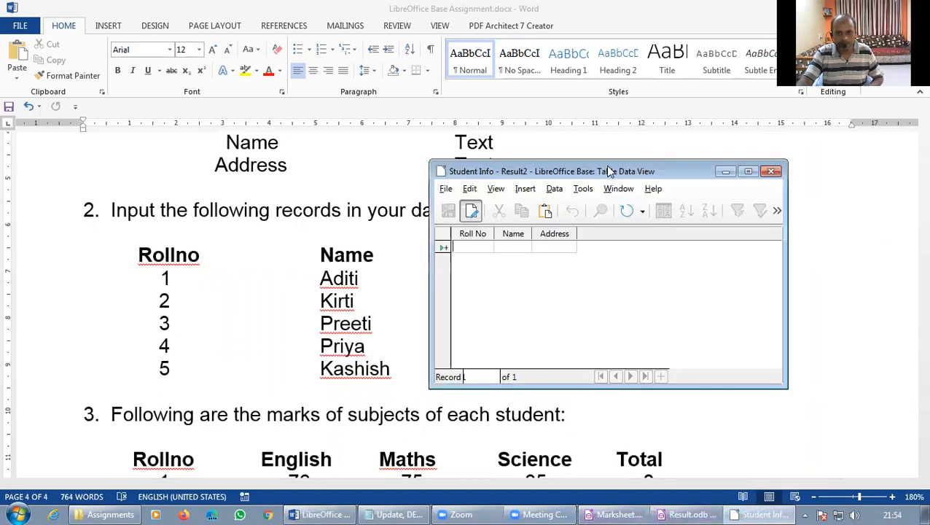
drag(604, 172, 663, 177)
Enter the record for Roll No 1 with the student's name and address from the assignment, keeping the assignment's Address column uncovered.
text(1)
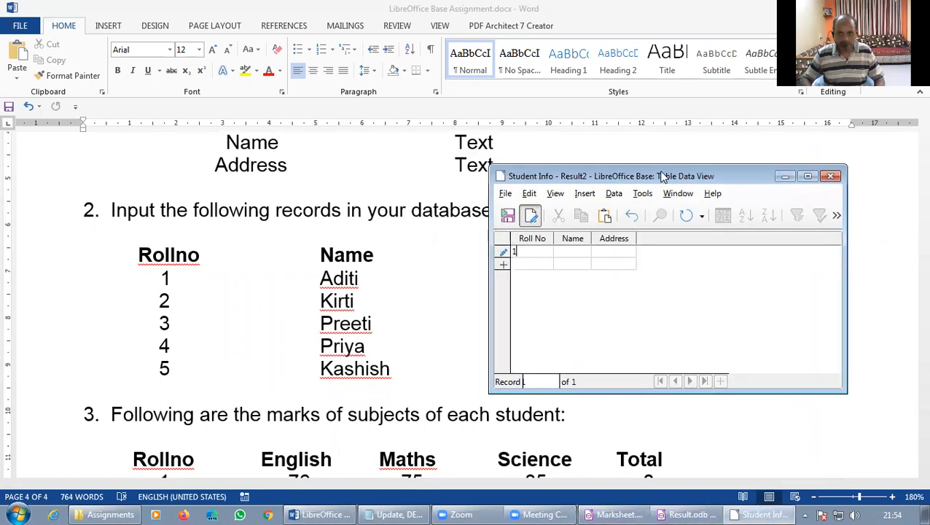
key(Tab)
text(Adi)
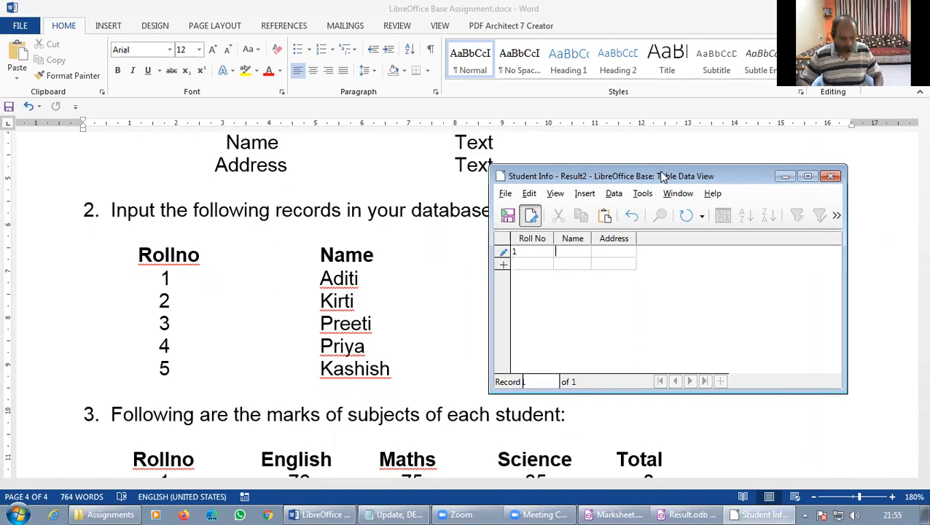
text(ti)
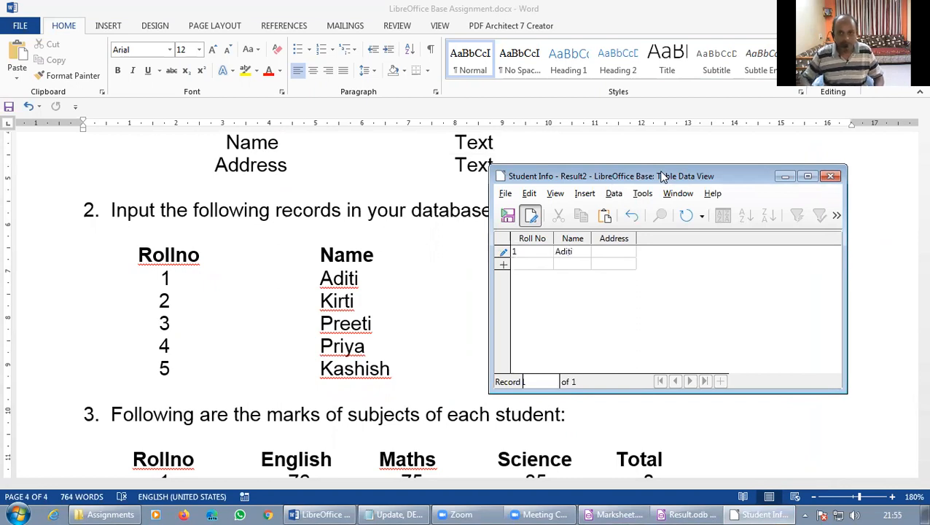
key(Tab)
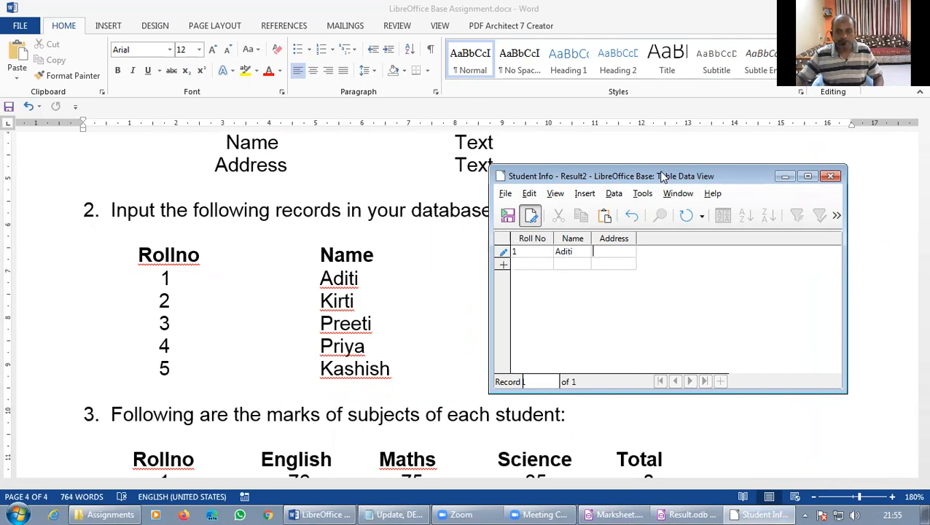
drag(676, 177, 785, 177)
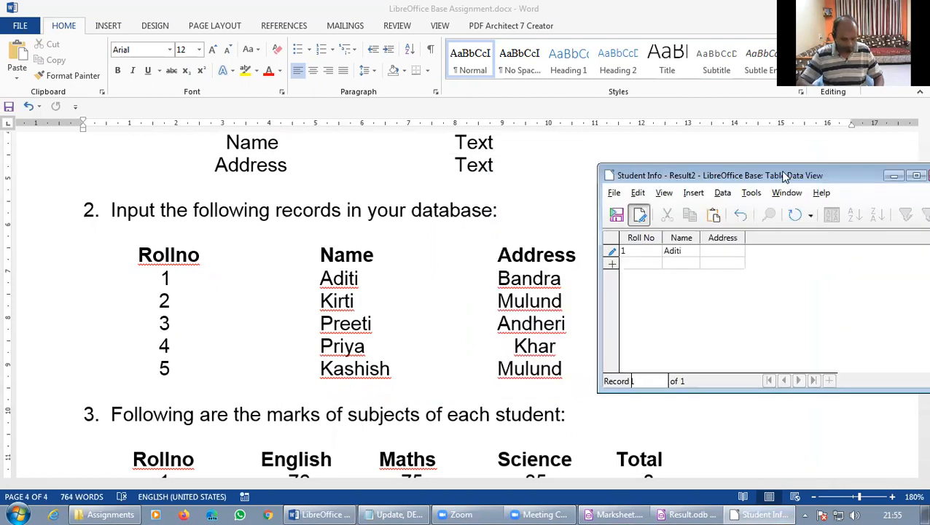
text(Bandra)
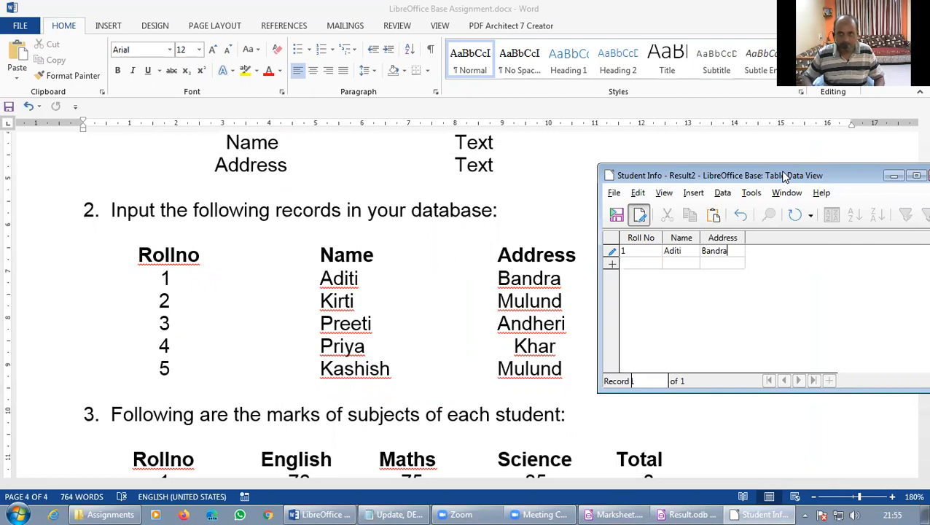
key(Tab)
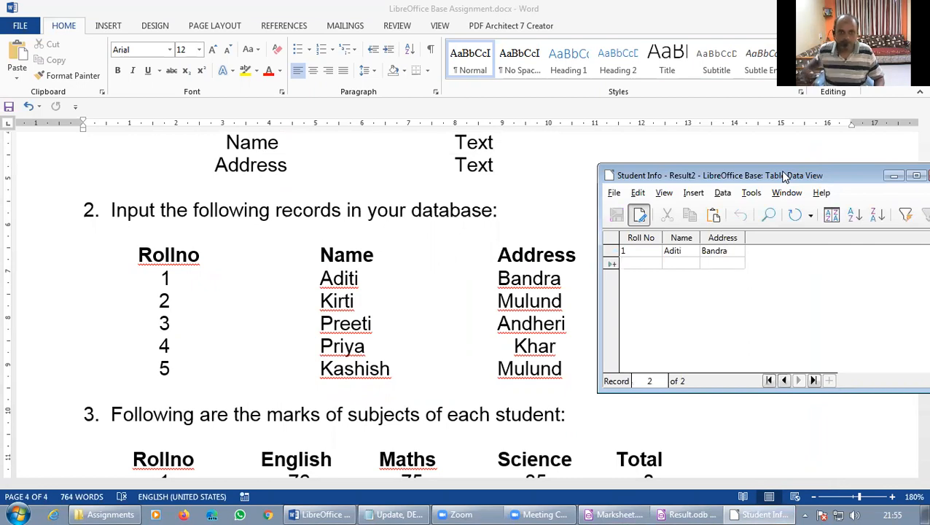
Add the record for Roll No 2 with the student's name and address listed in the assignment.
text(2)
key(Tab)
text(Kirti)
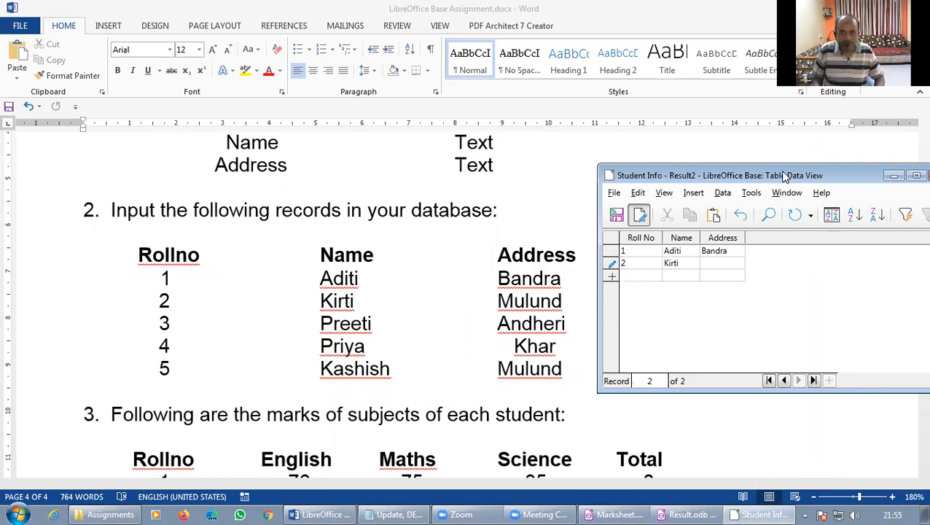
key(Tab)
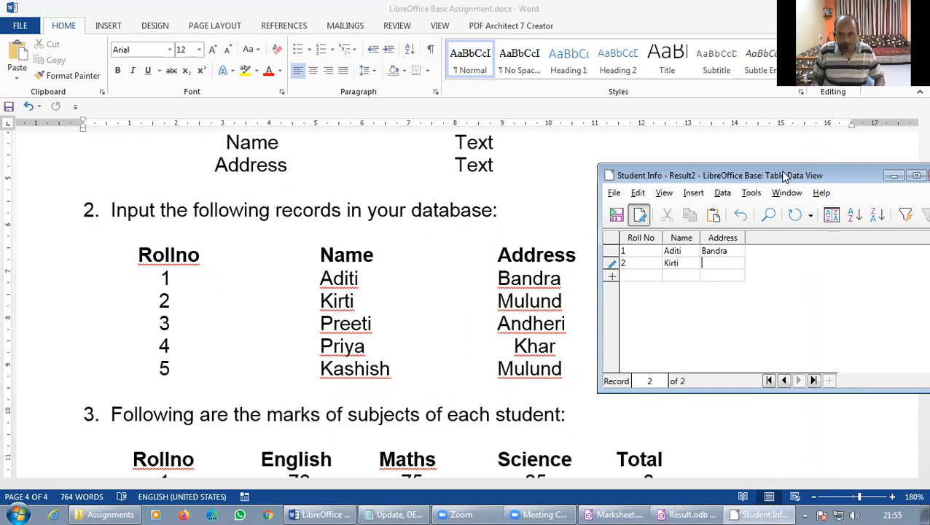
text(Mul)
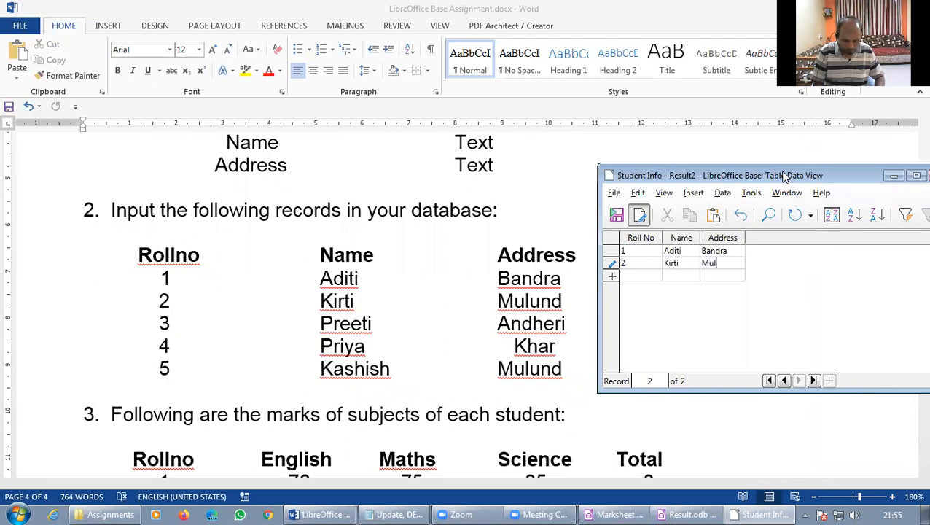
text(und)
key(Tab)
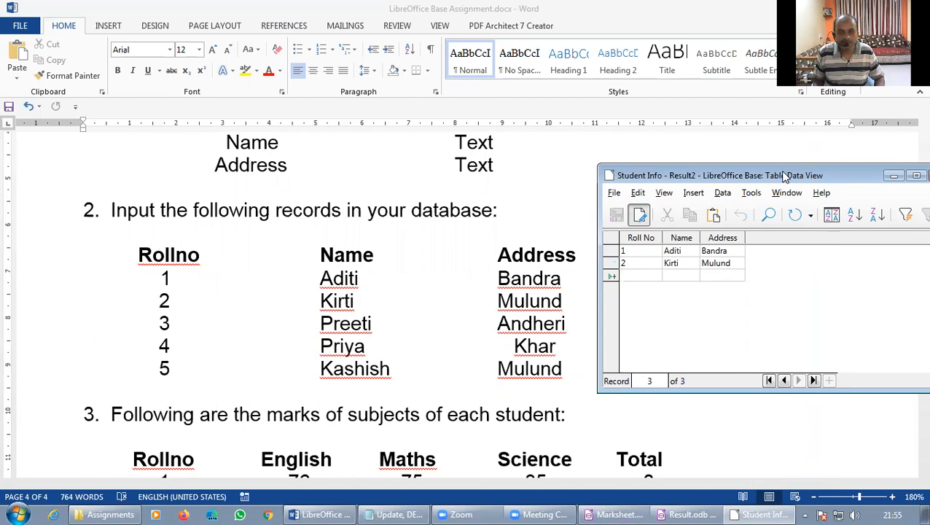
Add the record for Roll No 3 with the student's name and address listed in the assignment.
text(3 )
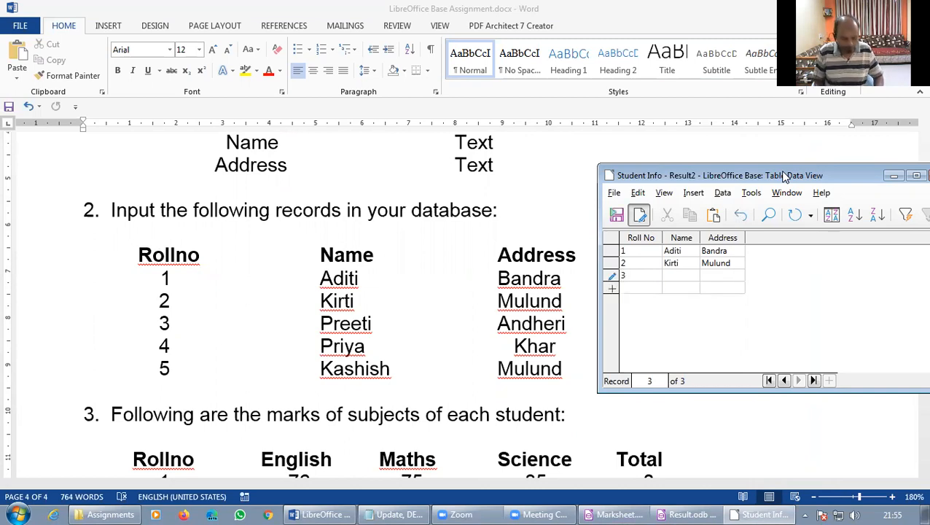
text(Pree)
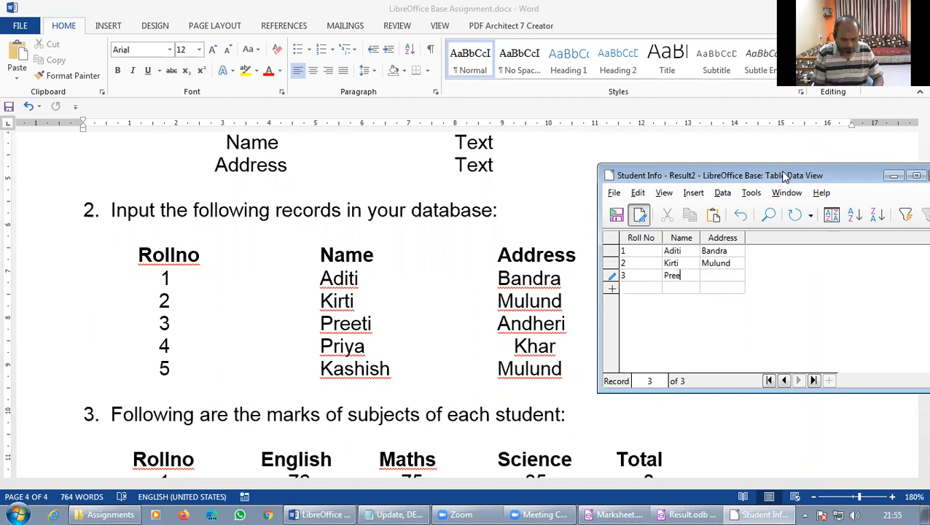
text(ti )
text(Andheri)
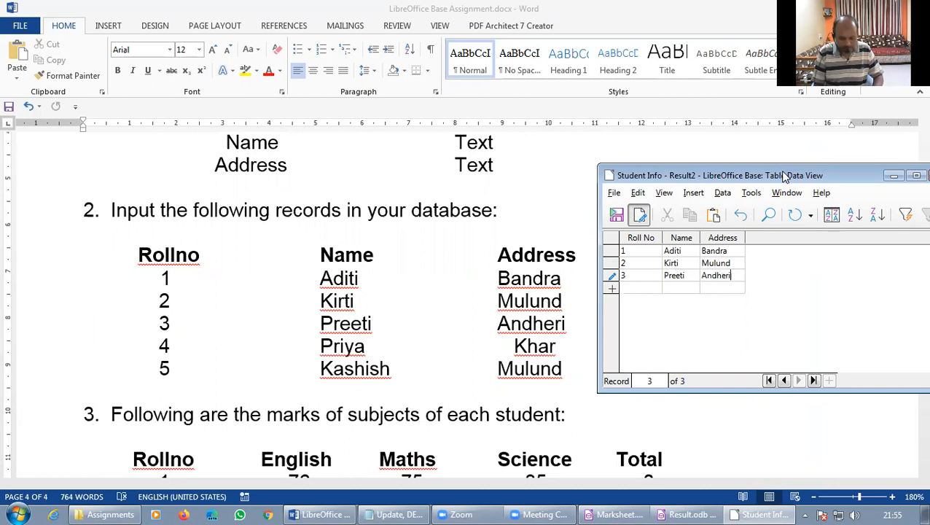
key(Return)
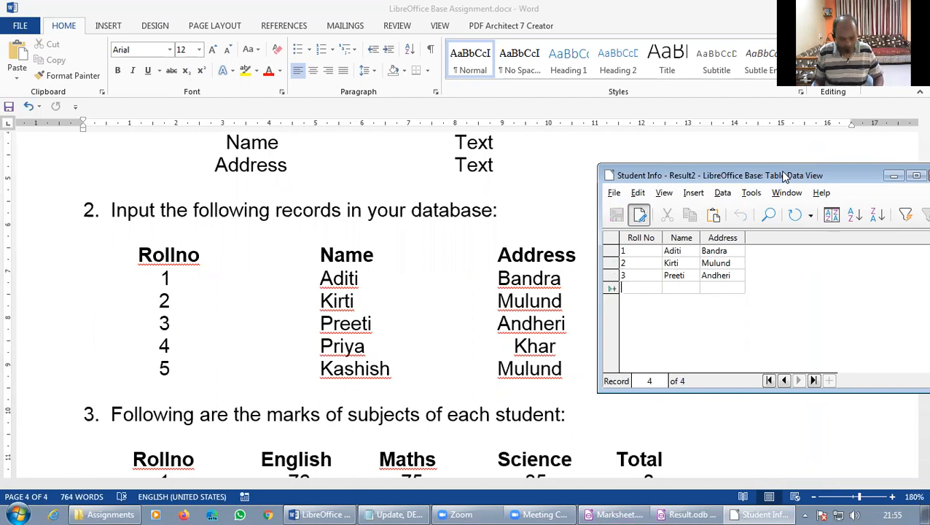
Add the record for Roll No 4 with the student's name and address listed in the assignment.
text(4)
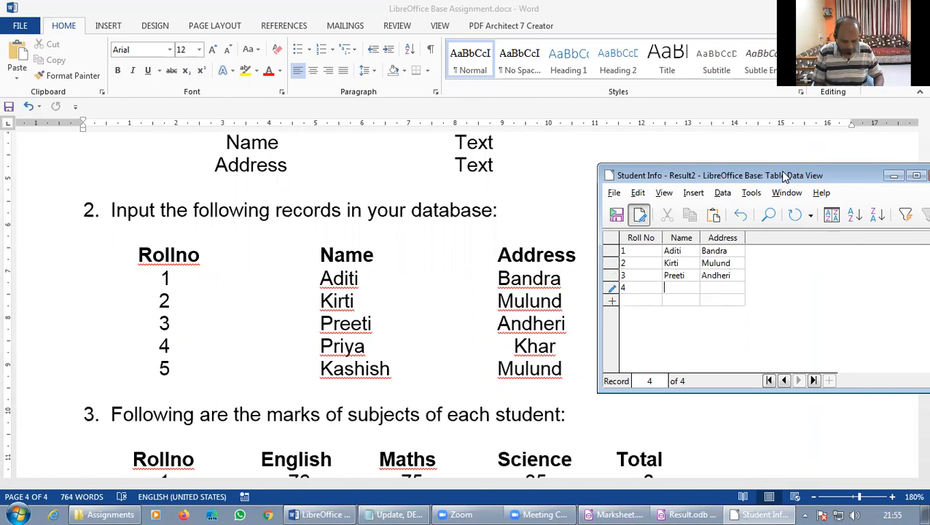
text(Priya)
key(Tab)
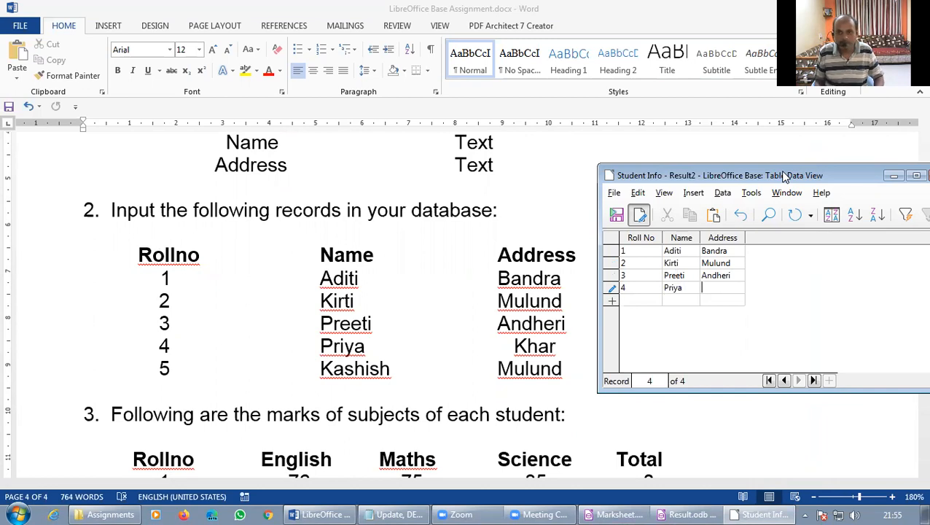
text(Khar)
key(Tab)
Fill in the record for Roll No 5 with the student's name and address listed in the assignment.
text(5)
key(Tab)
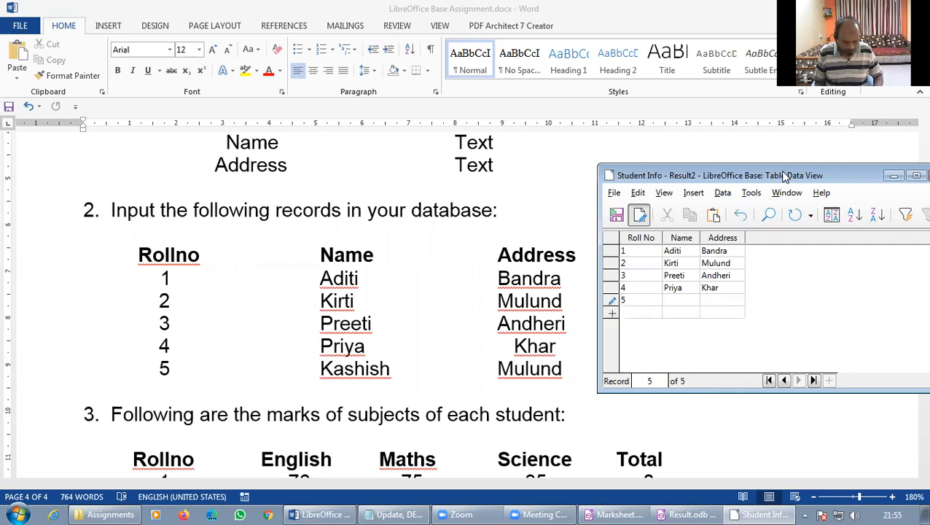
text(Kash)
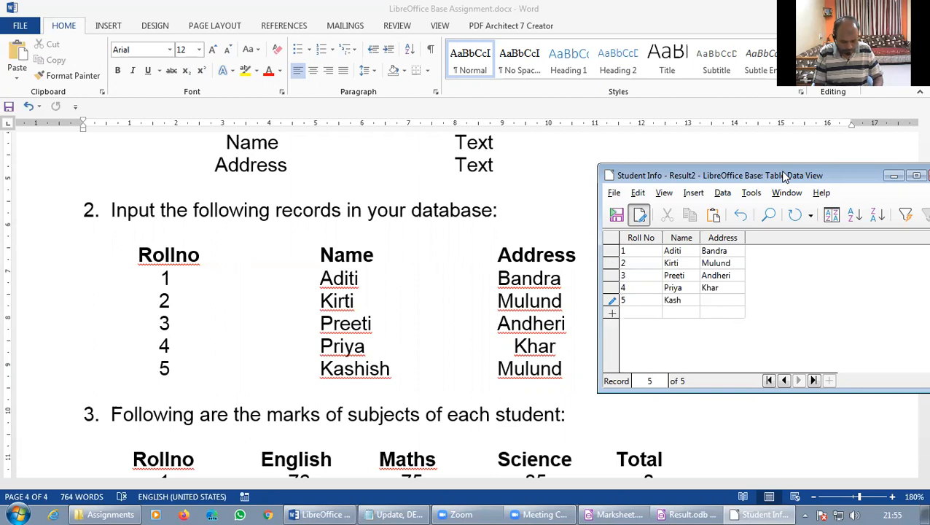
text(ish )
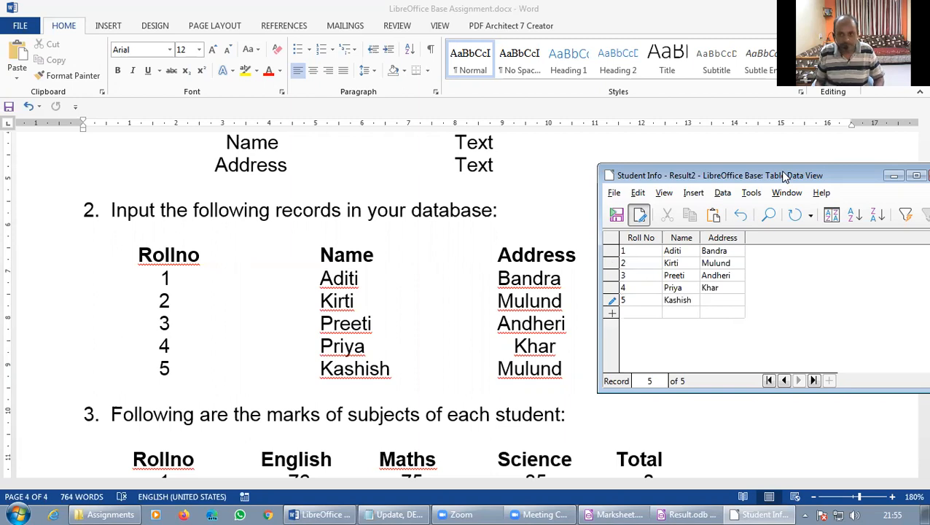
text(Mu)
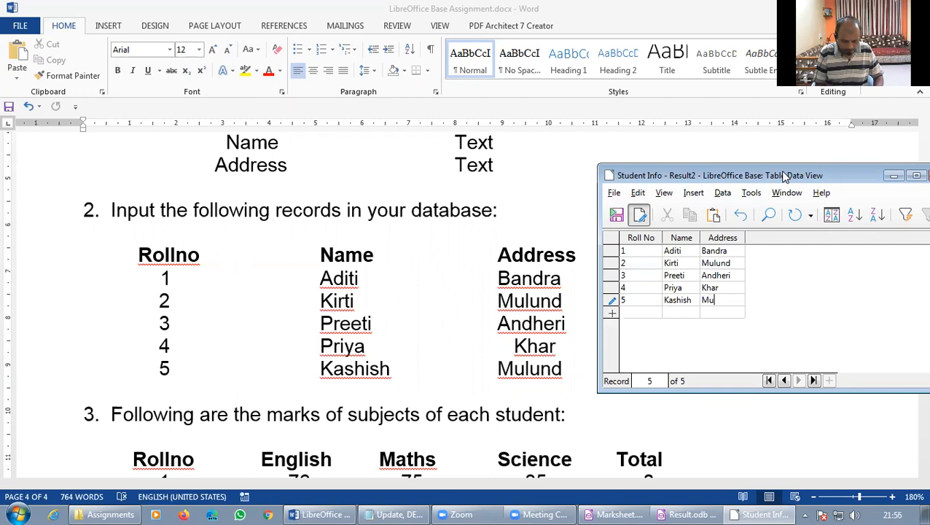
text(lund)
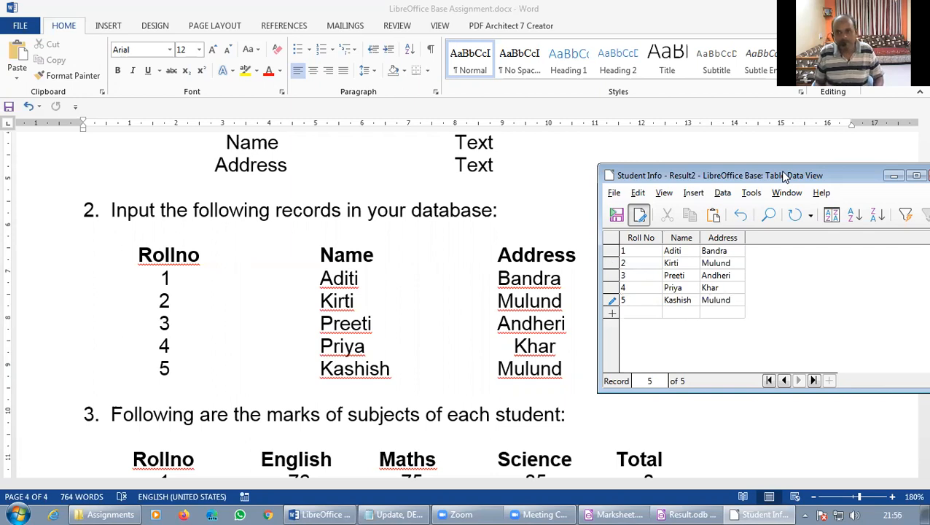
Commit the Roll No 5 record and close the Student Info table data.
key(Return)
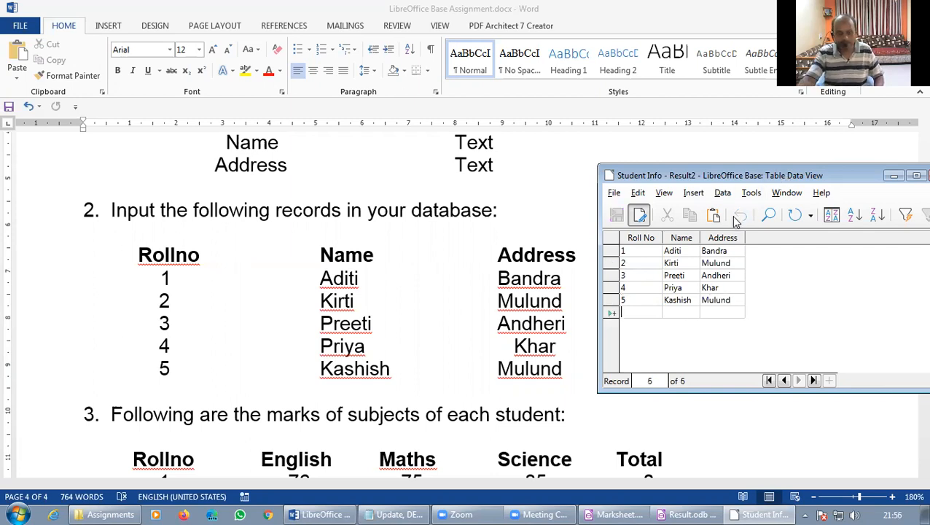
drag(873, 176, 812, 174)
click(879, 174)
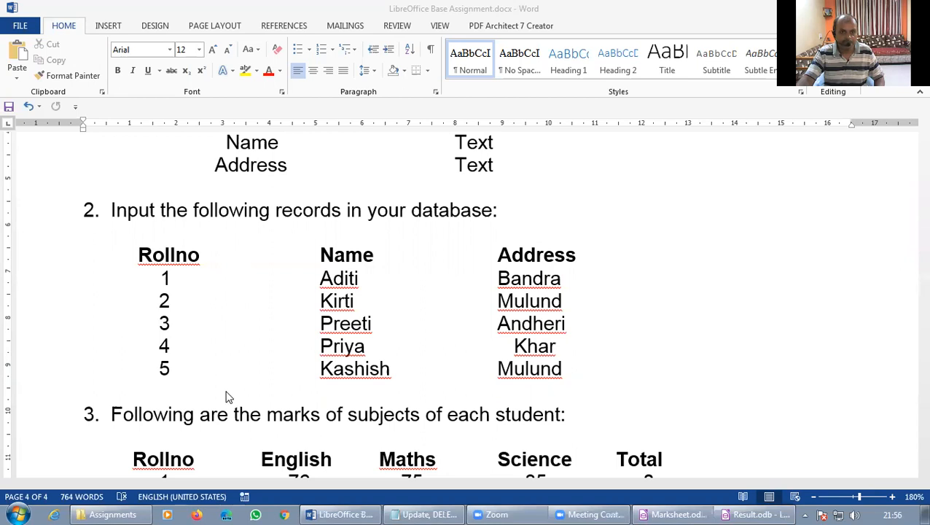
Switch to the Result.odb database and start a new table in Design View with a Roll No field of type Number [ NUMERIC ].
click(755, 514)
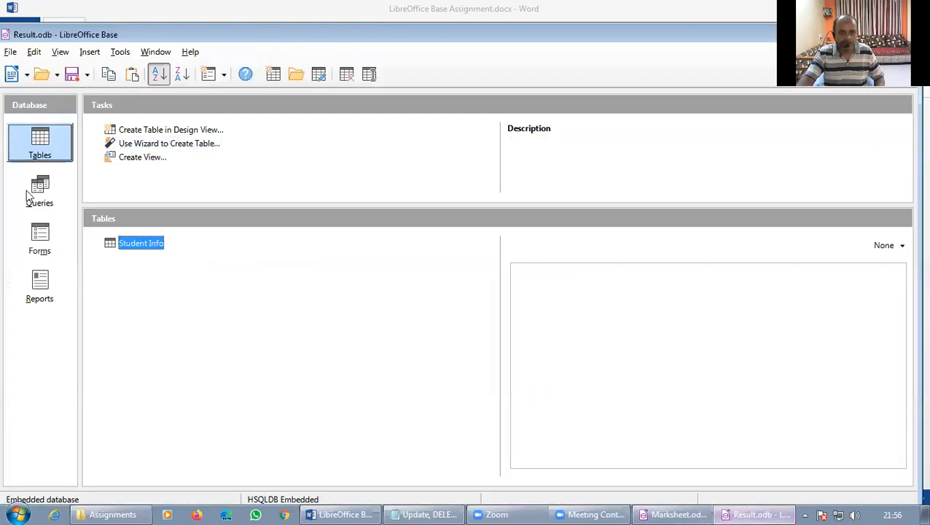
click(40, 142)
click(154, 131)
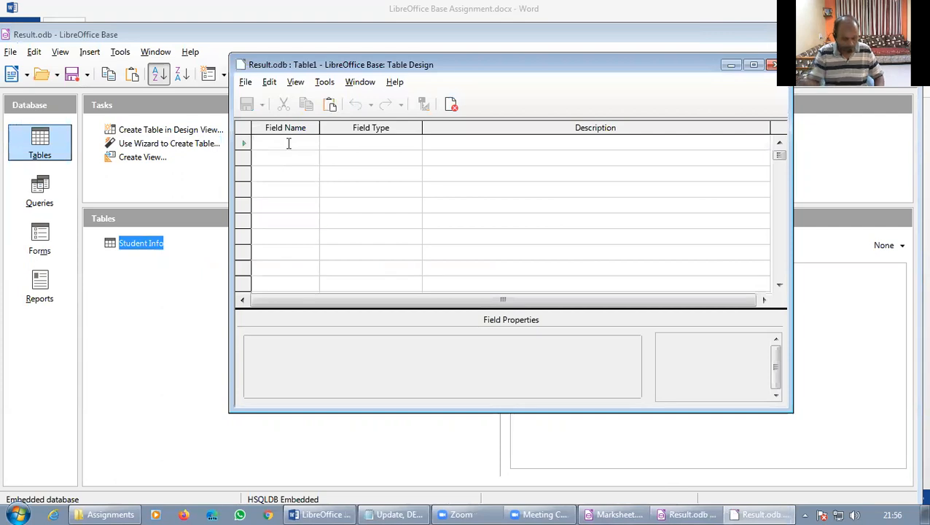
text(Roll )
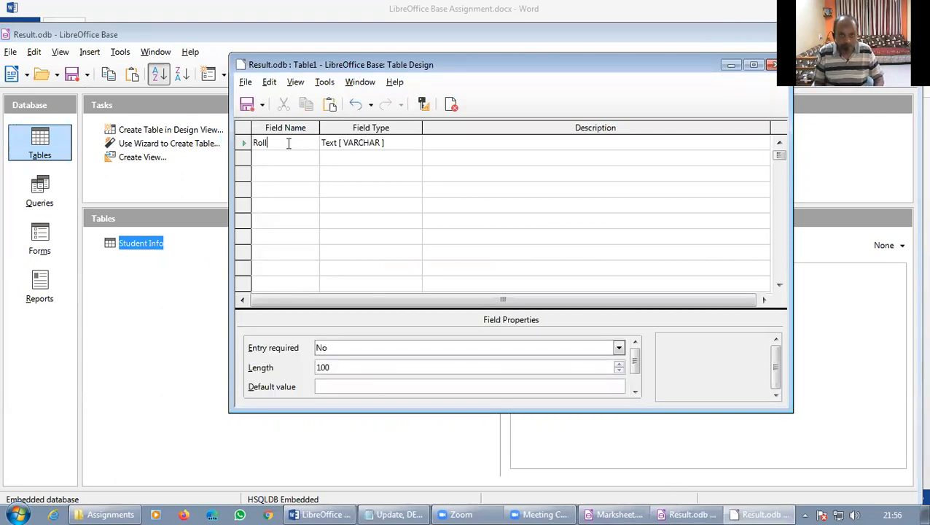
text(No)
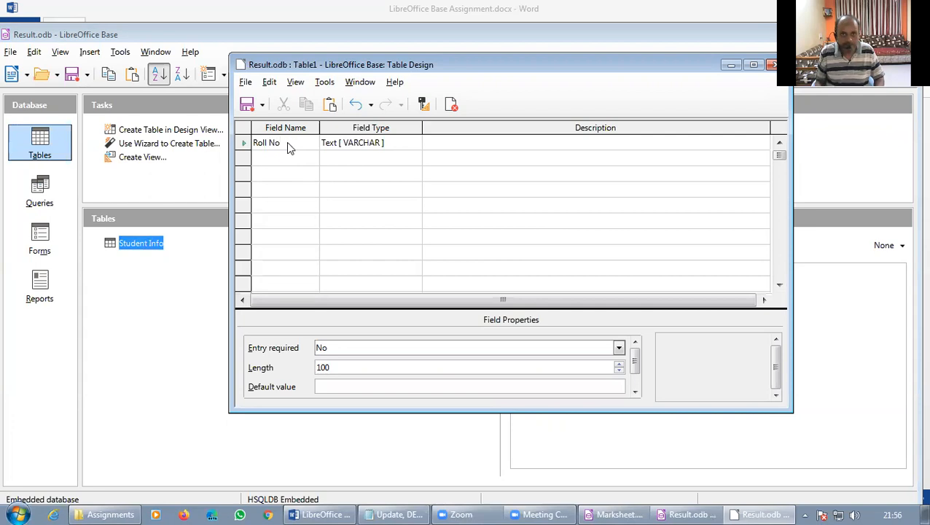
key(Tab)
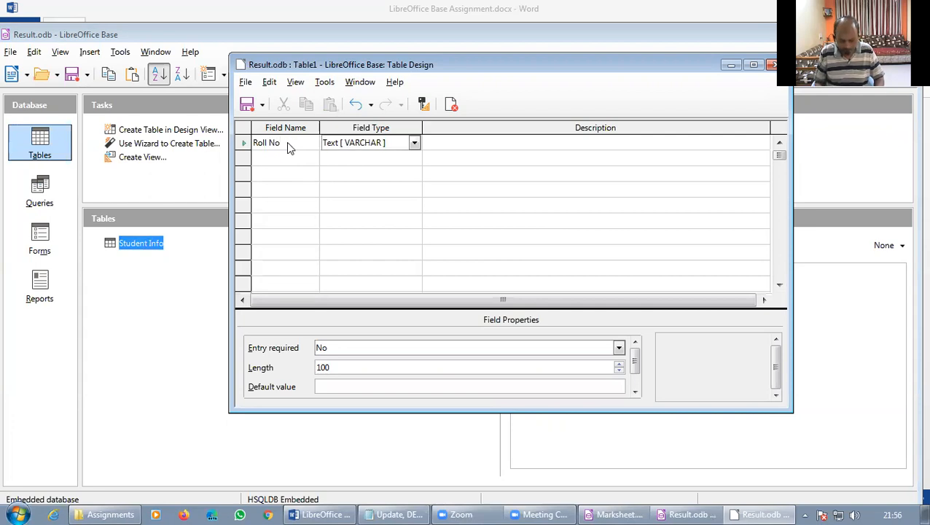
click(412, 143)
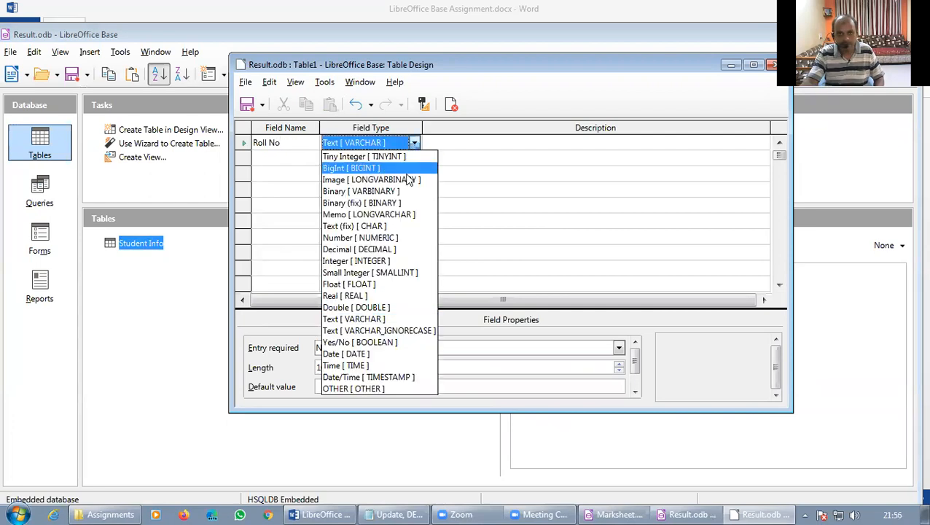
click(384, 240)
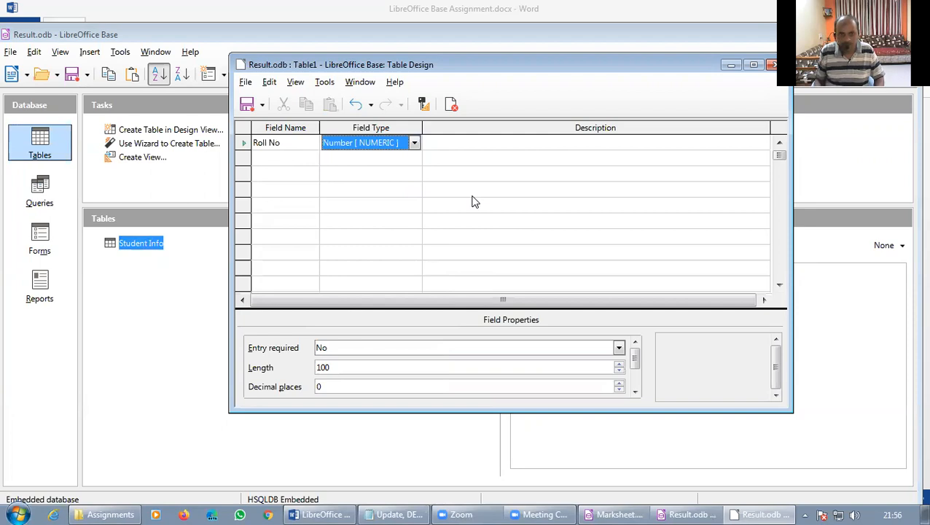
key(Tab)
key(Tab)
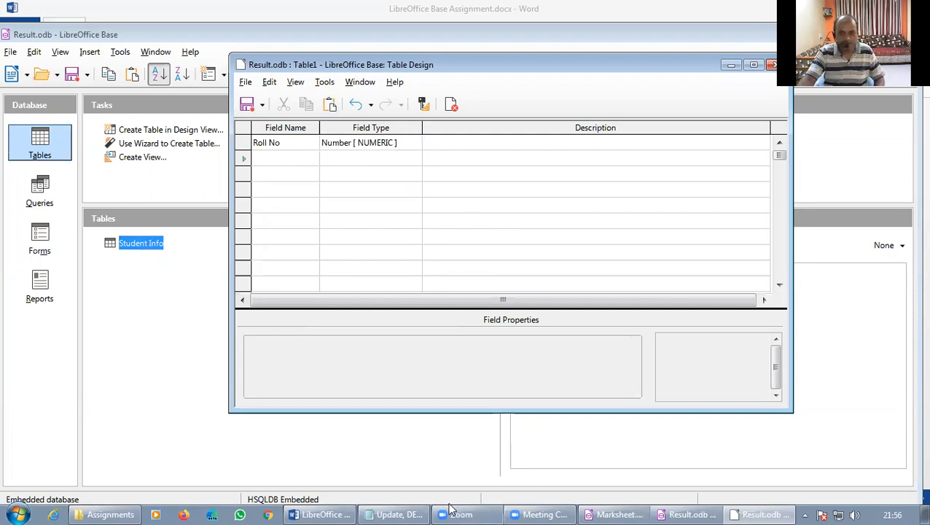
Check the marks columns in the Word assignment document, then add an Eng field of type Number [ NUMERIC ] to the table design.
click(321, 515)
scroll(324, 357, down, 3)
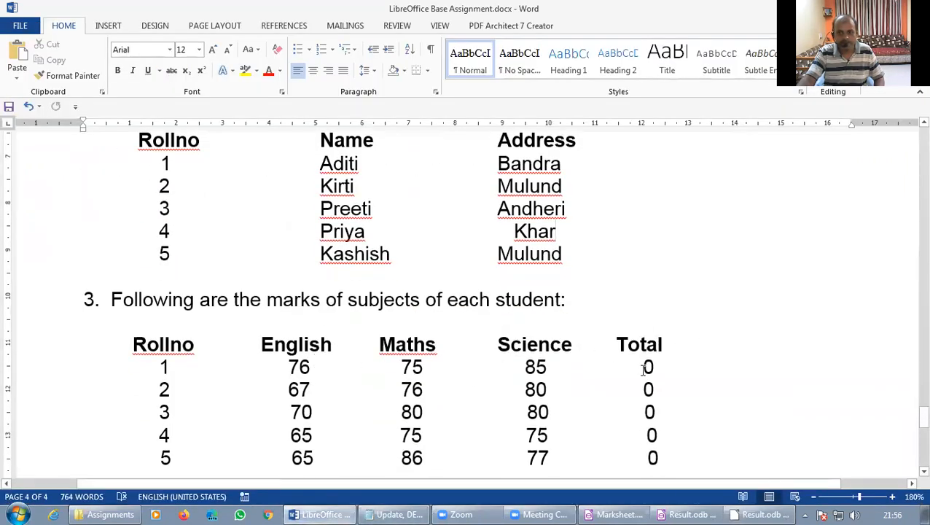
click(763, 514)
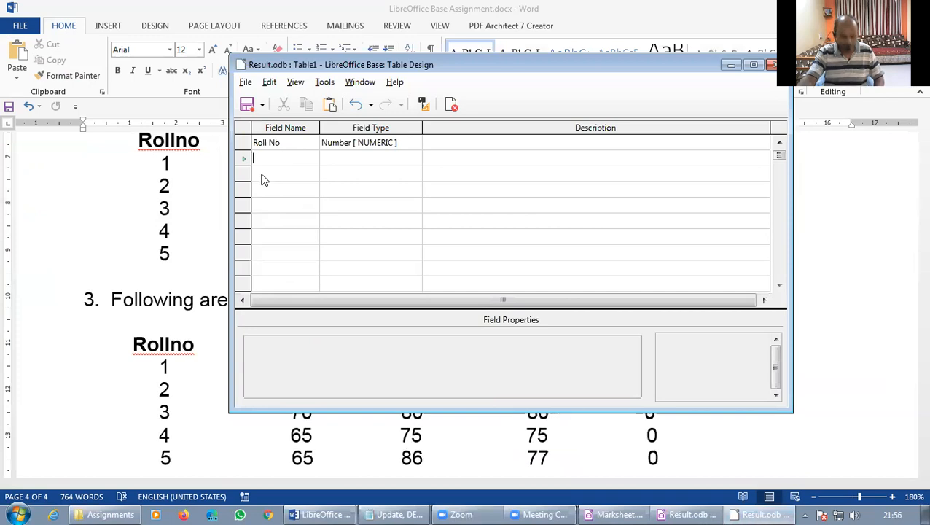
text(Eng)
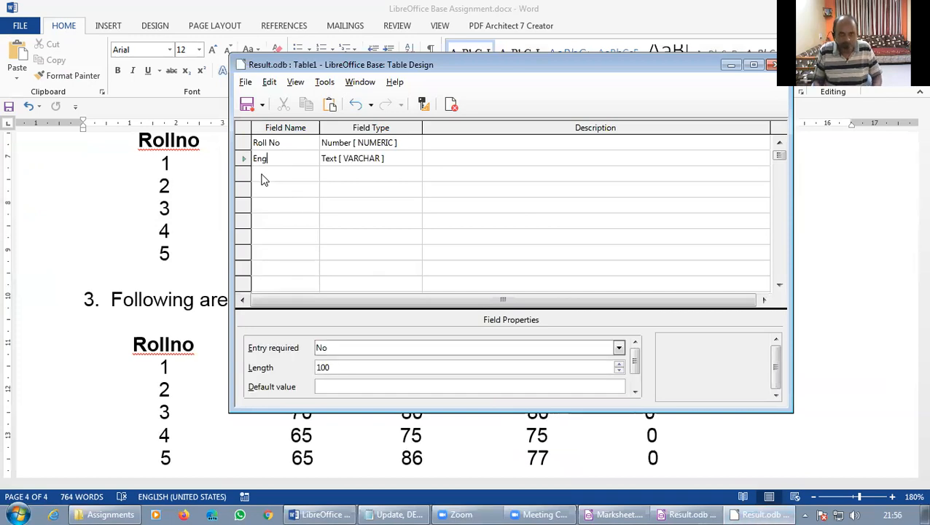
key(Tab)
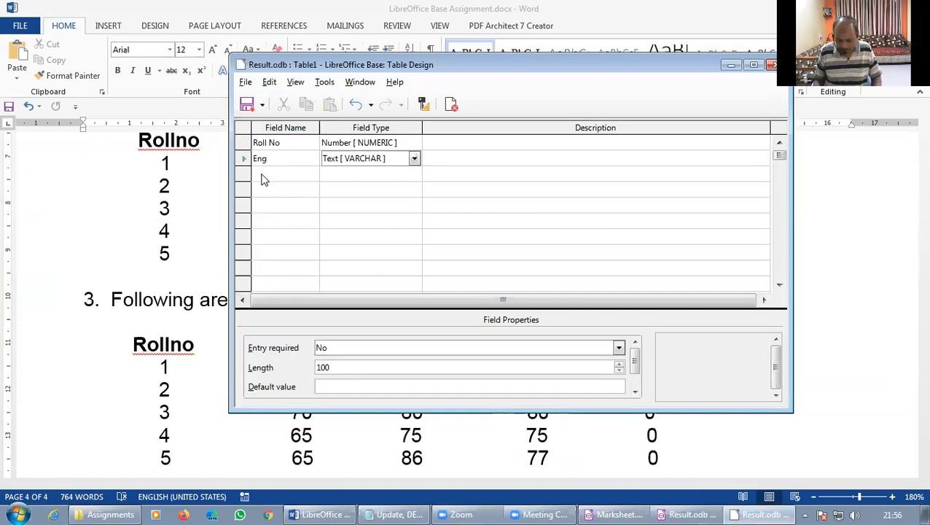
click(350, 160)
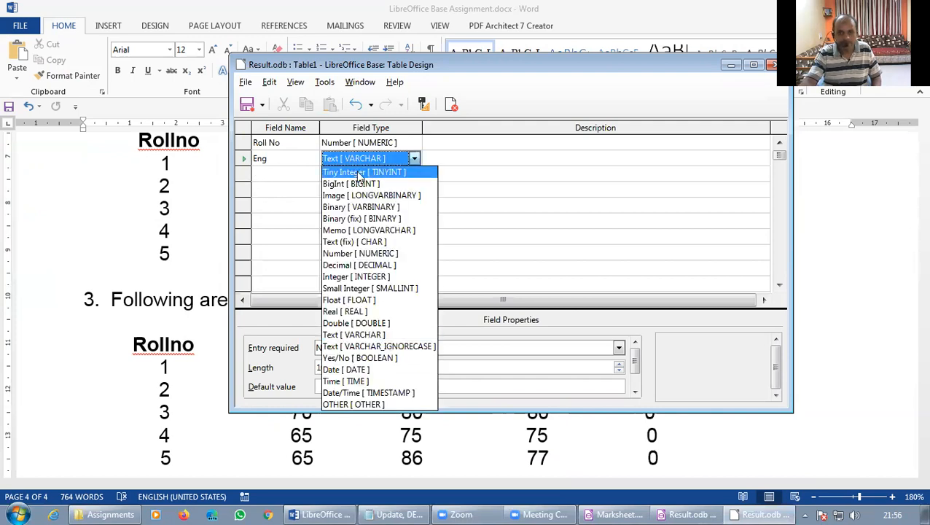
click(364, 255)
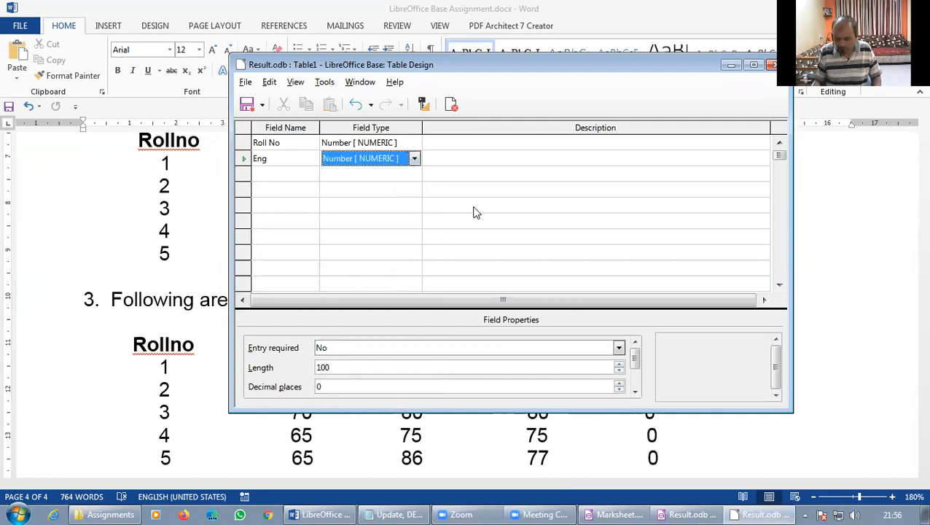
key(Tab)
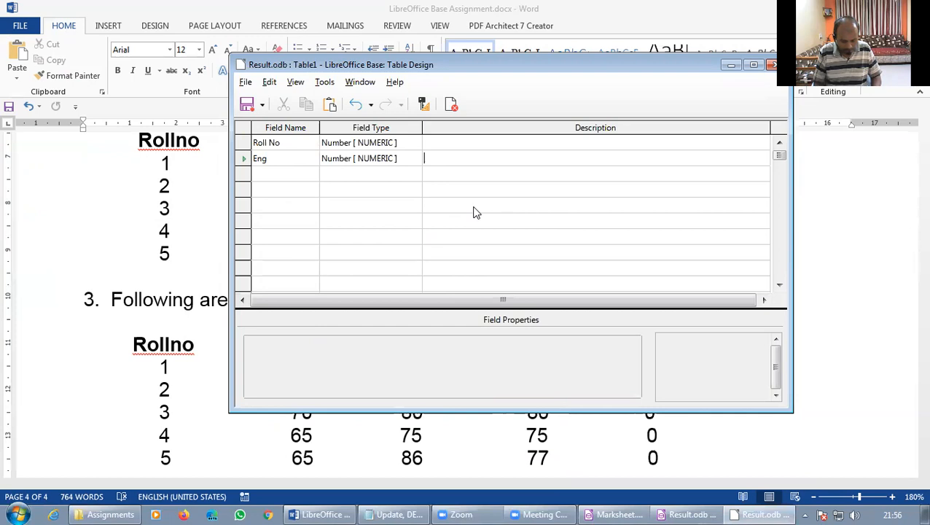
key(Tab)
Add a Maths field of type Number [ NUMERIC ] below the Eng field.
text(Maths)
key(Tab)
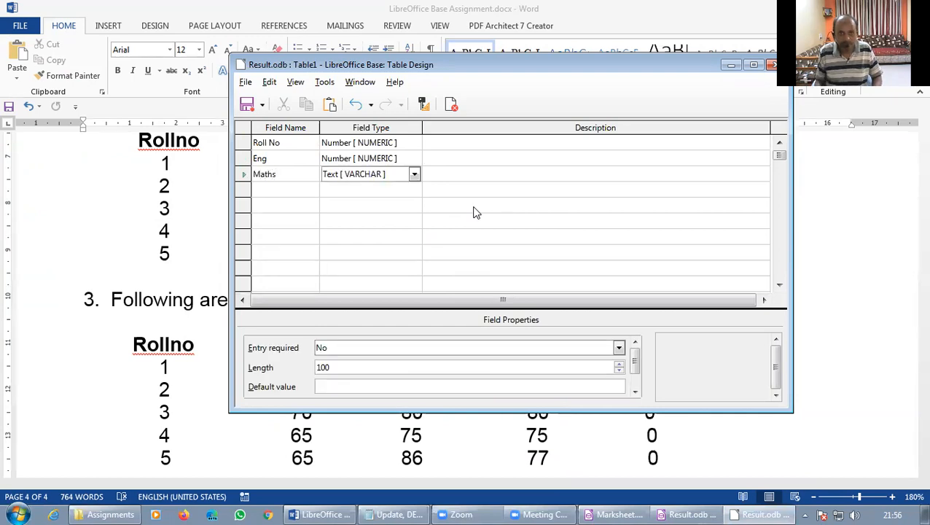
click(414, 176)
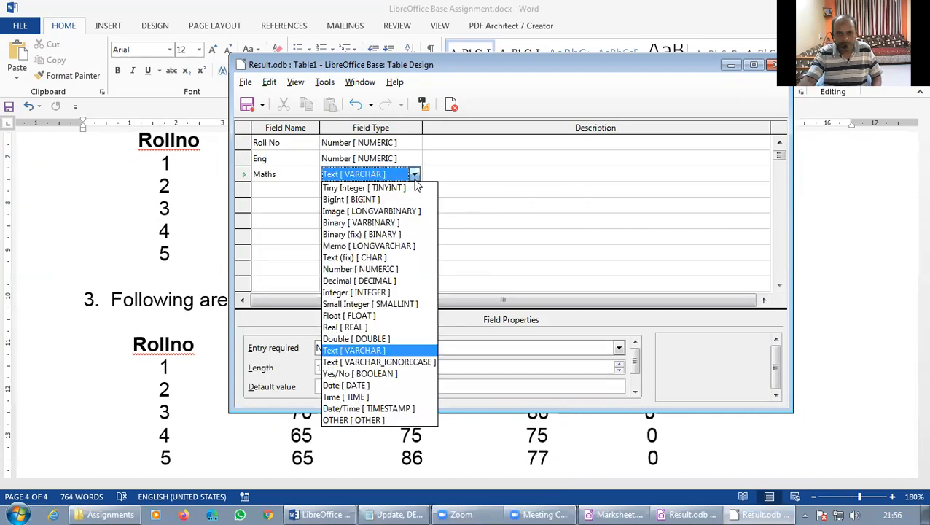
click(381, 270)
key(Tab)
key(Tab)
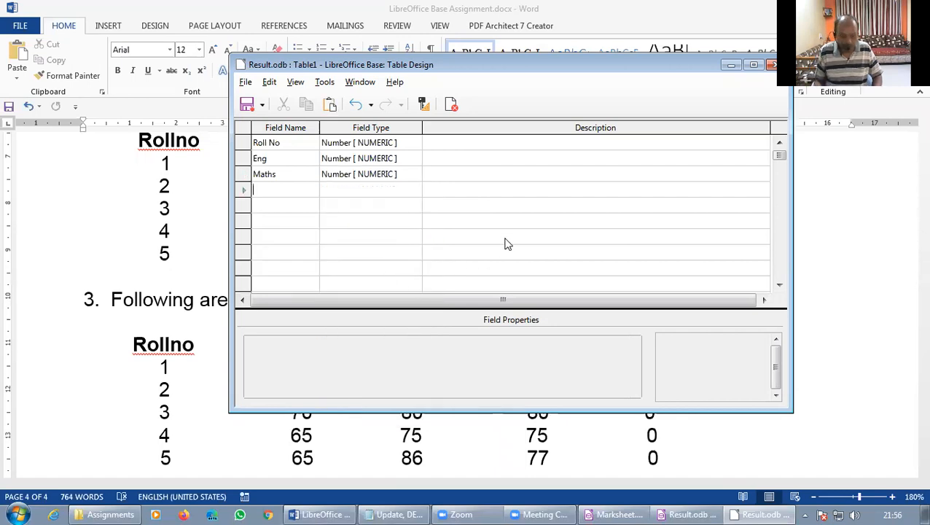
Add a Sci field of type Number [ NUMERIC ] below the Maths field.
text(Sci)
key(Tab)
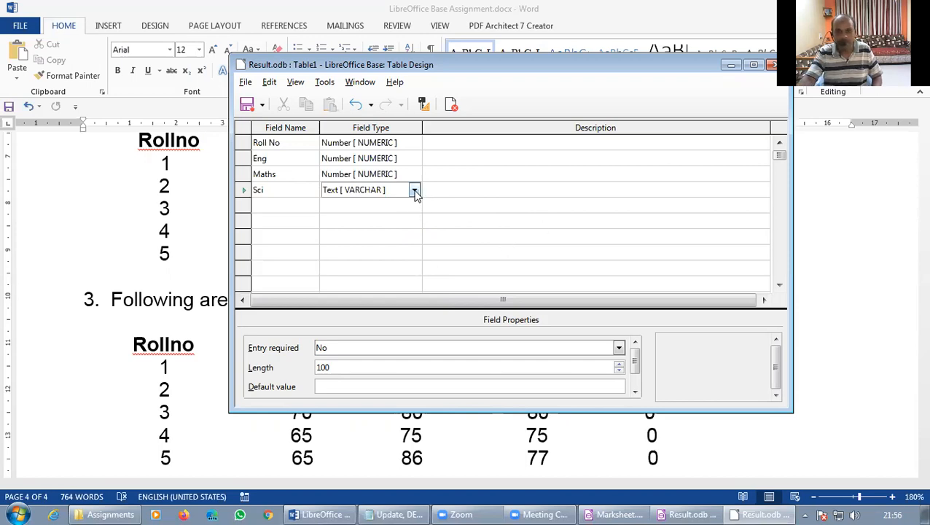
click(414, 190)
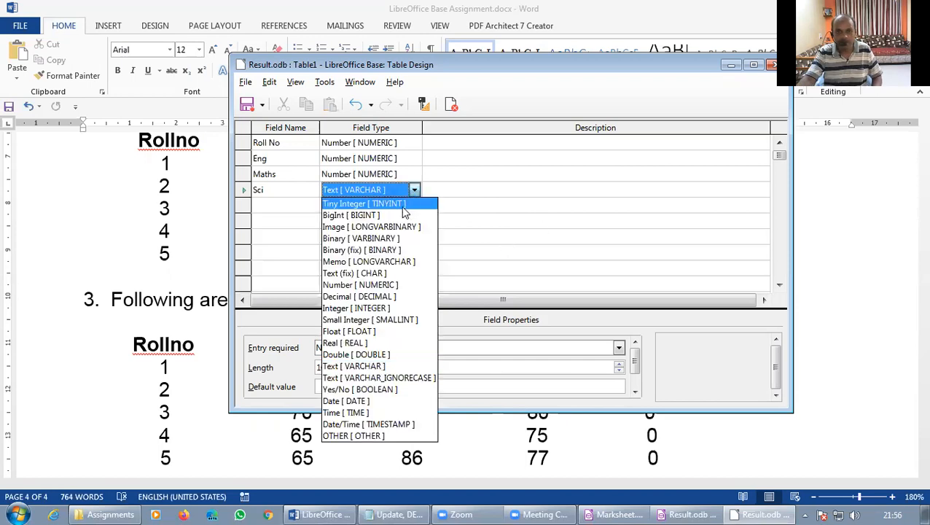
click(383, 290)
key(Tab)
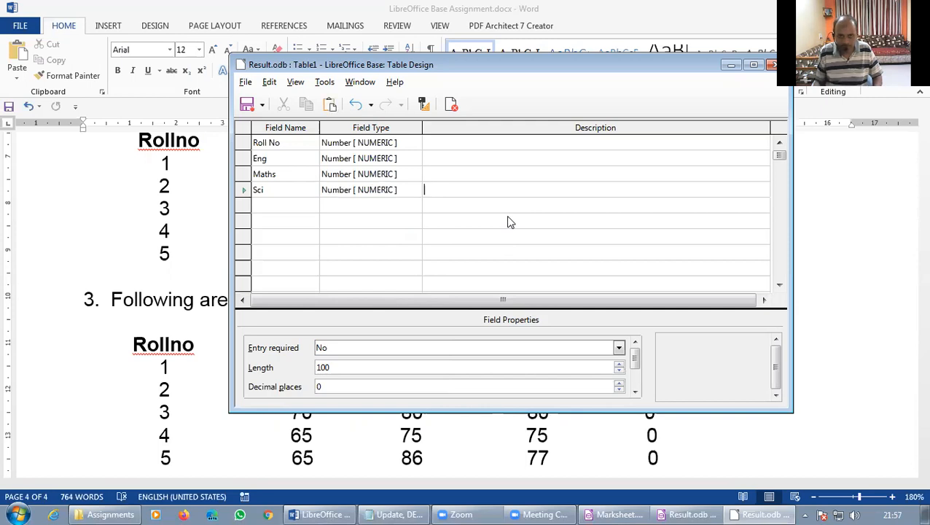
key(Tab)
Add a Total field of type Number [ NUMERIC ] below the Sci field.
text(Total)
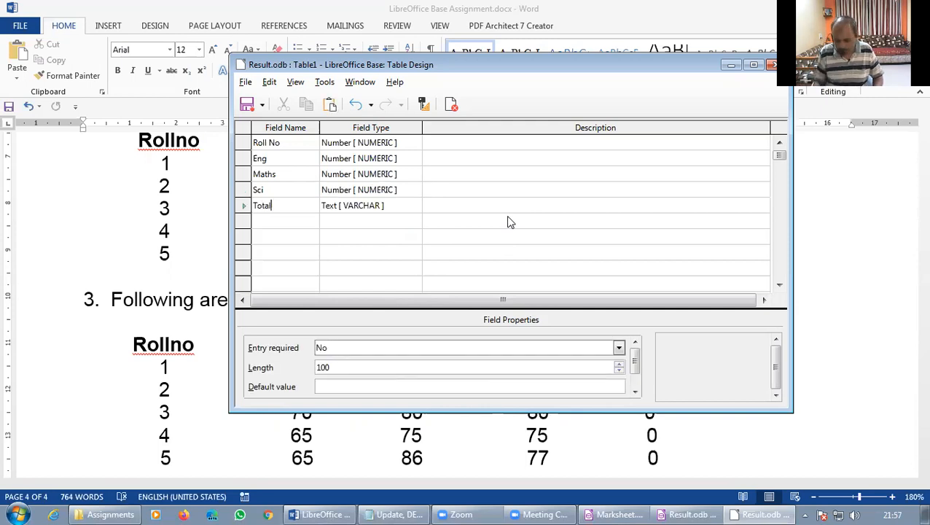
key(Tab)
click(414, 206)
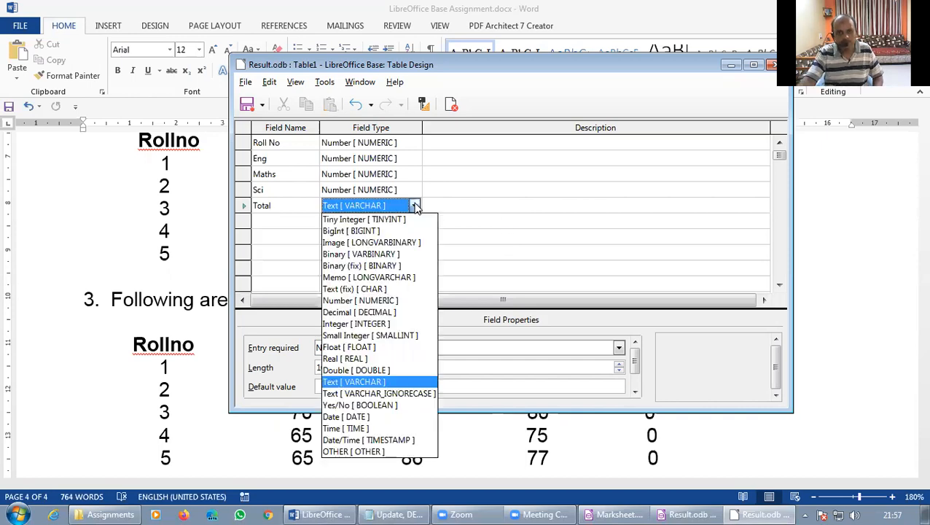
click(372, 301)
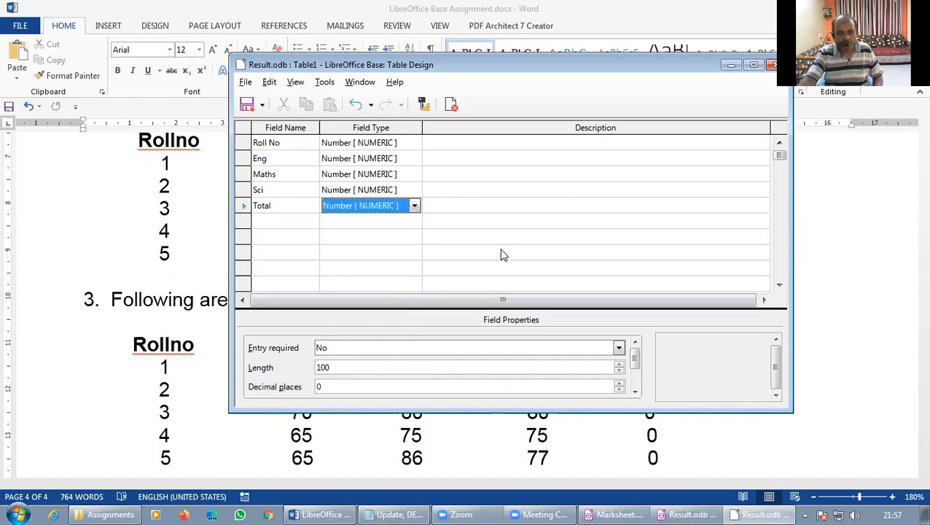
key(Tab)
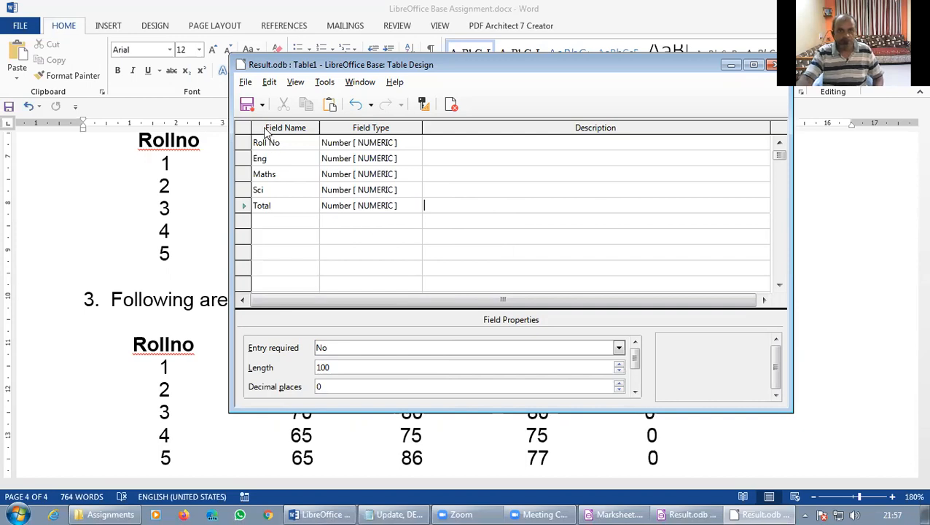
Set the Roll No field as the primary key of the new table.
click(246, 144)
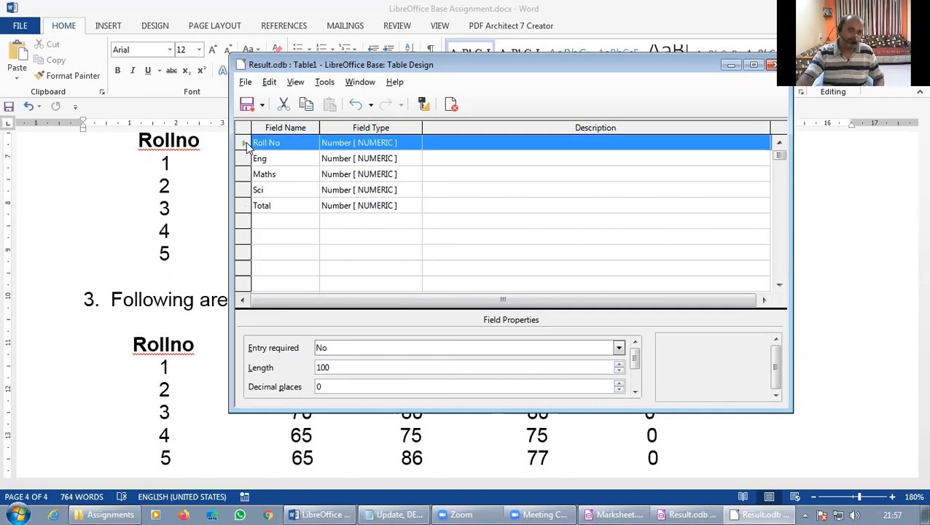
right_click(247, 144)
click(274, 215)
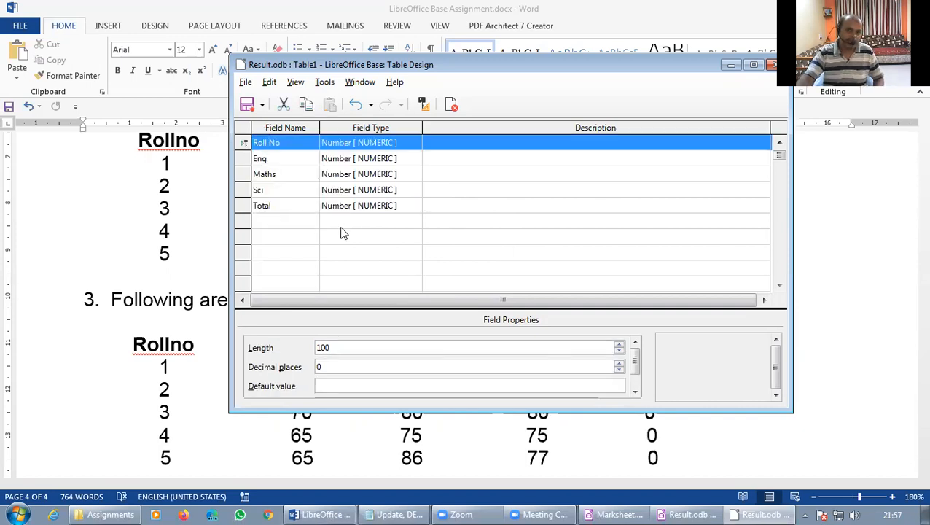
Save the table as Student Marks, close its design and return to the Result.odb database window.
click(247, 106)
click(503, 225)
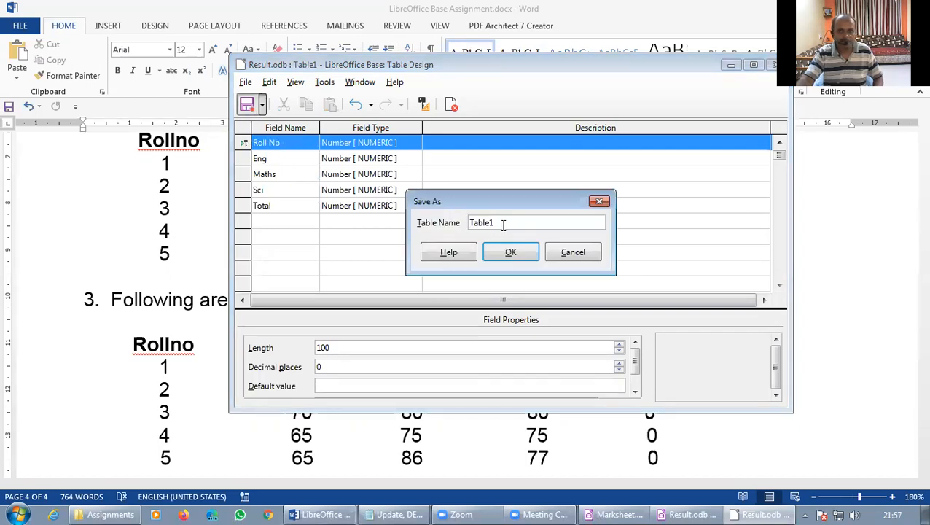
drag(503, 224, 387, 221)
text(Stu)
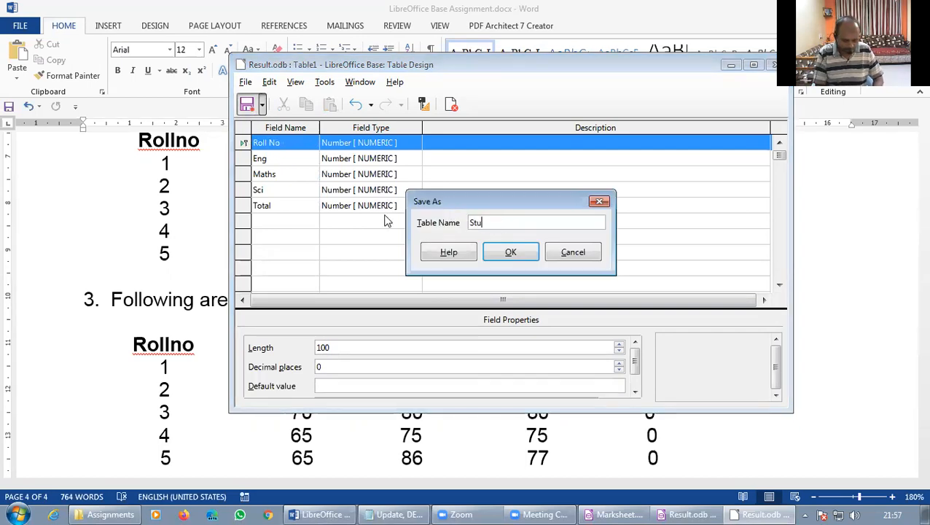
text(dent Marks)
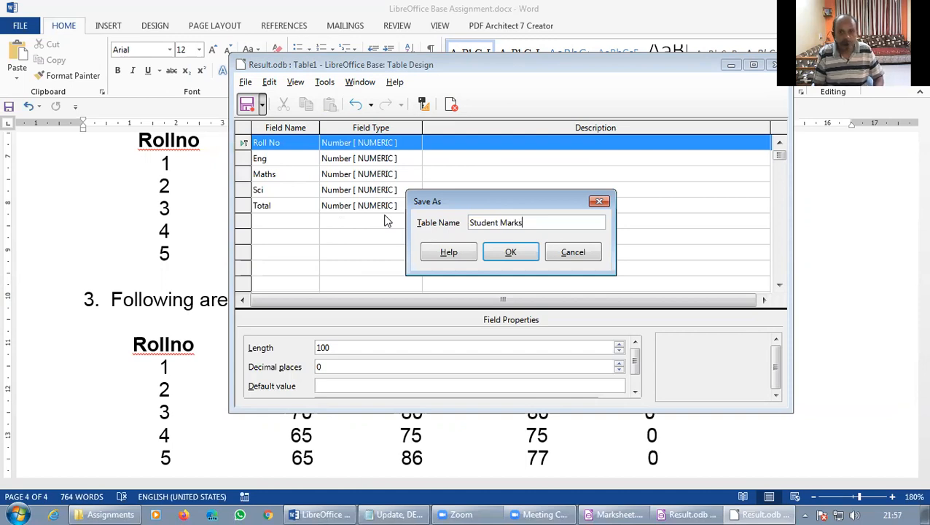
click(510, 254)
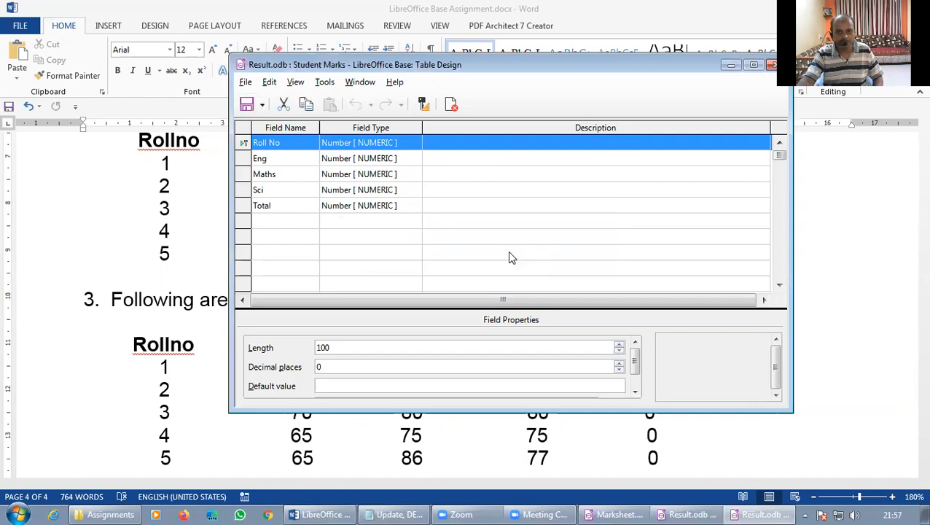
click(776, 65)
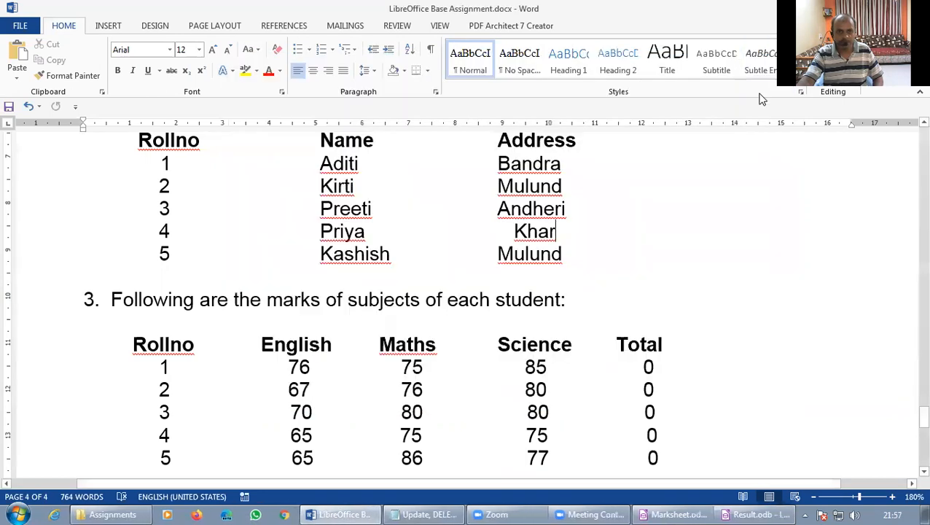
click(756, 514)
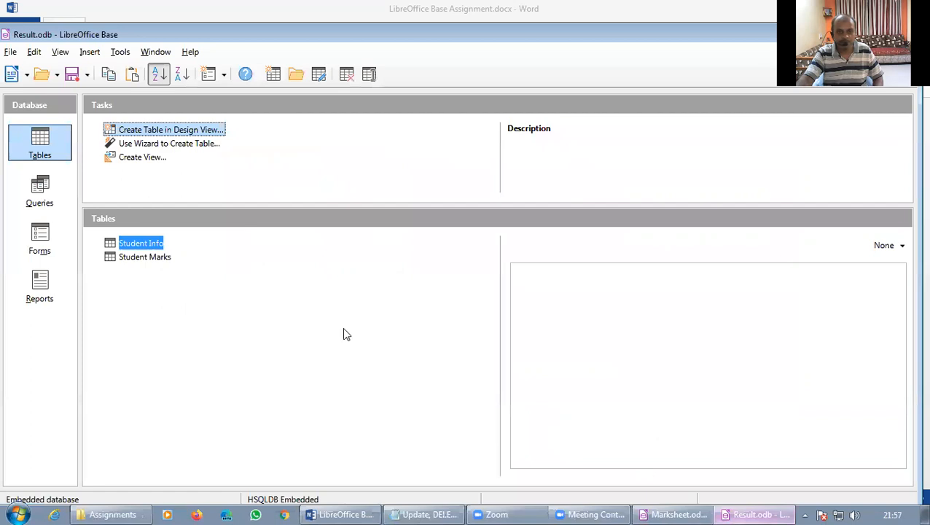
Open the Student Marks table and enter the record for Roll No 1 with Eng 65, Maths 65 and Sci 70.
double_click(149, 259)
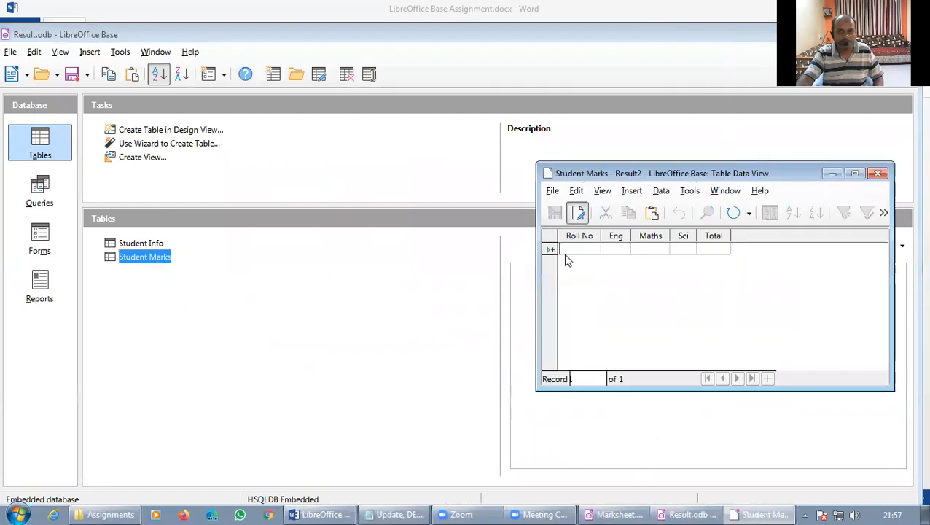
text(1)
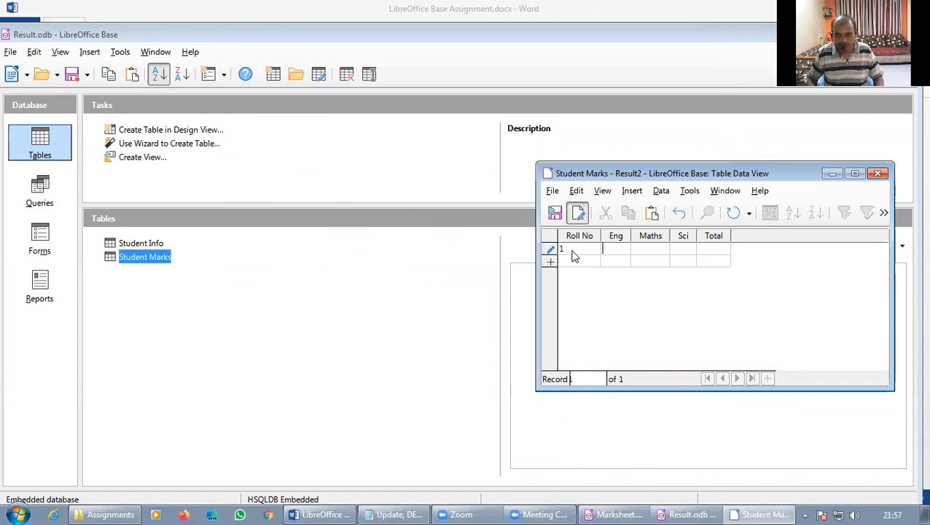
key(Tab)
text(65)
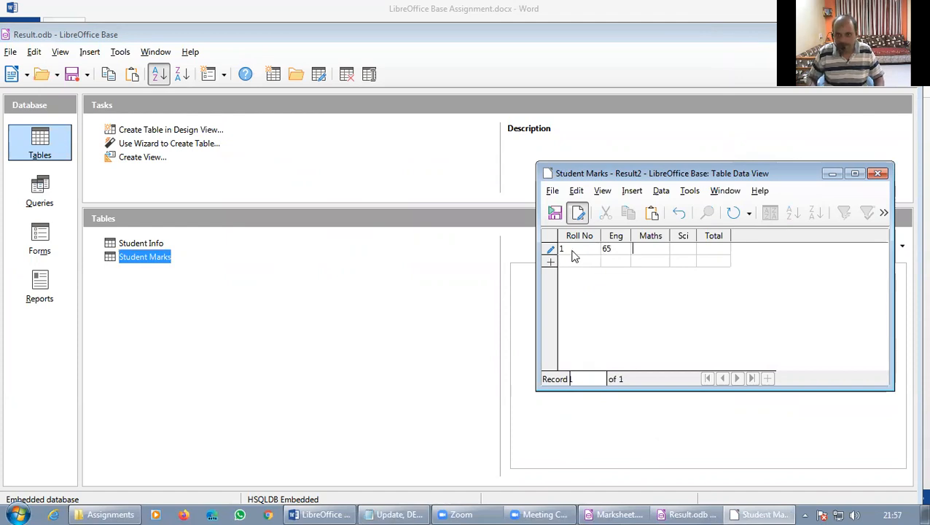
key(Tab)
text(65)
key(Tab)
text(70)
key(Tab)
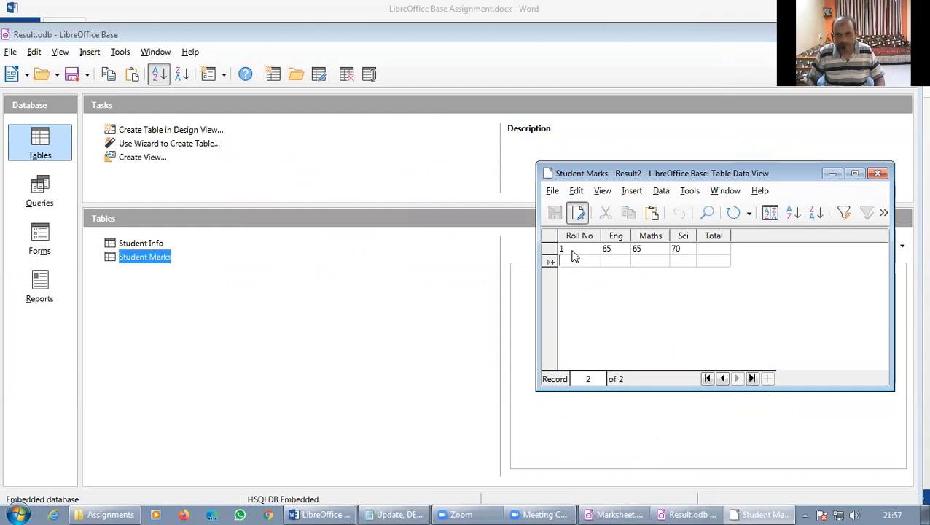
Enter the marks record for Roll No 2 with Eng 80, Maths 56 and Sci 55, leaving Total empty.
text(2)
key(Tab)
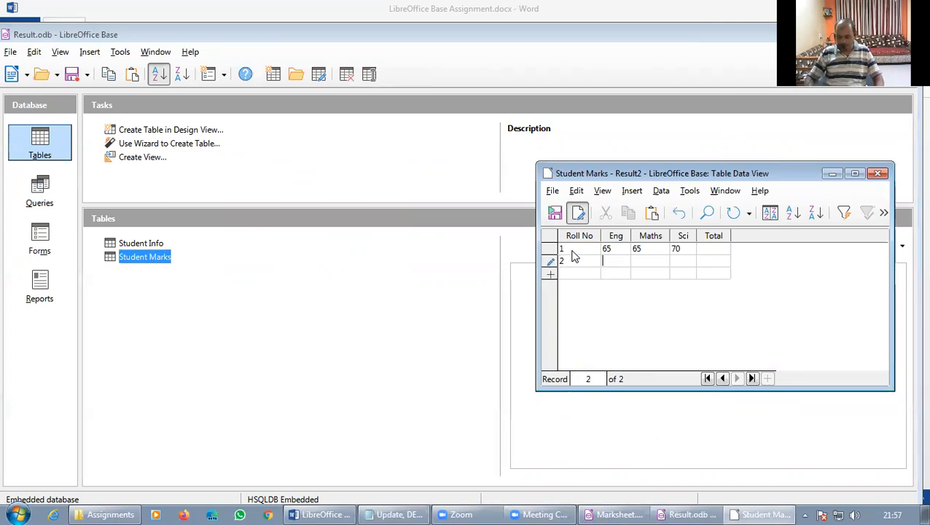
text(80)
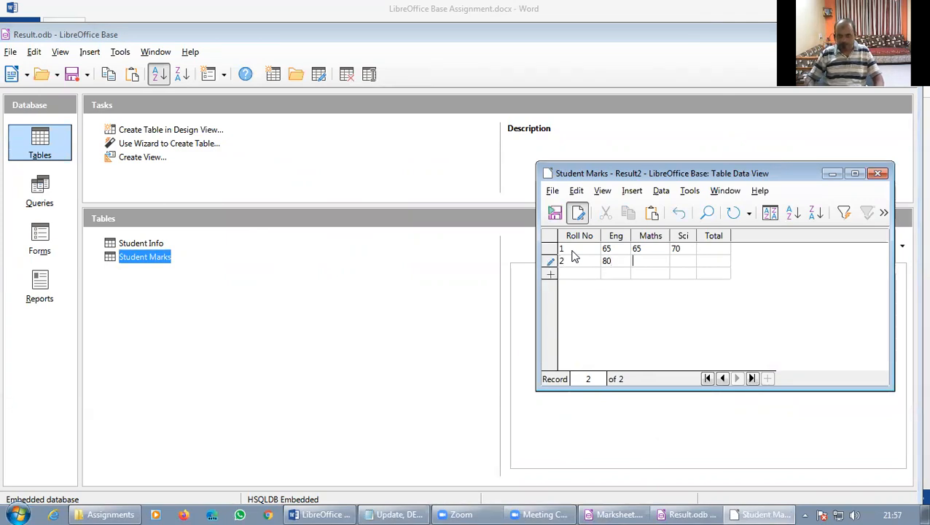
key(Tab)
text(56)
key(Tab)
text(55)
key(Tab)
key(Tab)
Enter the marks record for Roll No 3 with Eng 70, Maths 75 and Sci 85, leaving Total empty.
text(3)
key(Tab)
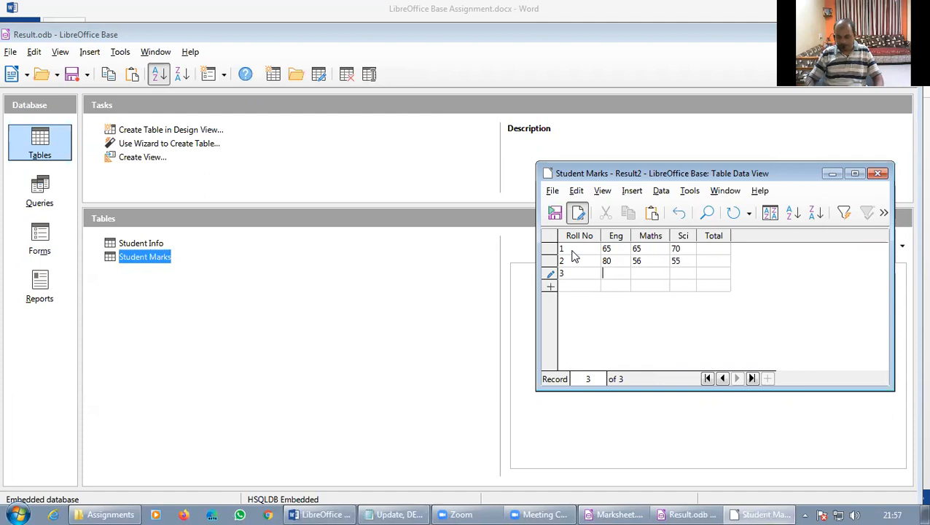
text(70)
key(Tab)
text(75)
key(Tab)
text(85)
key(Tab)
key(Tab)
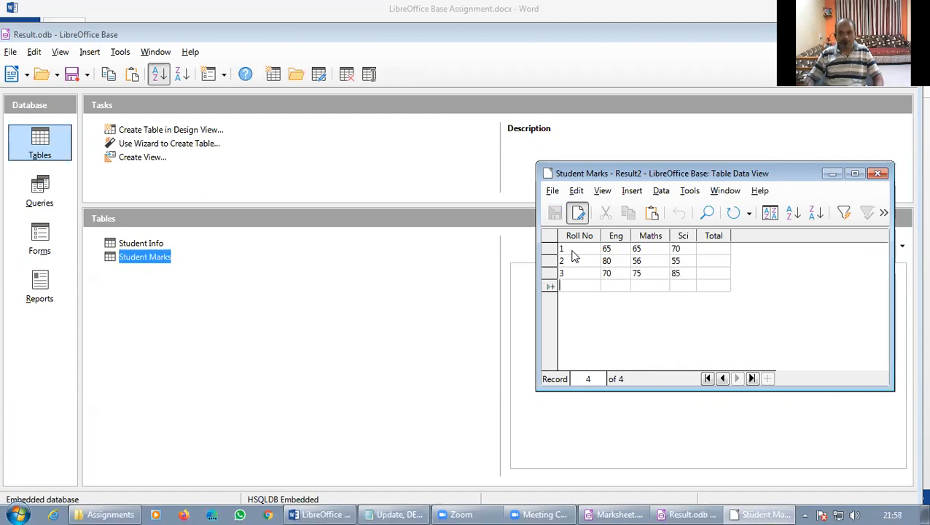
Enter the marks record for Roll No 4 with Eng 65, Maths 60 and Sci 68, leaving Total empty.
text(4)
key(Tab)
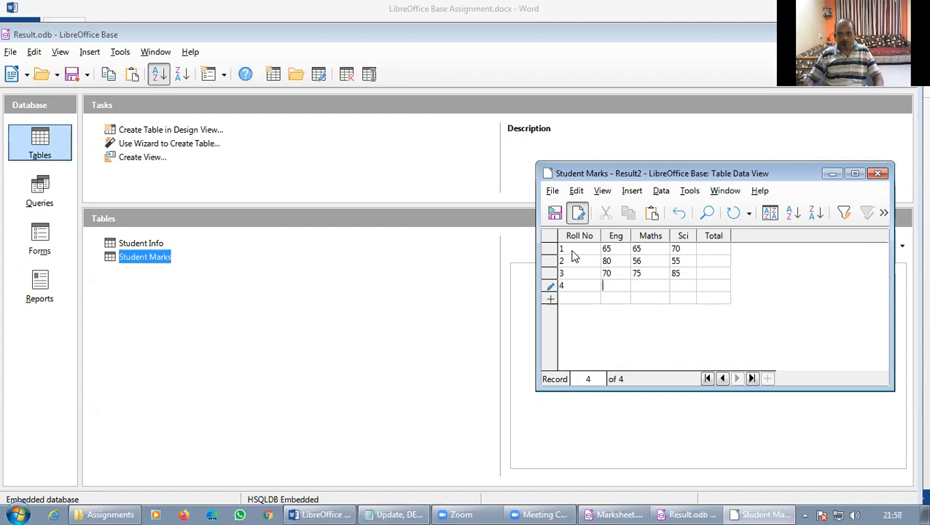
text(65)
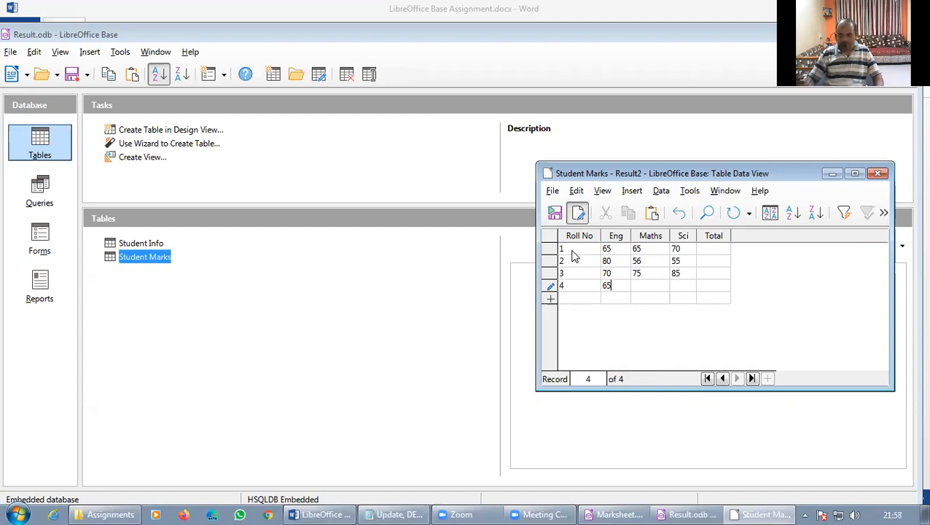
key(Tab)
text(60)
key(Tab)
text(68)
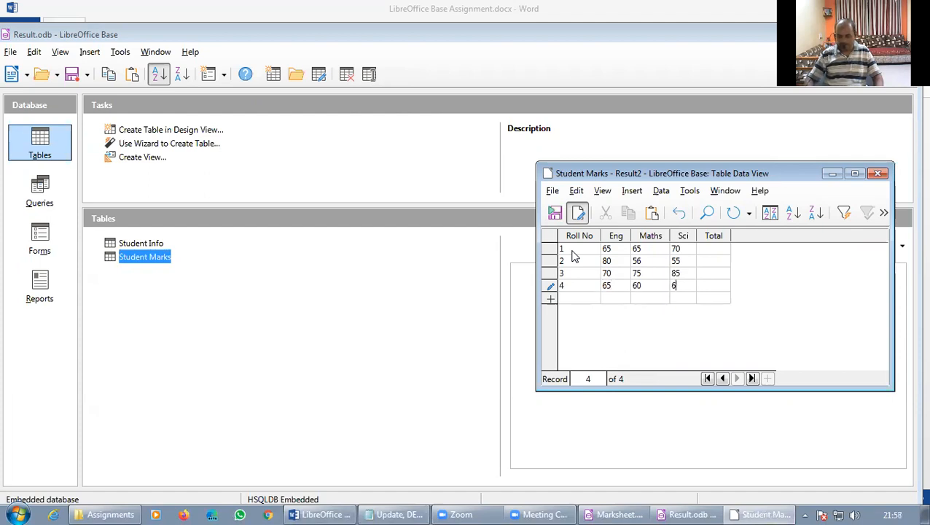
key(Tab)
key(Tab)
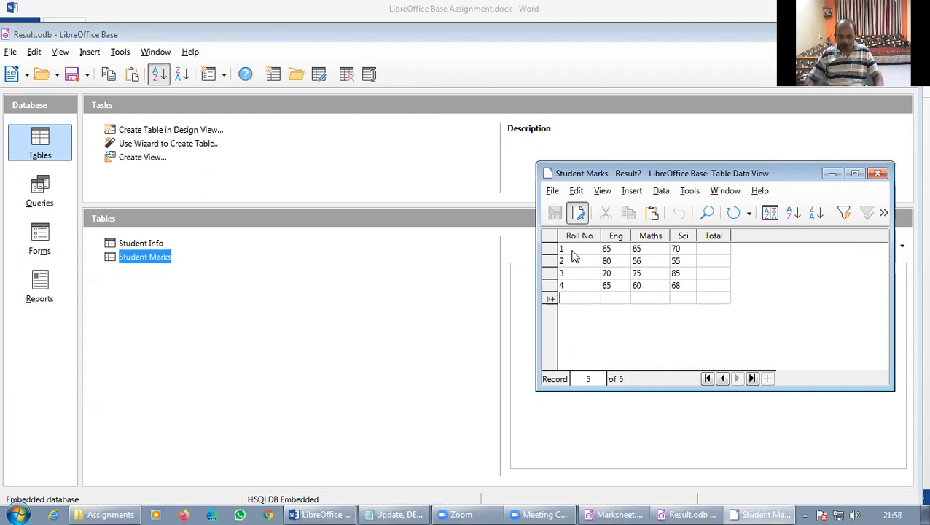
Enter the record for Roll No 5 with Eng 50, Maths 55 and Sci 45, then save it and close the Student Marks table.
text(5)
key(Tab)
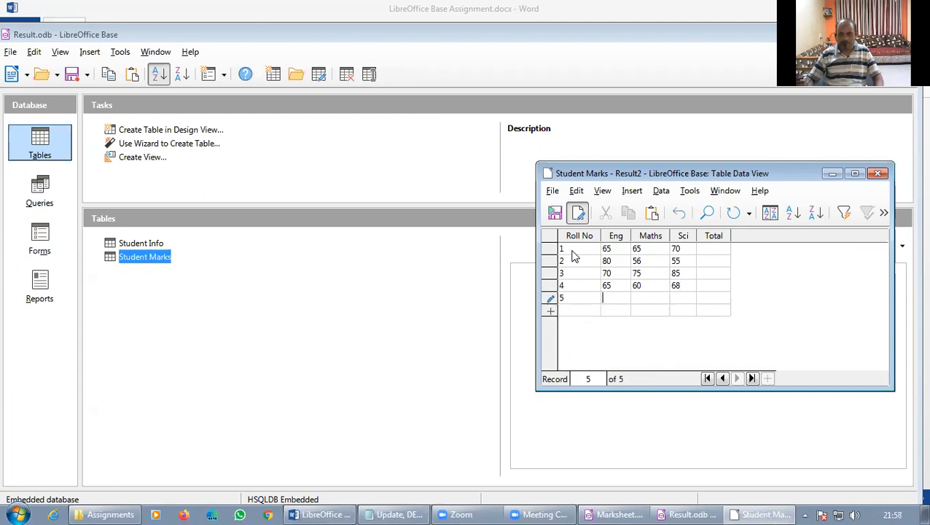
text(50)
key(Tab)
text(55)
key(Tab)
text(45)
key(Tab)
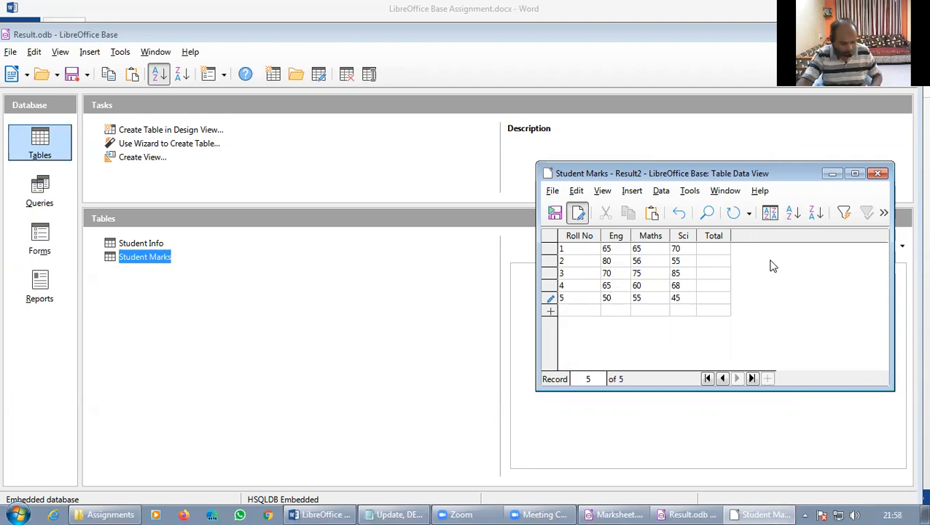
key(ctrl+s)
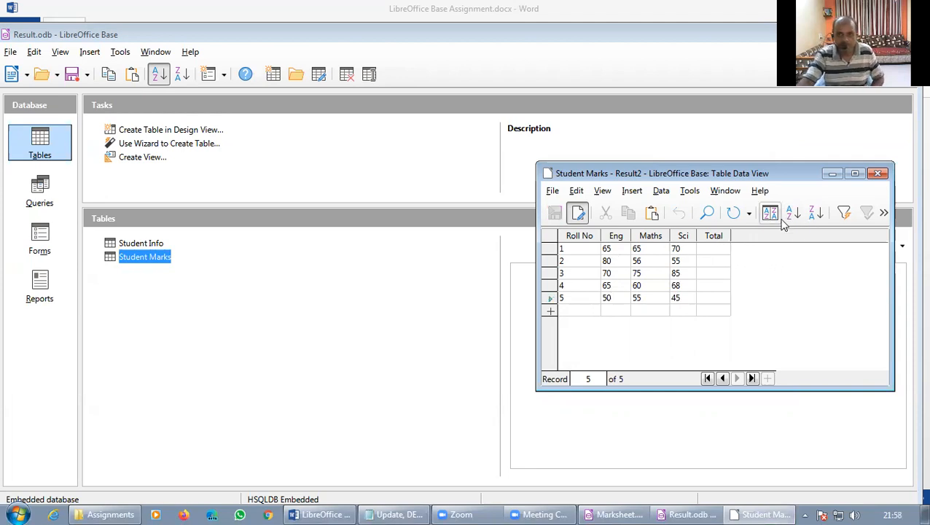
click(877, 172)
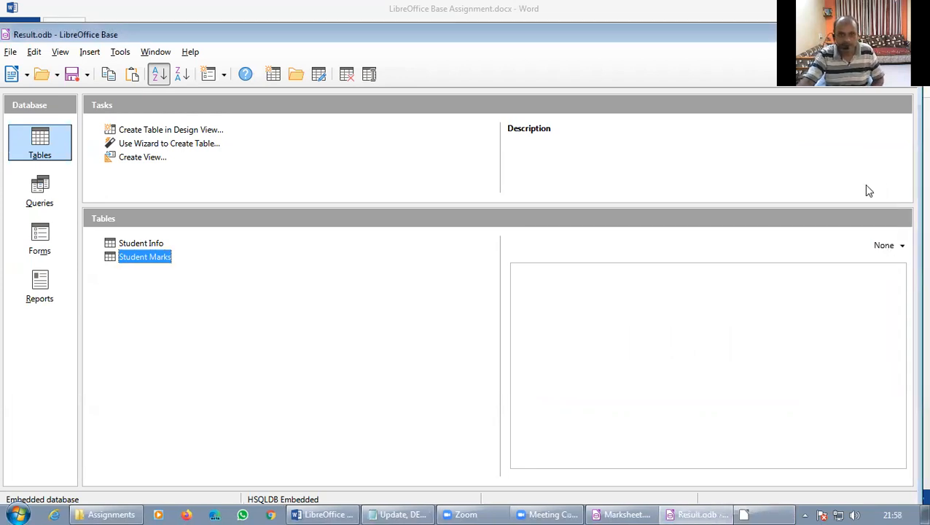
Open the Student Info and Student Marks tables one after the other to check their records, closing each again.
double_click(143, 244)
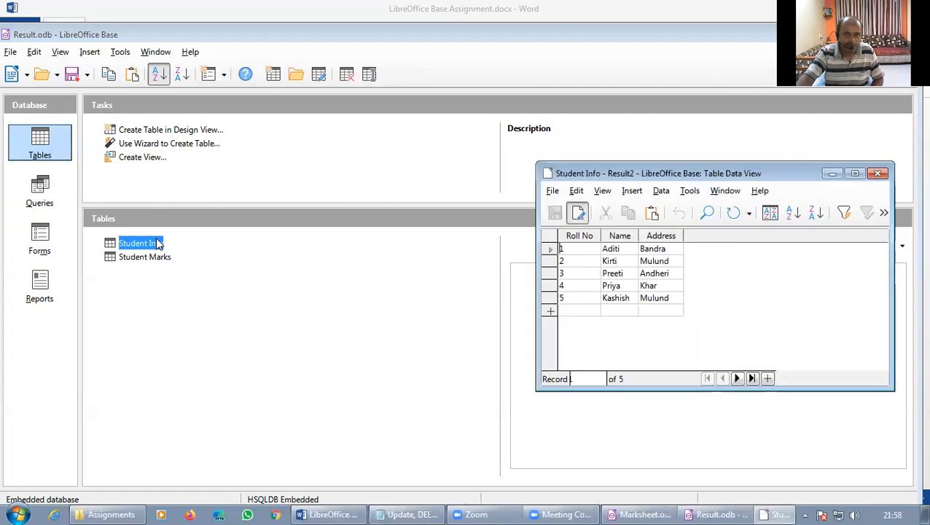
click(879, 173)
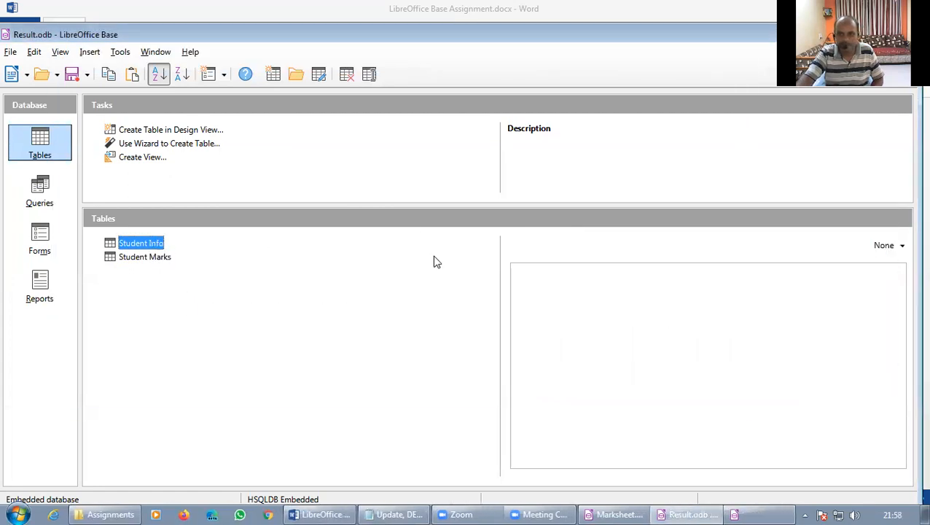
click(137, 258)
double_click(137, 260)
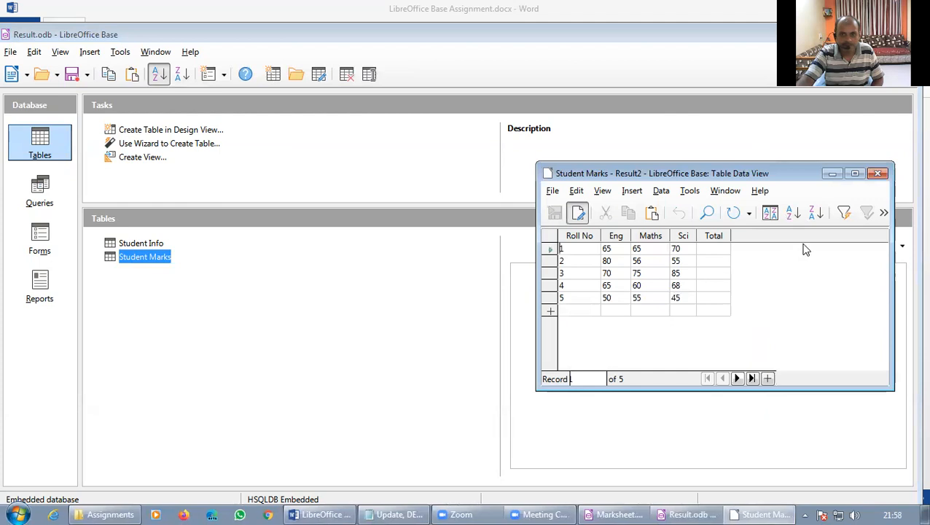
click(879, 174)
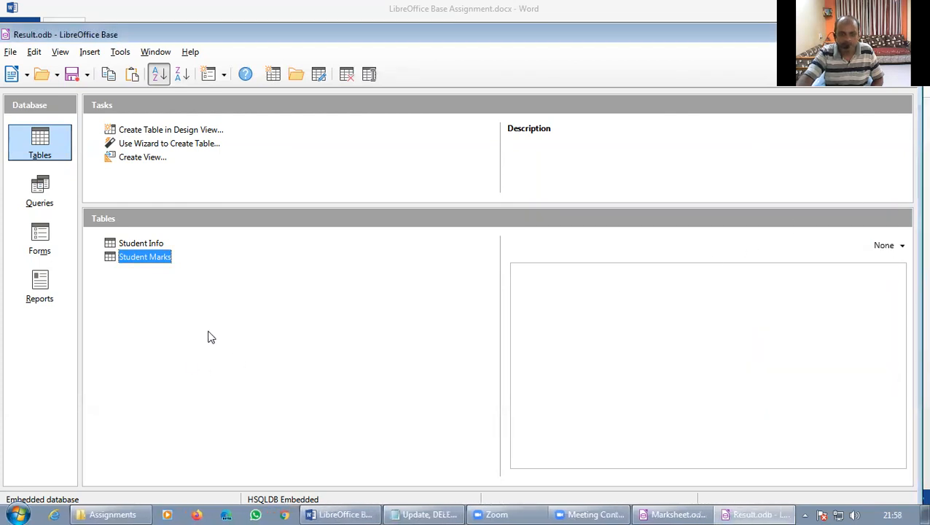
Switch to LibreOffice Base Assignment.docx in Word and read the queries listed under question 4, starting with calculating each student's Total.
mouse_move(348, 508)
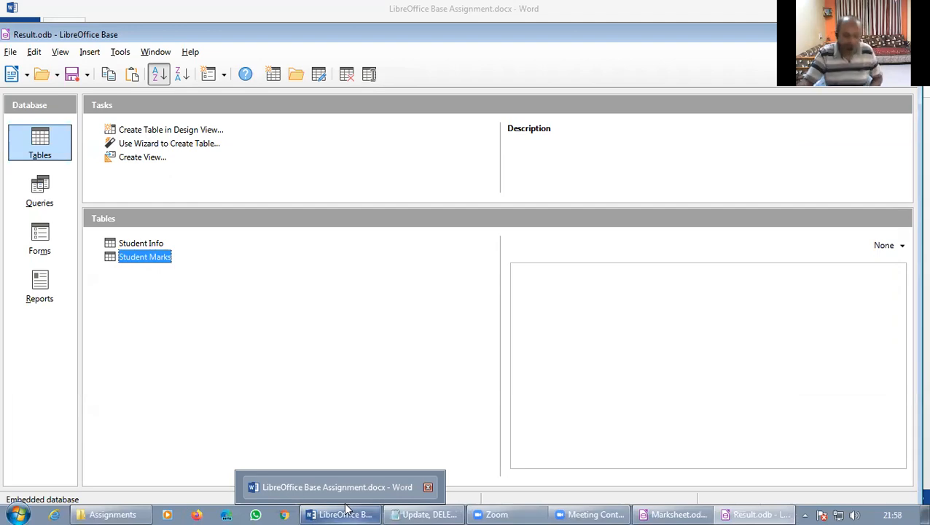
click(348, 509)
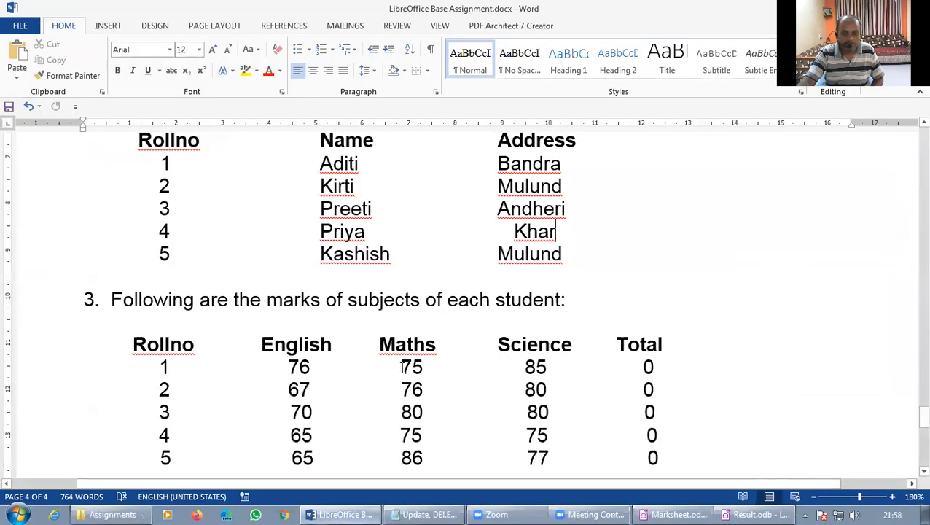
scroll(406, 362, down, 3)
scroll(406, 362, down, 3)
scroll(393, 366, down, 1)
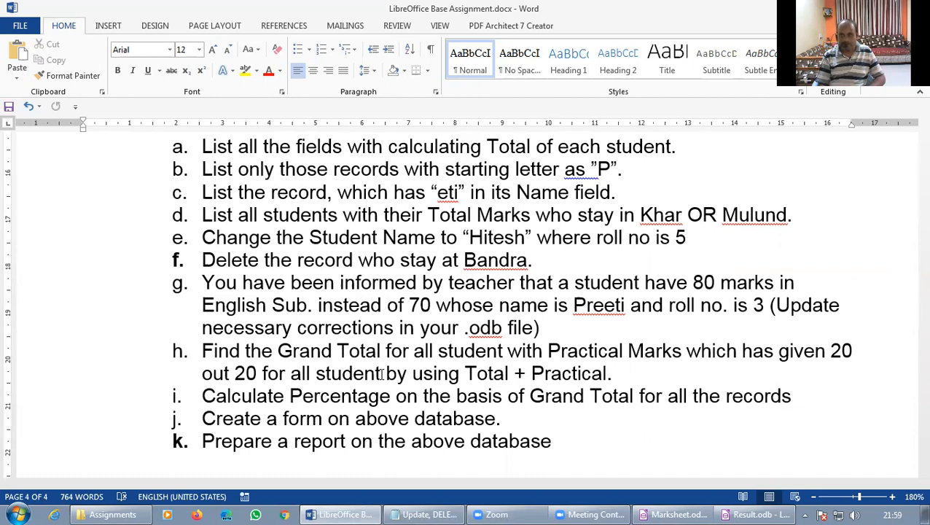
scroll(353, 284, up, 2)
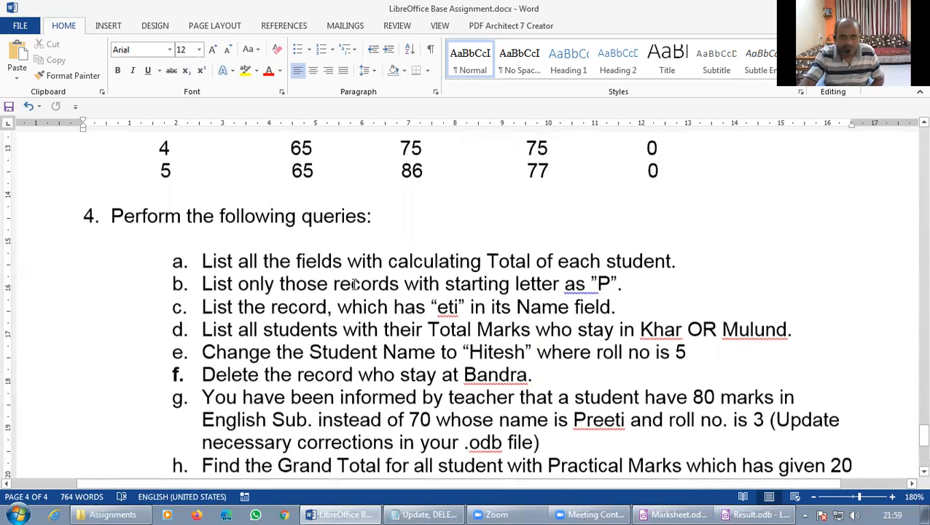
scroll(478, 325, down, 1)
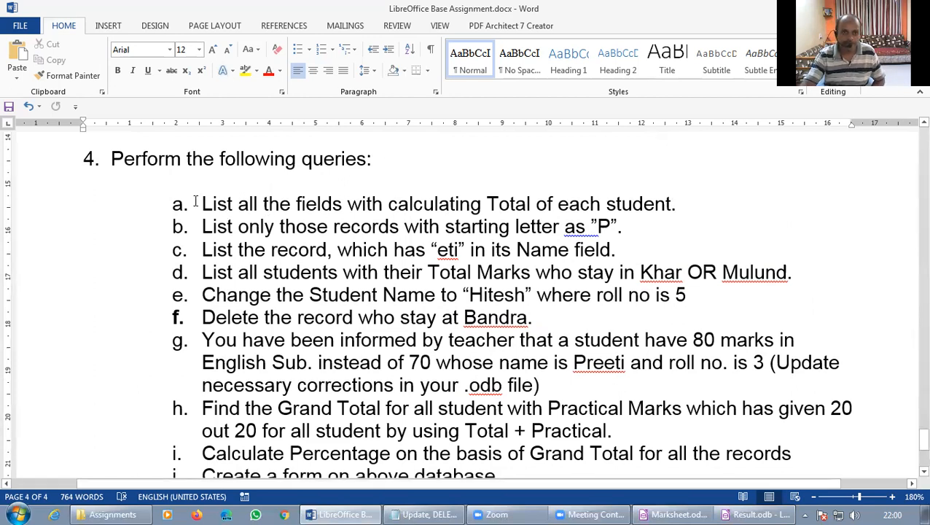
drag(202, 205, 678, 206)
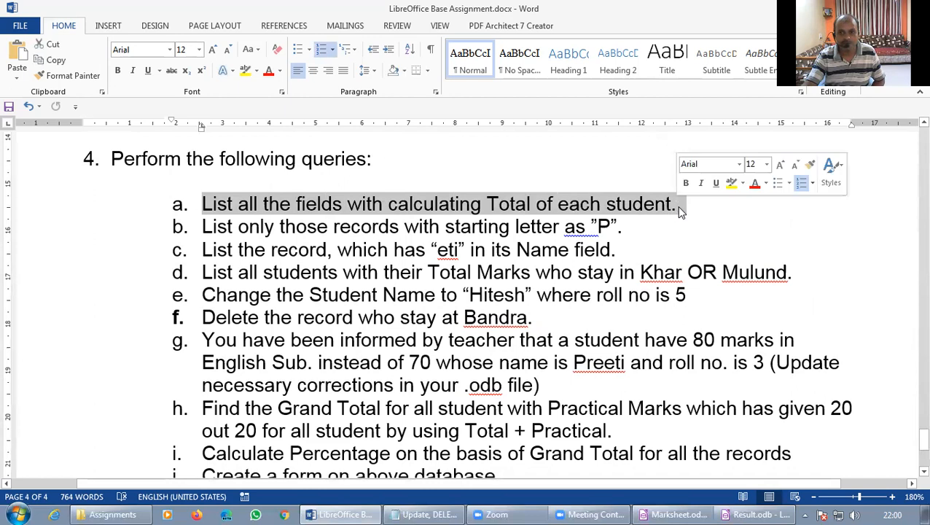
click(111, 263)
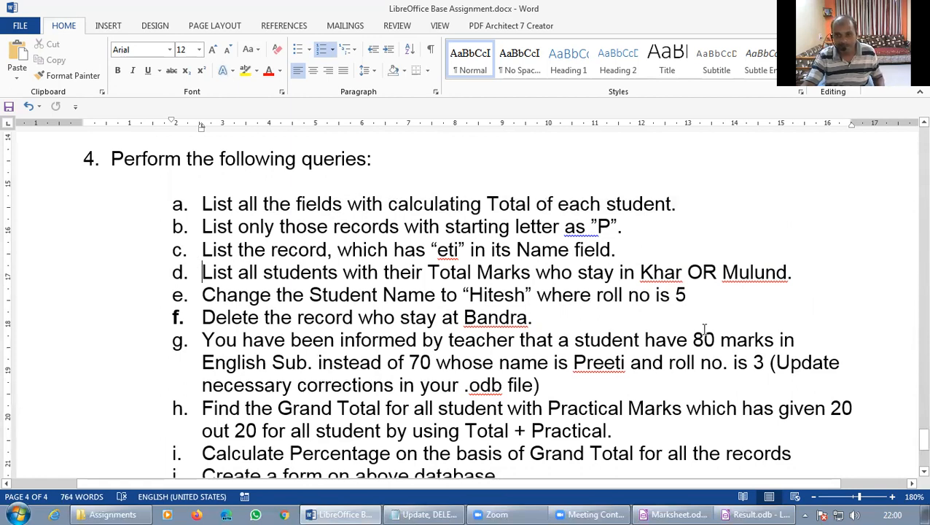
Switch back to Result.odb in LibreOffice Base and add the Student Info and Student Marks tables to the relationship design.
click(762, 514)
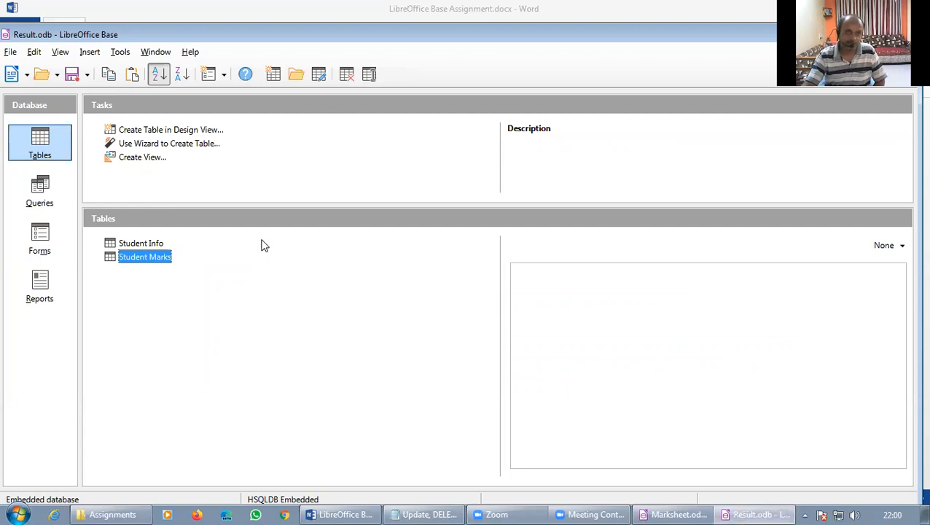
click(120, 53)
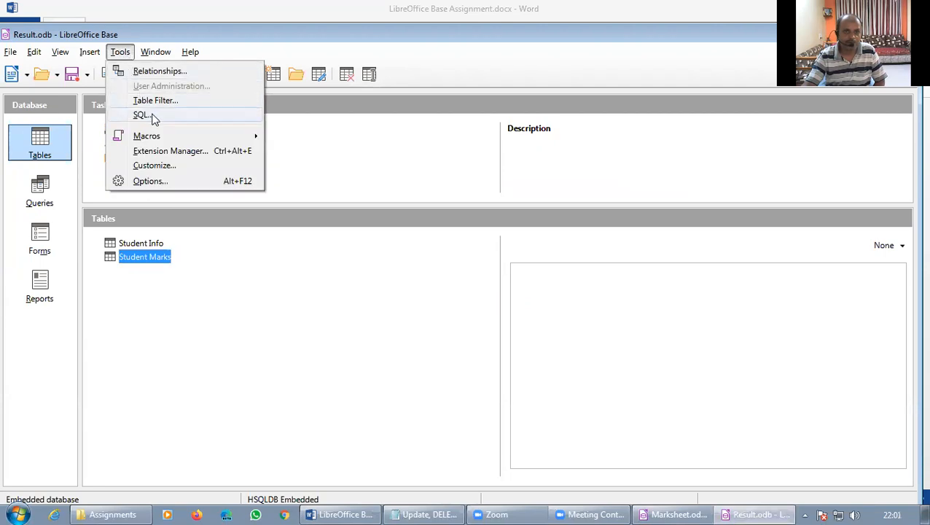
click(160, 73)
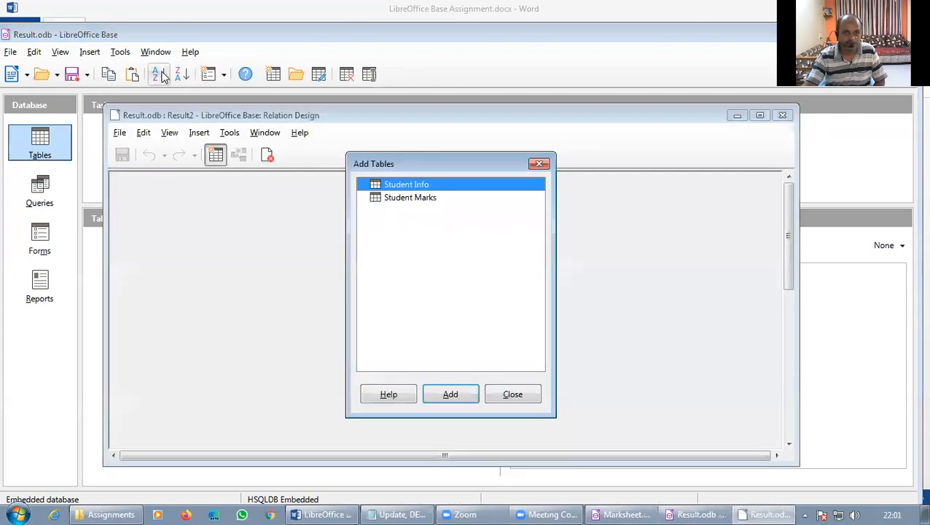
click(450, 394)
click(404, 199)
click(450, 394)
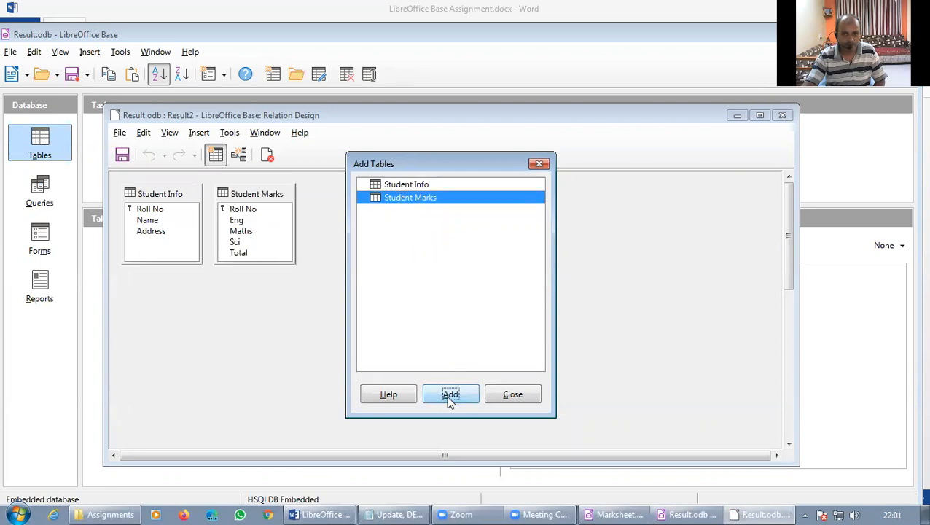
click(518, 394)
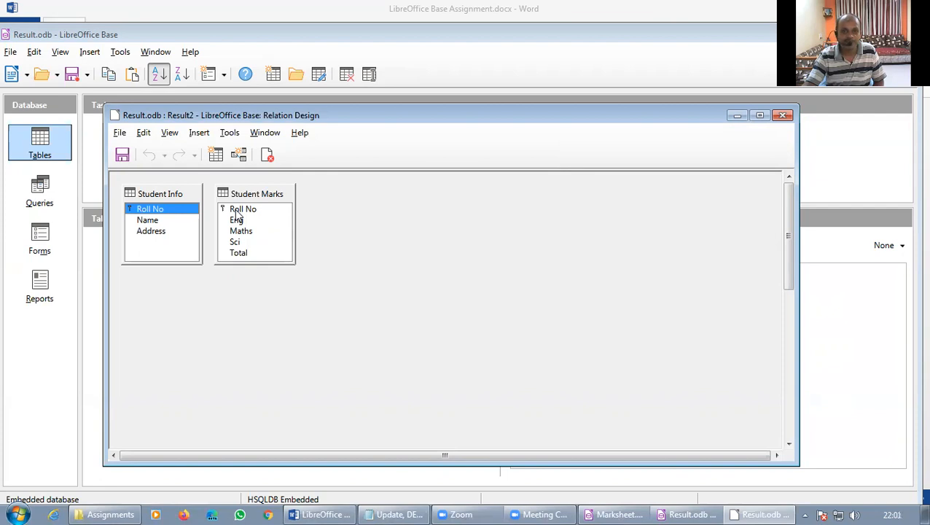
Create a relation between Student Info and Student Marks linking Roll No to Roll No, with update and delete options at No action.
drag(252, 197, 281, 199)
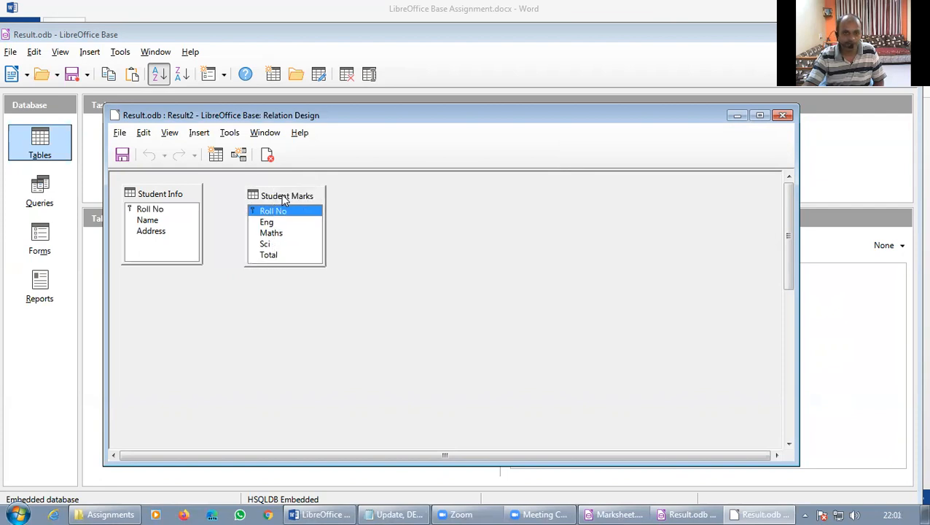
click(238, 155)
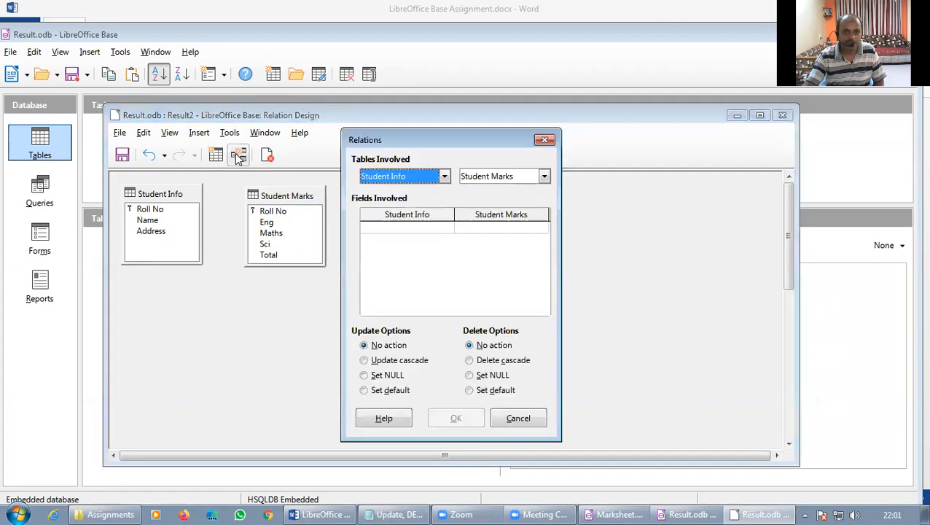
click(439, 228)
click(446, 229)
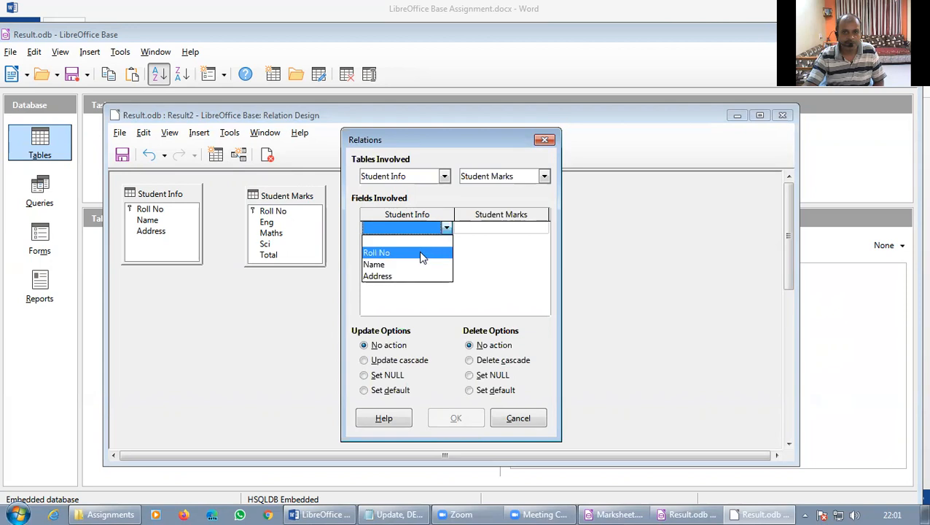
click(418, 251)
click(525, 229)
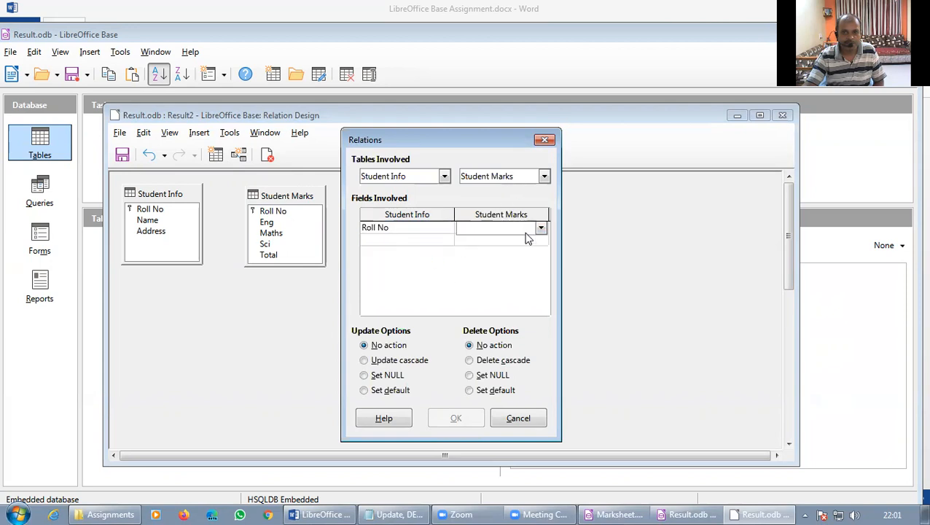
click(539, 229)
click(515, 253)
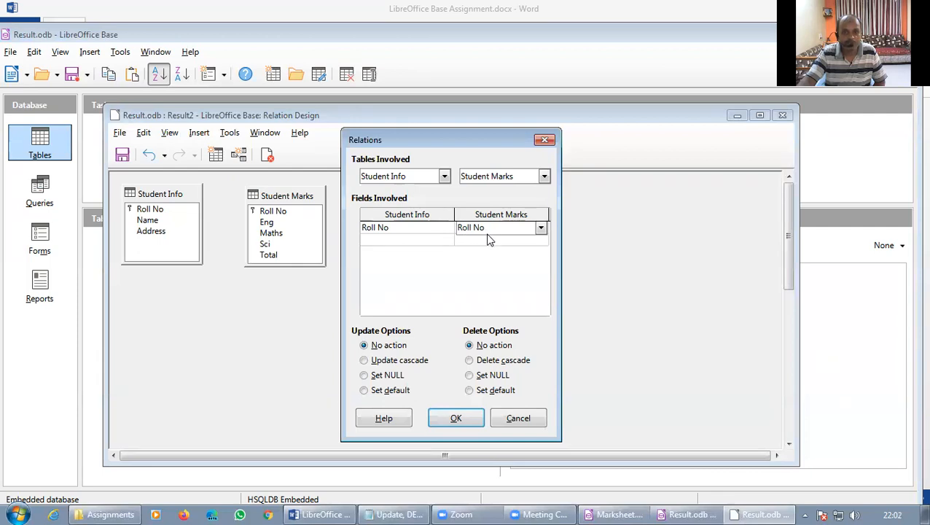
click(457, 417)
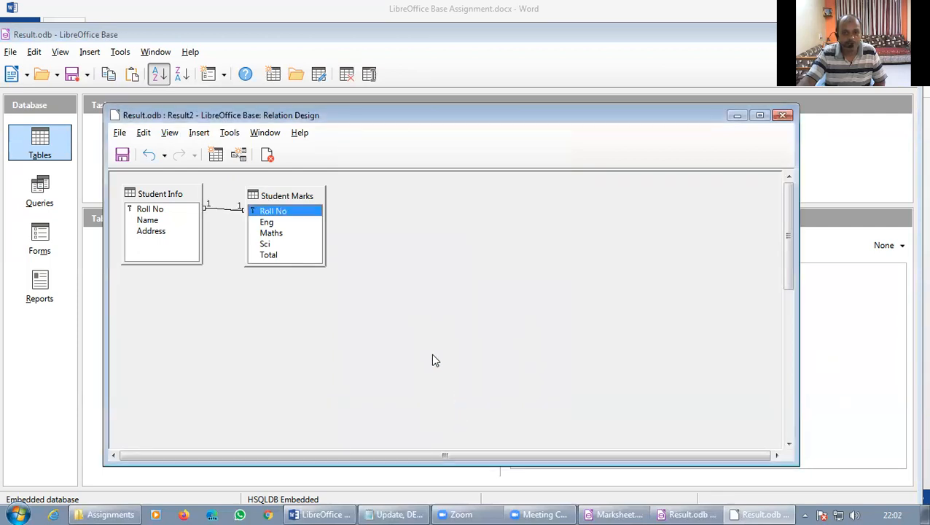
Space the Student Marks table further away from Student Info, then save the relationship design and close it.
drag(279, 196, 374, 192)
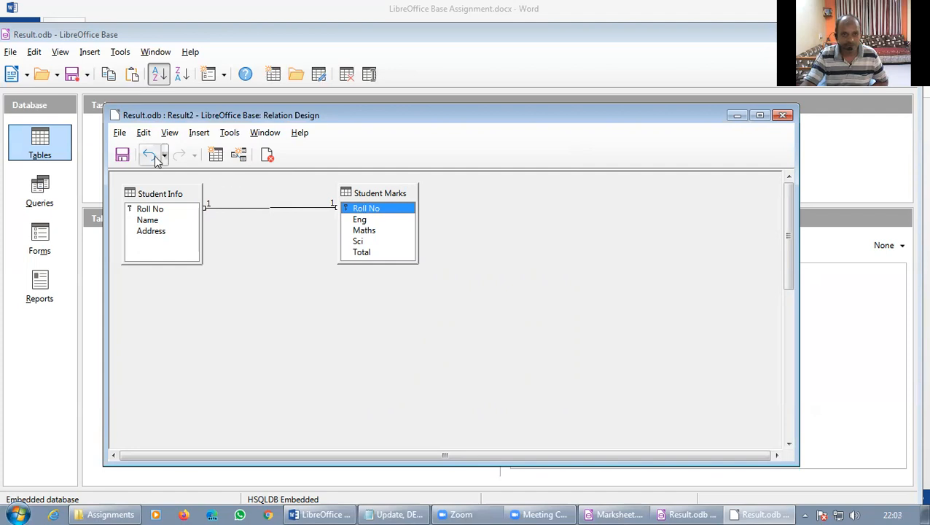
click(122, 156)
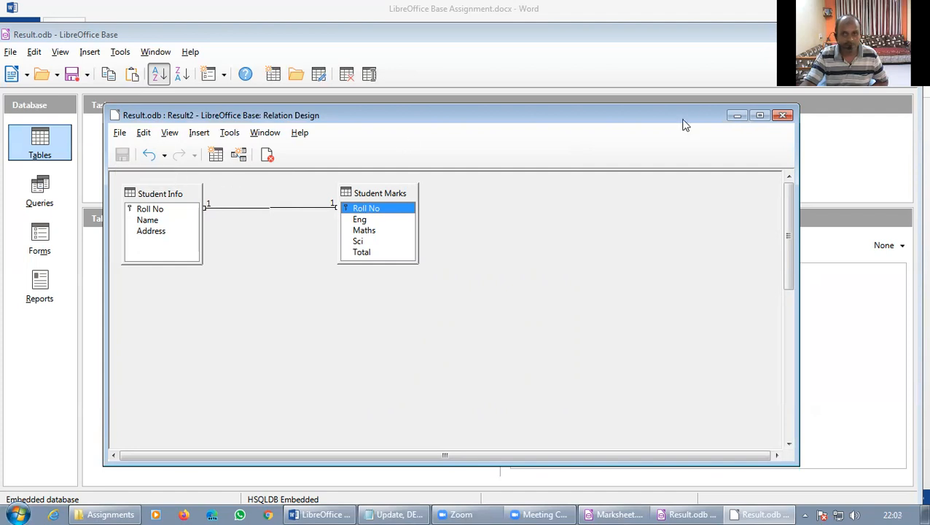
click(784, 116)
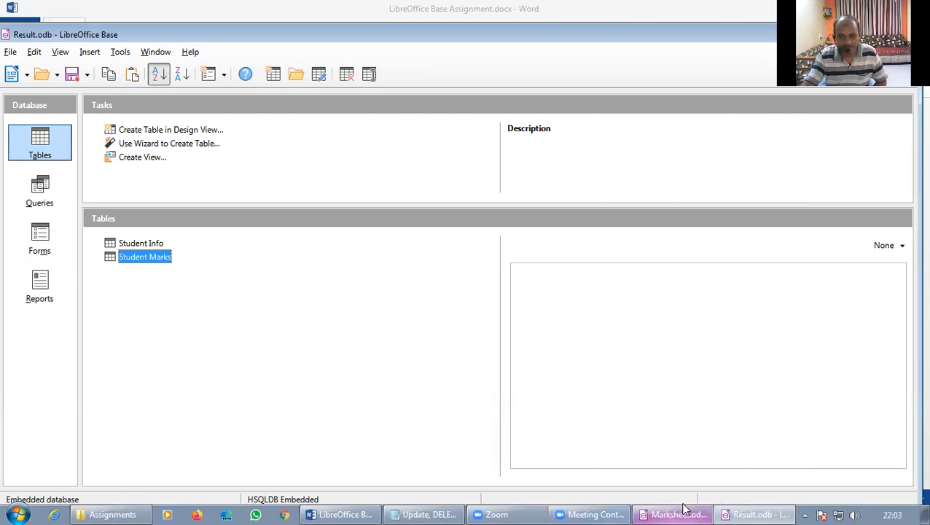
Check query a in the Word assignment, then return to Result.odb and start a design-view query containing Student Info and Student Marks.
click(342, 515)
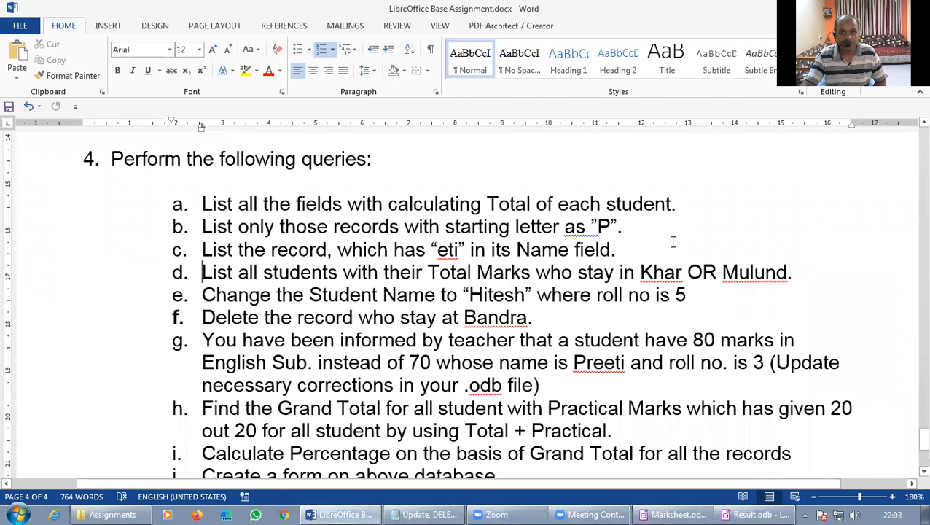
click(755, 514)
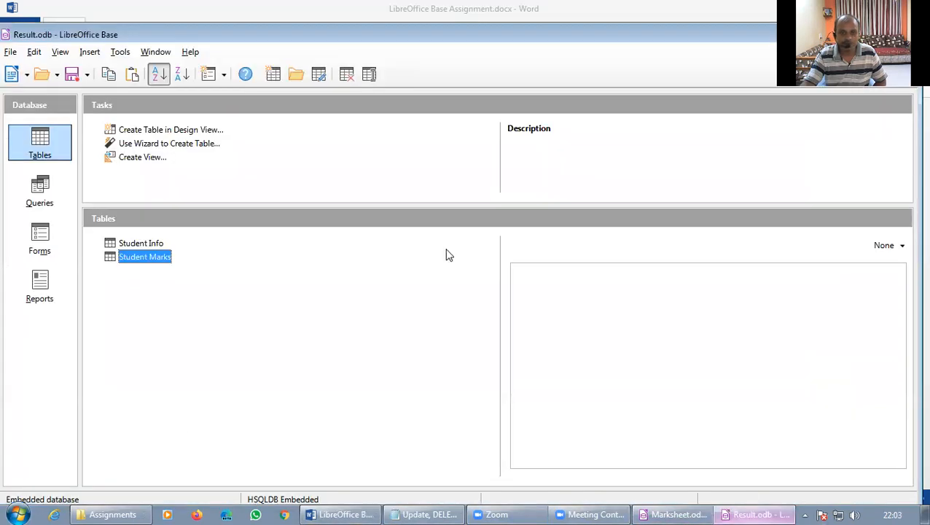
click(40, 203)
click(165, 132)
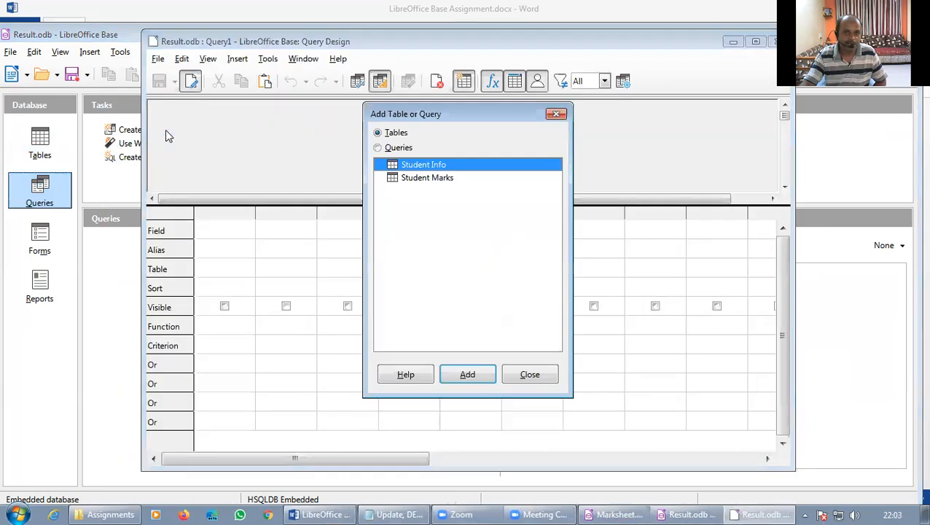
click(470, 375)
click(429, 179)
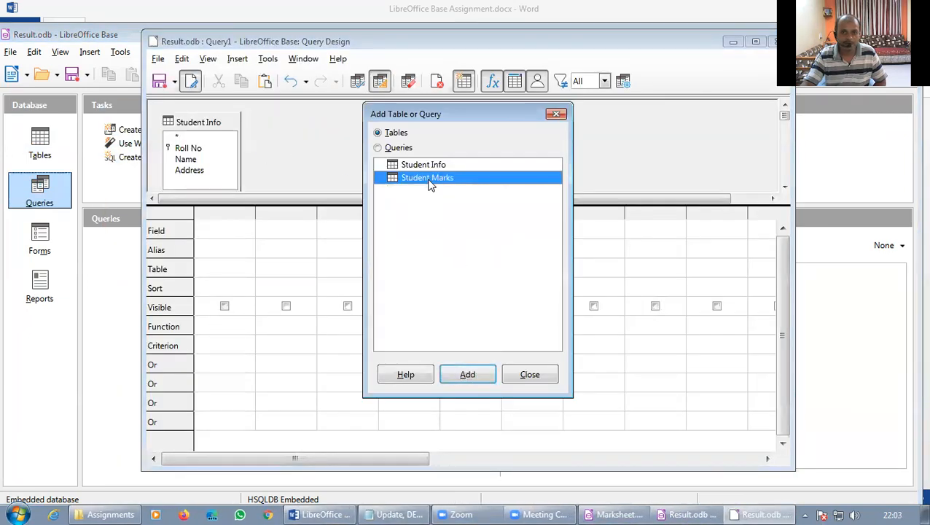
click(467, 375)
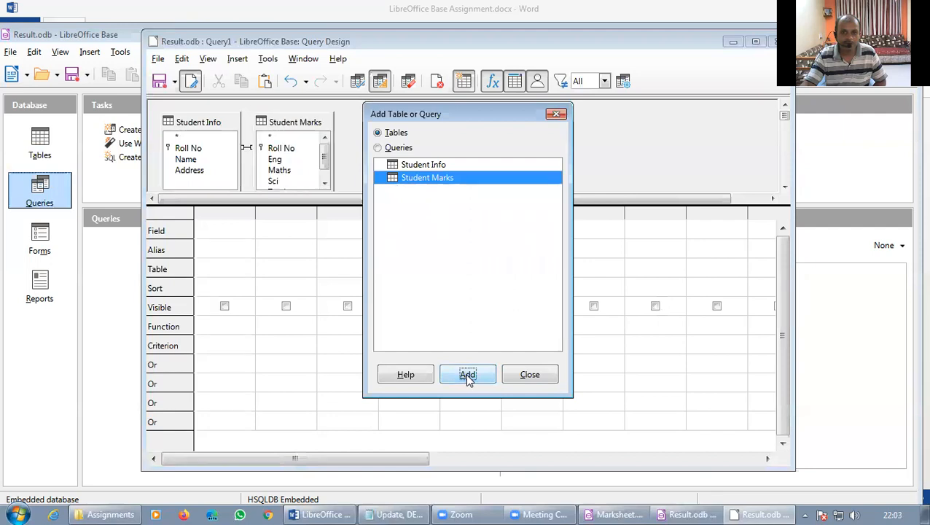
click(530, 375)
Space the two tables apart in the query design and enlarge the table area and both field lists to show every field.
drag(281, 122, 341, 129)
scroll(264, 151, up, 3)
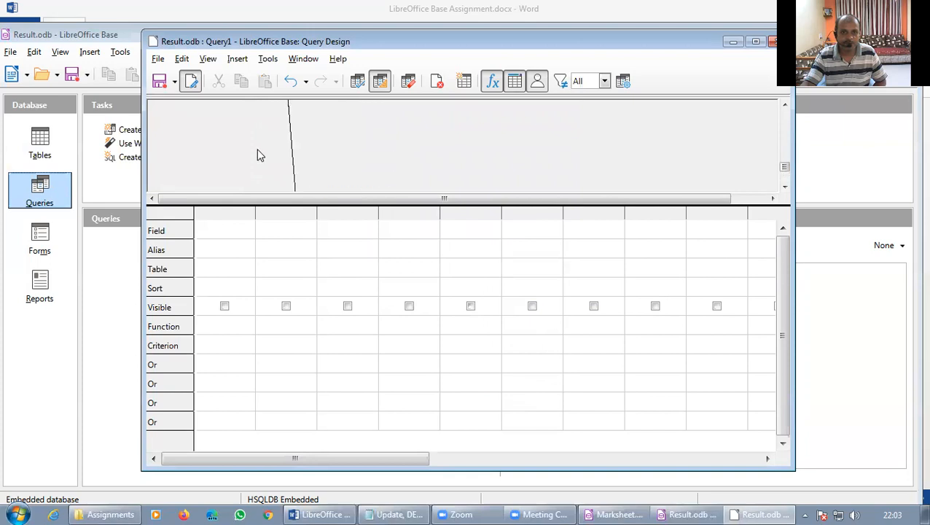
scroll(255, 158, up, 3)
mouse_move(204, 132)
mouse_down()
mouse_move(199, 153)
mouse_move(215, 131)
mouse_up()
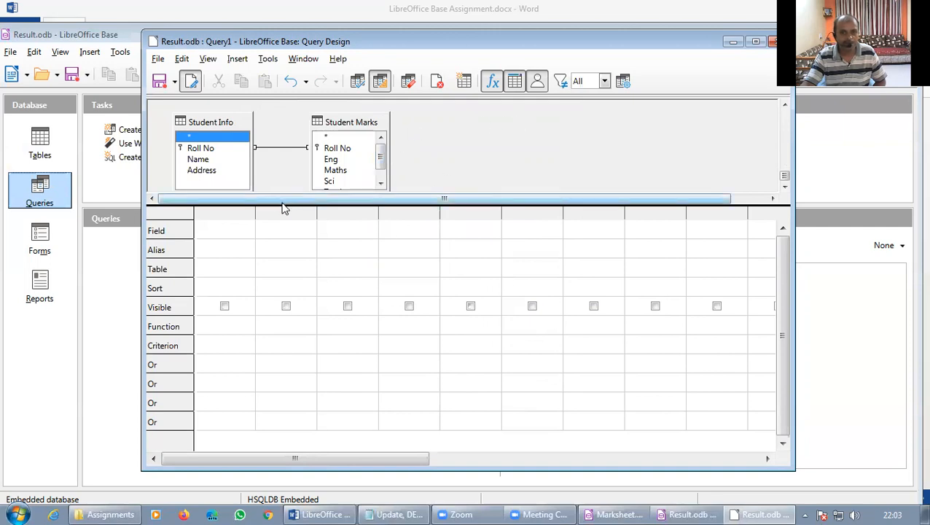
drag(282, 204, 285, 294)
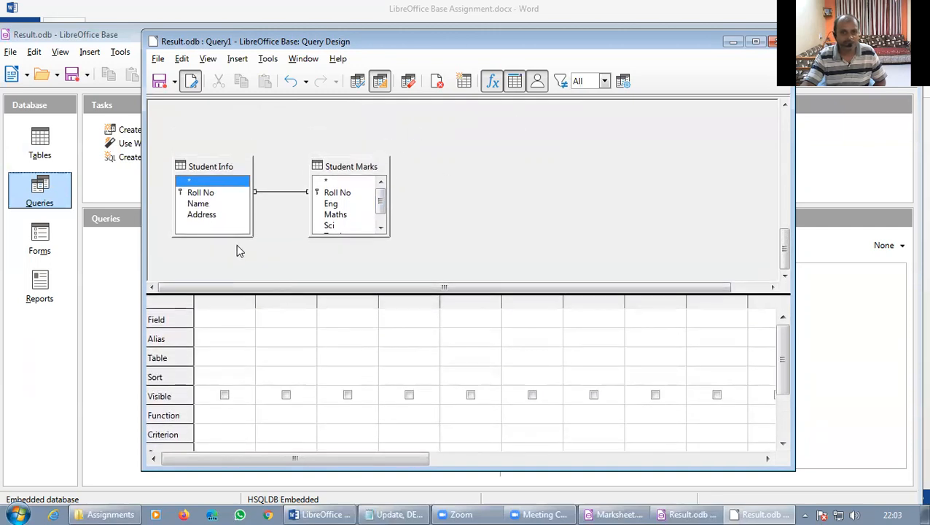
drag(225, 235, 228, 262)
drag(335, 235, 338, 265)
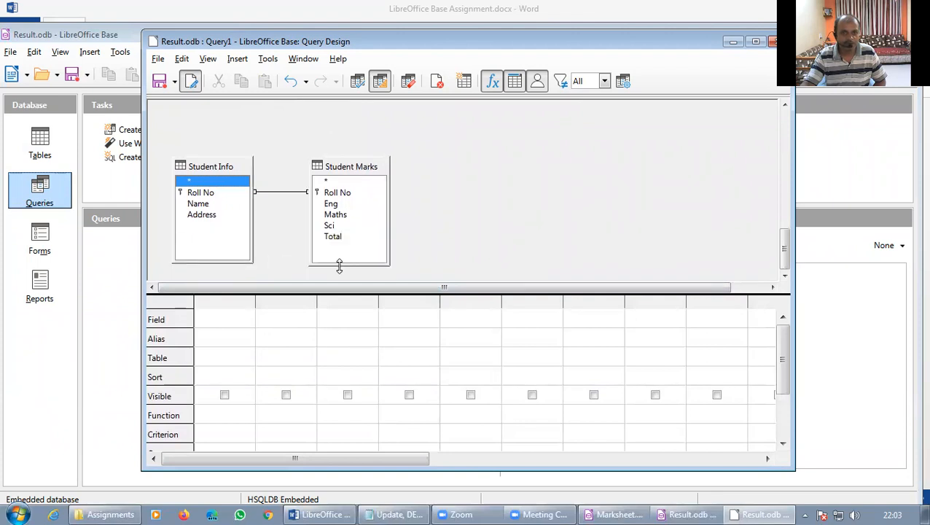
Add Roll No, Name and Address from Student Info and Eng, Maths and Sci from Student Marks to the query.
double_click(203, 193)
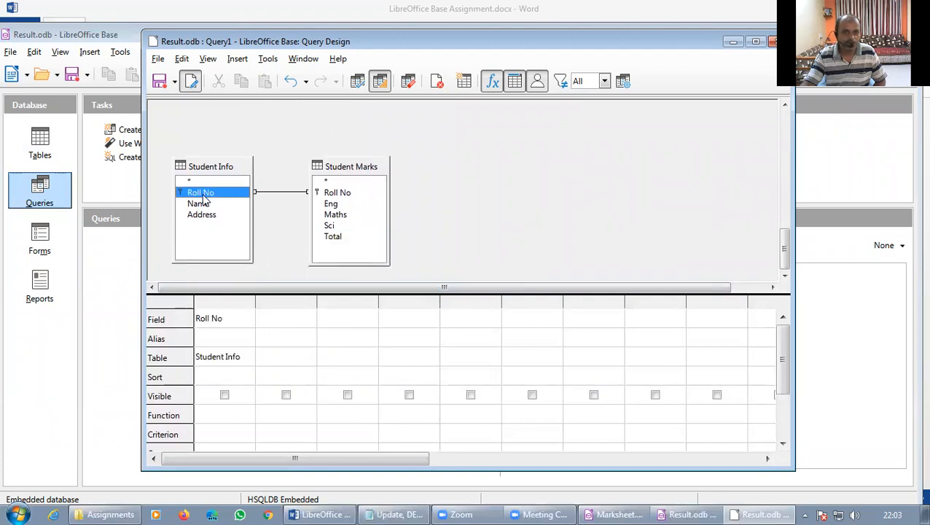
click(201, 207)
double_click(201, 206)
double_click(203, 216)
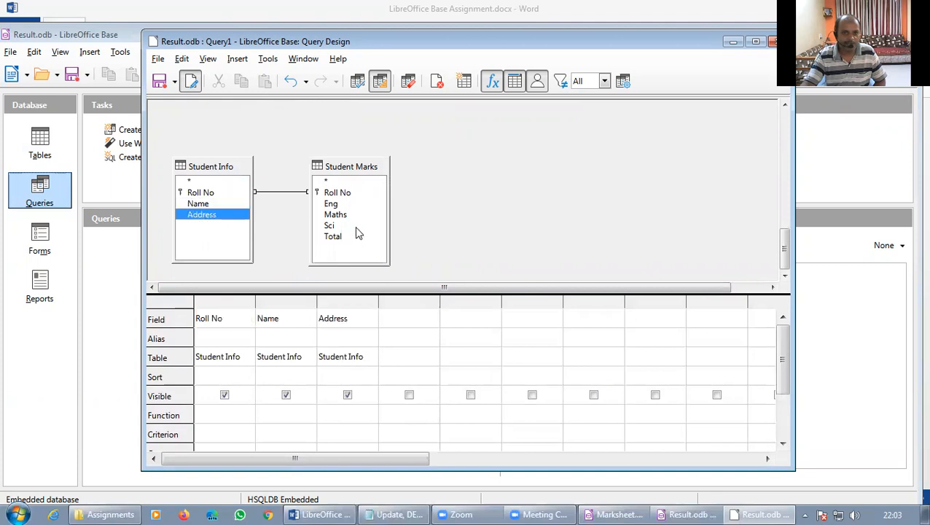
double_click(335, 204)
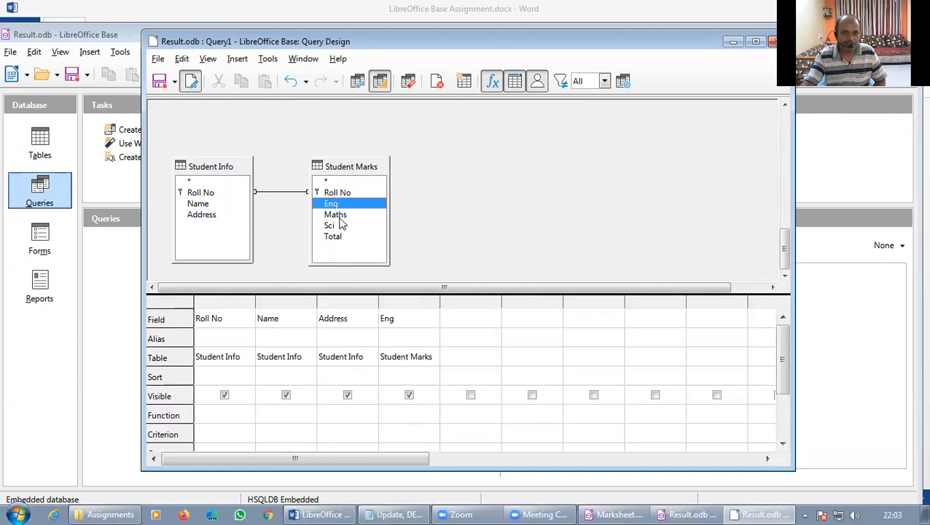
double_click(336, 215)
double_click(338, 225)
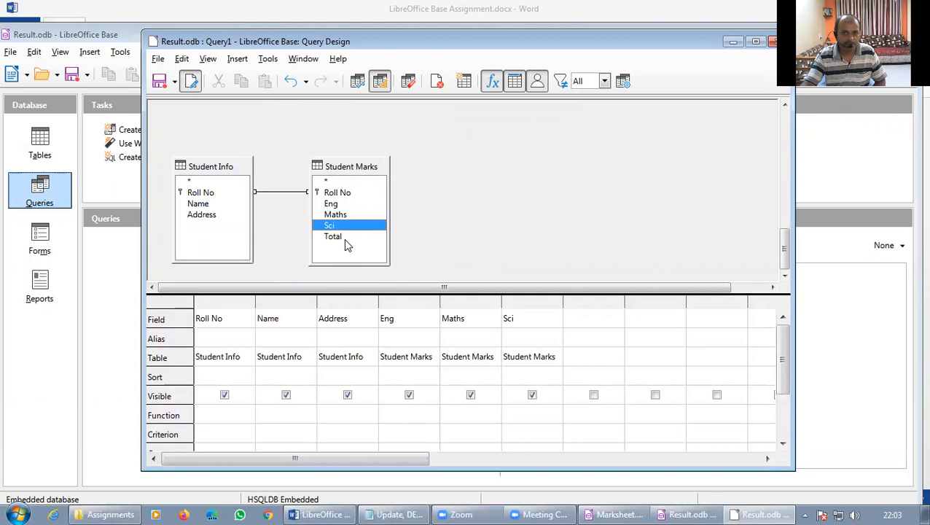
click(345, 238)
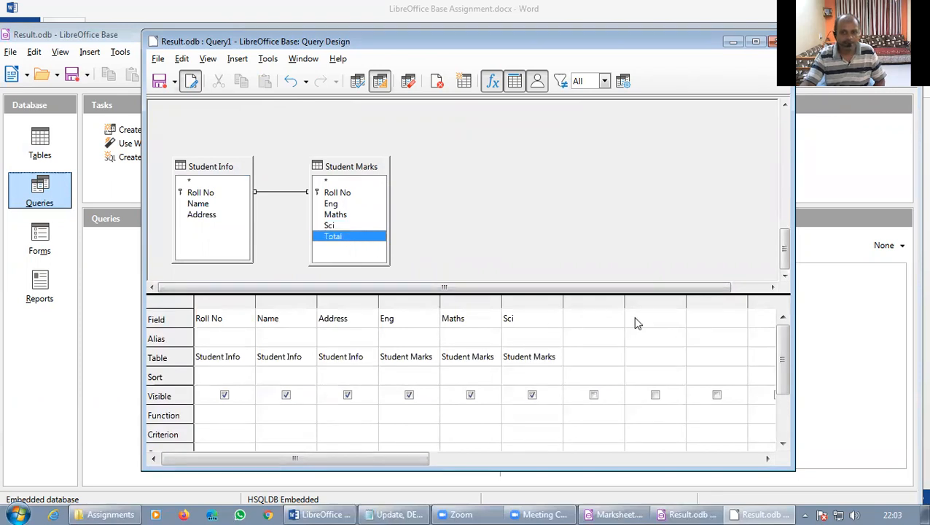
Add a calculated column with the alias Total and the expression "Eng"+"Maths"+"Sci" after the Sci field.
click(586, 340)
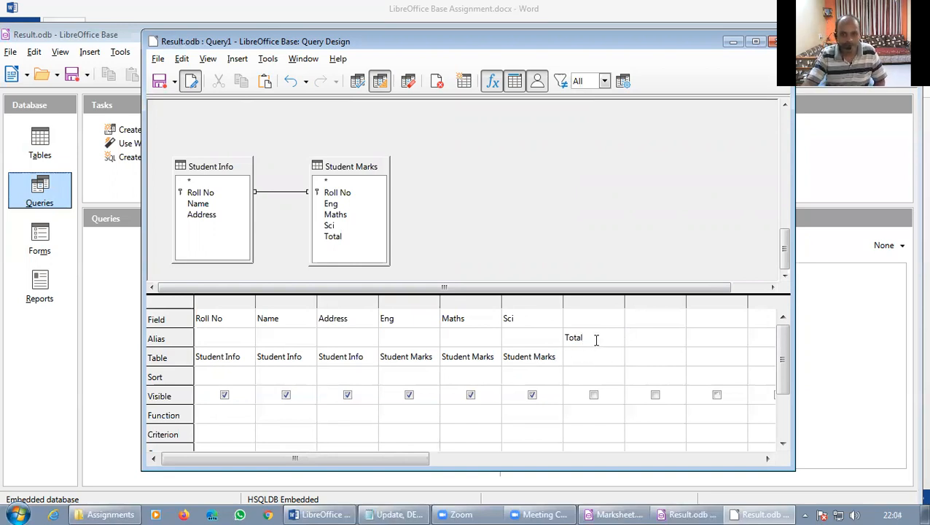
click(576, 318)
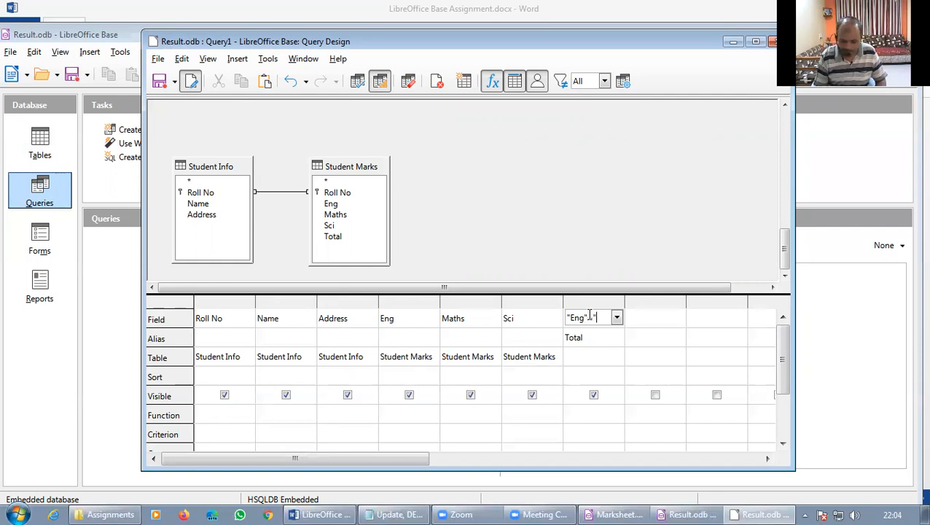
text(hs"+")
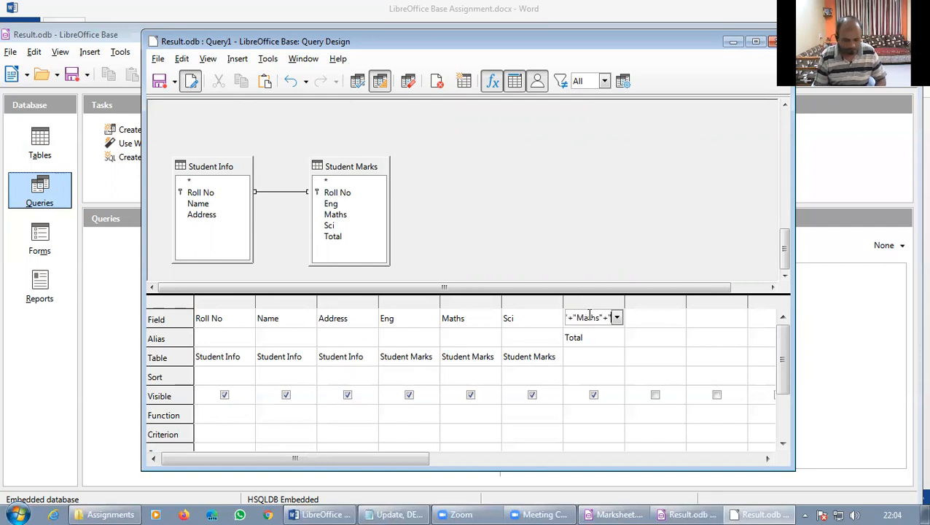
text(Sci)
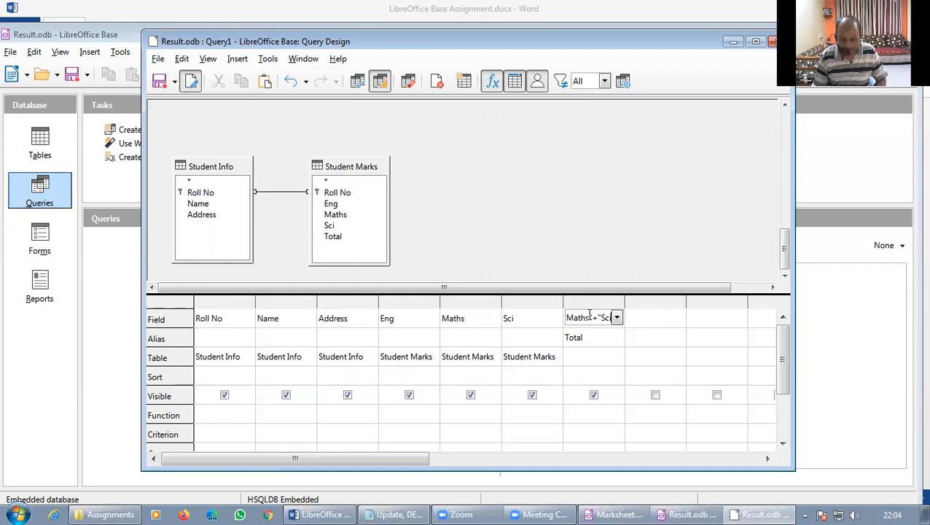
text("Eng" + ")
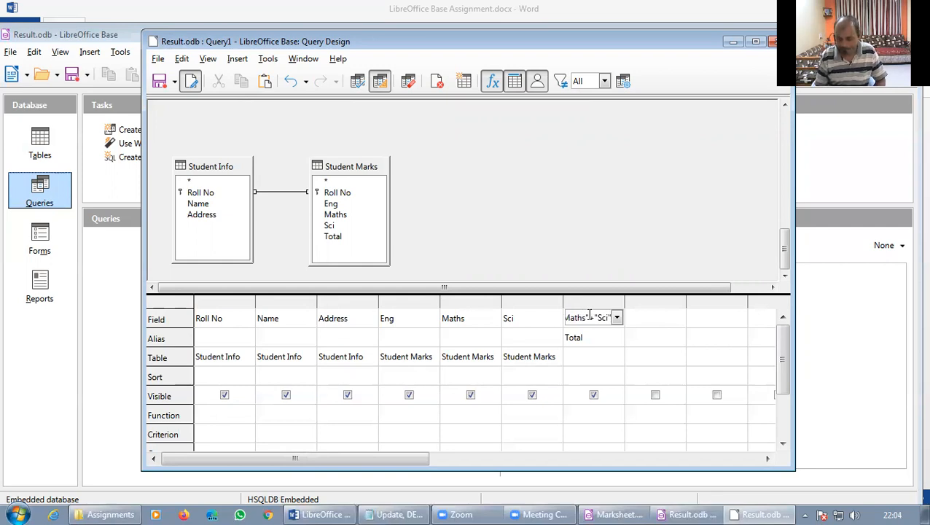
key(Tab)
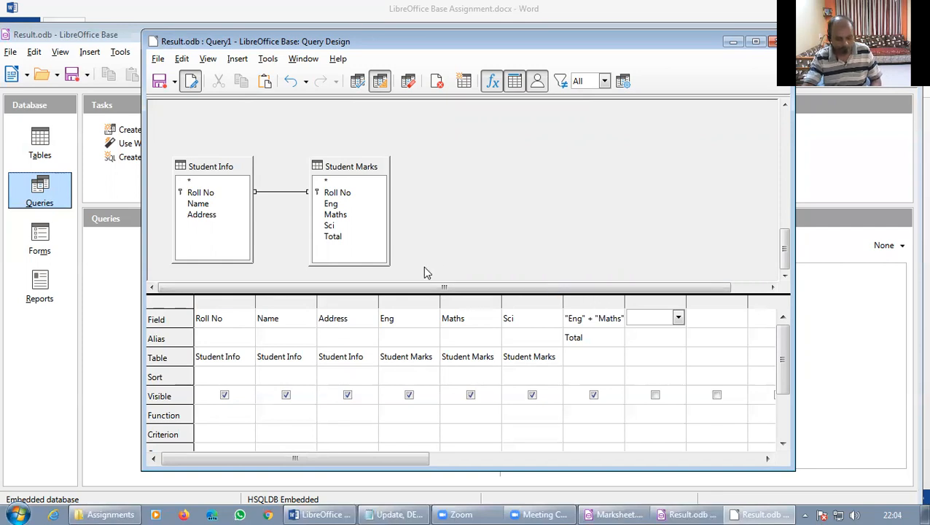
Save the query as Total Marks and close its design window.
key(ctrl+s)
drag(483, 240, 326, 238)
text(Total Marks)
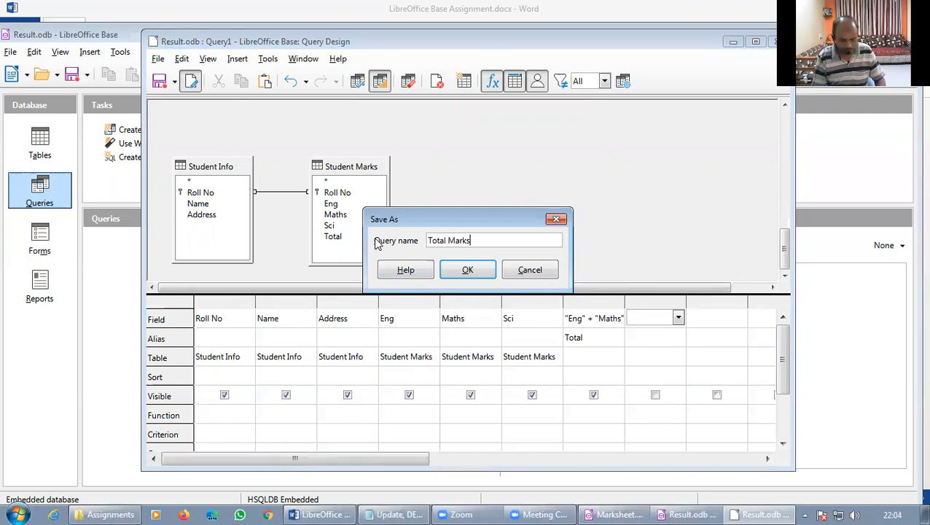
click(472, 270)
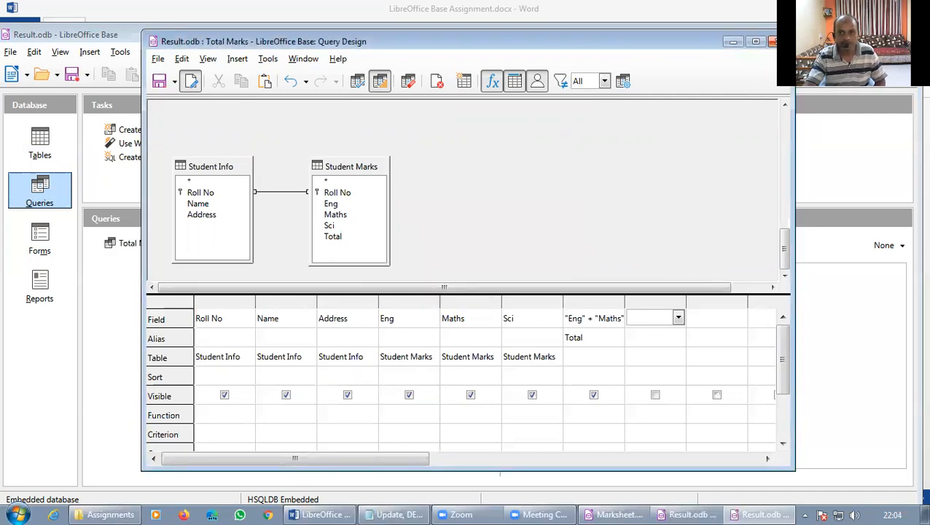
click(773, 40)
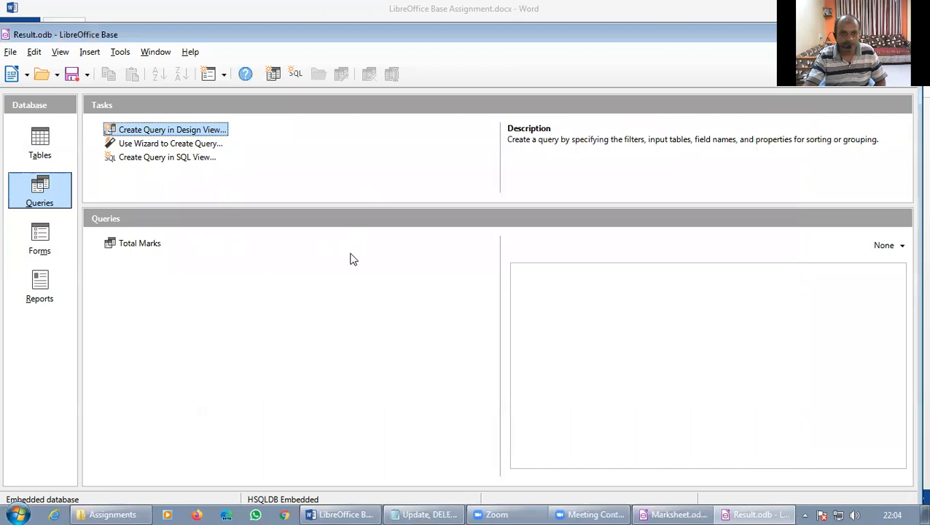
Open the Total Marks query to check each student's calculated total, then close the results.
click(143, 243)
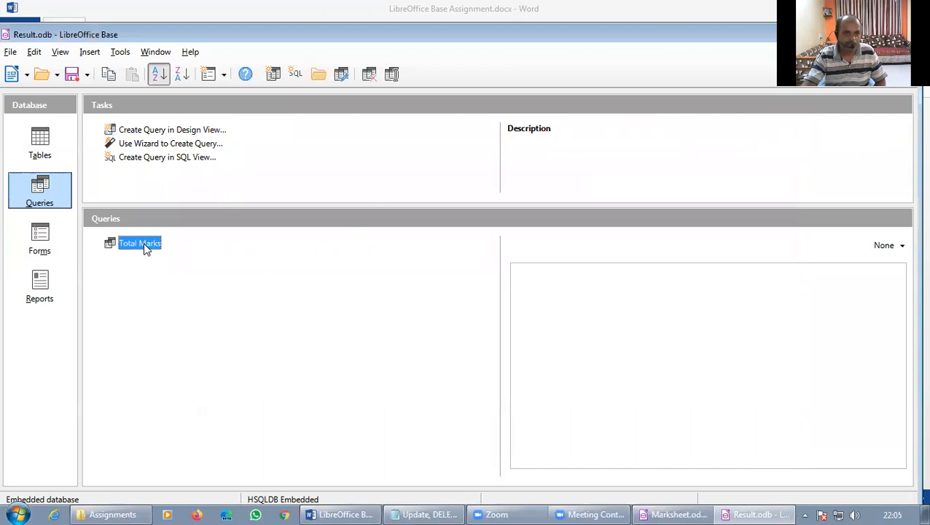
right_click(144, 245)
click(156, 372)
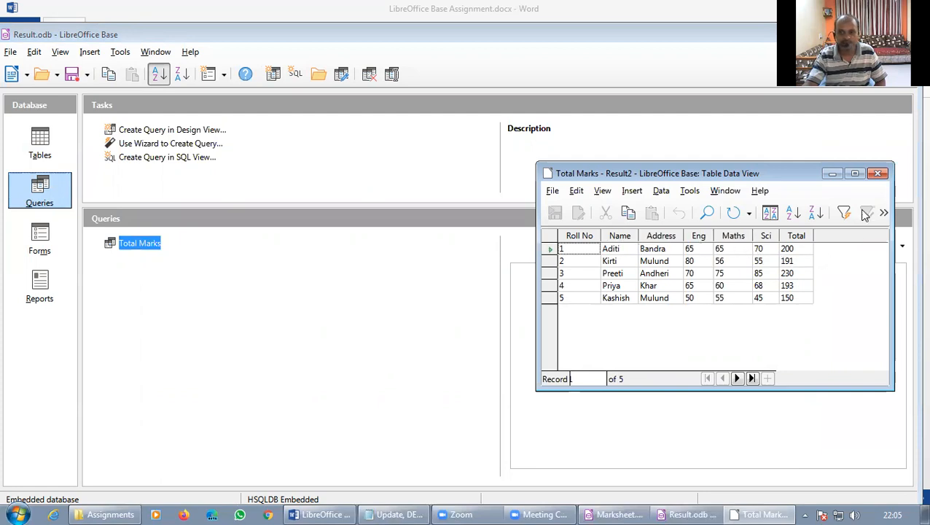
click(878, 174)
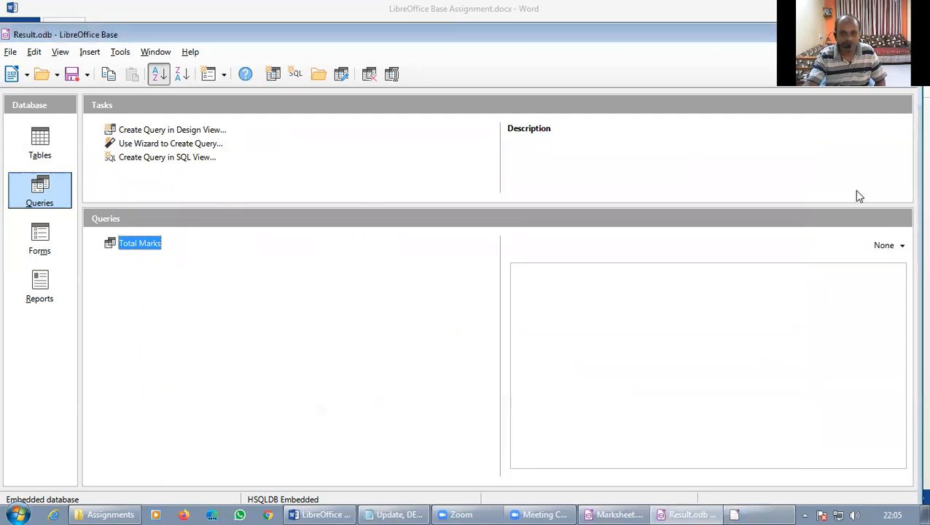
Switch to the assignment document in Word and insert "Name" before "letter" in query item b.
click(342, 514)
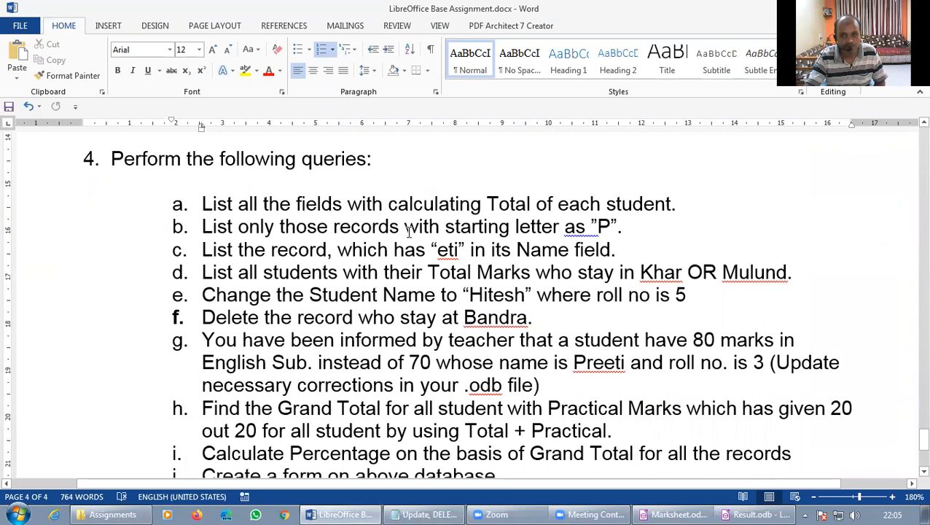
click(516, 227)
text(Name)
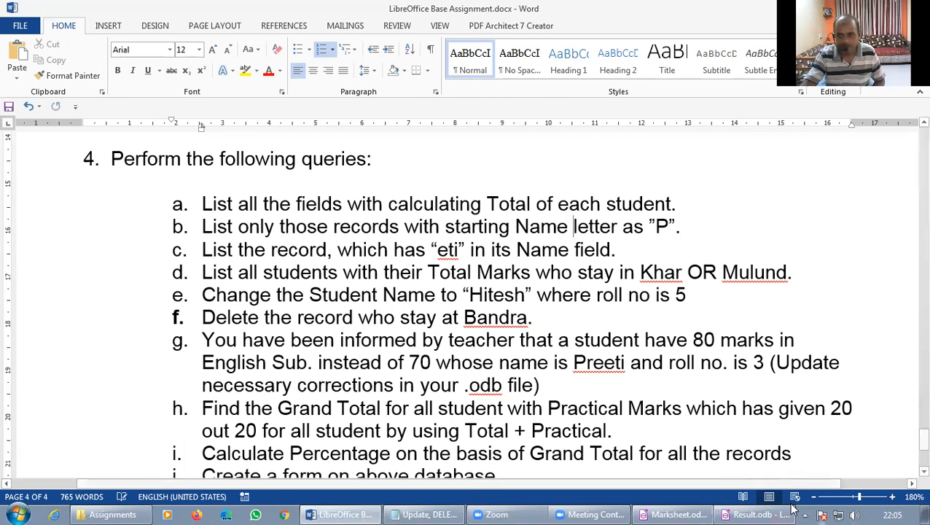
Return to Result.odb in LibreOffice Base and create a design-view query containing Roll No, Name and Address from the Student Info table.
key(alt+Tab)
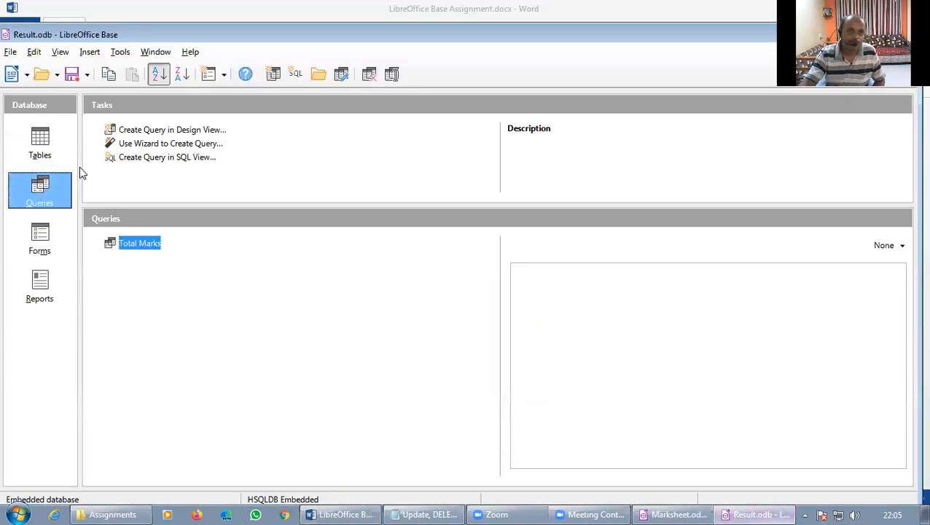
click(169, 130)
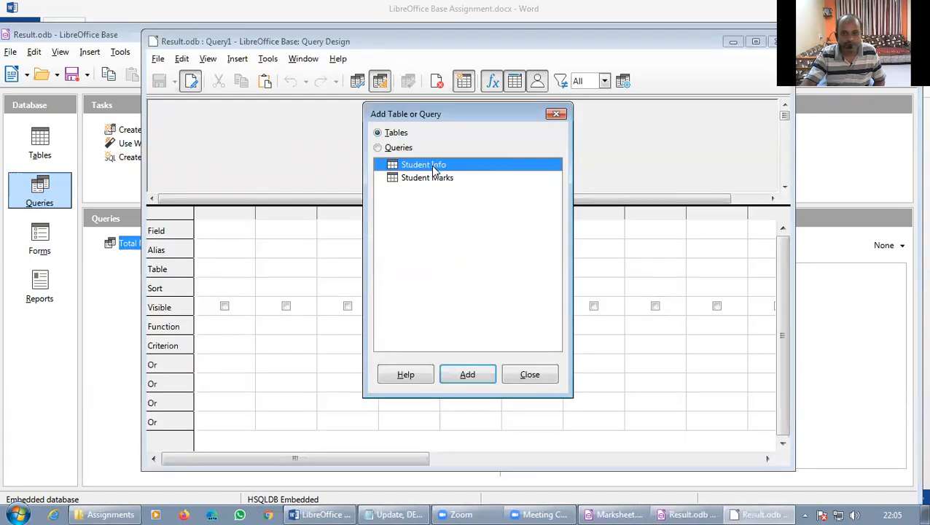
click(469, 375)
click(541, 379)
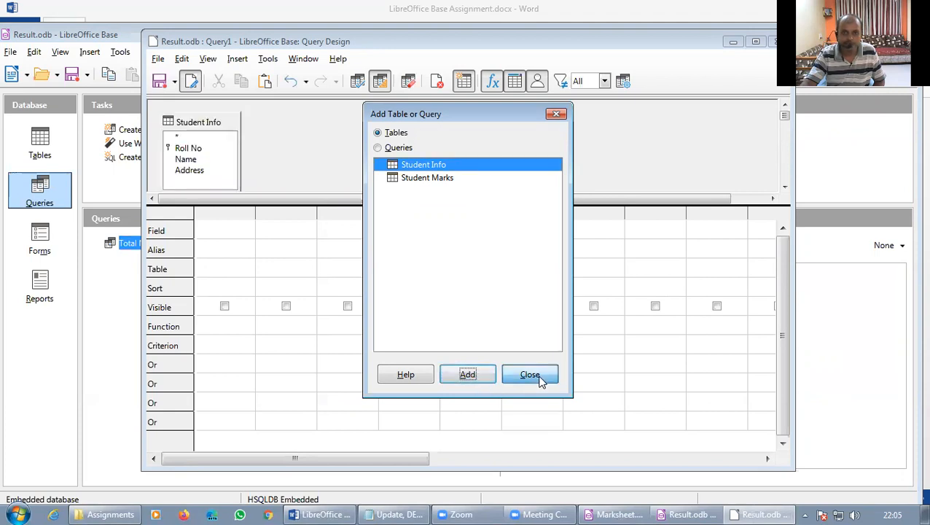
double_click(205, 150)
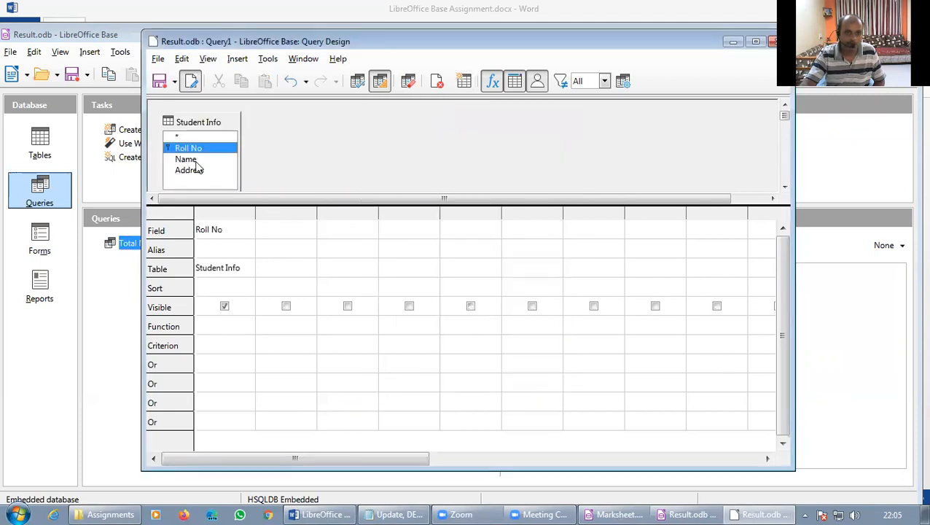
double_click(203, 160)
double_click(197, 170)
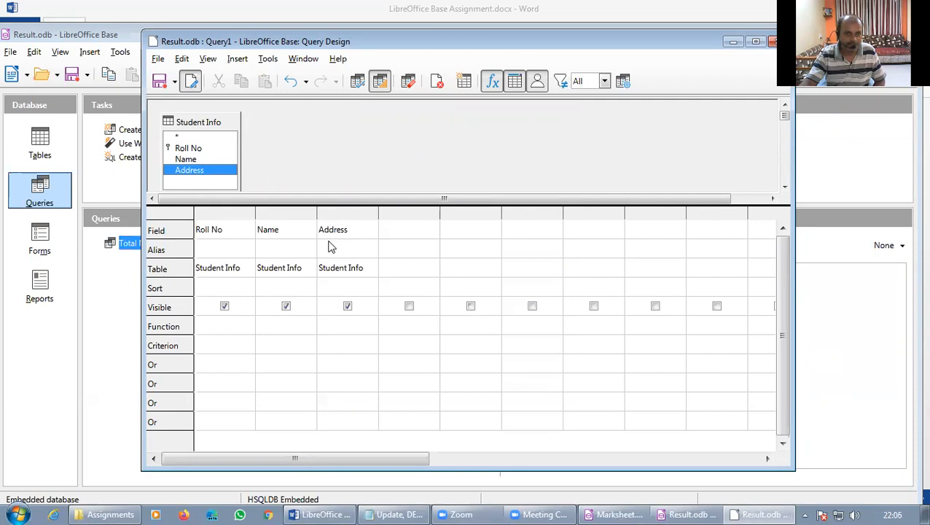
Set the criterion of the Name field to LIKE 'P*' so only names starting with P are listed.
click(284, 346)
text(LIKE)
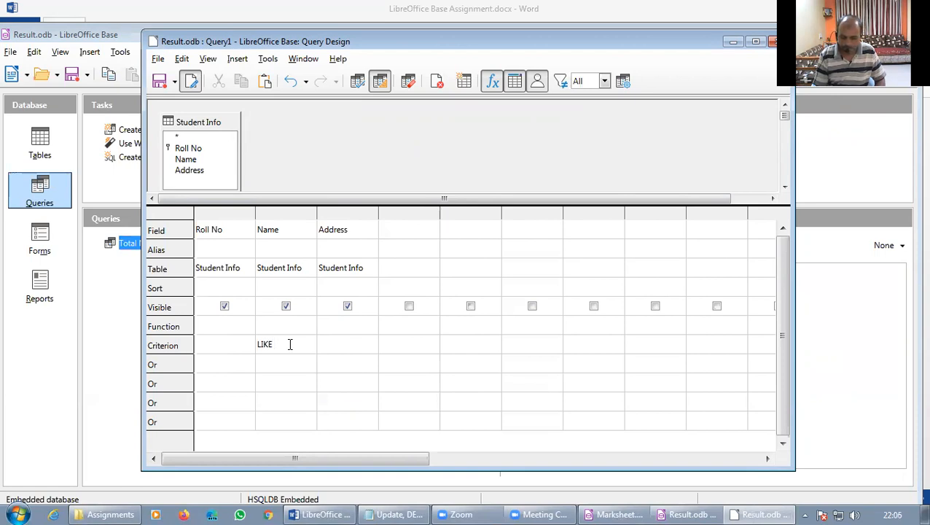
text(P)
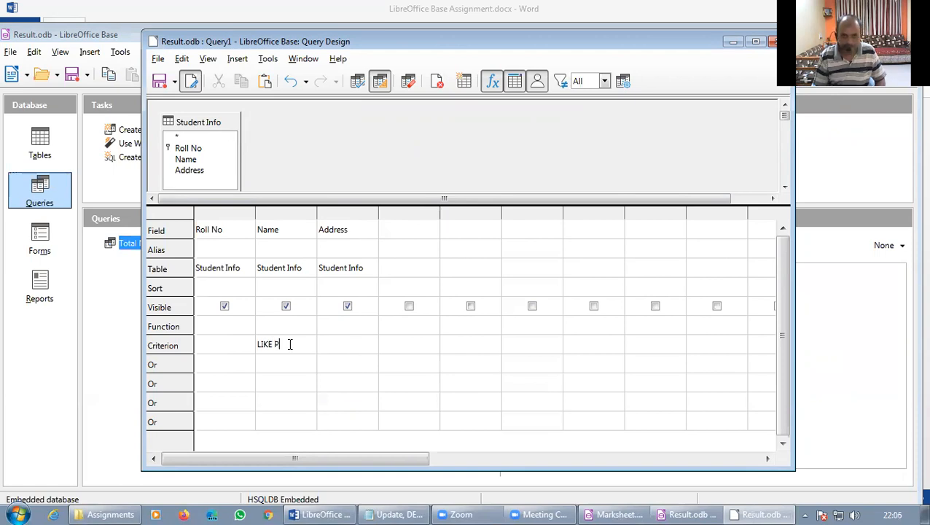
text(*)
key(Tab)
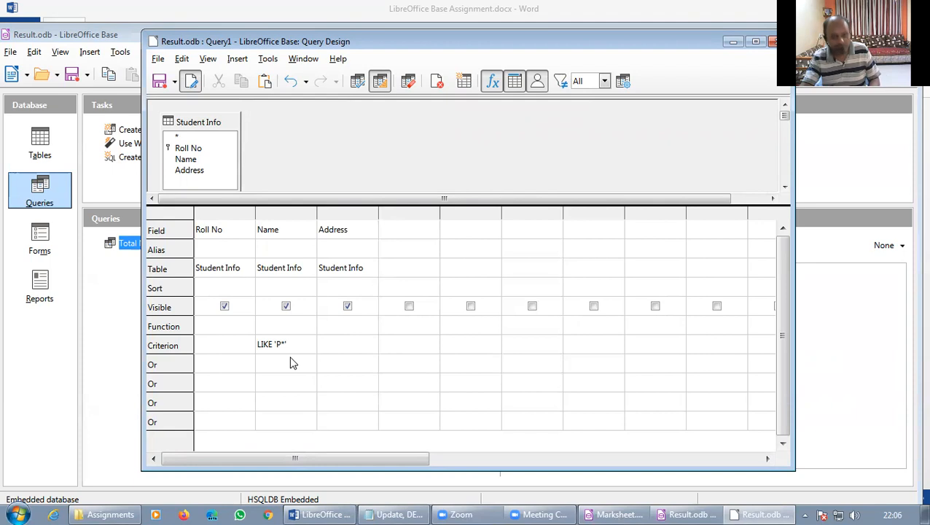
Save the query as Name Start wit P and close its design window.
key(ctrl+s)
text(Name )
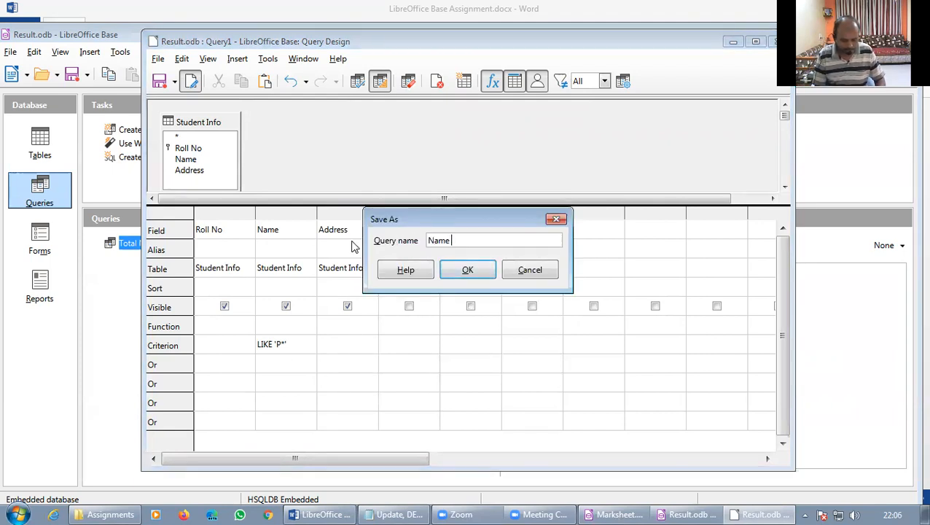
text(Start wit P)
click(471, 274)
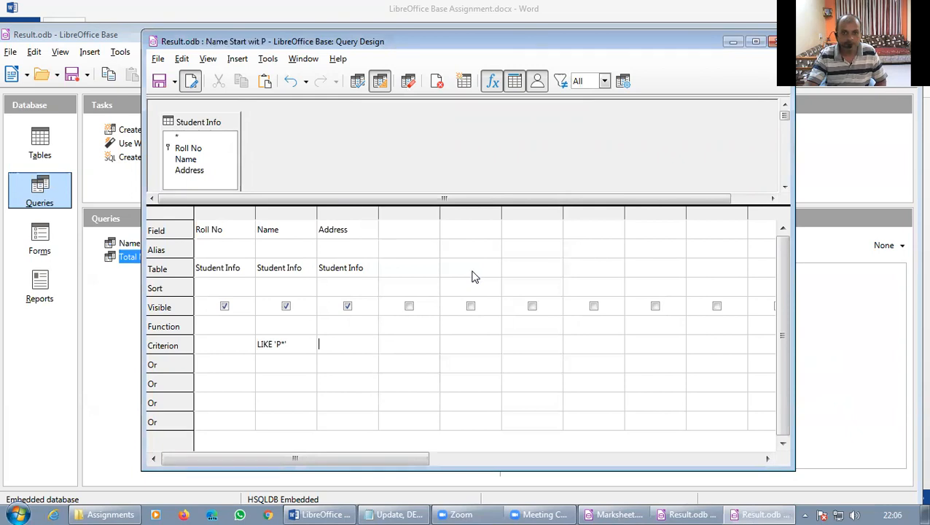
click(772, 42)
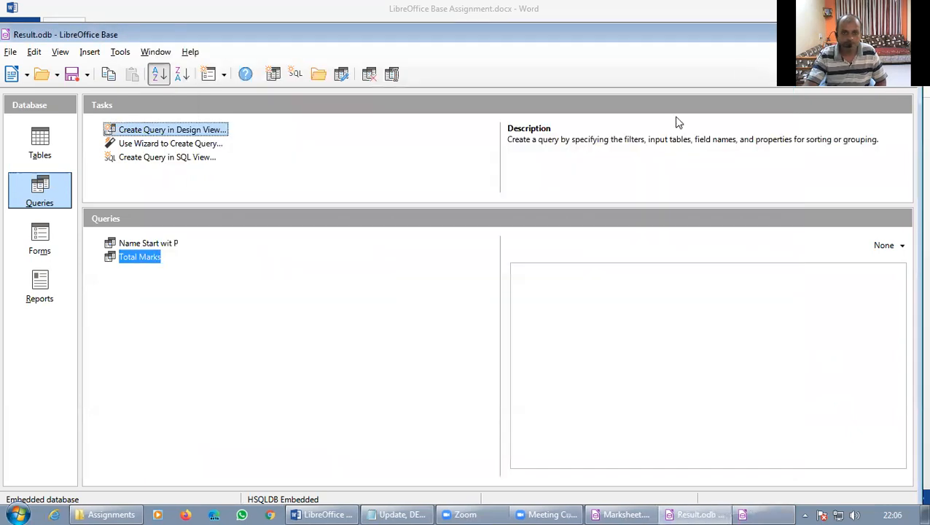
Open the Name Start wit P query to check which records it lists, then close the results.
right_click(143, 245)
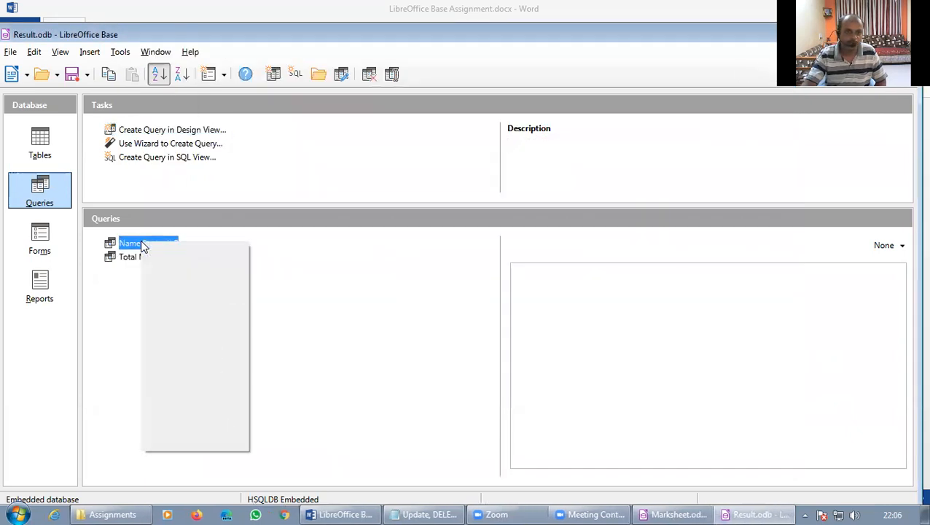
click(246, 389)
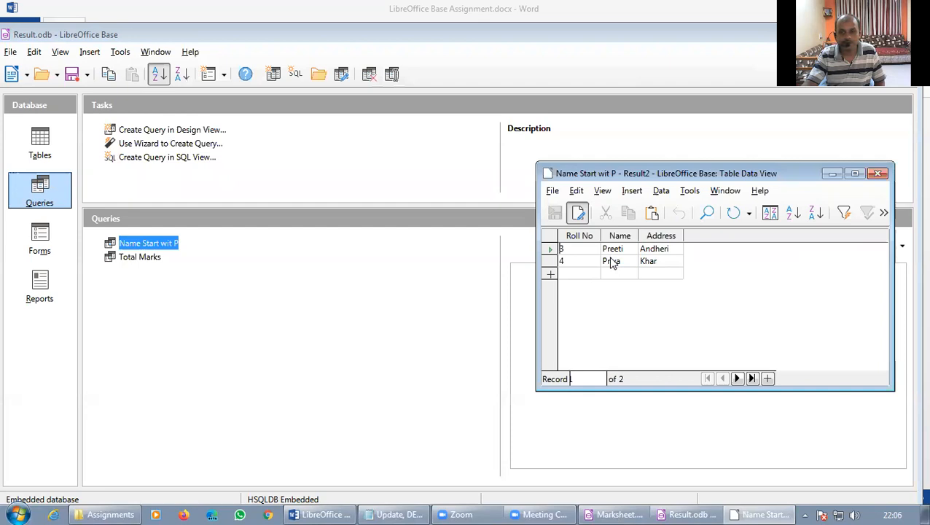
click(880, 175)
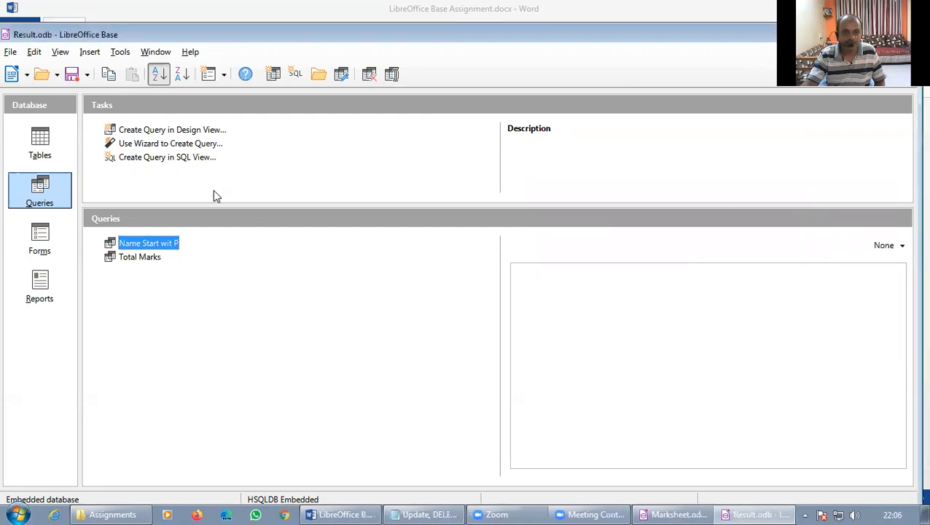
Check the next task in the Word assignment, then create a design-view query in Base with Roll No, Name and Address from Student Info.
click(339, 514)
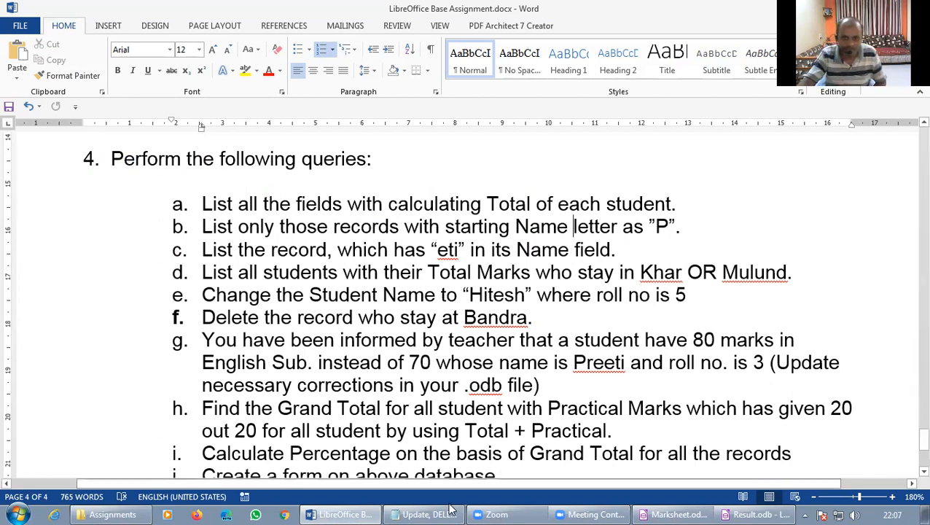
click(755, 512)
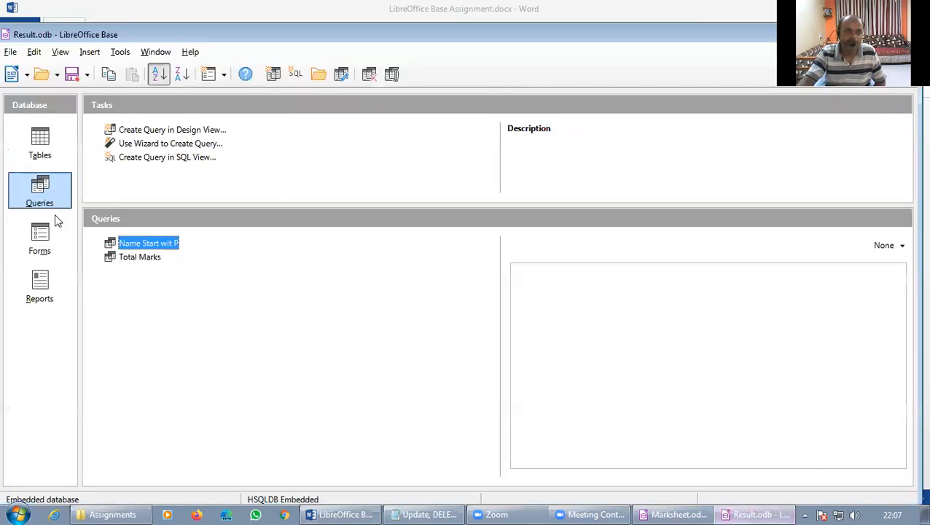
click(172, 130)
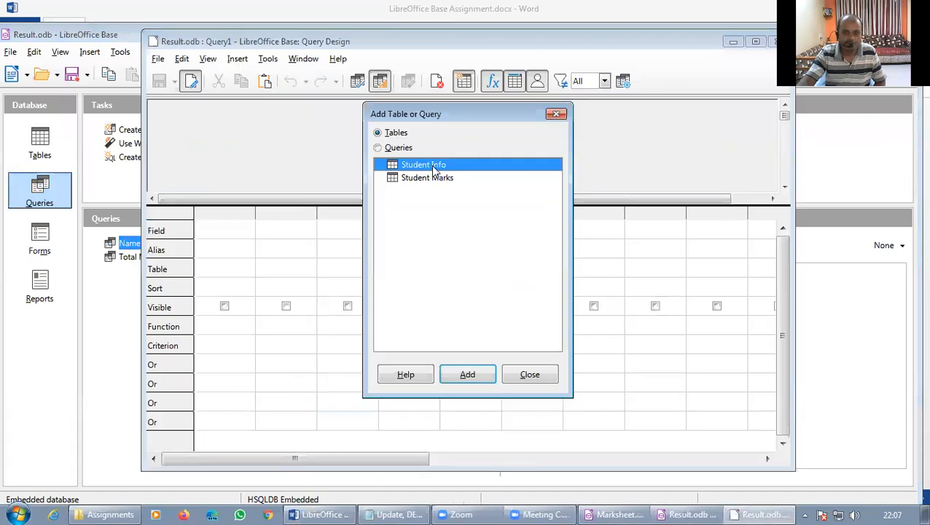
click(462, 377)
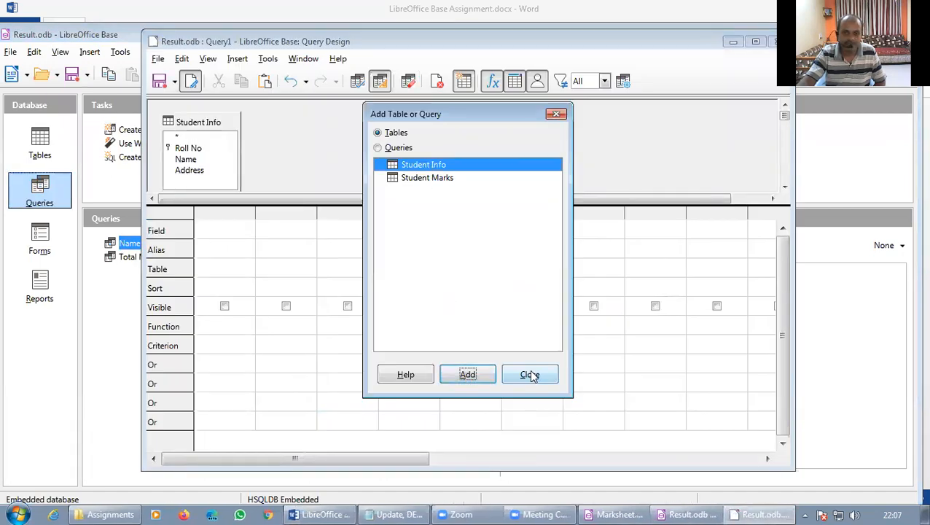
click(530, 376)
double_click(188, 148)
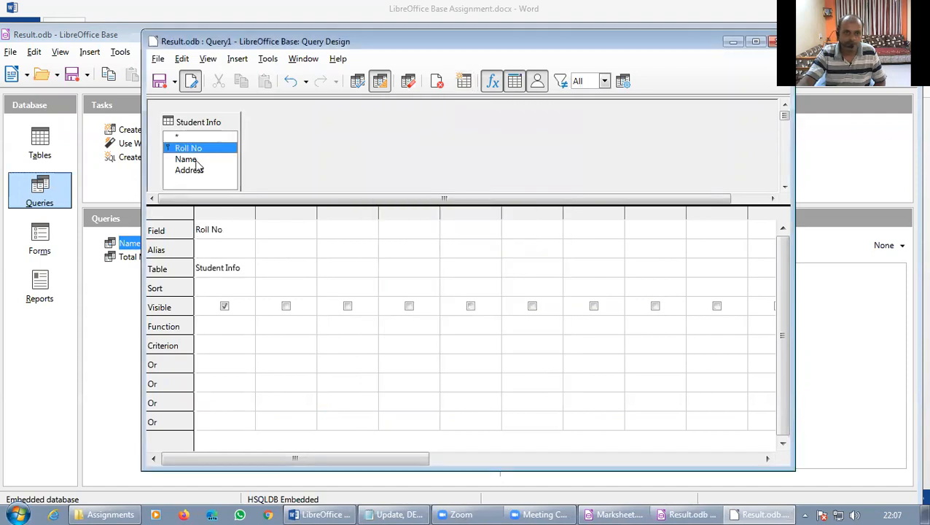
double_click(187, 159)
click(198, 170)
double_click(191, 170)
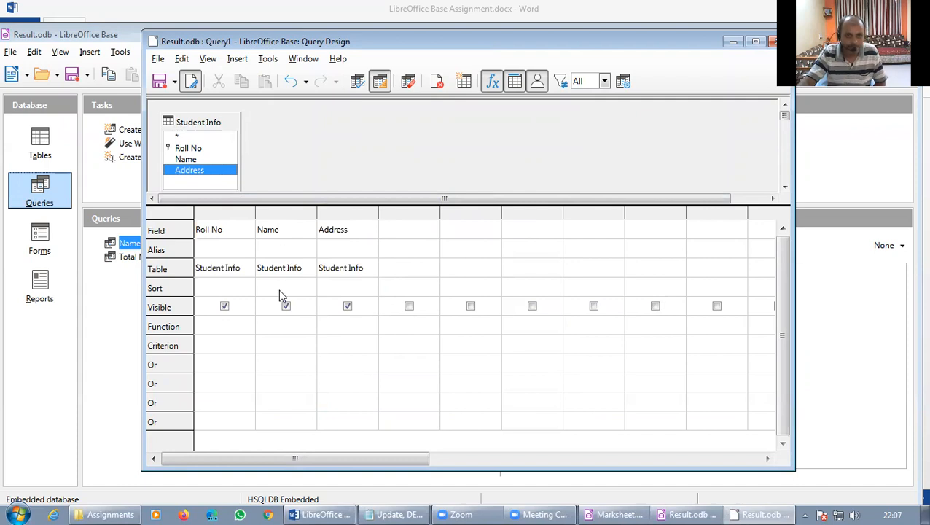
Set the criterion of the Name field to LIKE '*eti*' to match names containing "eti".
click(272, 344)
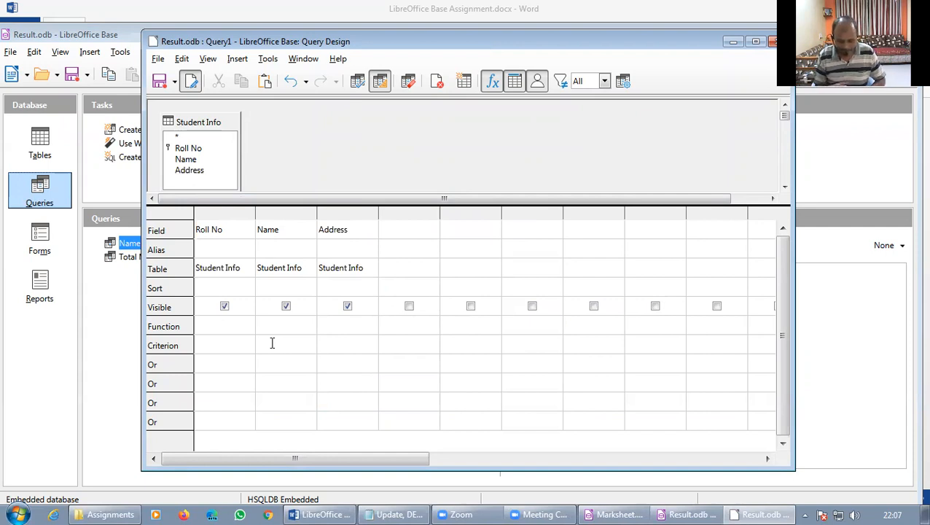
text(LIKE)
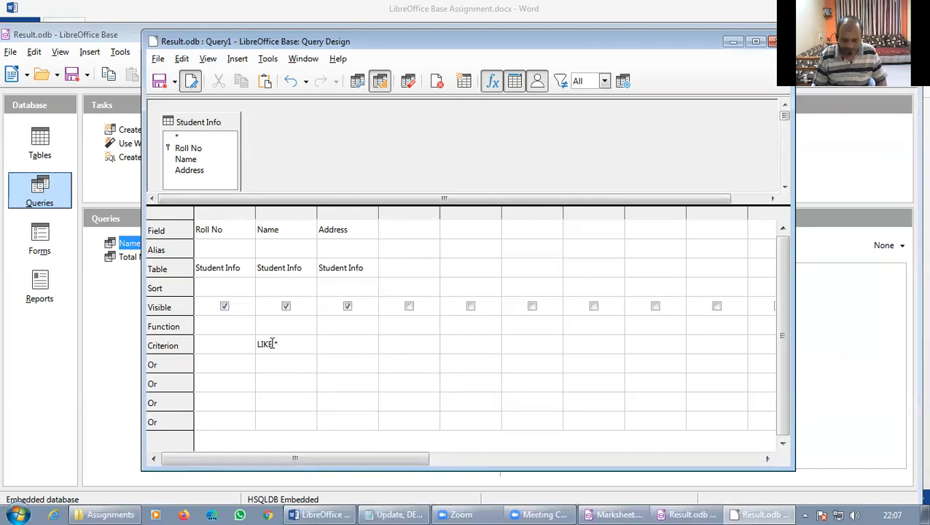
text('*eti)
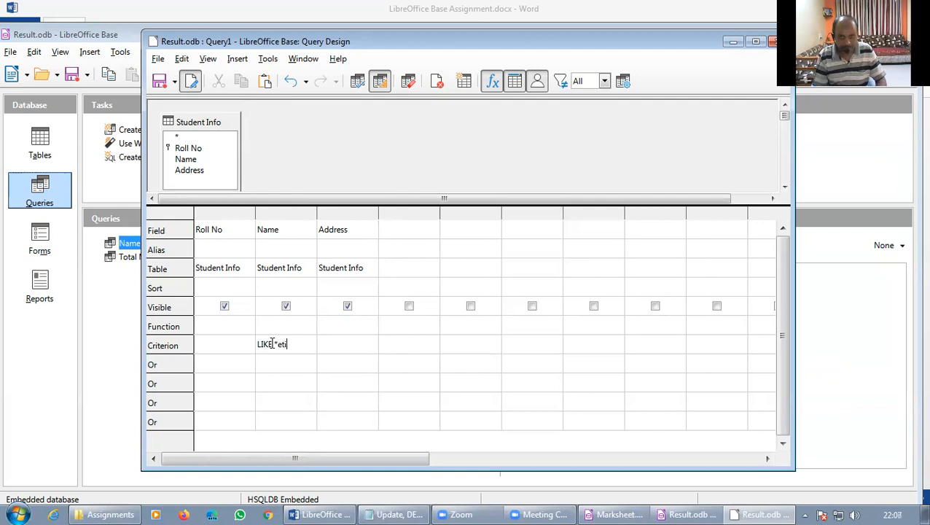
text(*')
key(Tab)
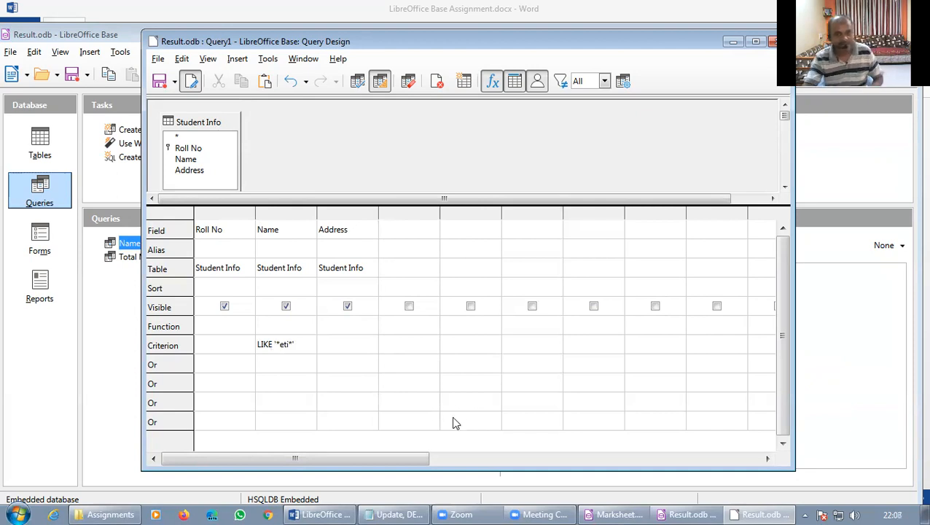
Save the query as NAme in eti and close its design window.
key(ctrl+s)
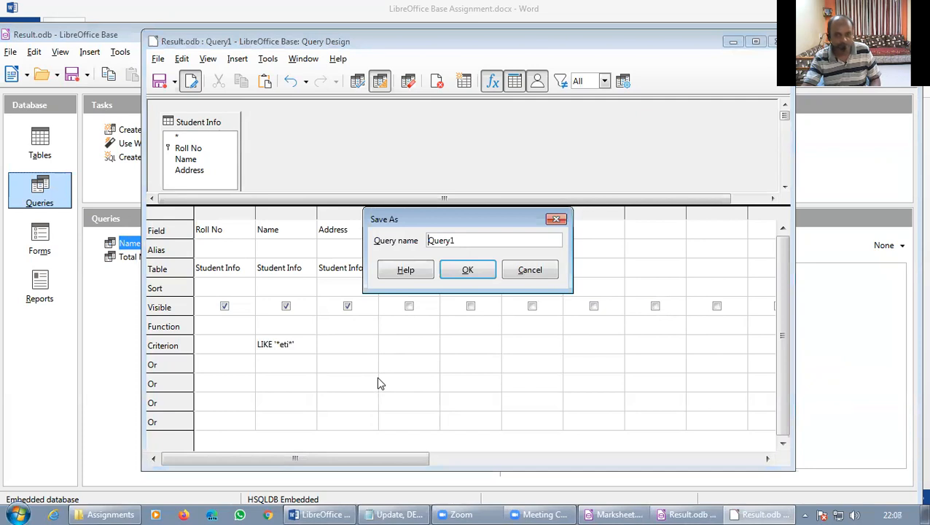
drag(472, 239, 379, 250)
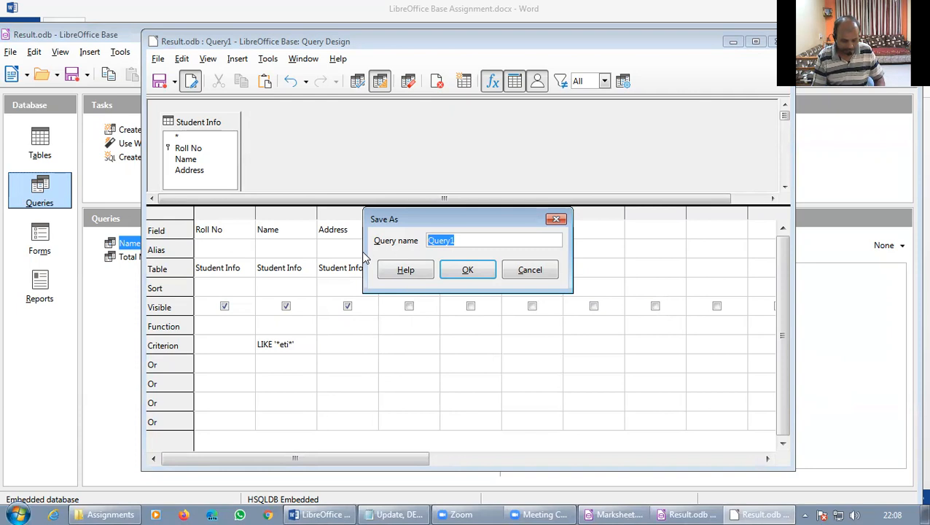
text(NAme in)
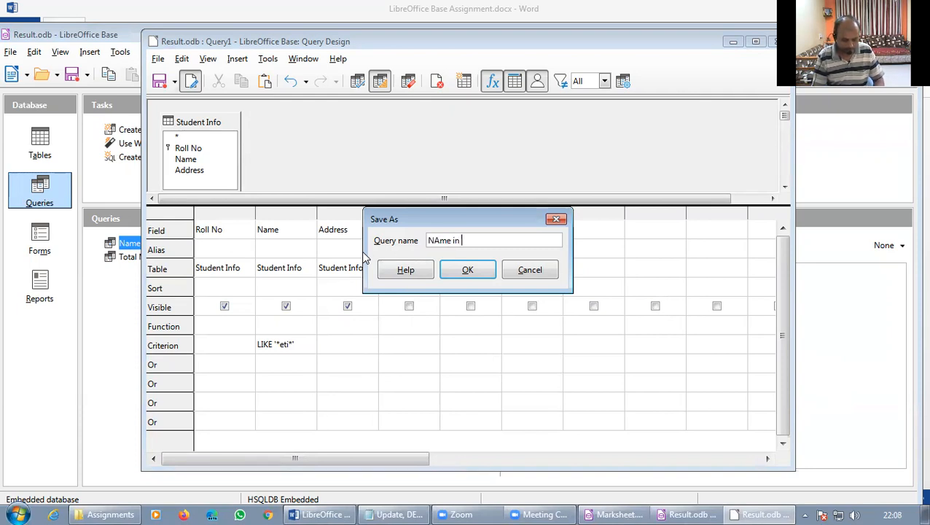
text( ETI)
key(BackSpace)
key(BackSpace)
key(BackSpace)
text(eti)
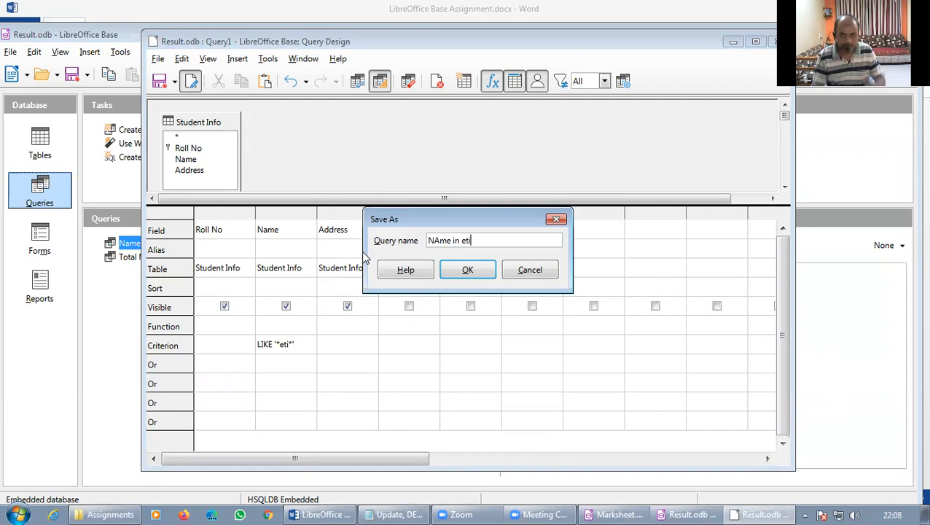
click(469, 270)
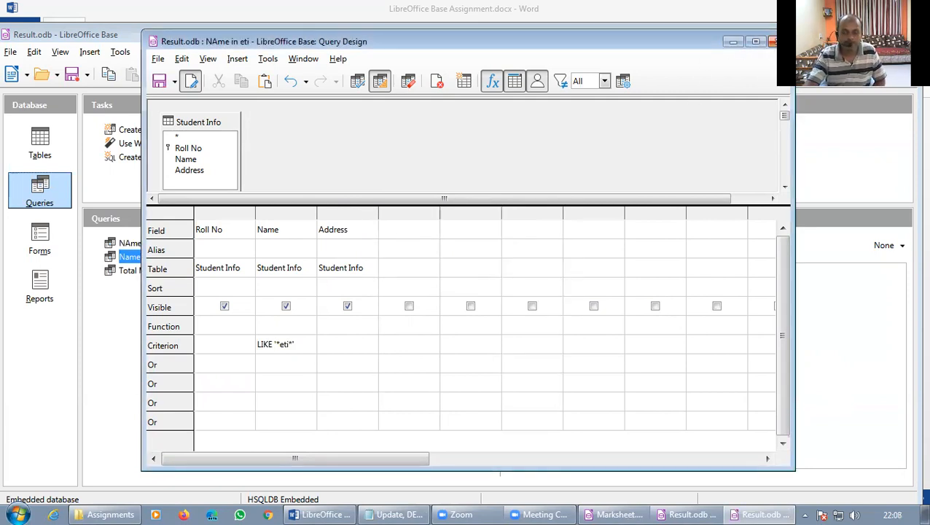
click(773, 41)
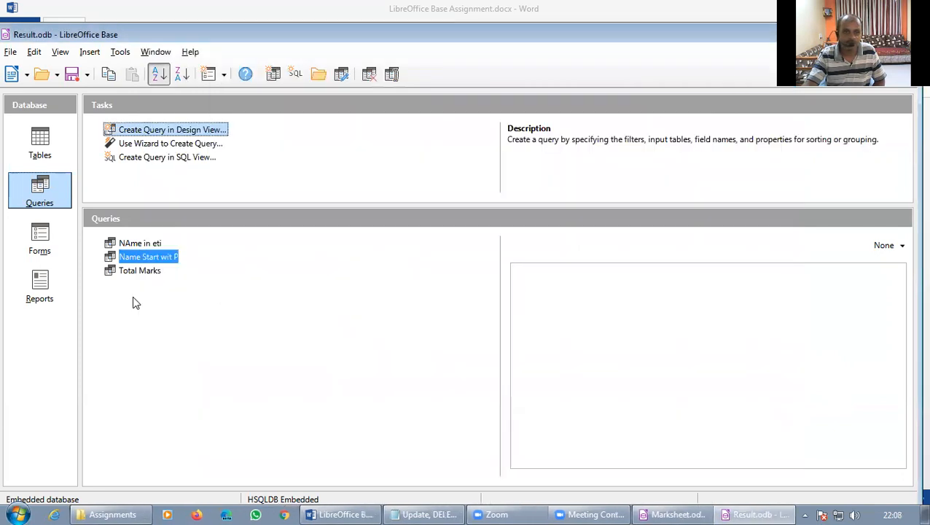
Open the NAme in eti query to check which records it lists, then close the results.
right_click(152, 244)
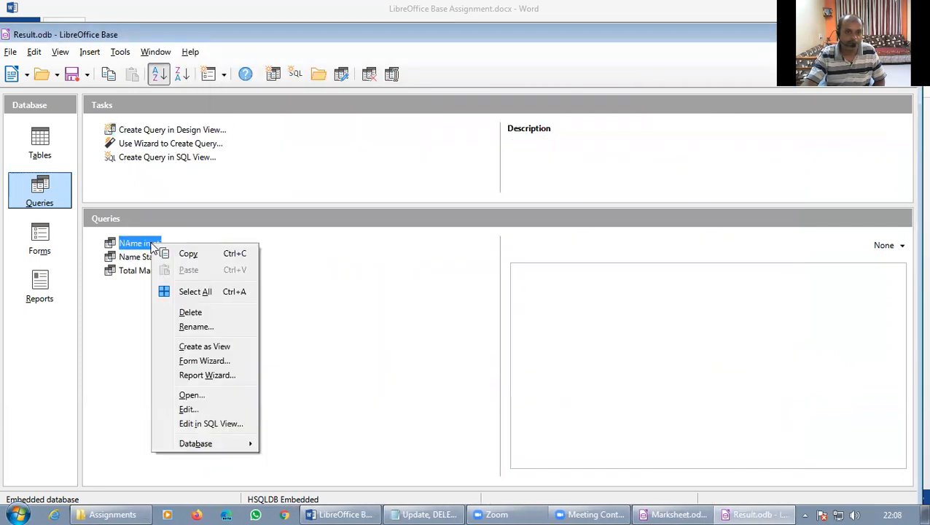
click(208, 394)
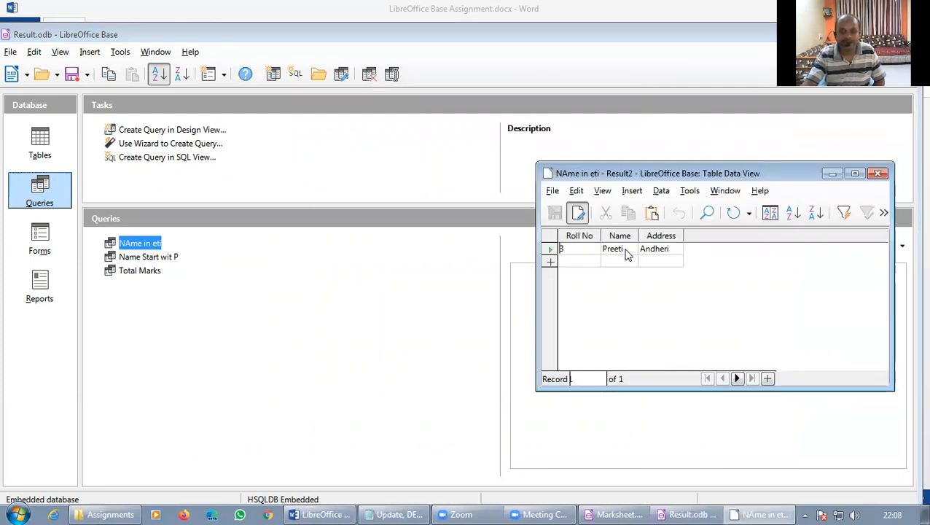
click(879, 174)
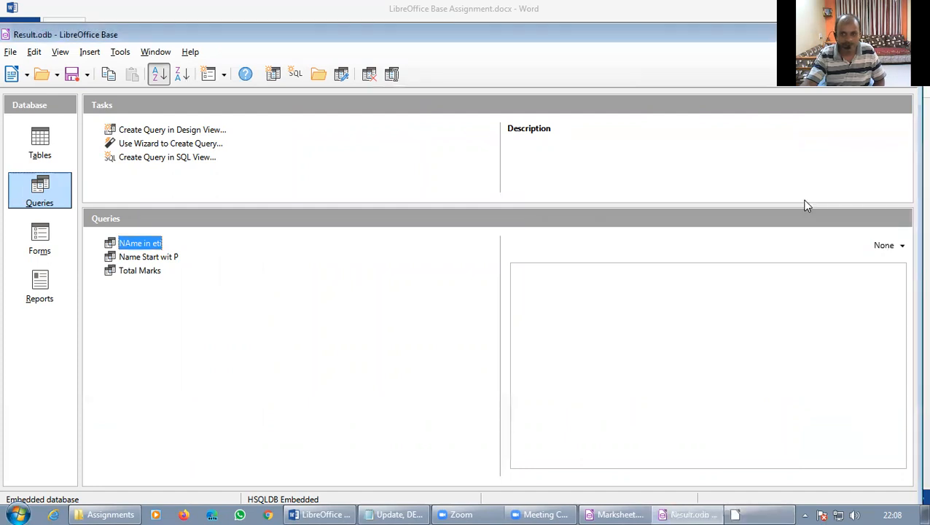
Check query task d in the Word assignment, then start a design-view query in Base with the Total Marks query as its source.
click(330, 512)
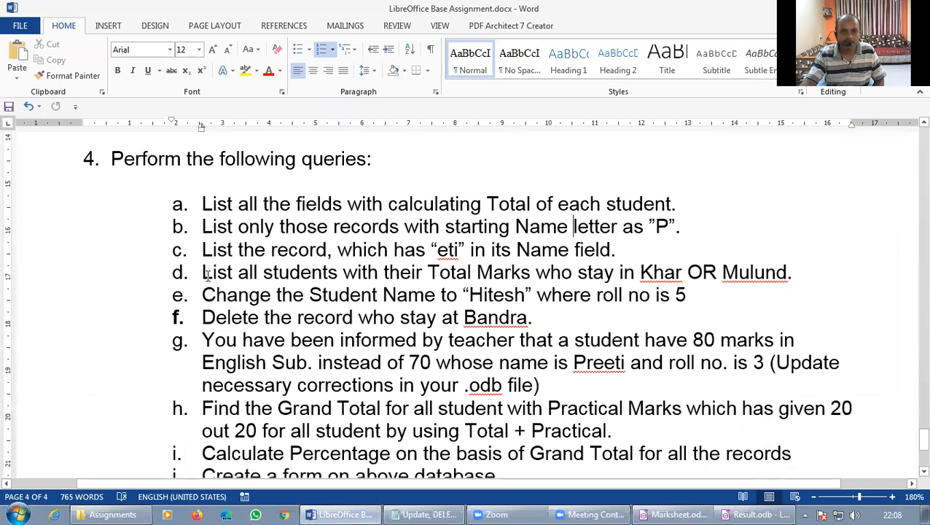
drag(202, 272, 794, 279)
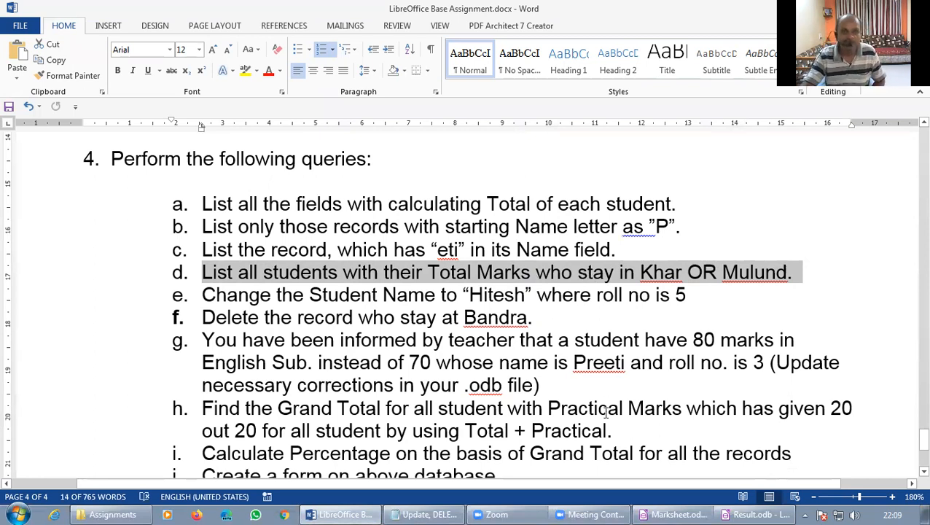
click(771, 509)
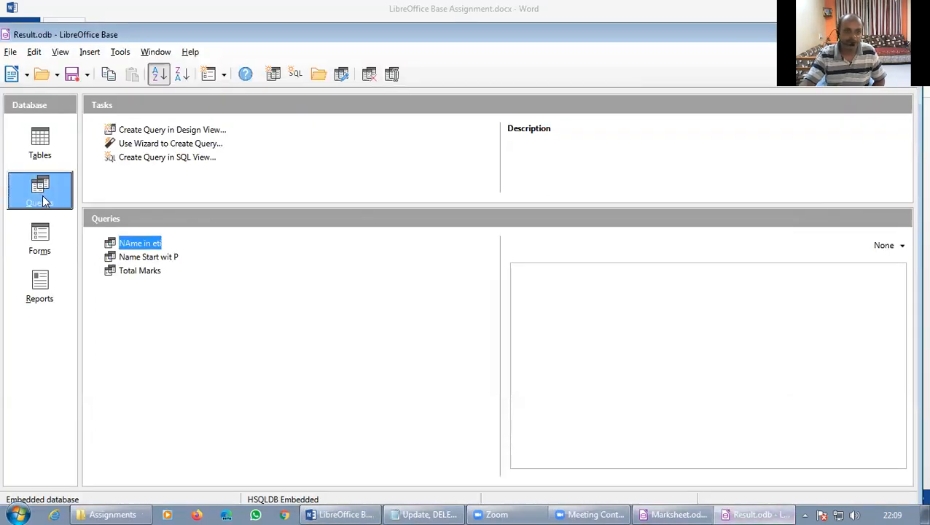
click(195, 130)
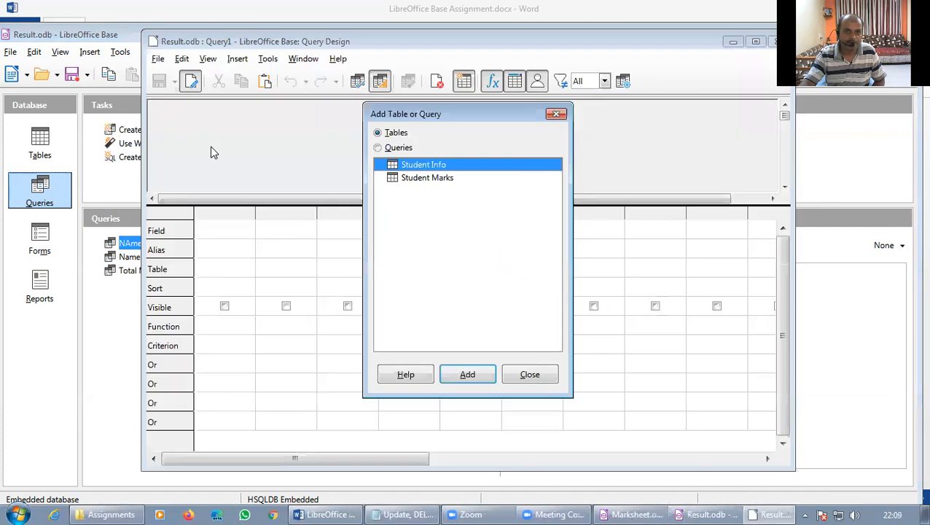
click(401, 150)
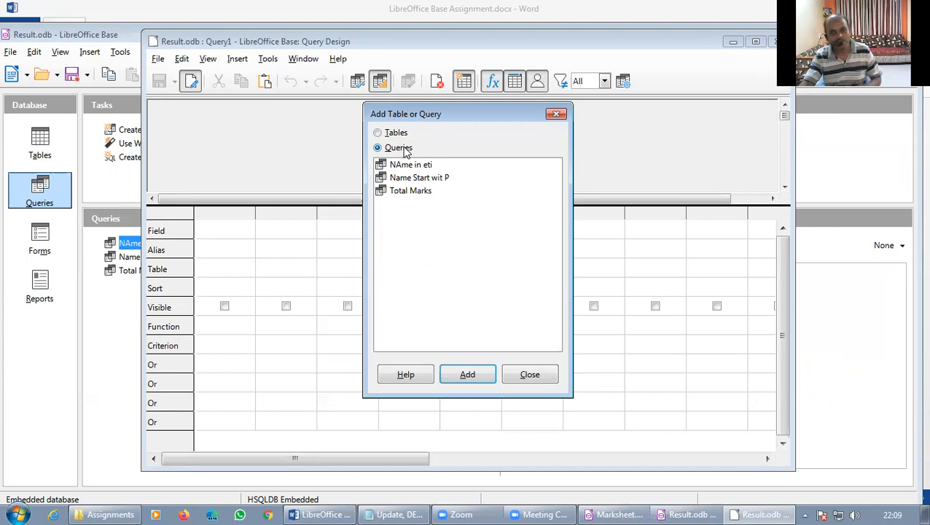
click(403, 192)
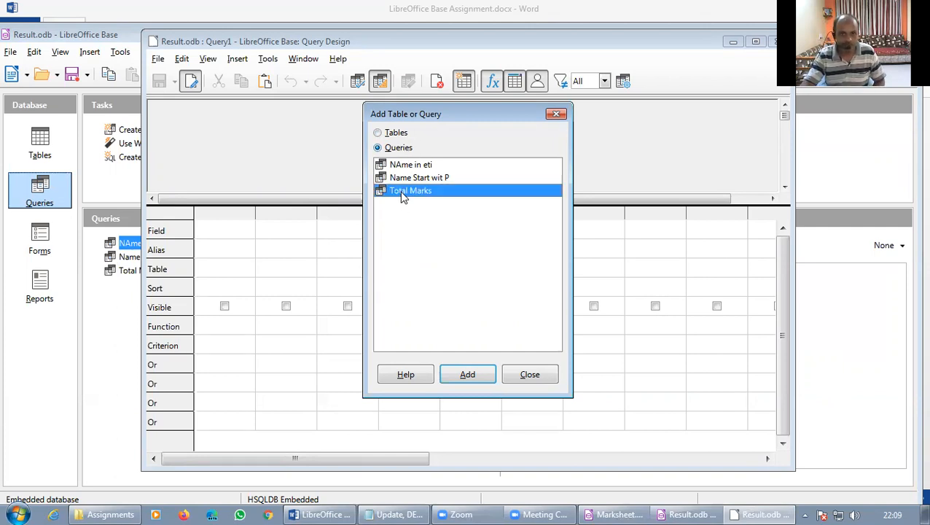
click(468, 374)
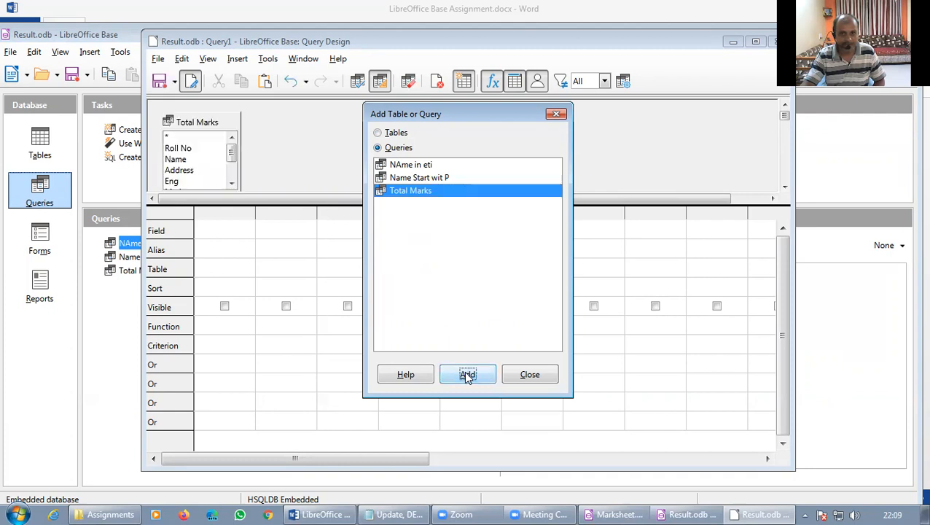
click(528, 385)
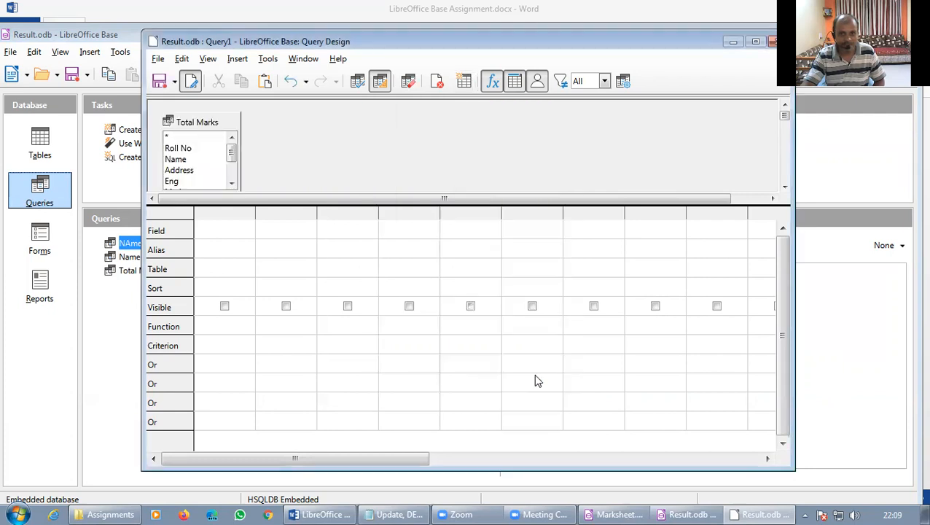
Add the Roll No, Name, Address and Total fields from Total Marks to the query design.
double_click(183, 149)
double_click(180, 158)
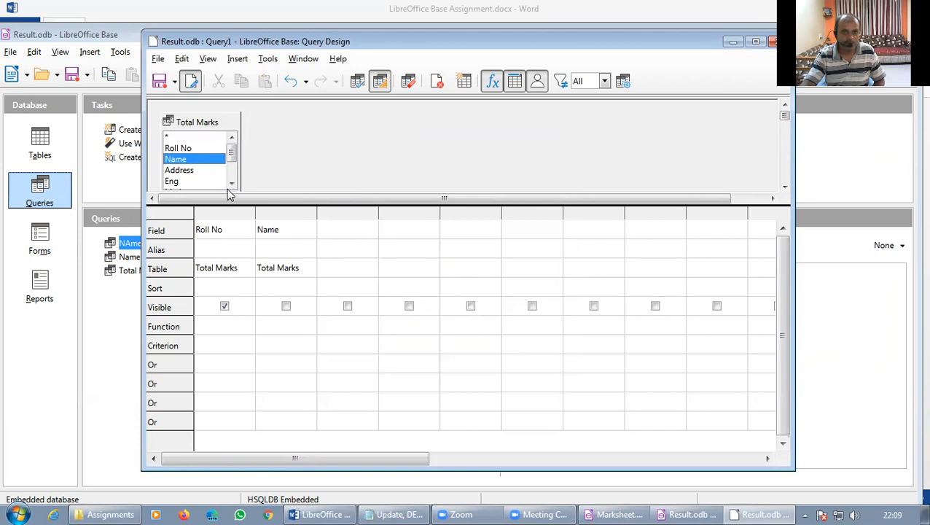
drag(224, 208, 224, 230)
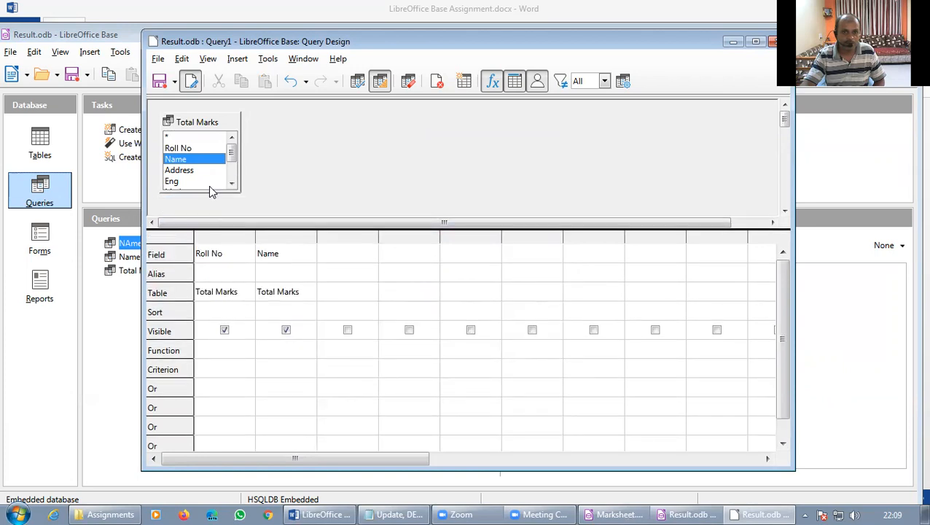
click(231, 183)
double_click(188, 159)
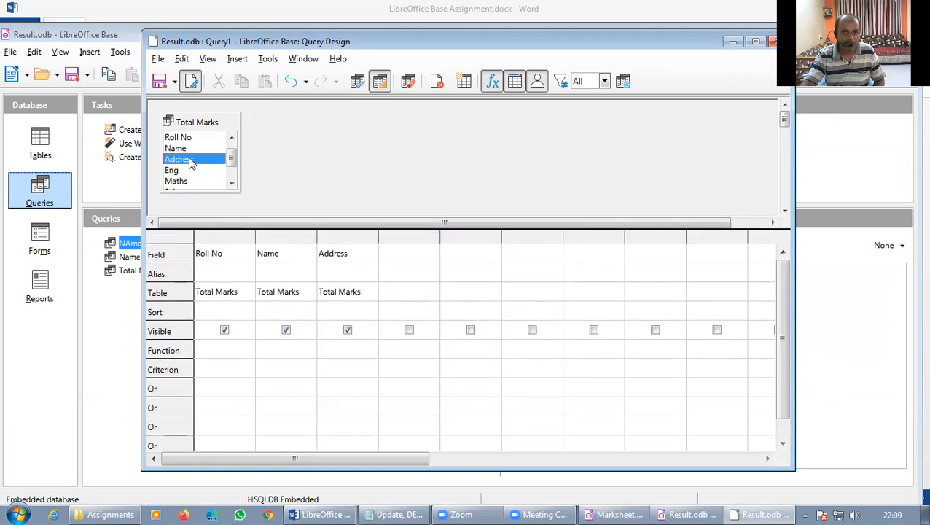
click(231, 183)
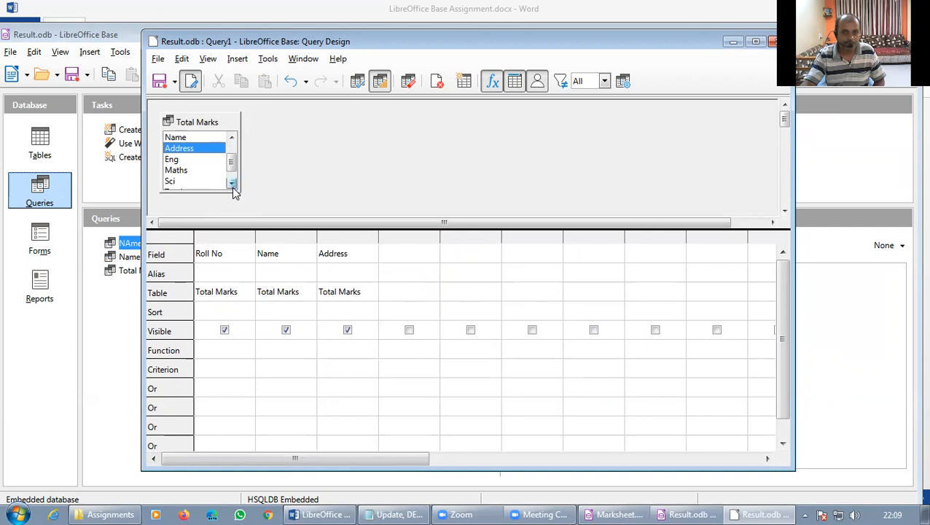
click(232, 184)
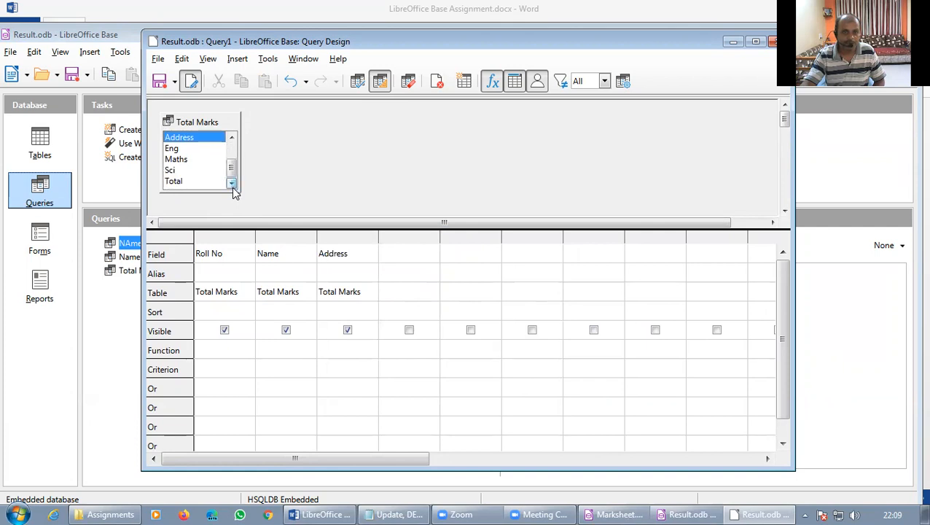
double_click(185, 183)
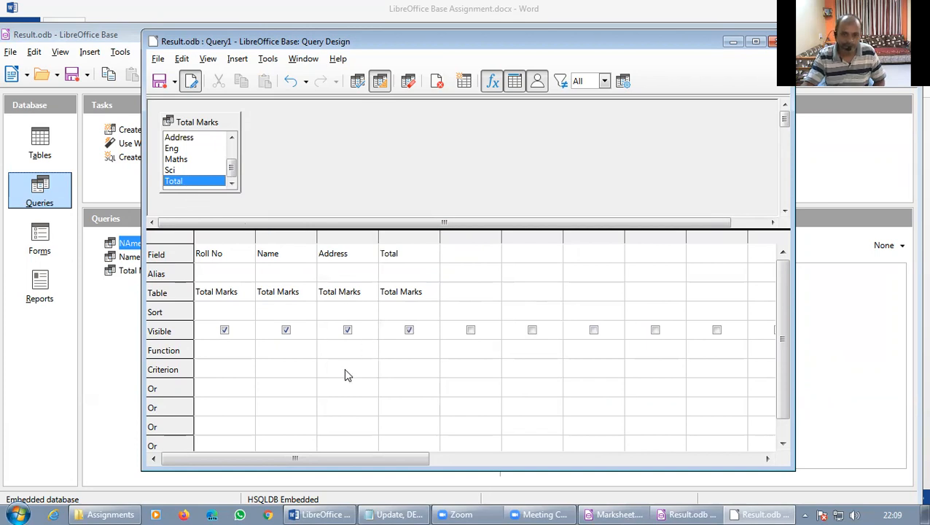
Recheck task d in the Word assignment, then set the Address criteria in the Base query to 'Khar' or 'Malad'.
click(324, 515)
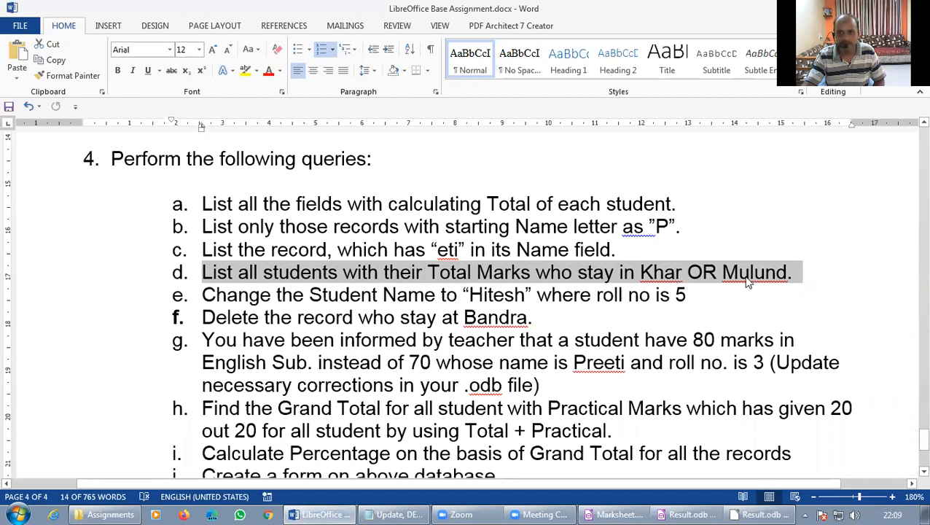
click(762, 514)
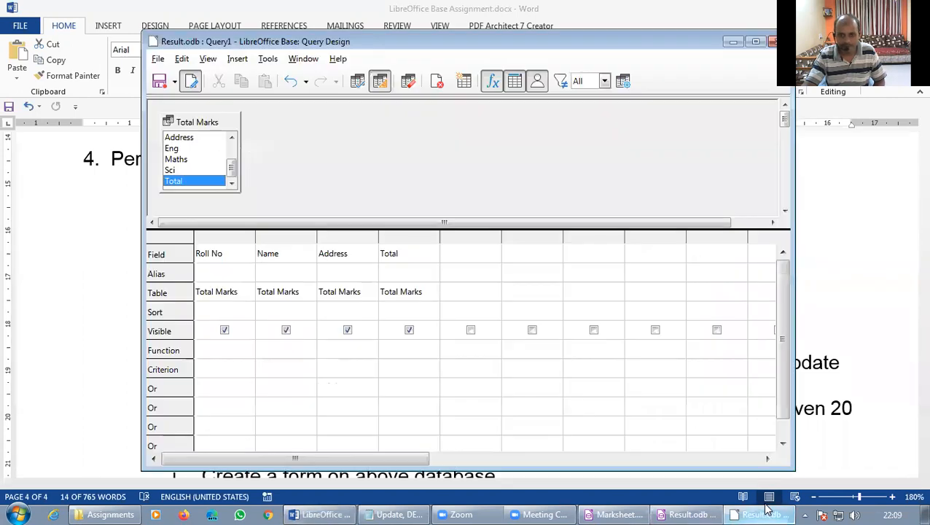
click(343, 375)
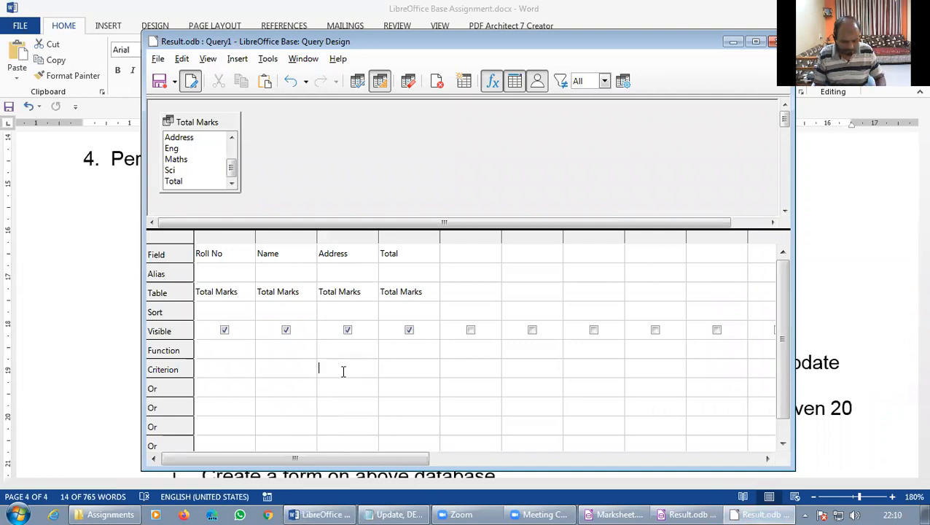
text(kh)
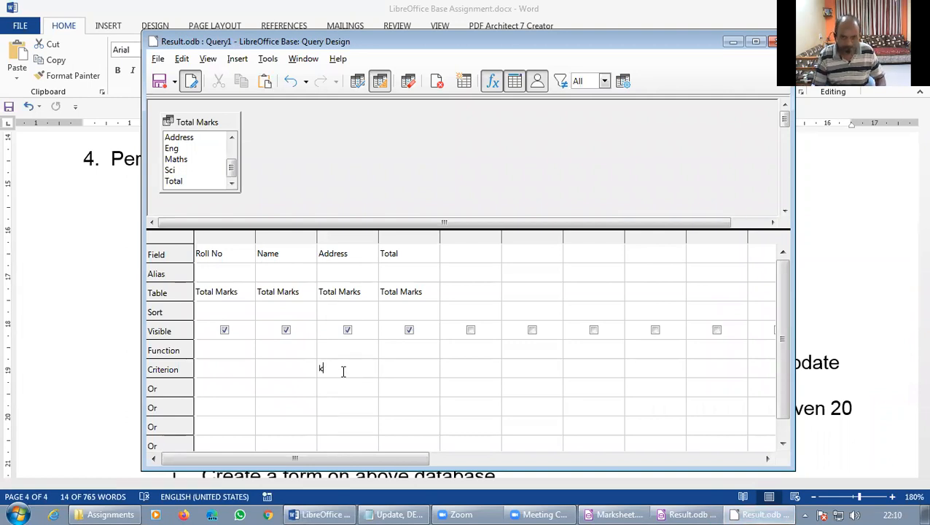
text(Khar)
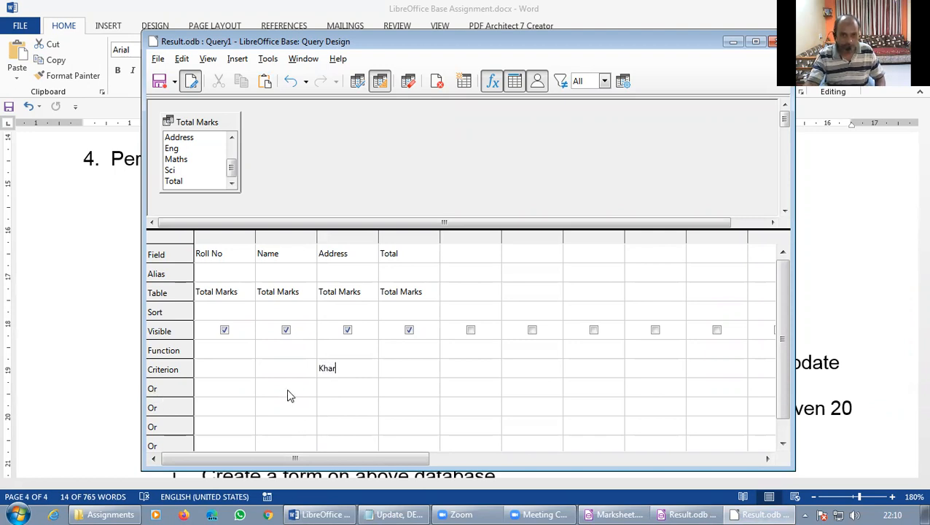
click(344, 387)
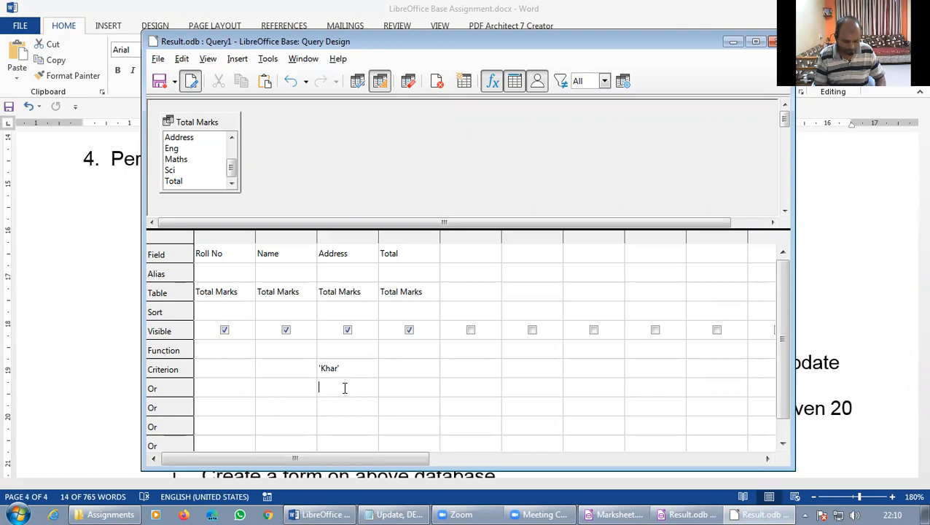
text(Malad)
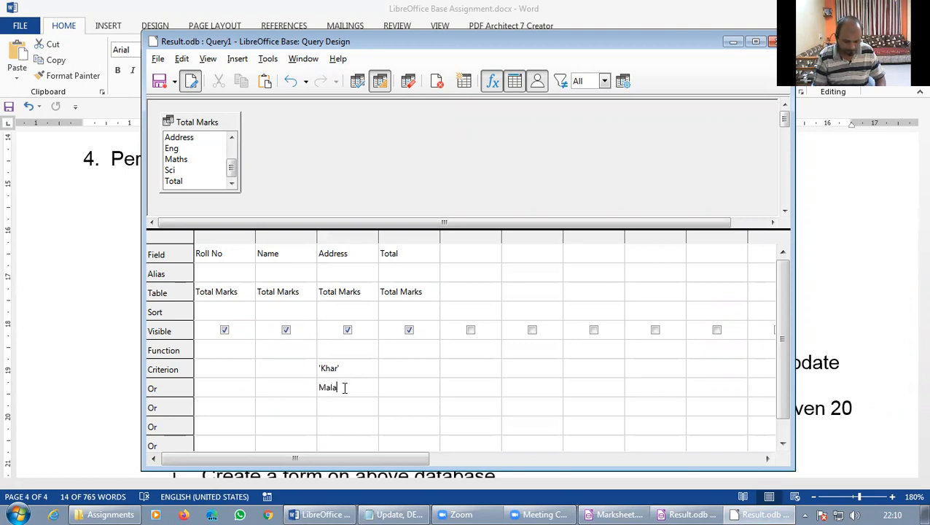
click(404, 394)
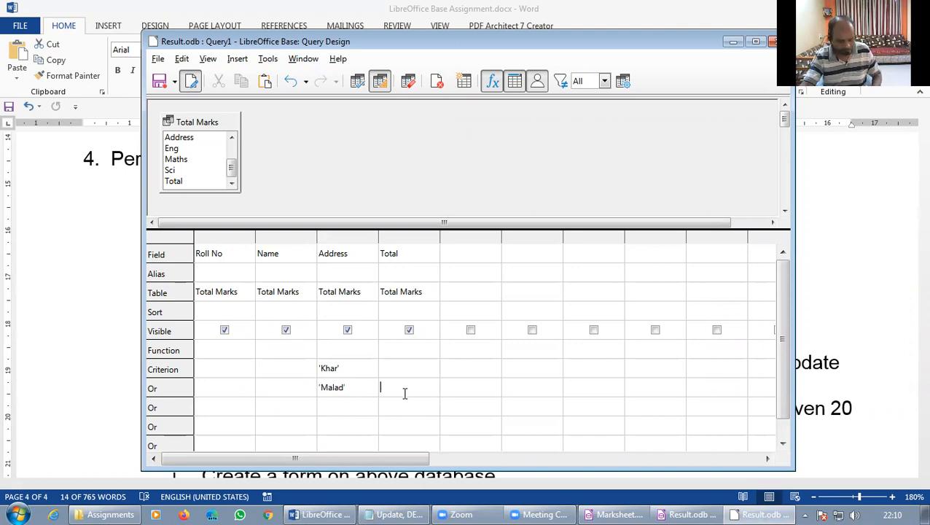
Save the query as Khar or Malad and close its design window.
key(ctrl+s)
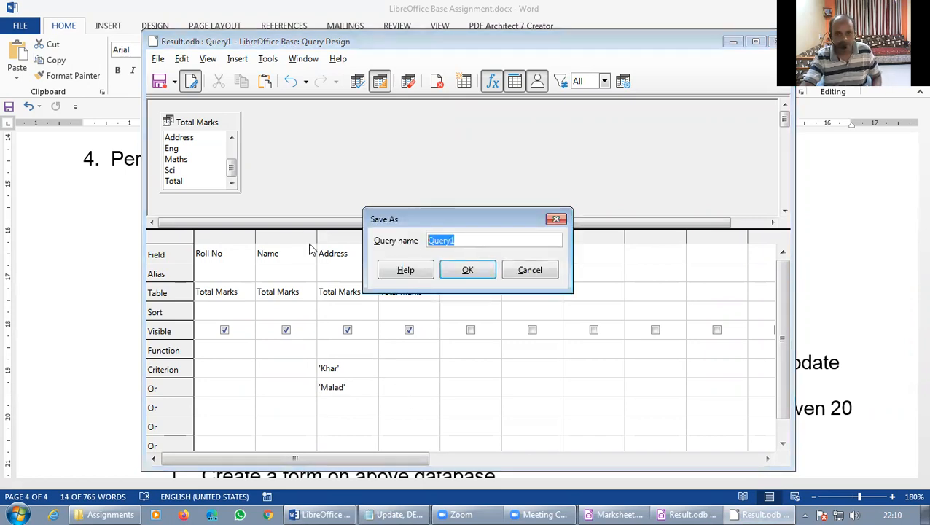
text(Khar)
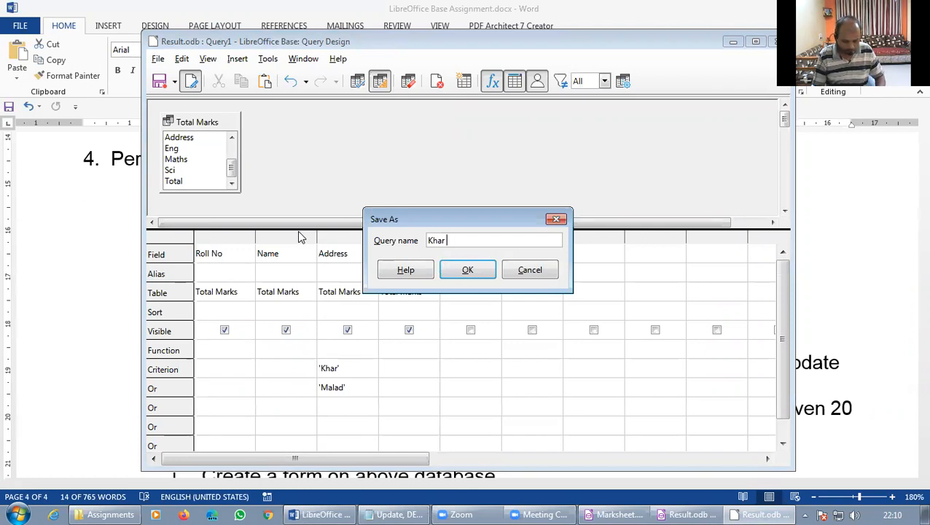
text( or Malad)
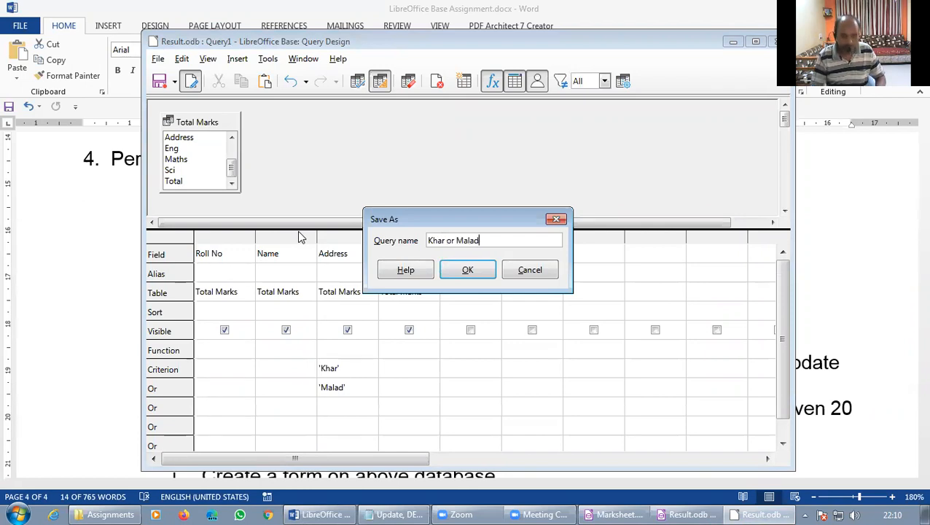
click(476, 270)
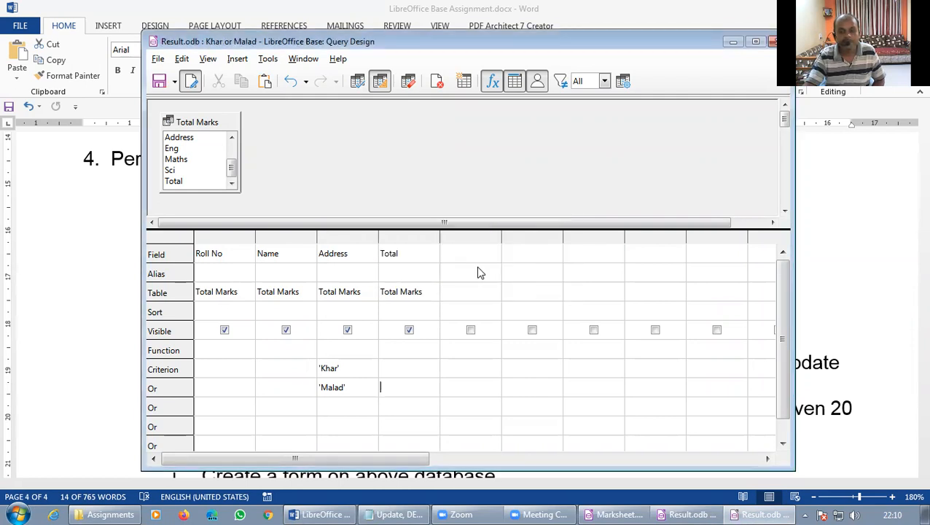
click(772, 41)
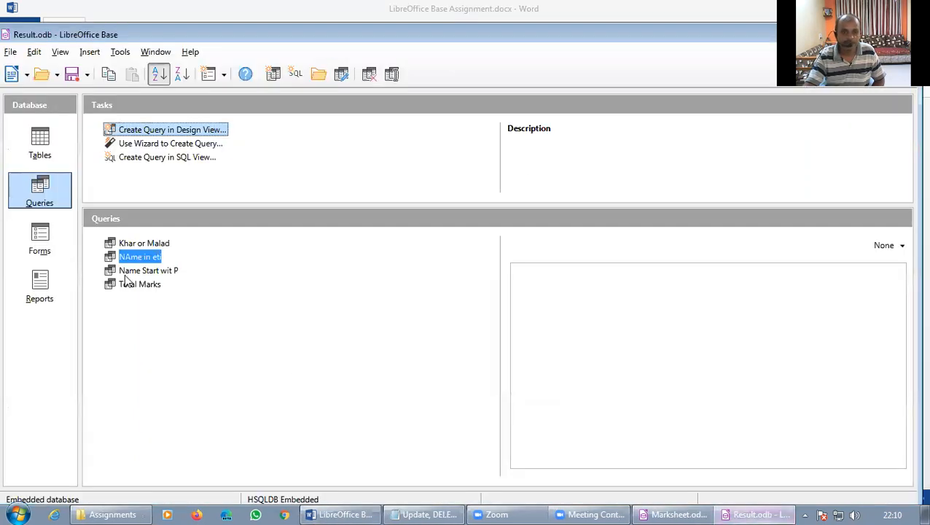
Open the Khar or Malad query to check which records it lists, then close the results.
click(152, 245)
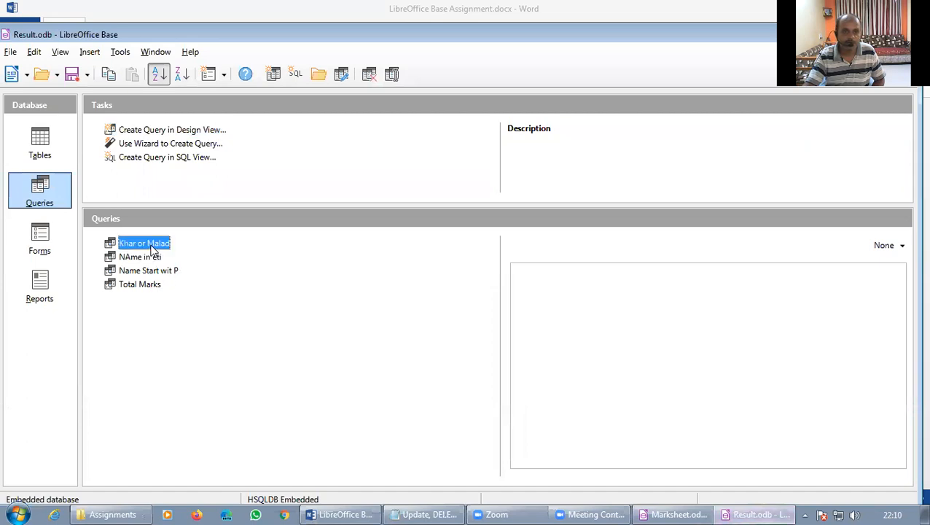
right_click(153, 245)
click(142, 248)
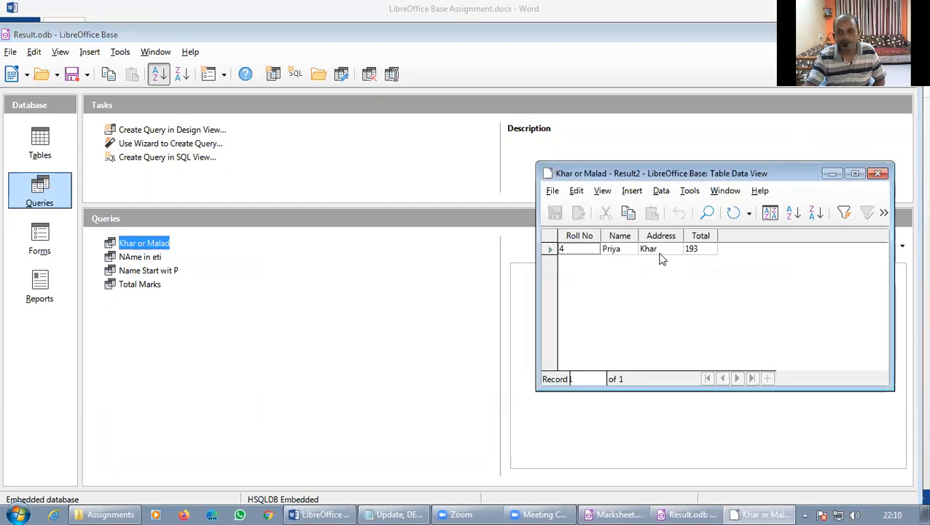
click(879, 173)
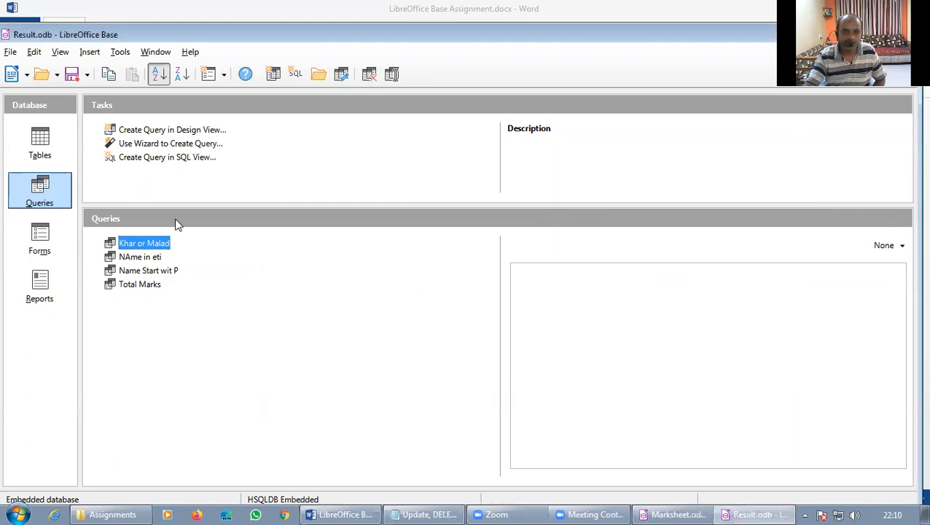
Open the Student Info table and examine the Address values, including the one for roll no 5.
click(41, 156)
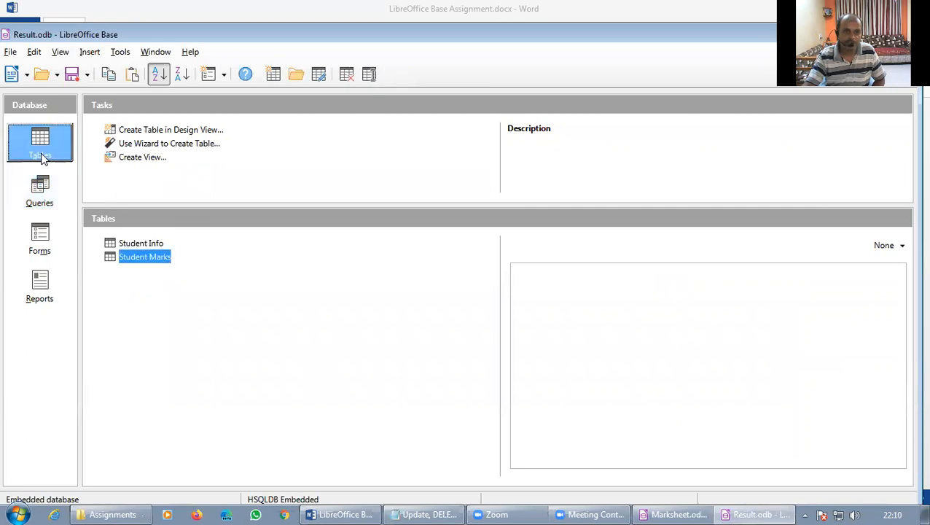
click(155, 243)
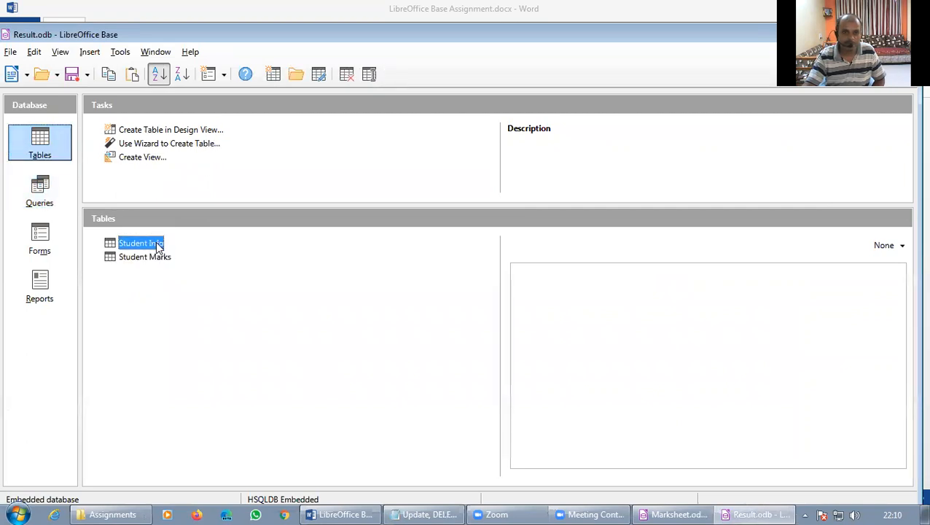
double_click(159, 245)
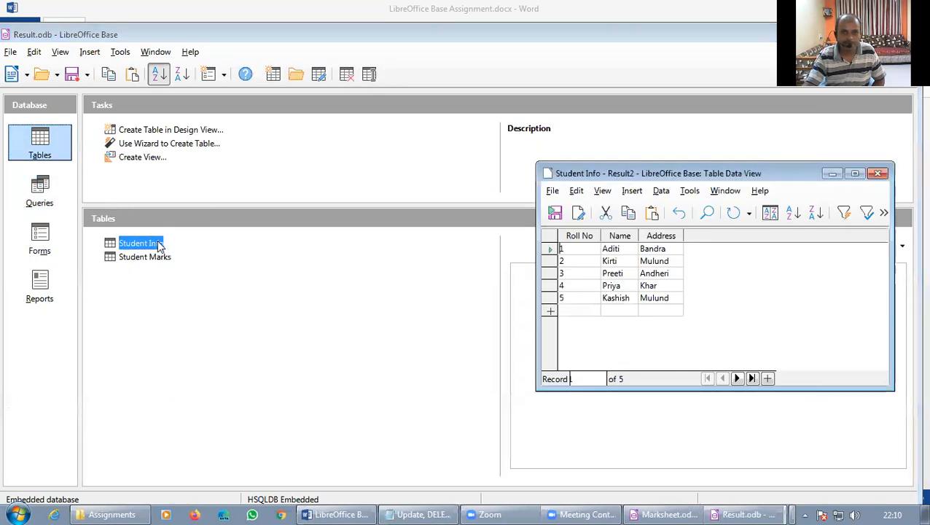
click(665, 300)
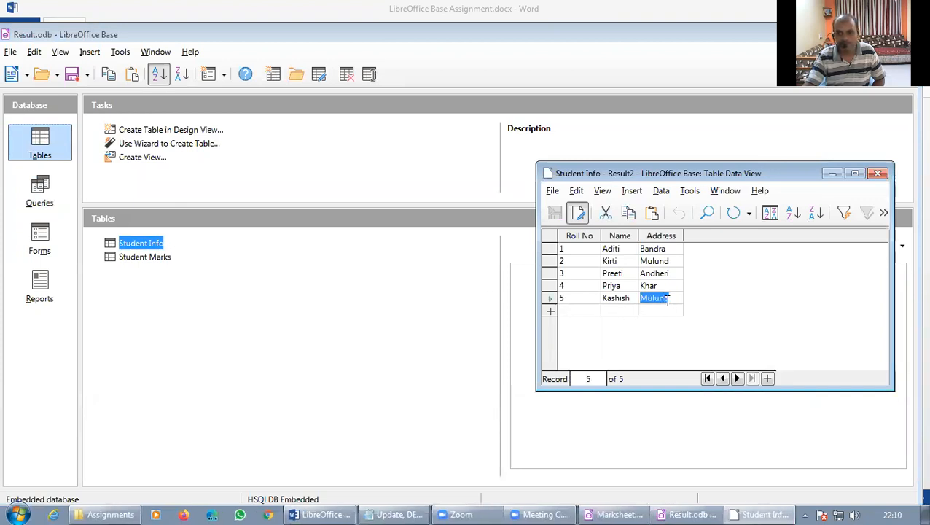
Set the address of roll number 5 to Malad, save the record and close the Student Info table.
text(Malad)
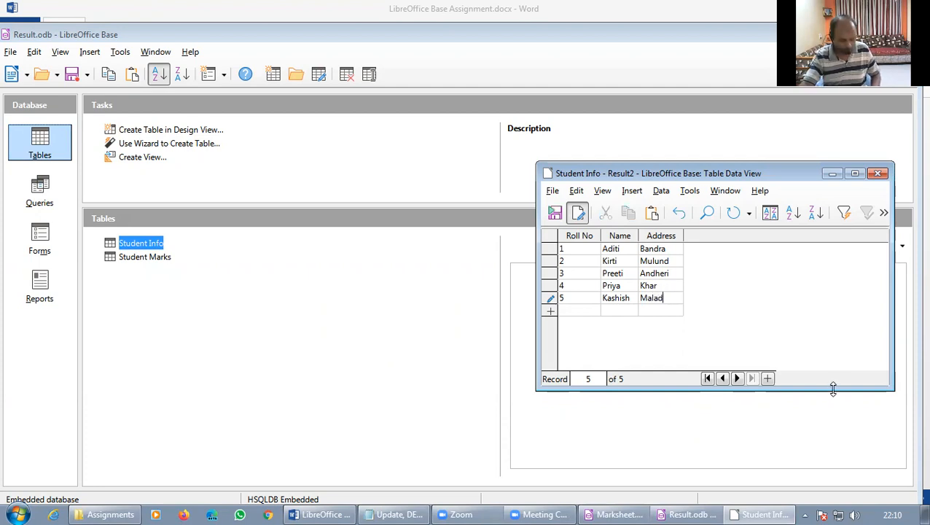
key(ctrl+s)
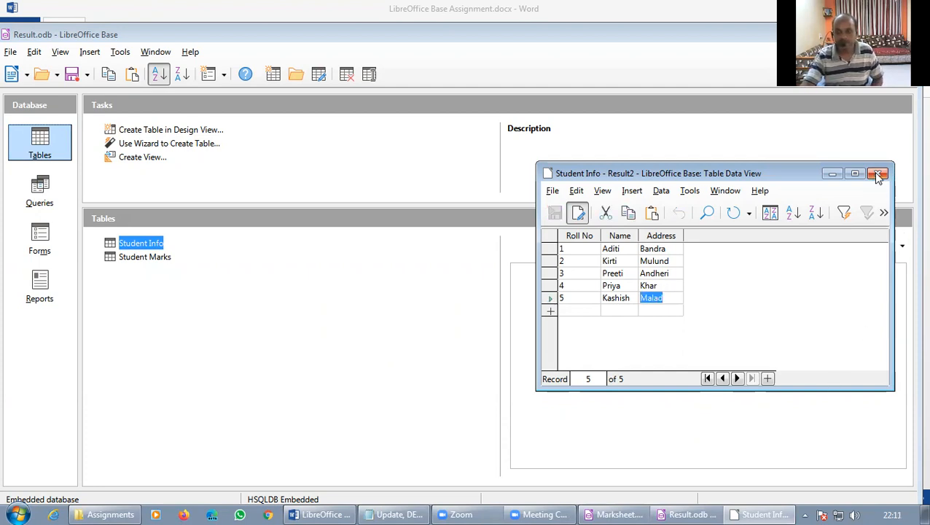
click(878, 175)
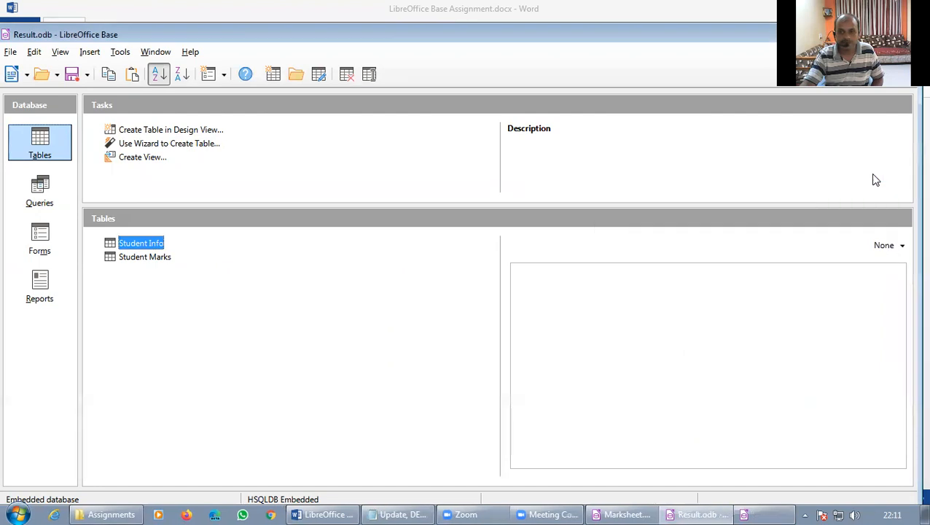
Run the Khar or Malad query to check which students it lists, and close its results.
click(48, 208)
double_click(149, 244)
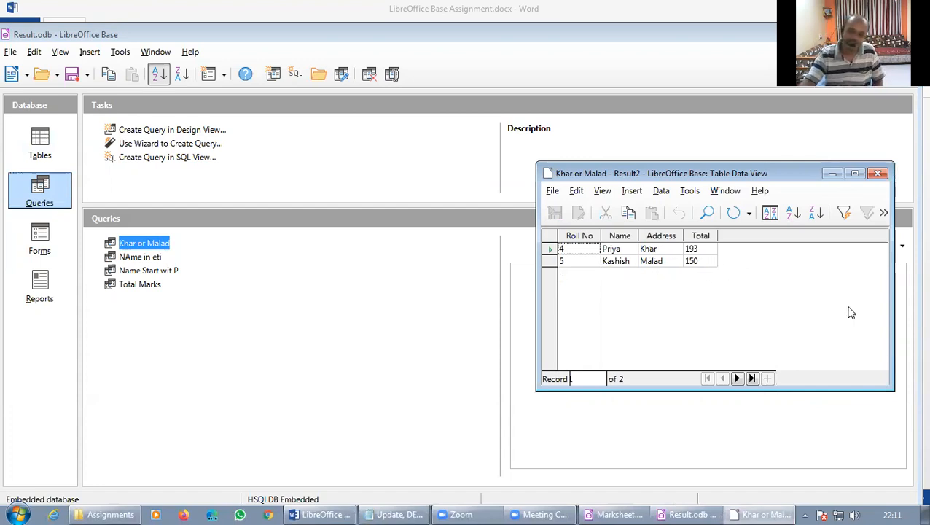
click(879, 173)
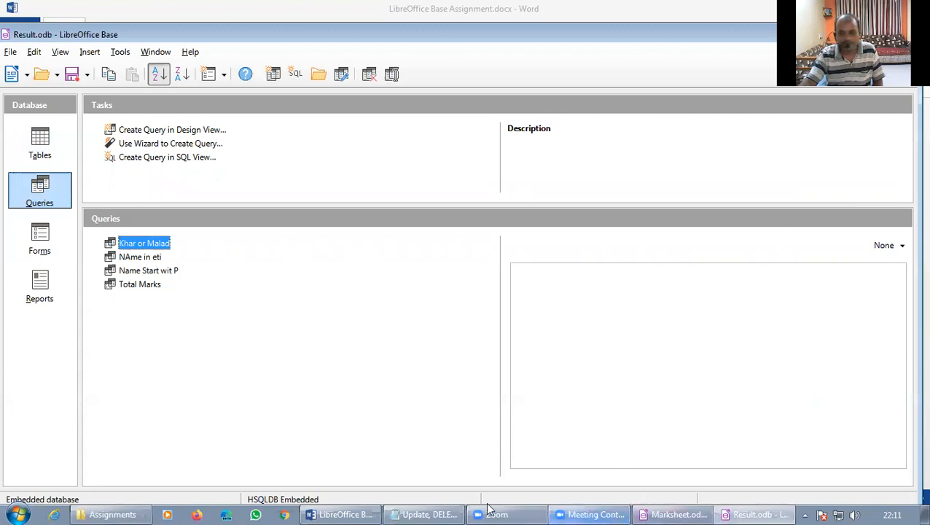
Switch to the Word assignment and highlight question e about changing the student name for roll no 5.
click(340, 514)
drag(204, 295, 693, 300)
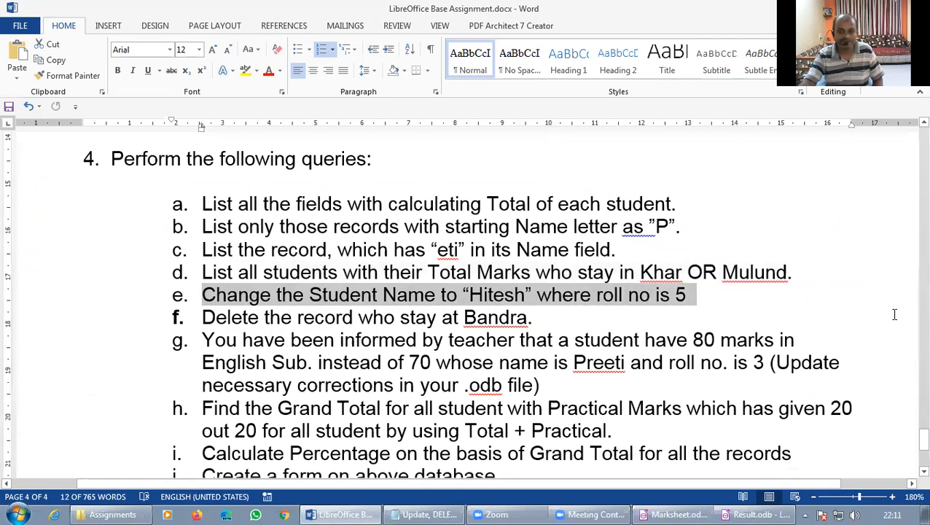
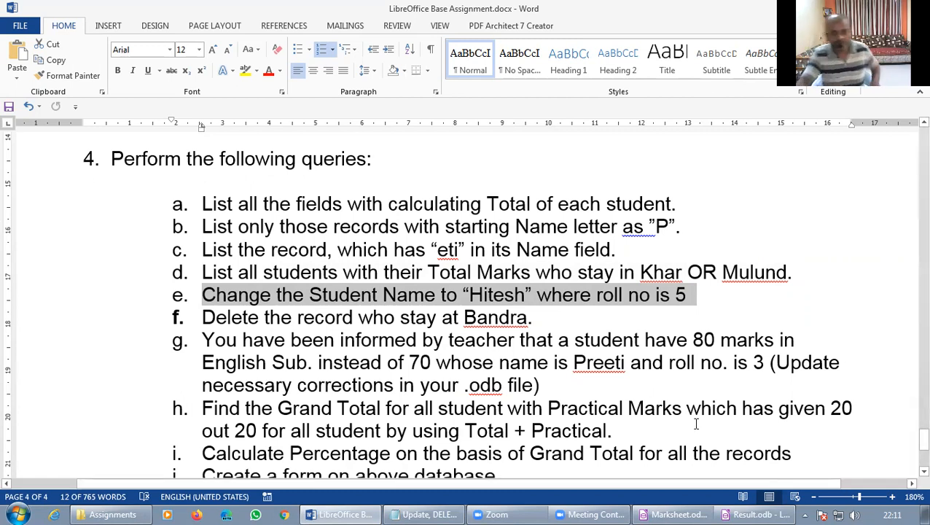
Return to the Result database in LibreOffice Base and start an SQL statement for direct execution with UPDATE "Student Info".
click(746, 510)
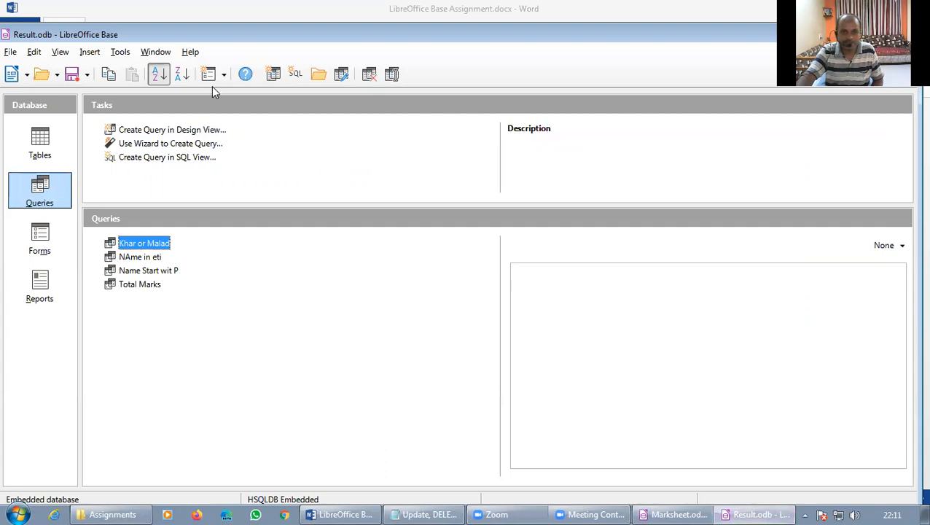
click(120, 53)
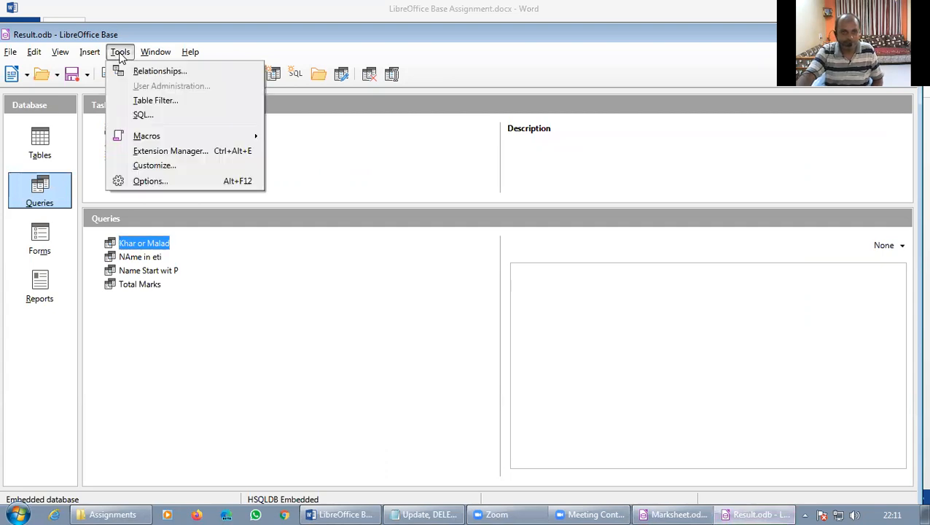
click(142, 115)
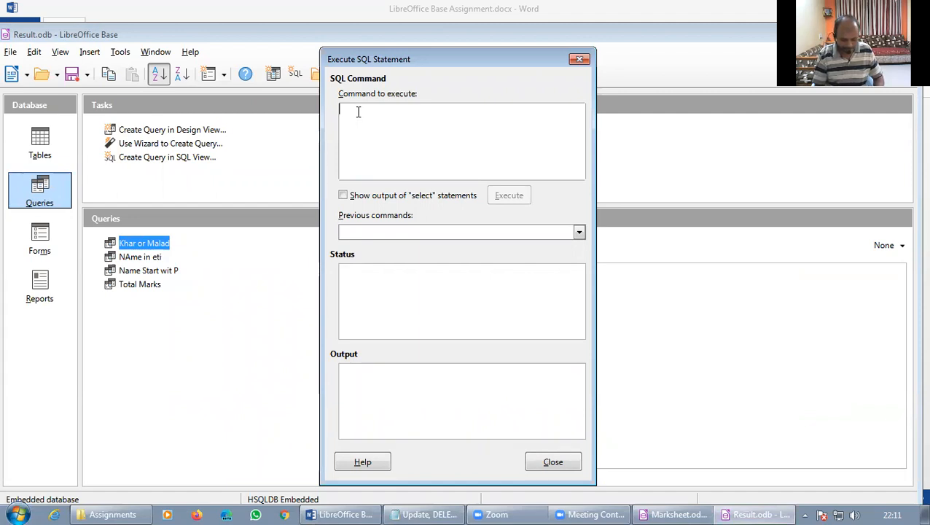
text(UPDATE)
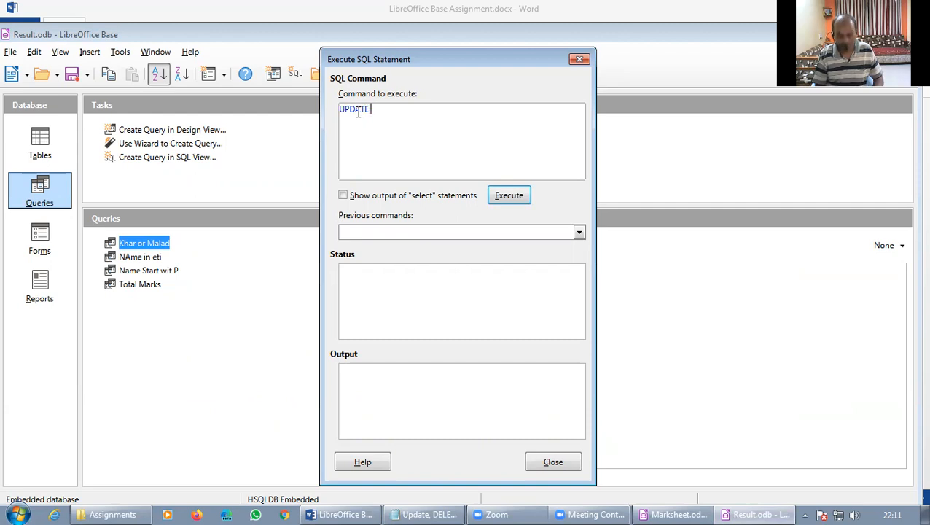
text( ")
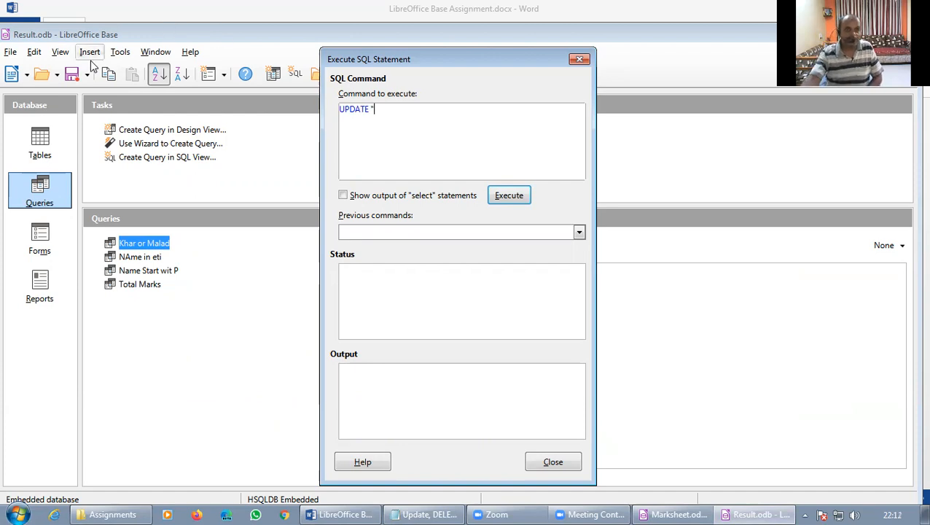
click(42, 142)
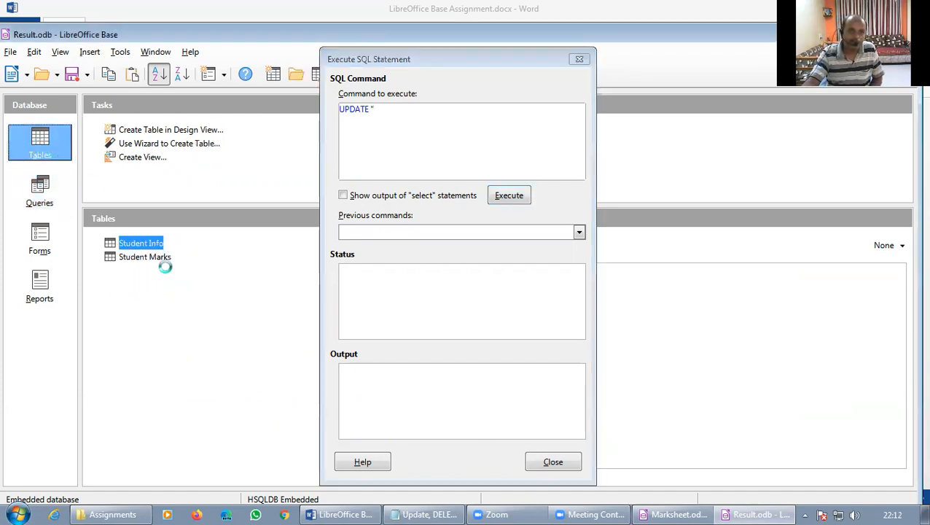
click(388, 107)
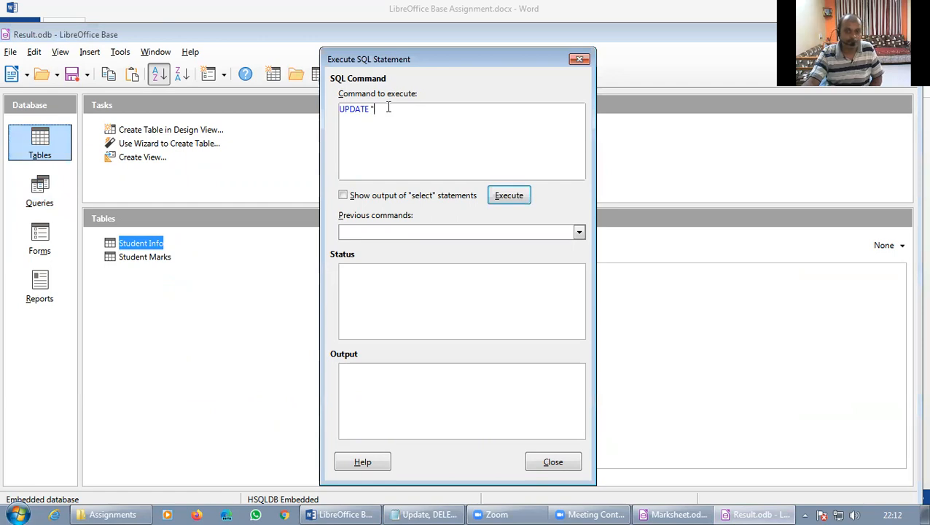
text(S)
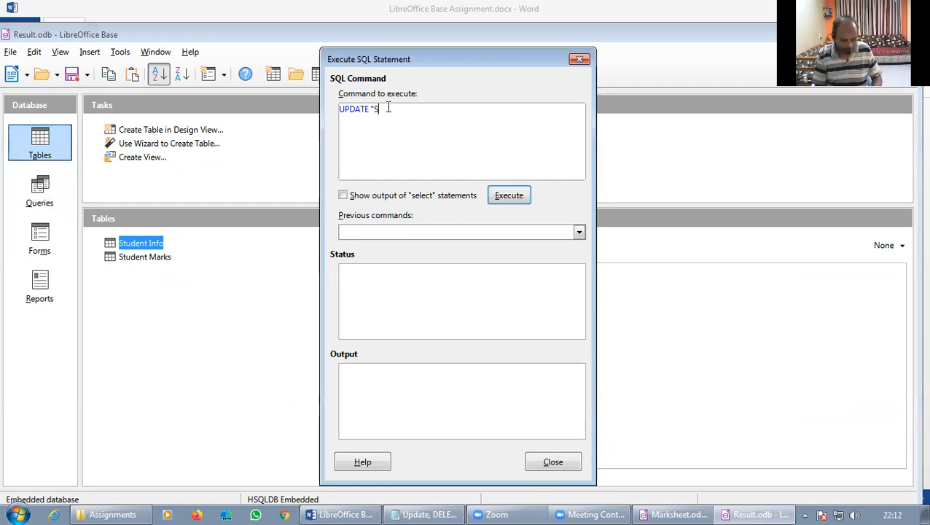
text(tudent Info)
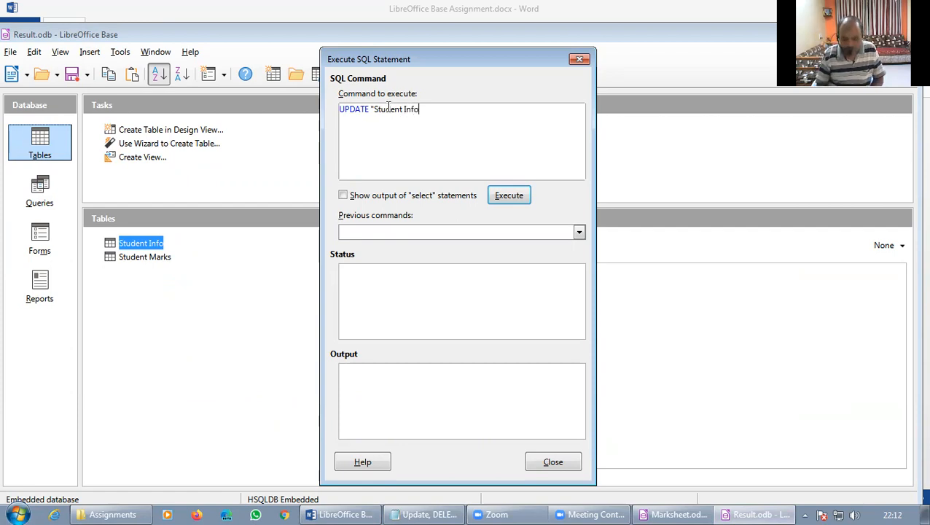
text(")
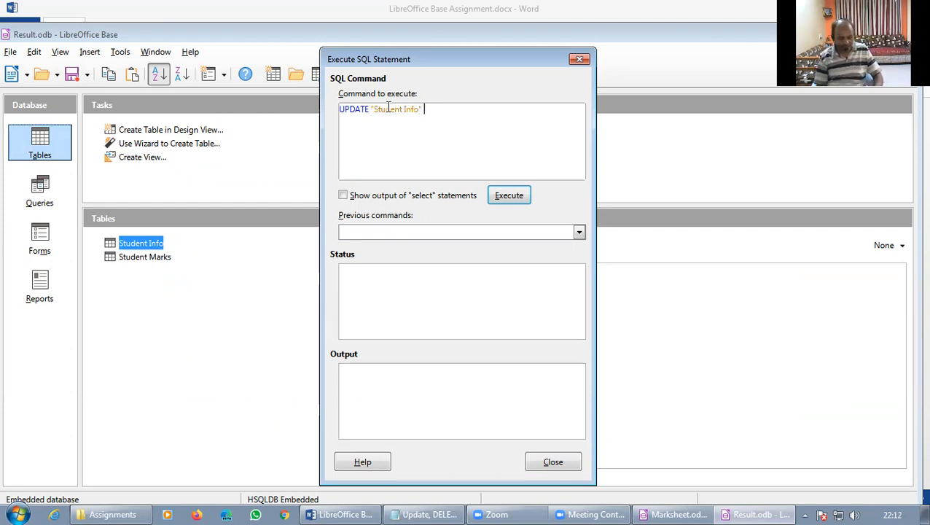
Add a SET clause assigning "Name" the new student name from question e, enclosed in single quotes.
text( SET)
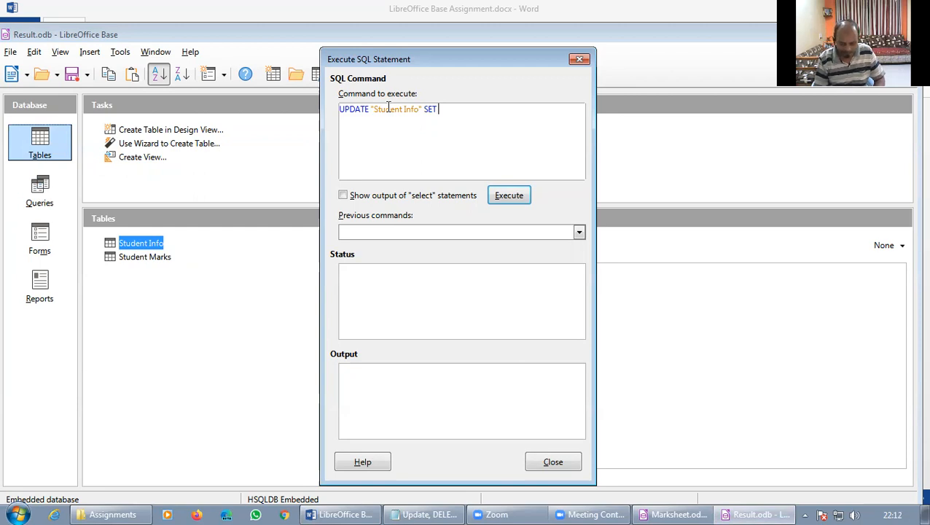
text(")
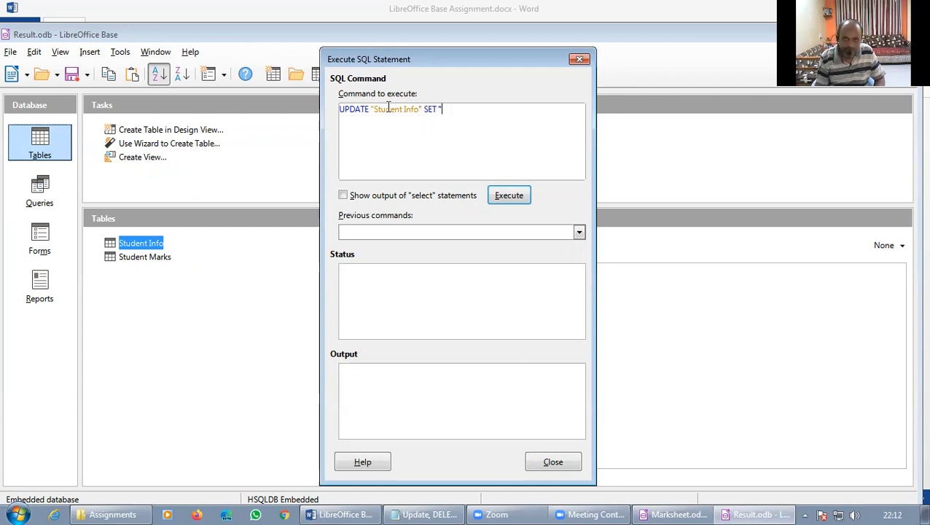
text(Name)
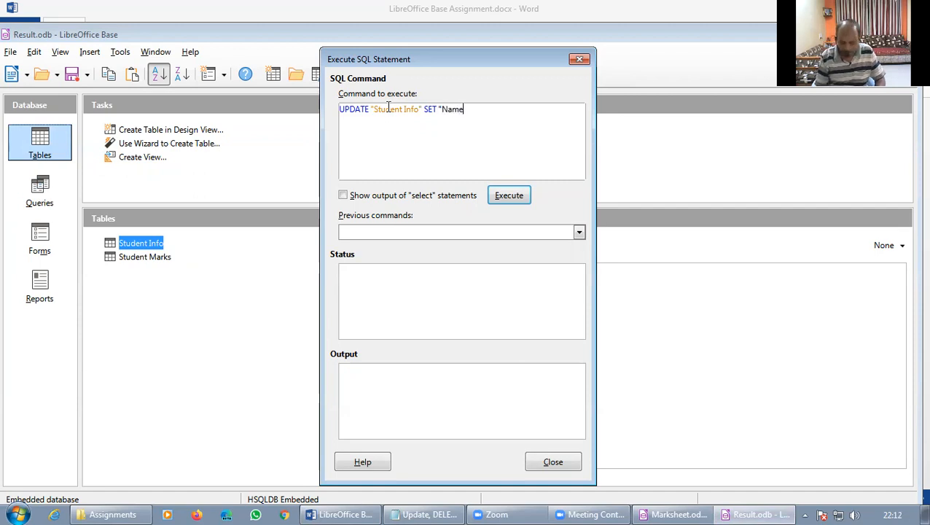
text("=)
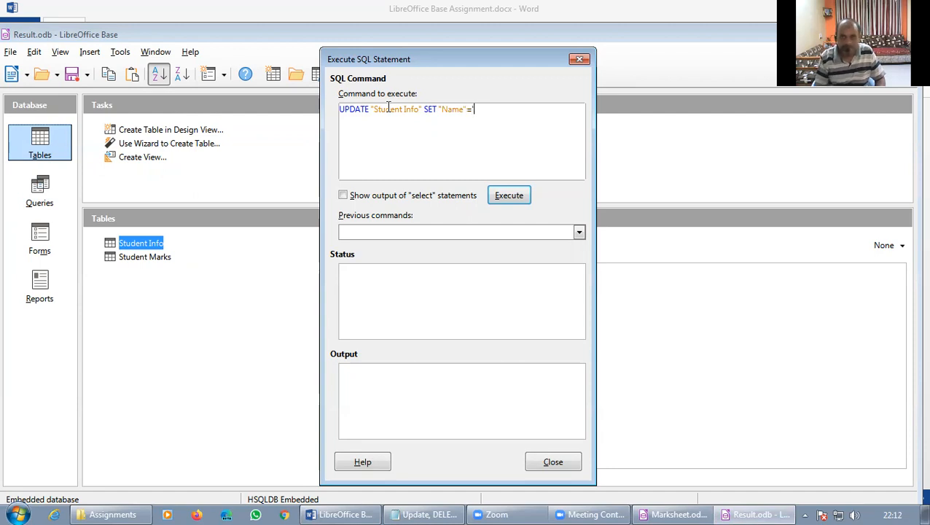
text('Hitesh')
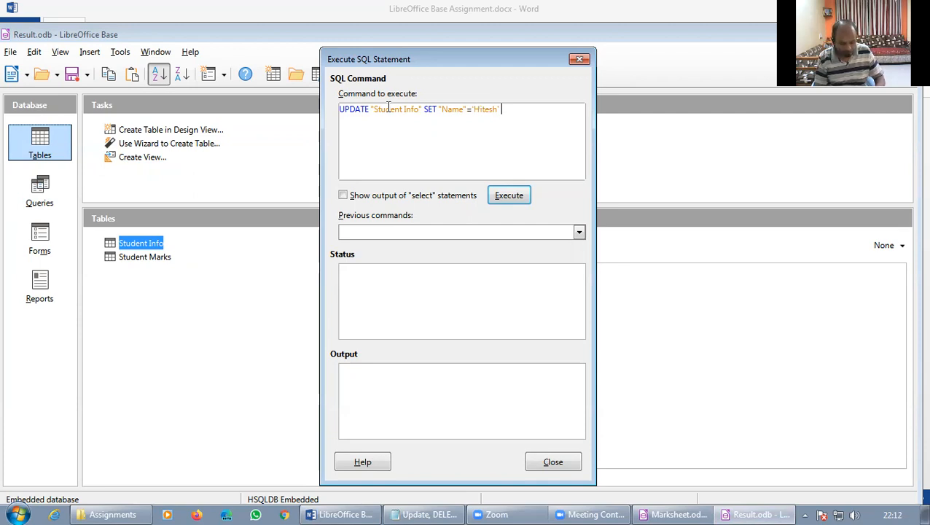
Complete the UPDATE statement with the condition WHERE "Roll No"='5';.
text(WHRE)
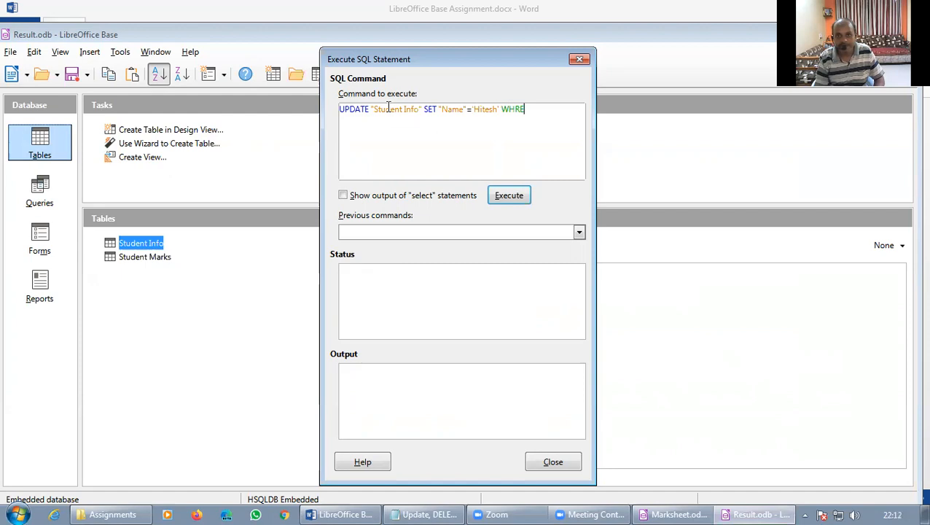
key(BackSpace)
key(BackSpace)
text(ERE )
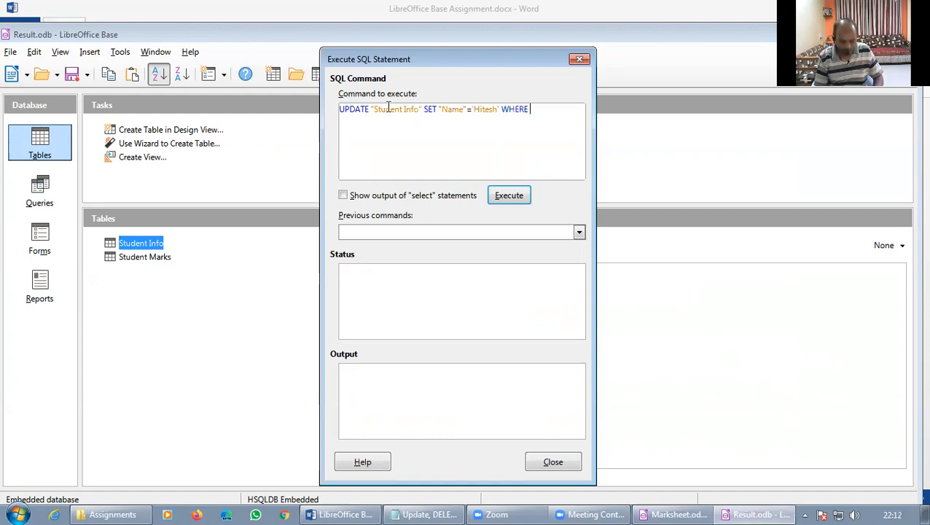
text("Roll No"=)
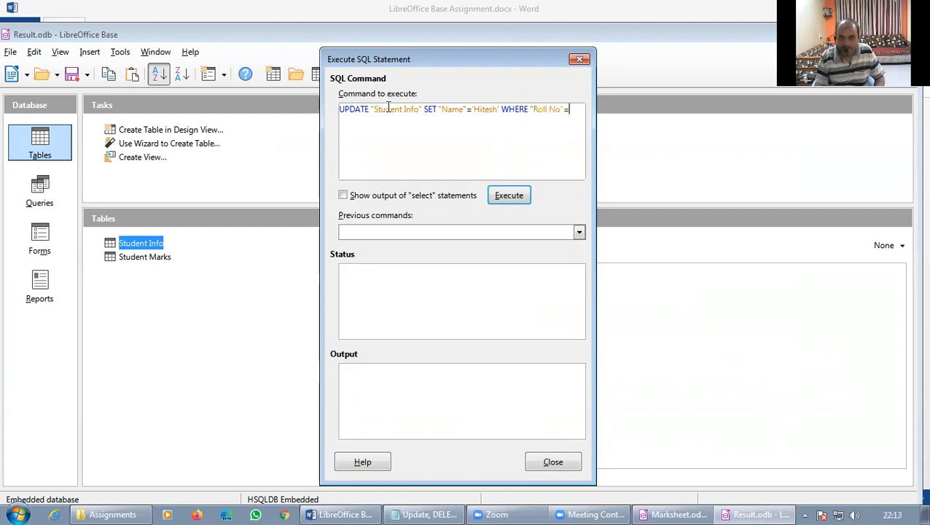
click(354, 508)
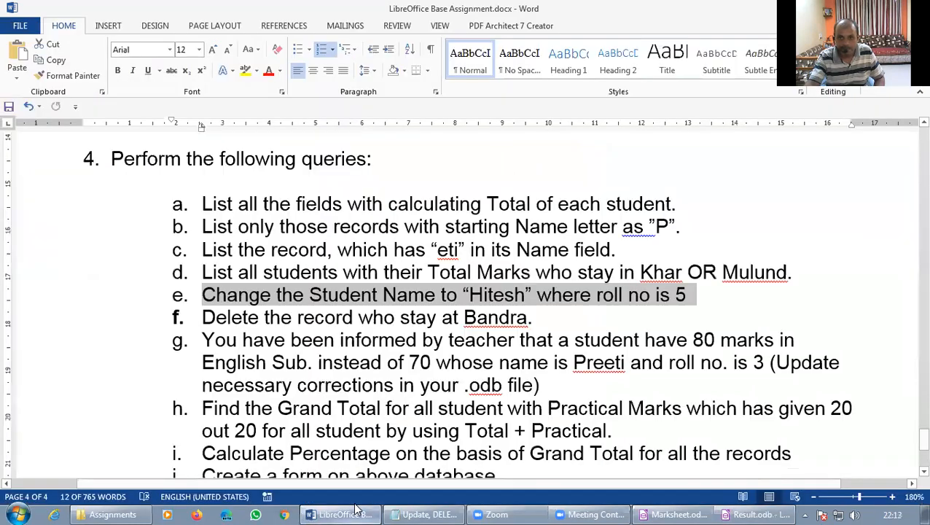
click(355, 509)
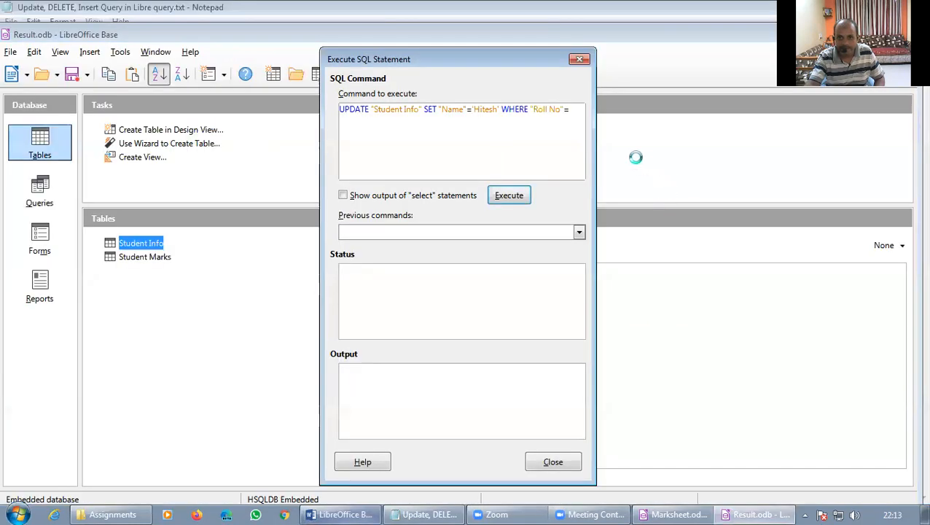
click(574, 111)
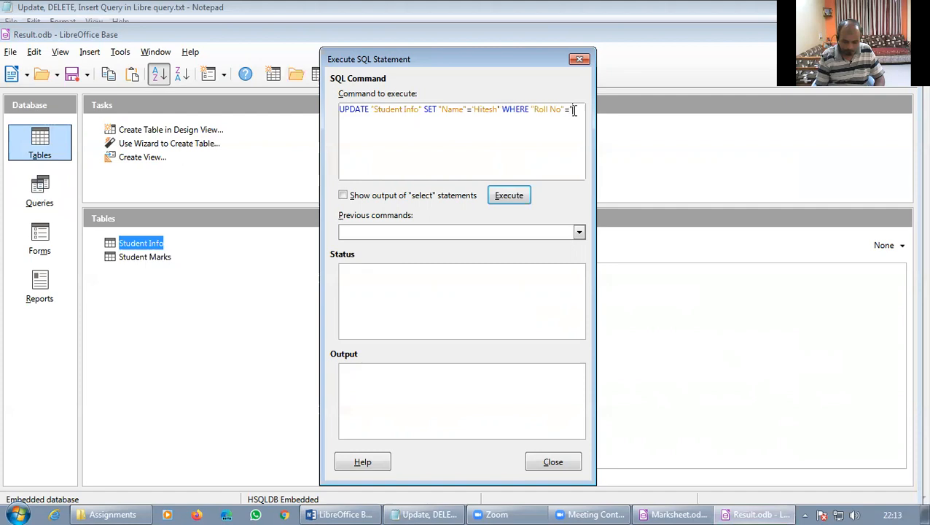
text('5';)
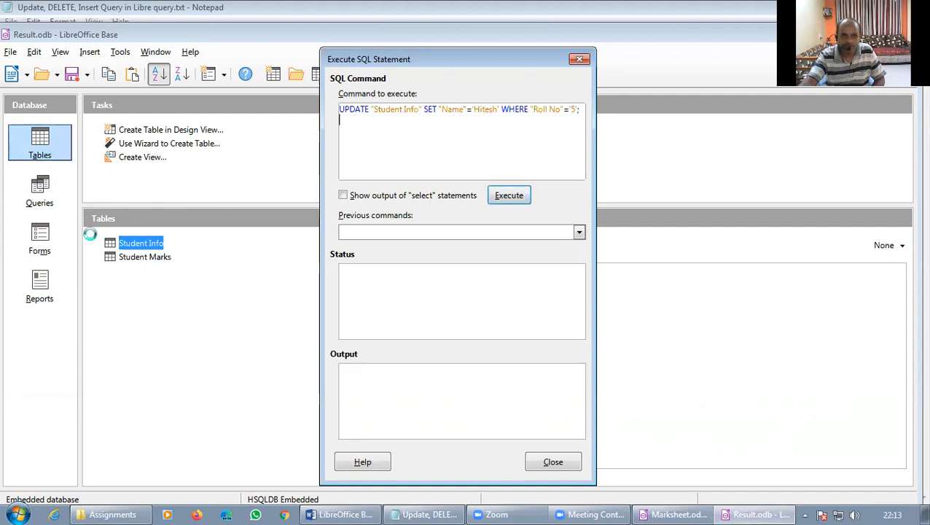
Review the Student Info records before executing the UPDATE statement, and close the SQL window once it has run.
double_click(136, 247)
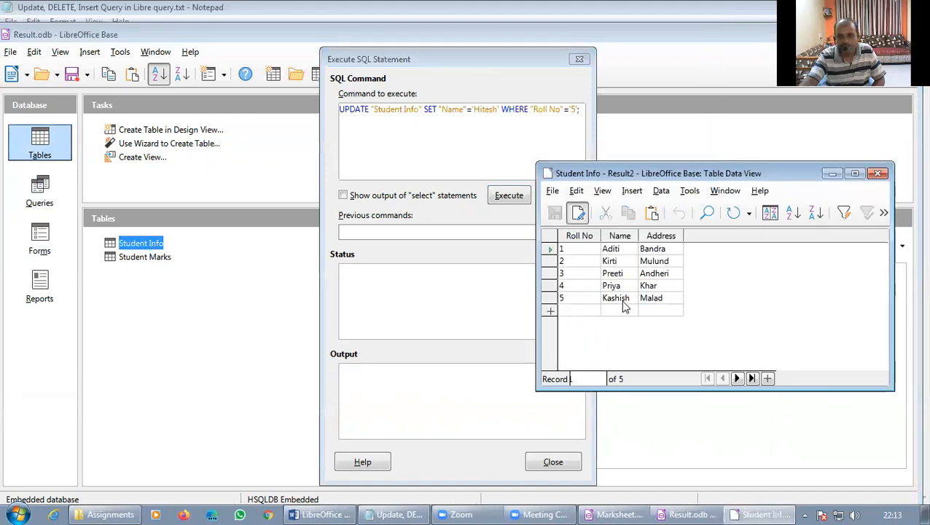
click(877, 175)
click(509, 195)
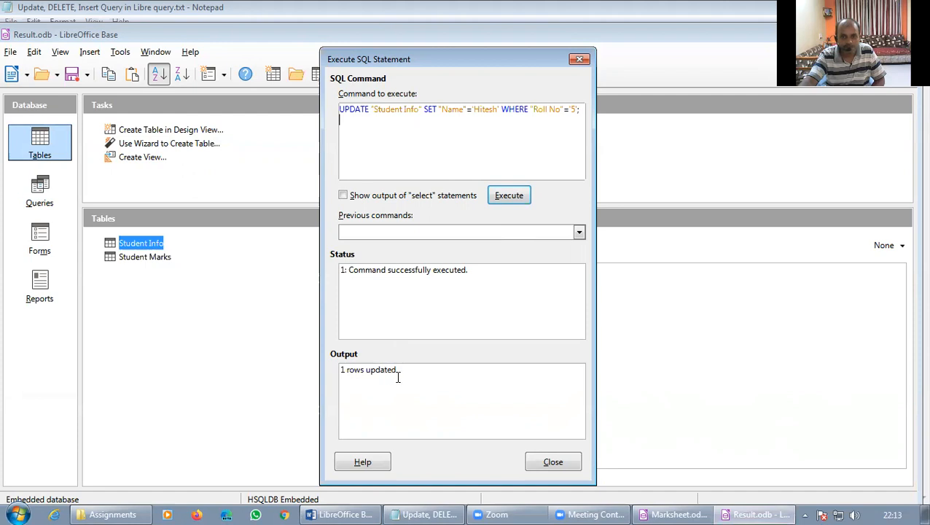
click(552, 462)
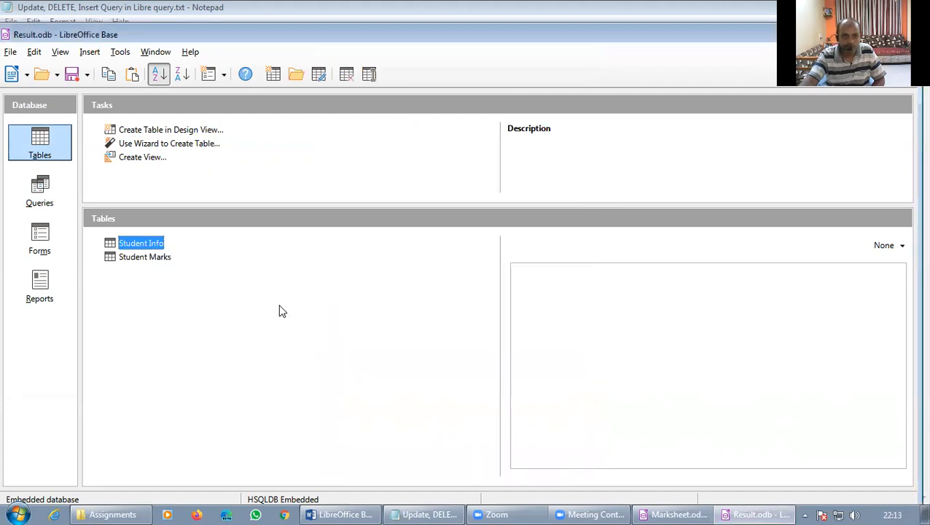
Check the name for roll number 5 in the Student Info table, close it and return to the Word assignment.
double_click(146, 248)
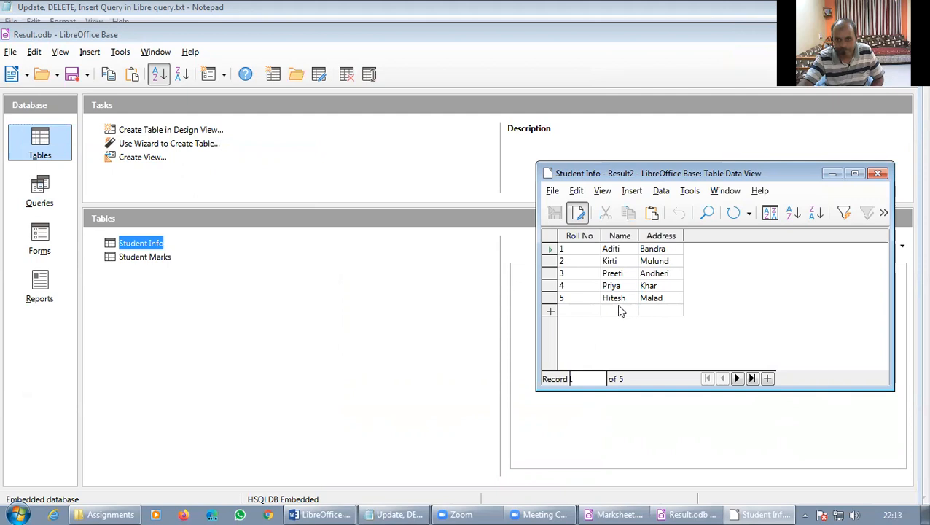
click(878, 174)
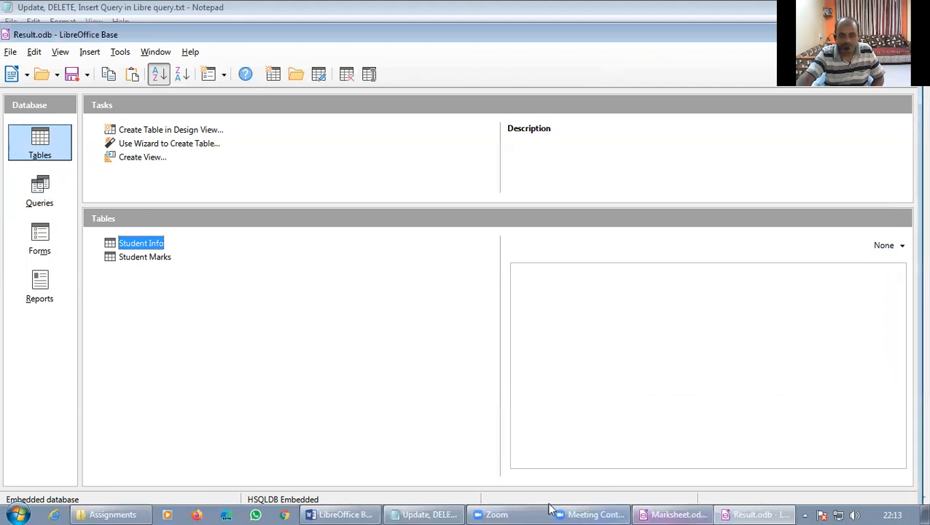
click(341, 514)
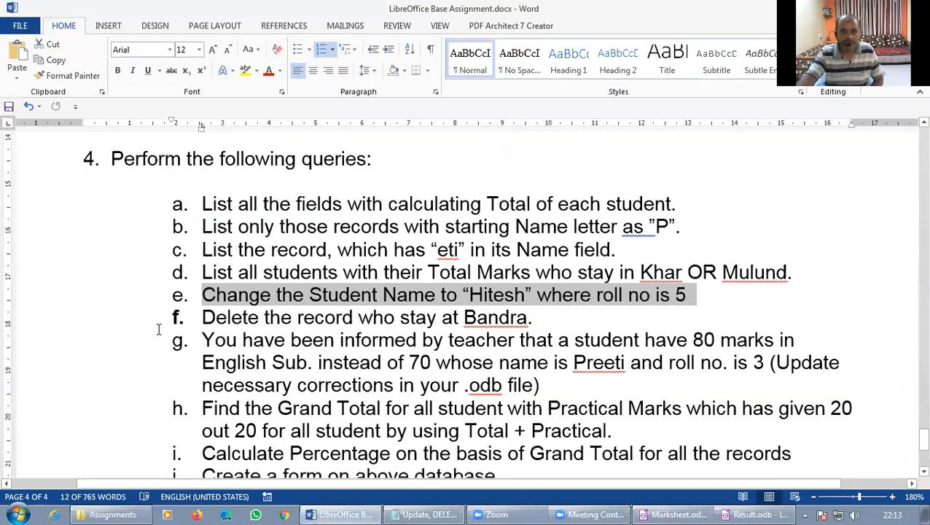
Highlight question f in the assignment, then switch to LibreOffice Base and begin the SQL statement DELETE FROM "Student Info".
drag(203, 319, 534, 326)
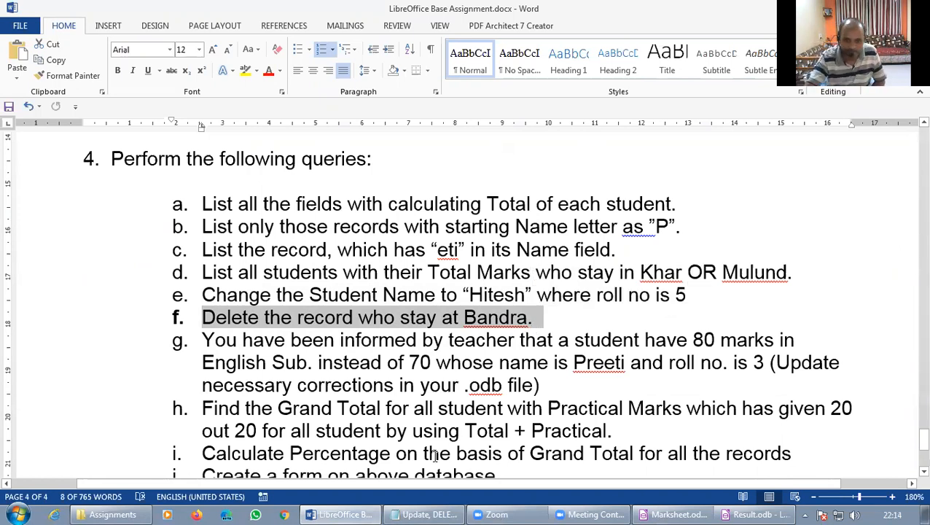
click(729, 513)
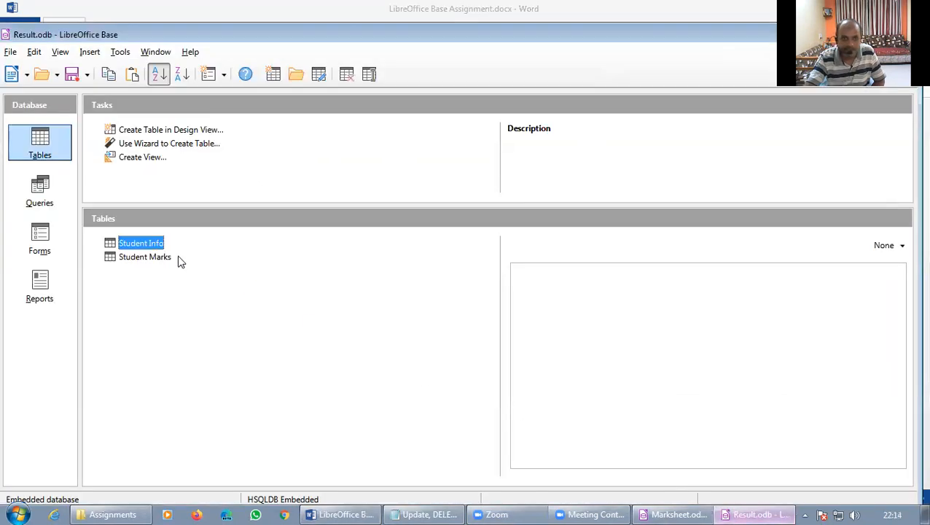
click(120, 51)
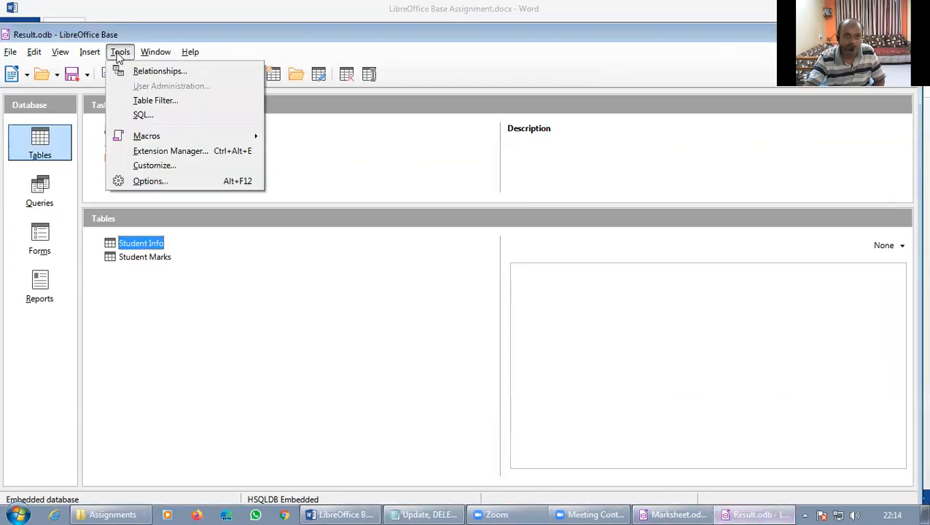
click(145, 116)
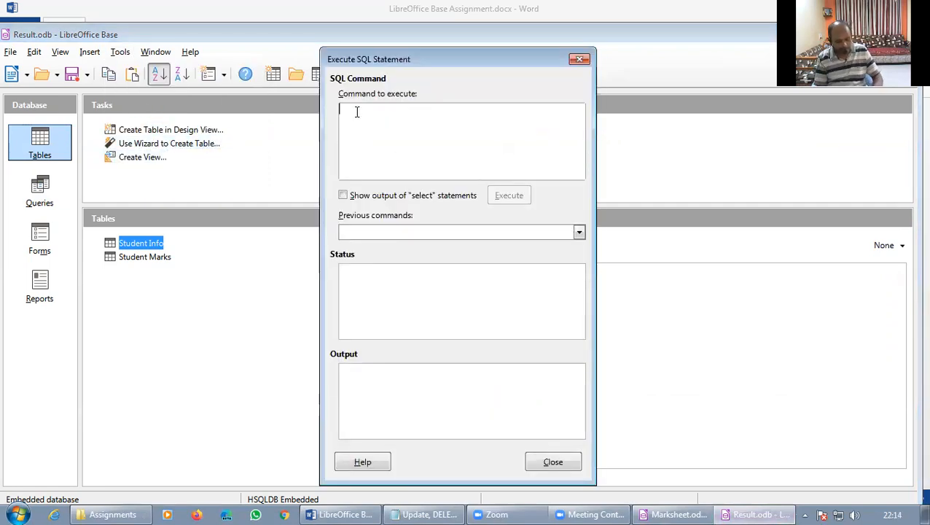
text(DELETE)
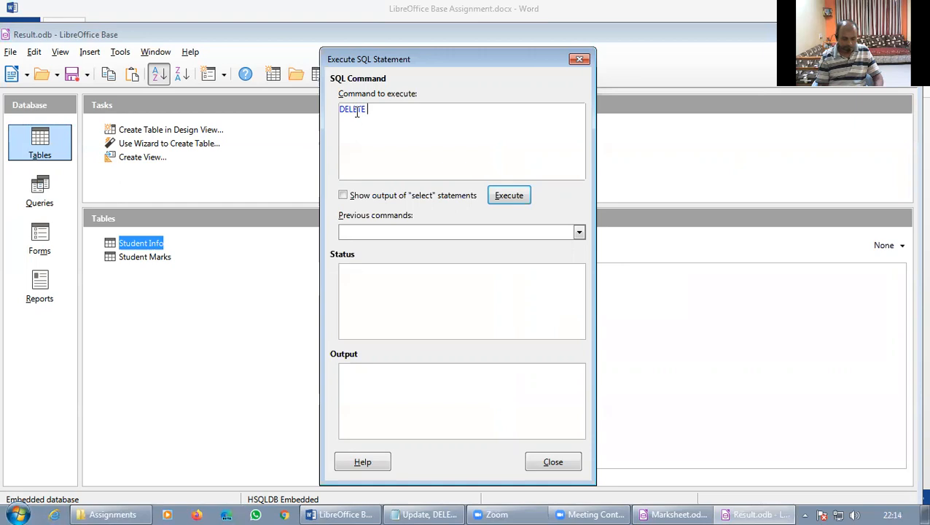
text( FROM)
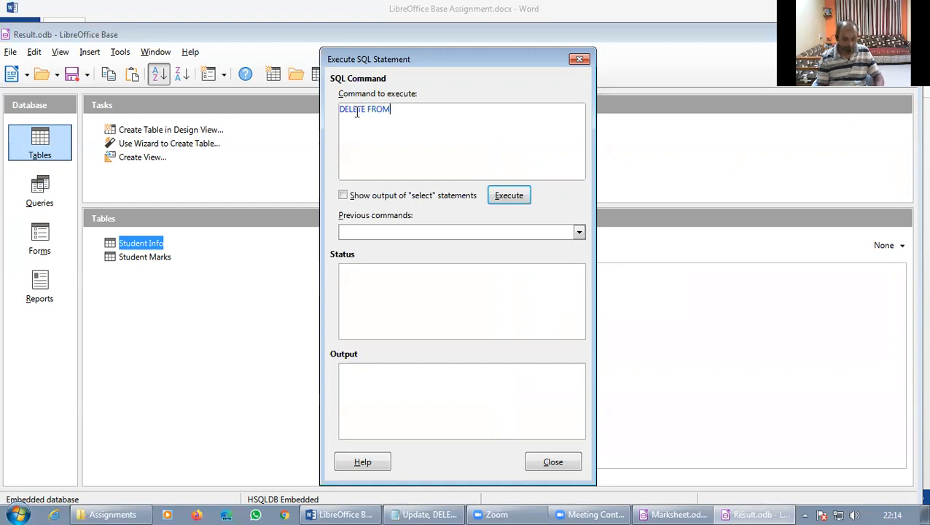
text( ")
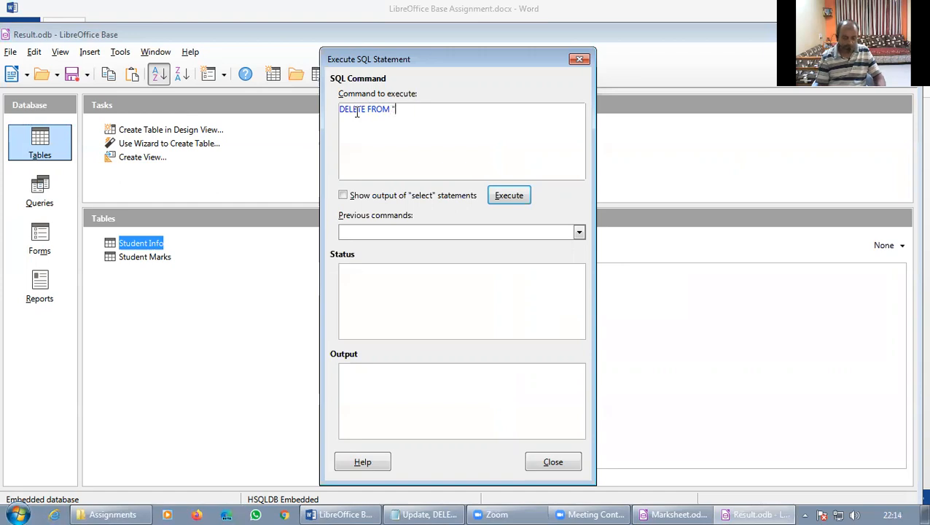
text(St)
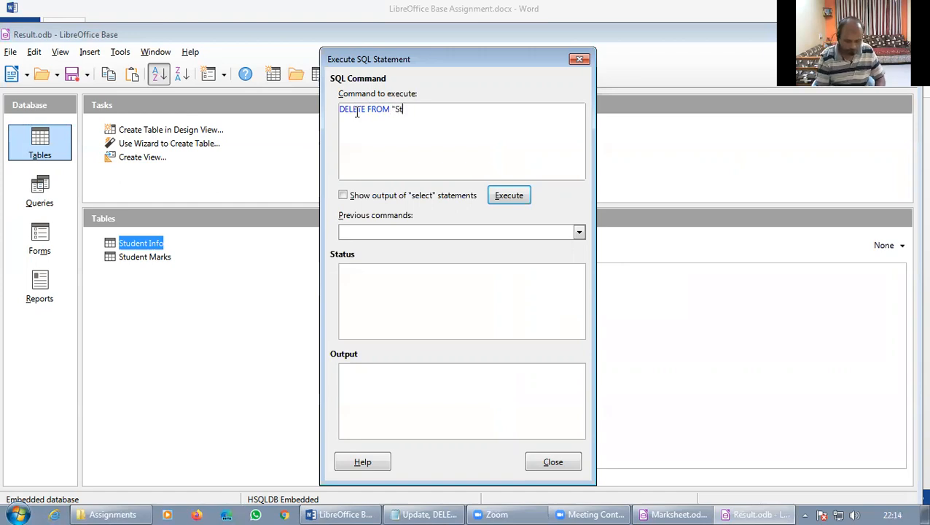
text(udent Info")
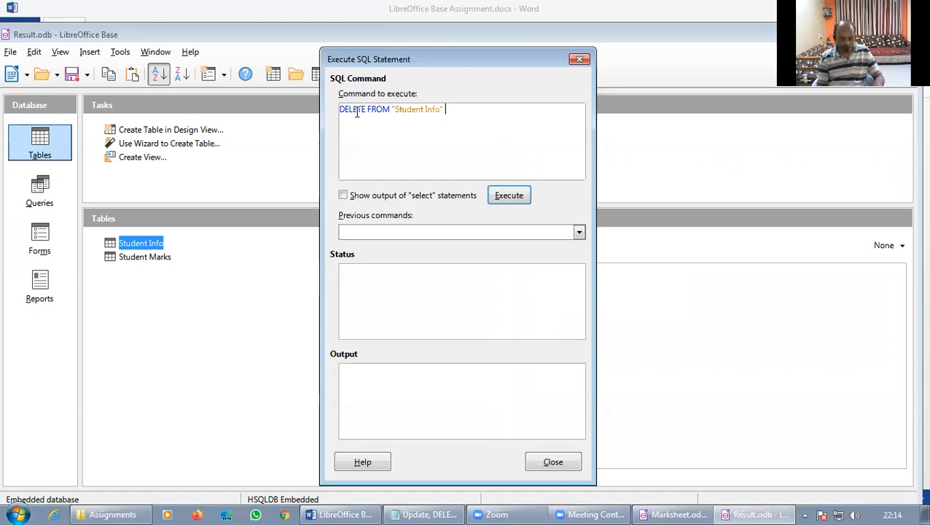
Complete the DELETE statement with the condition WHERE "Address"='Bandra'; and execute it, closing the SQL window.
text(Wh)
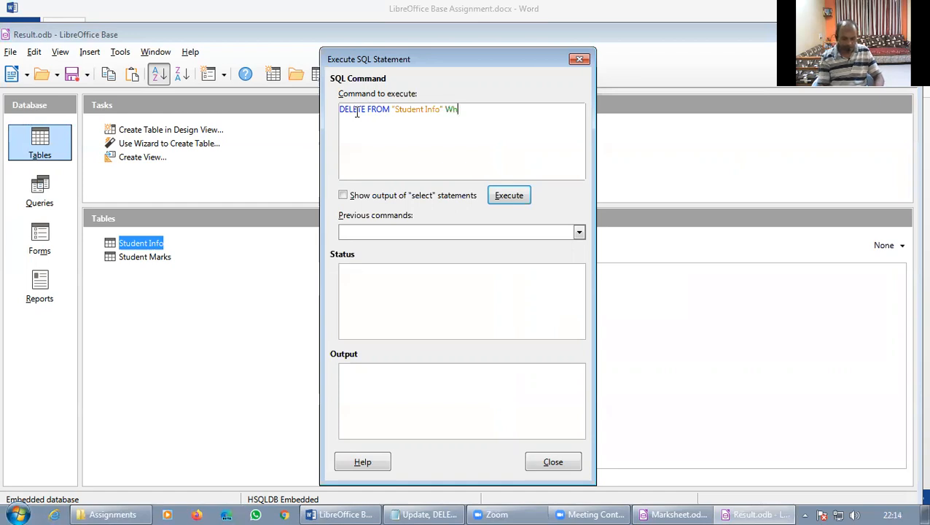
key(BackSpace)
text(HERE)
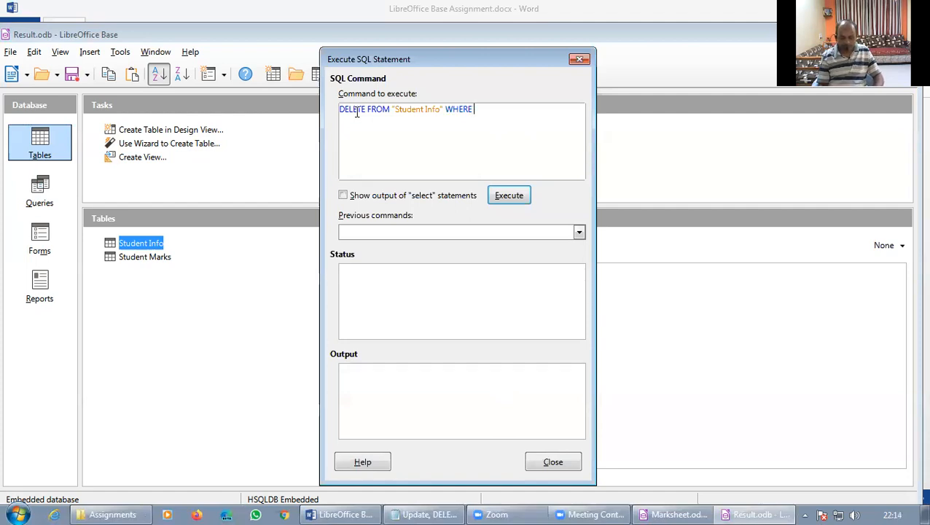
text("Address)
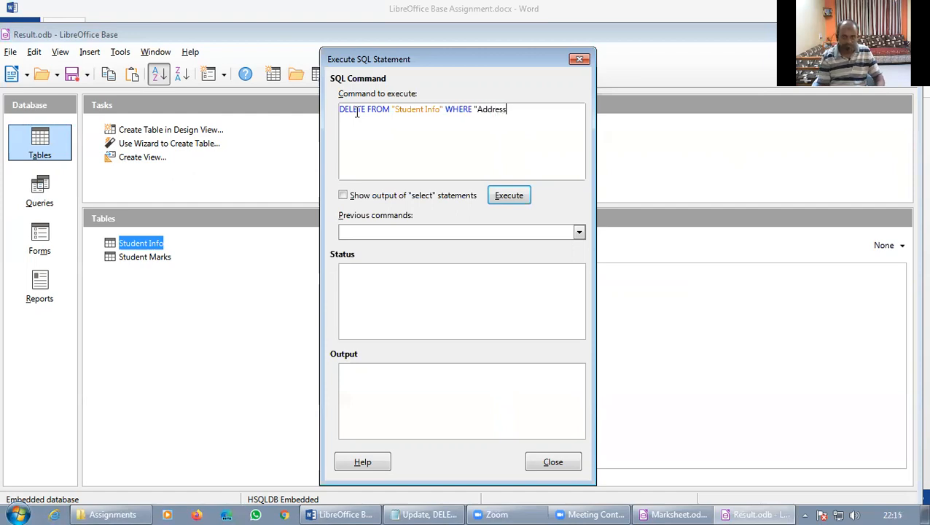
text(")
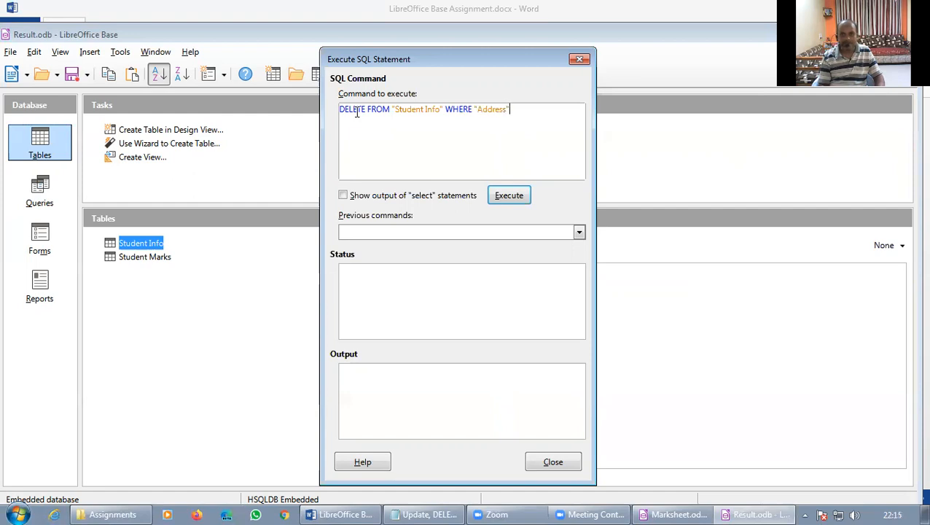
text( =)
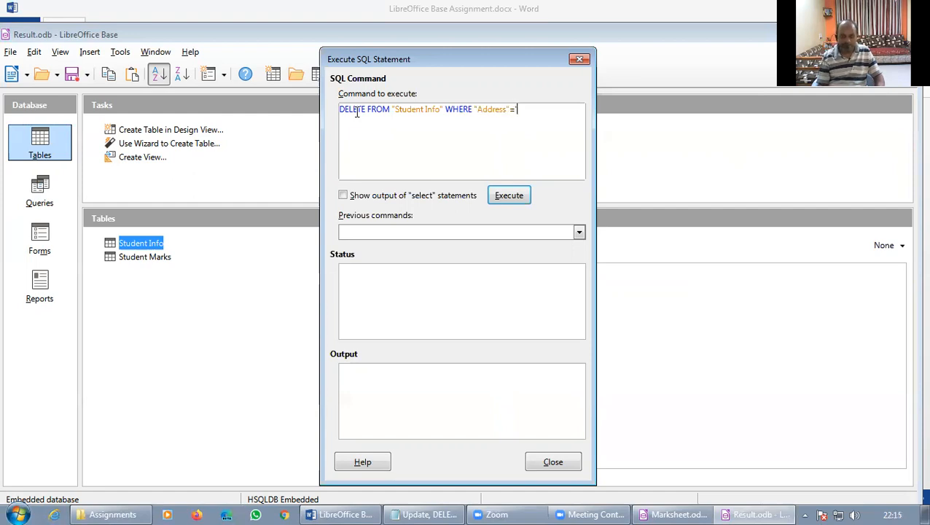
text('B)
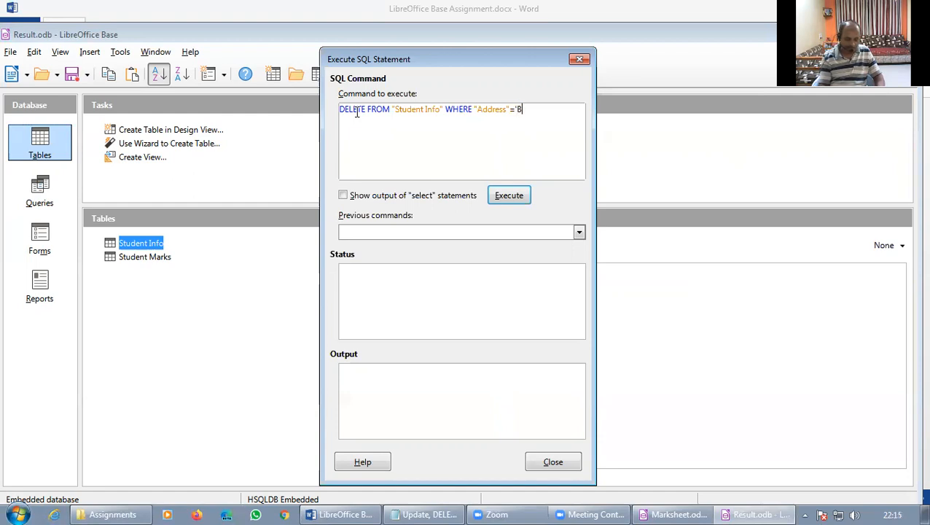
text(and)
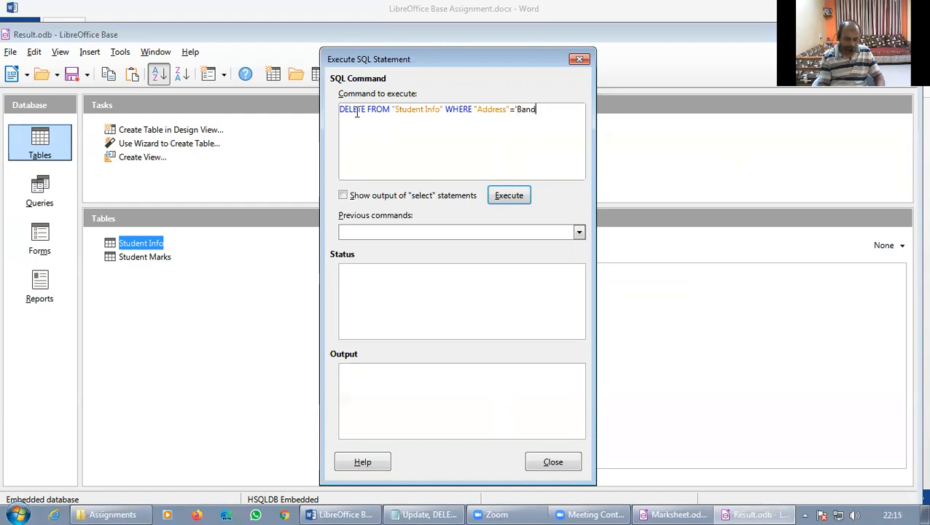
text(ra';)
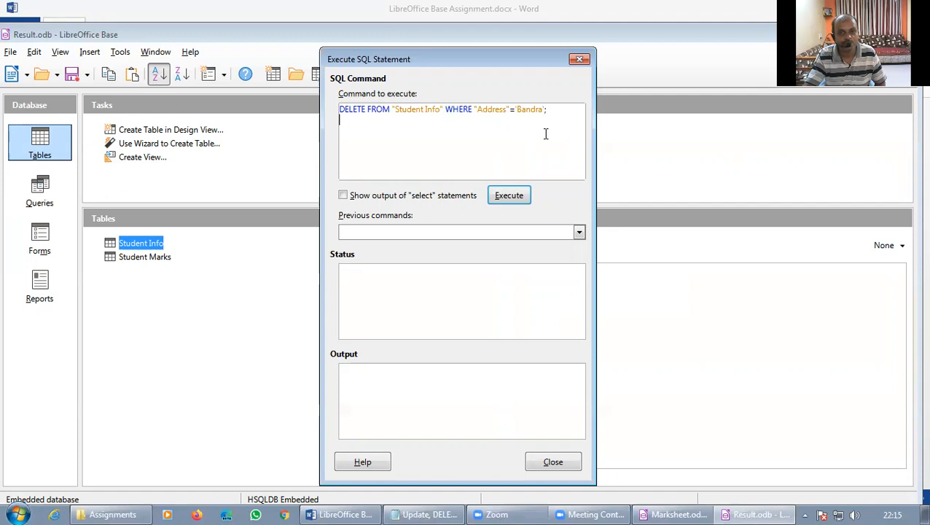
click(509, 200)
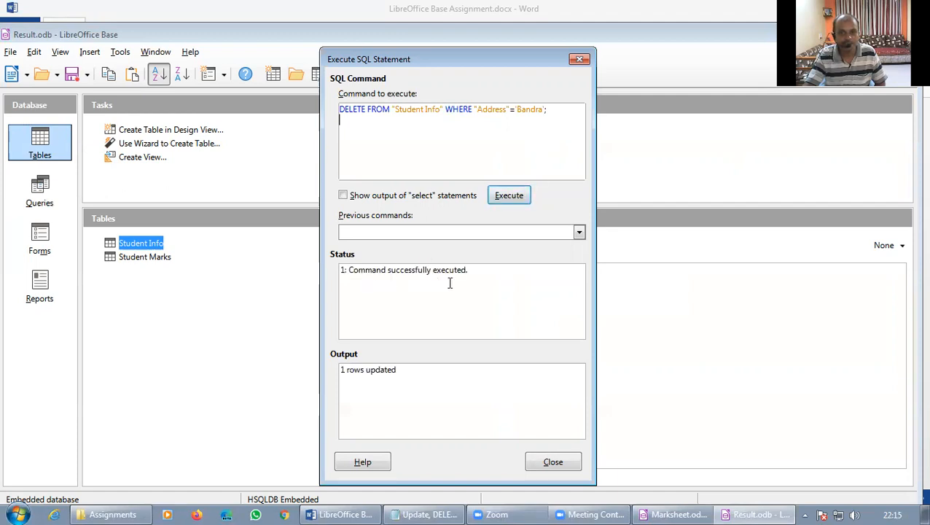
click(561, 465)
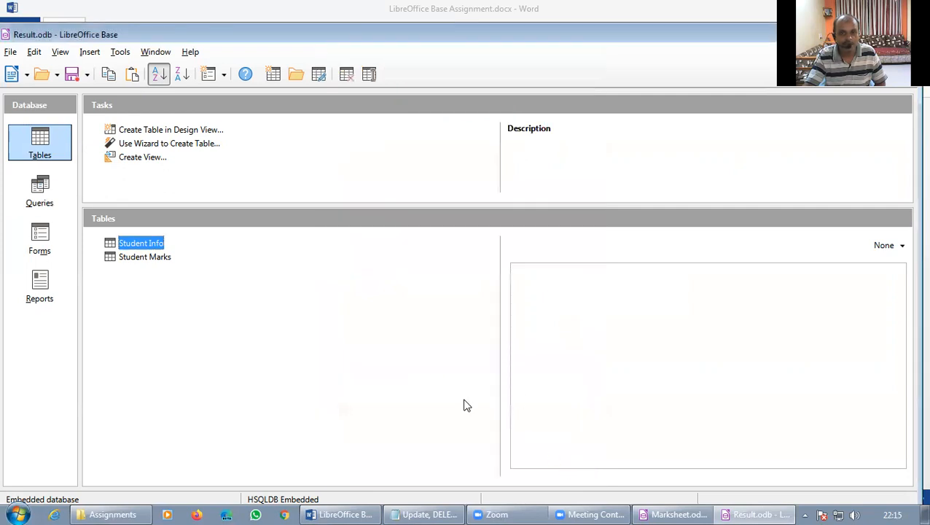
Check the remaining records in the Student Info table, close it and return to the Word assignment.
double_click(142, 247)
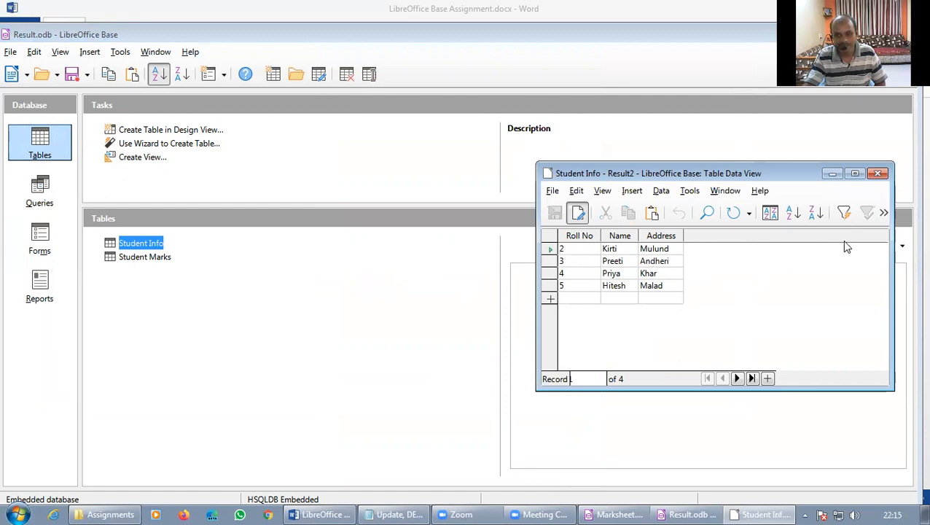
click(878, 175)
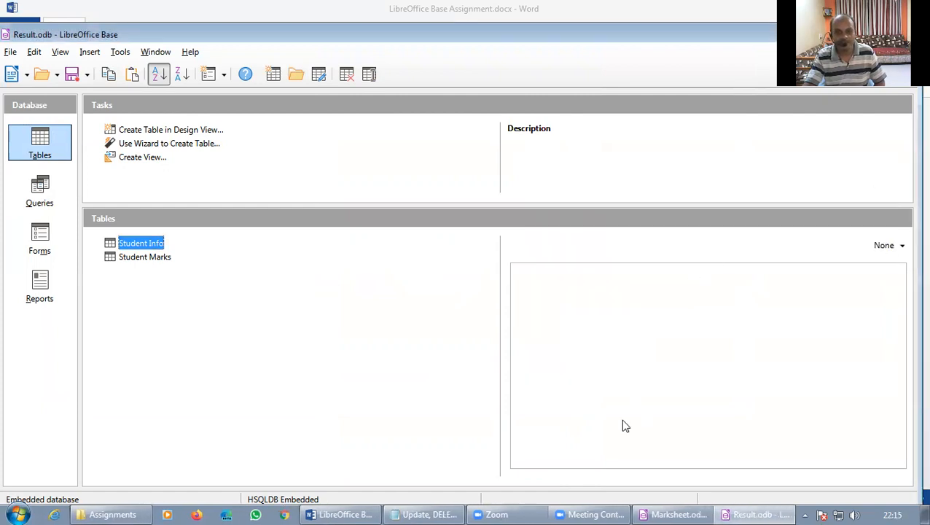
click(347, 511)
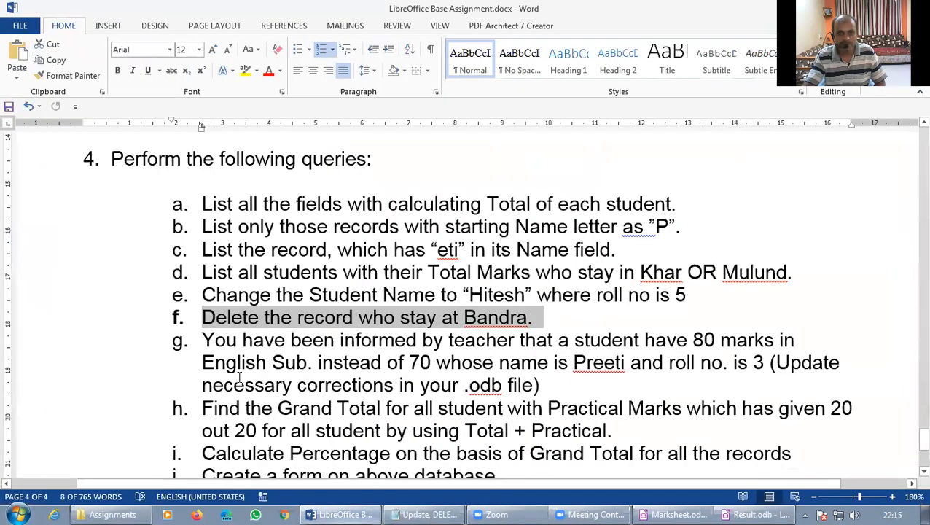
Read question g about correcting the English marks, highlighting the student's name and roll number 3.
click(208, 340)
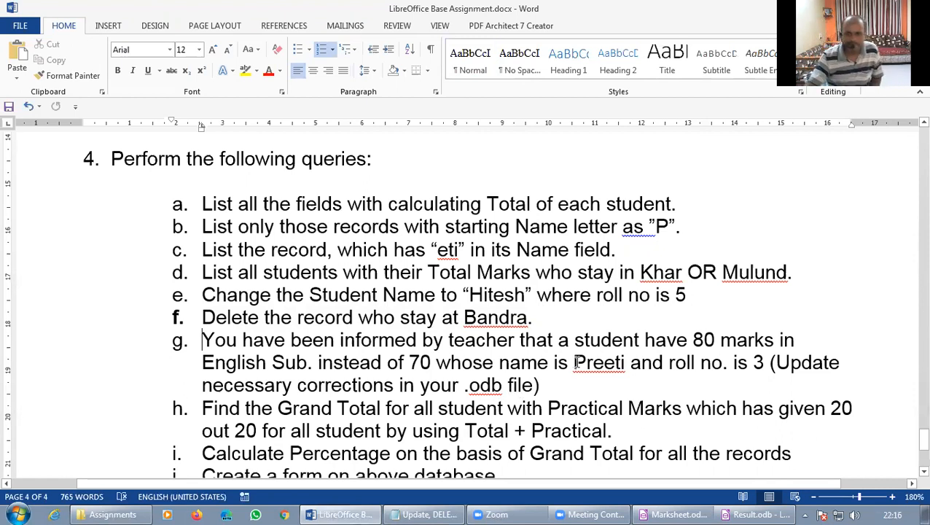
drag(573, 362, 626, 368)
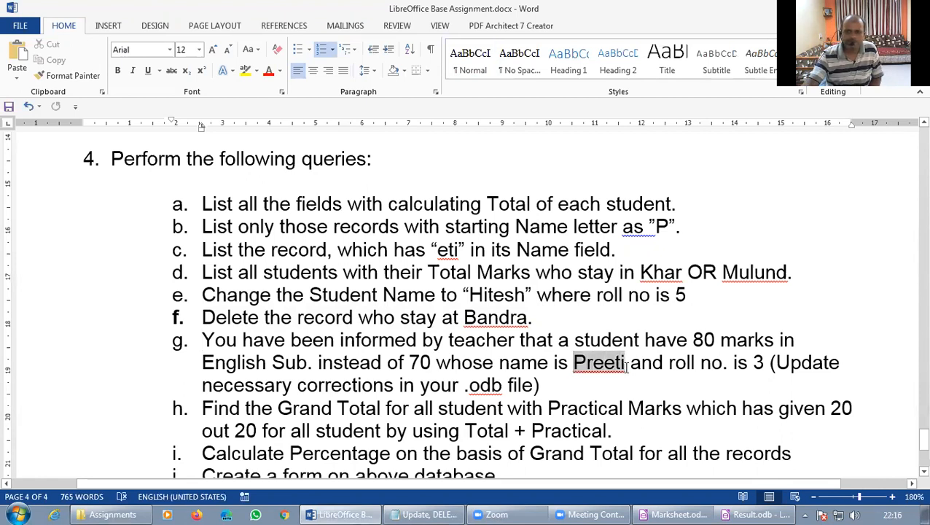
click(759, 362)
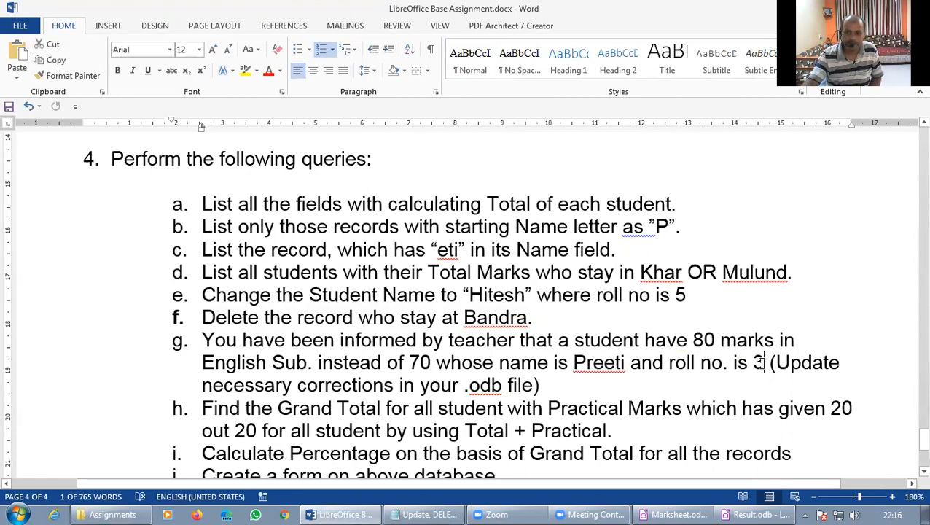
drag(763, 362, 752, 362)
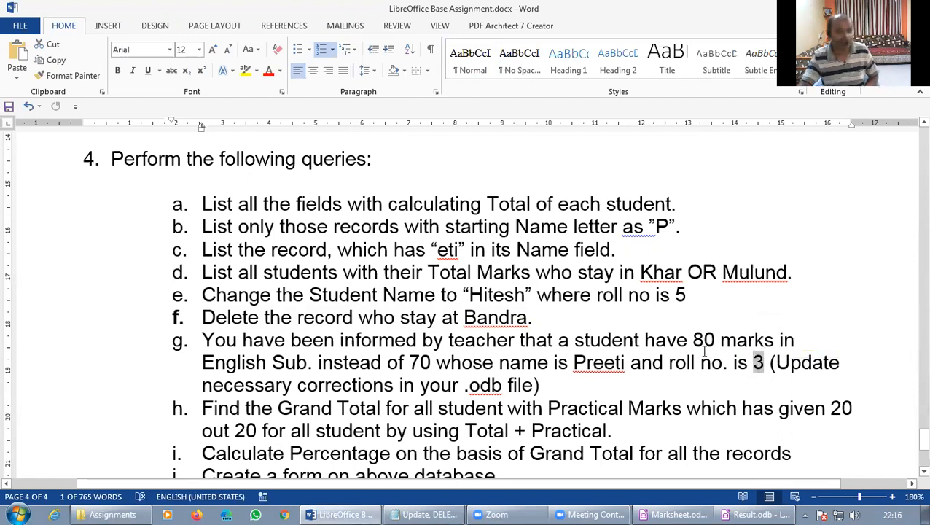
Switch to LibreOffice Base, open the SQL statement window and begin the statement UPDATE "Student Marks".
key(alt+Tab)
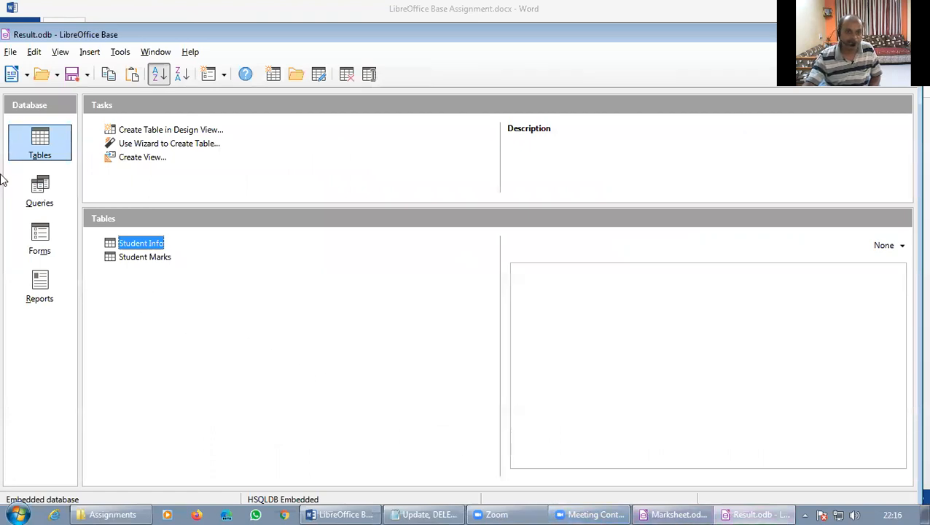
click(120, 51)
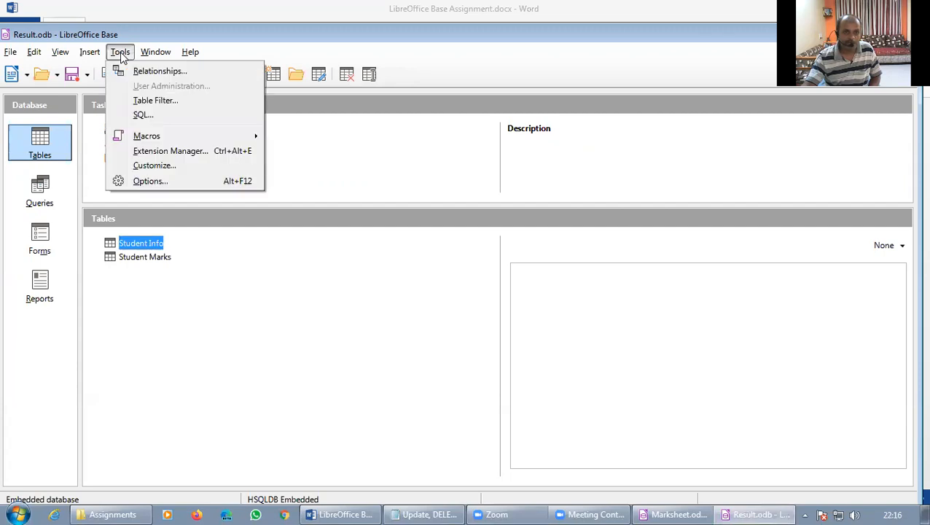
click(158, 115)
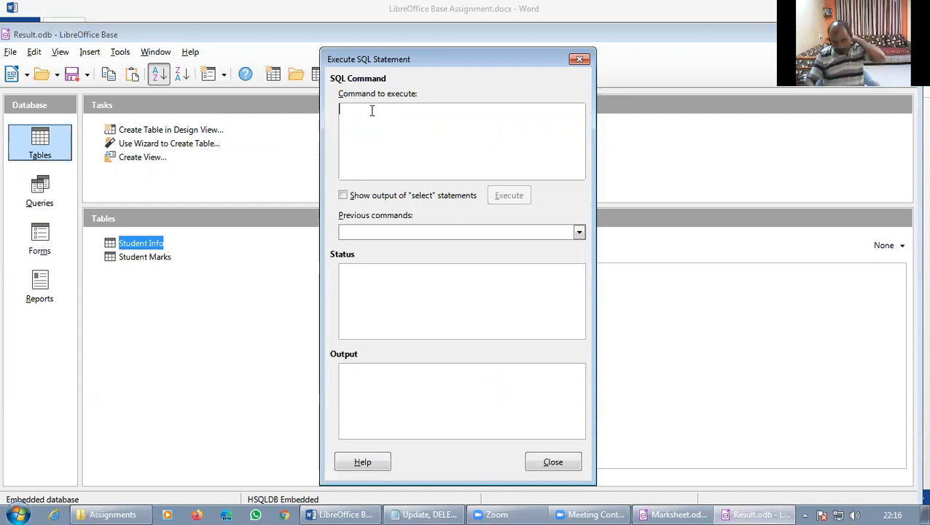
text(U)
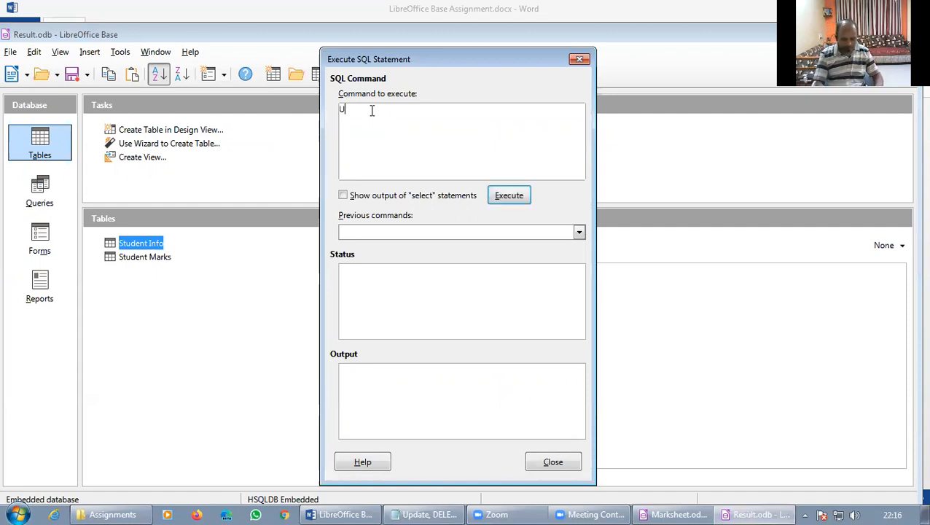
text(PDATE)
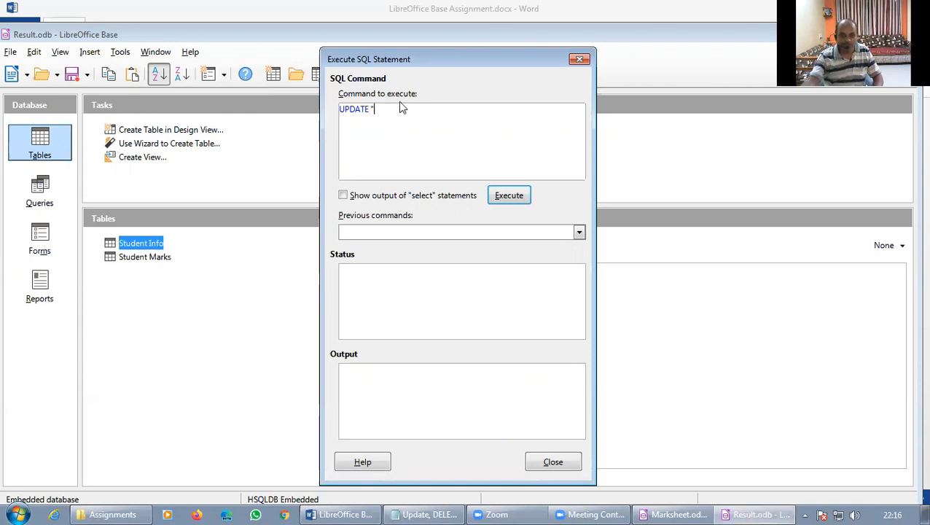
text(S)
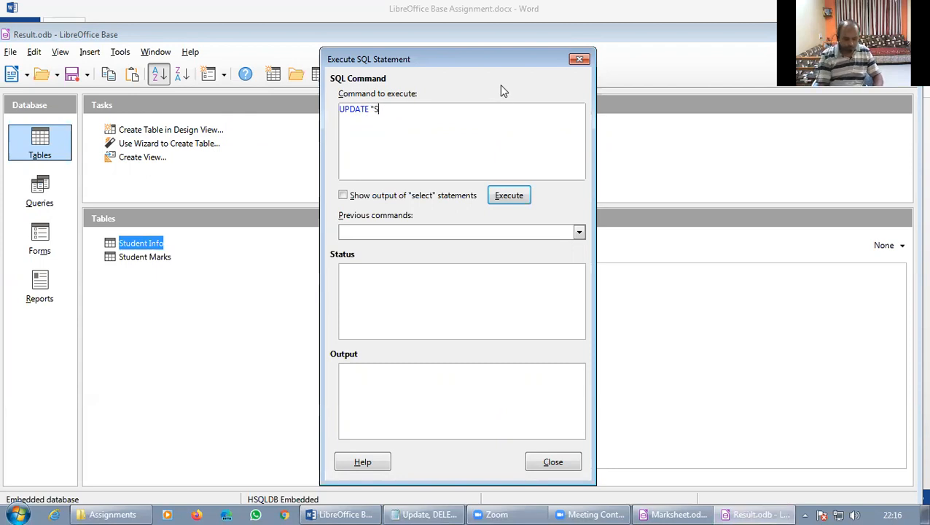
text(tud)
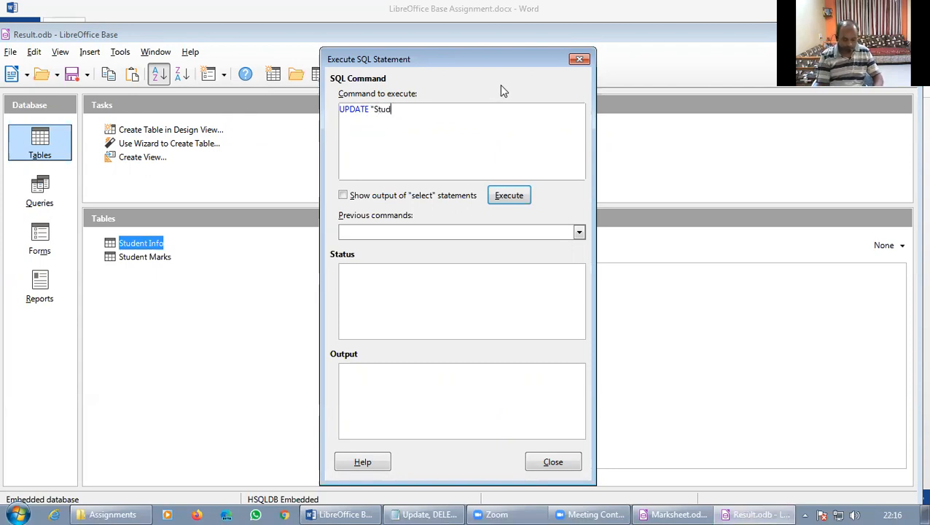
text(ent )
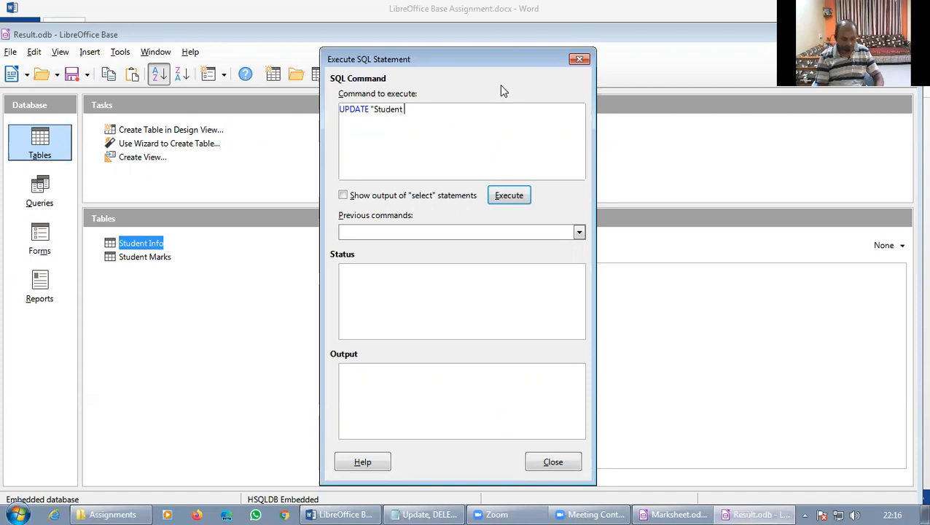
text(Marks)
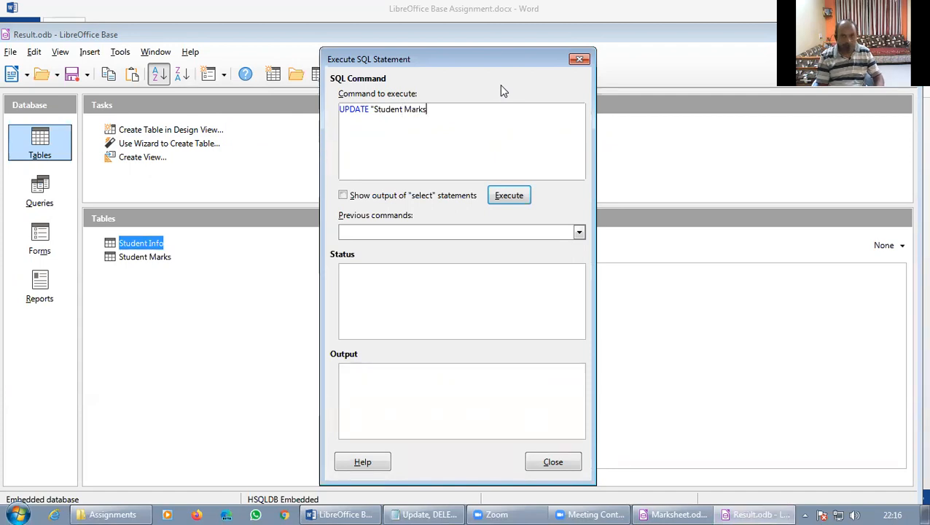
text(")
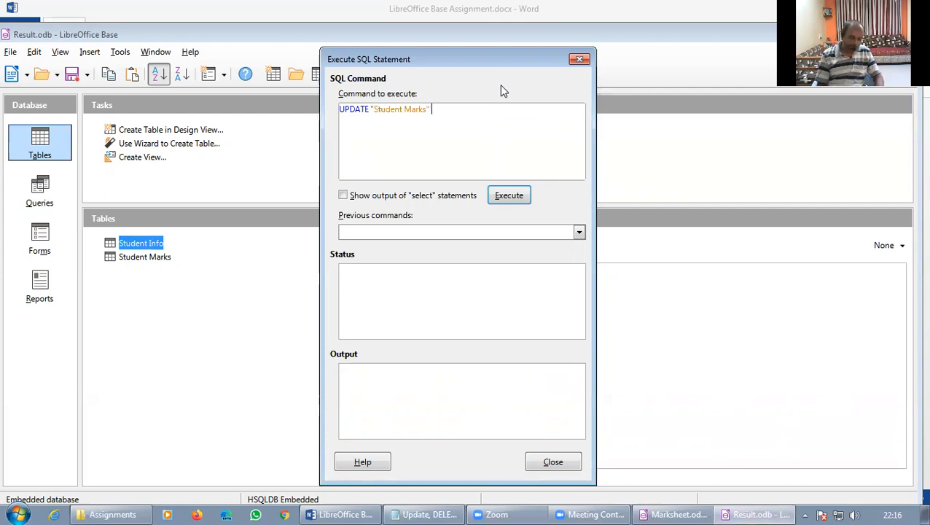
Extend the UPDATE statement with SET "Eng"='80' followed by the WHERE keyword.
text( SET)
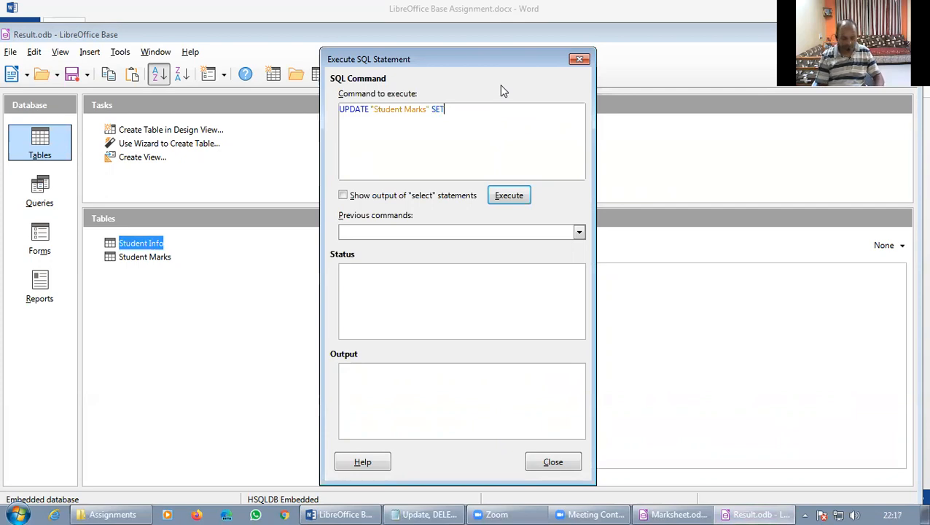
text( "EN)
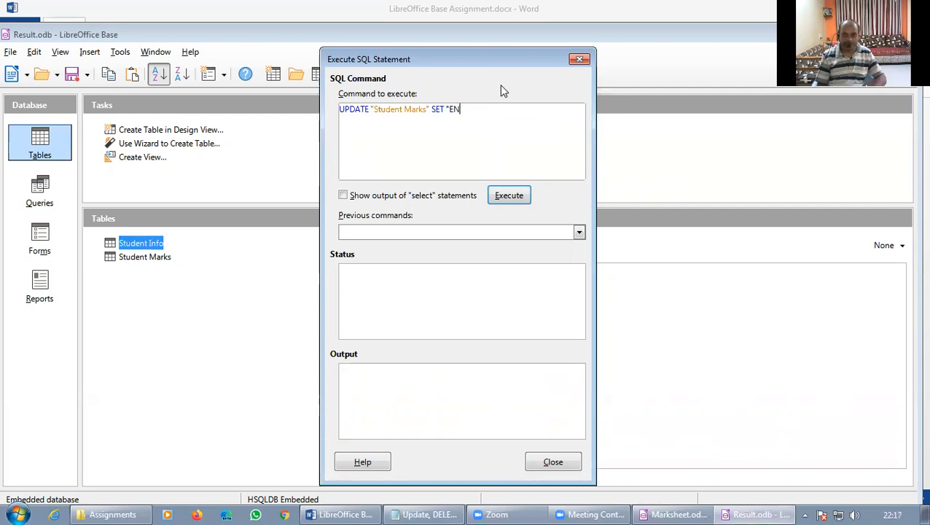
key(BackSpace)
text(ng")
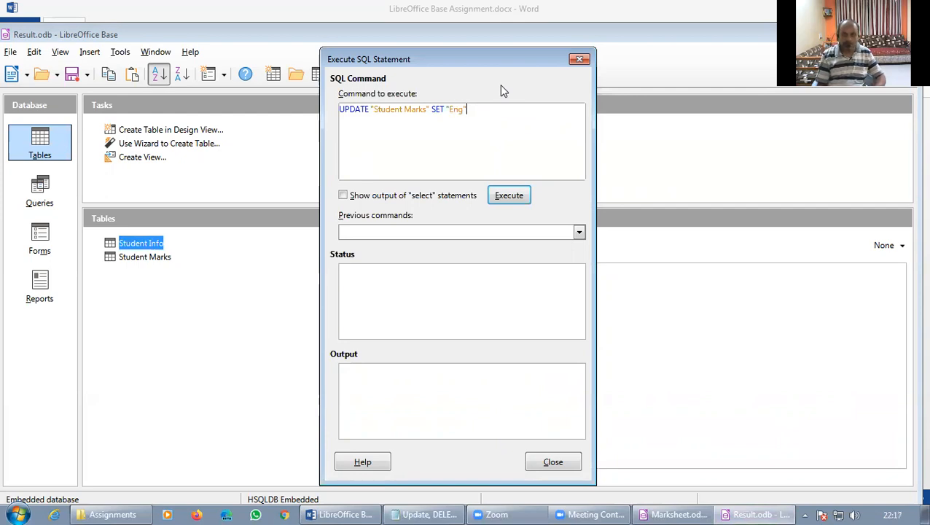
text(='80' WHERE)
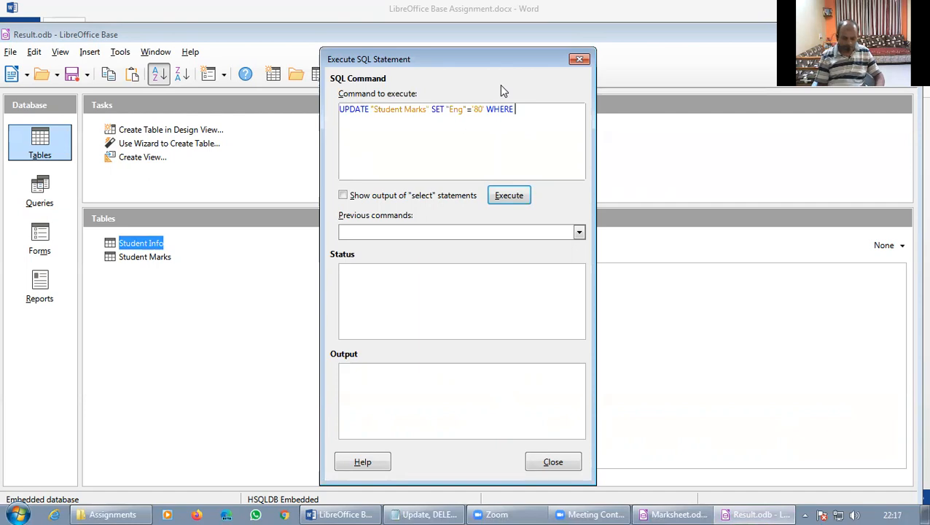
Complete the condition "Roll No"='3'; after checking the assignment, then execute the UPDATE statement and close the SQL window.
text(")
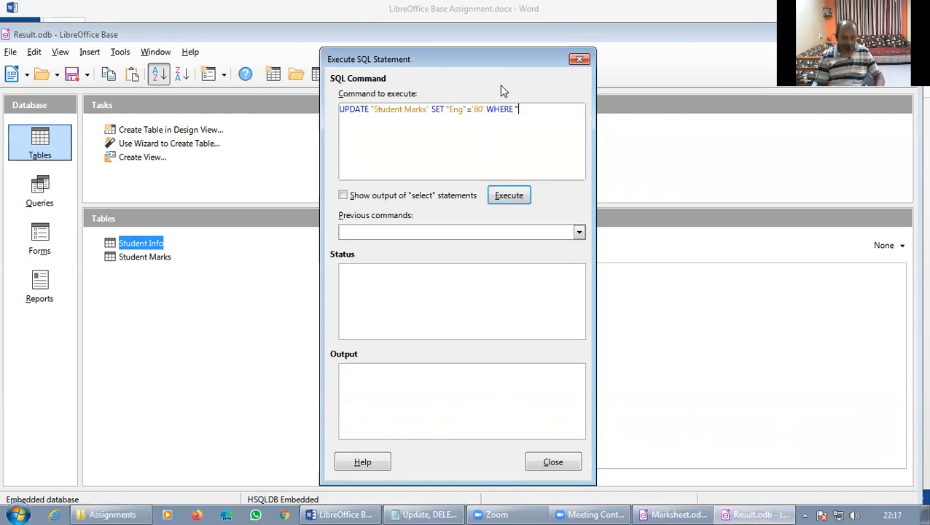
text(Roll )
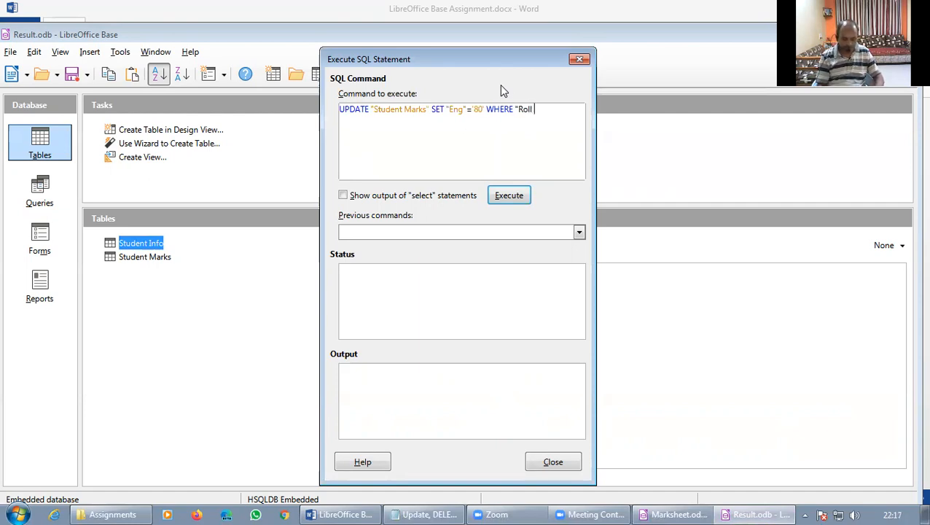
text(No"=)
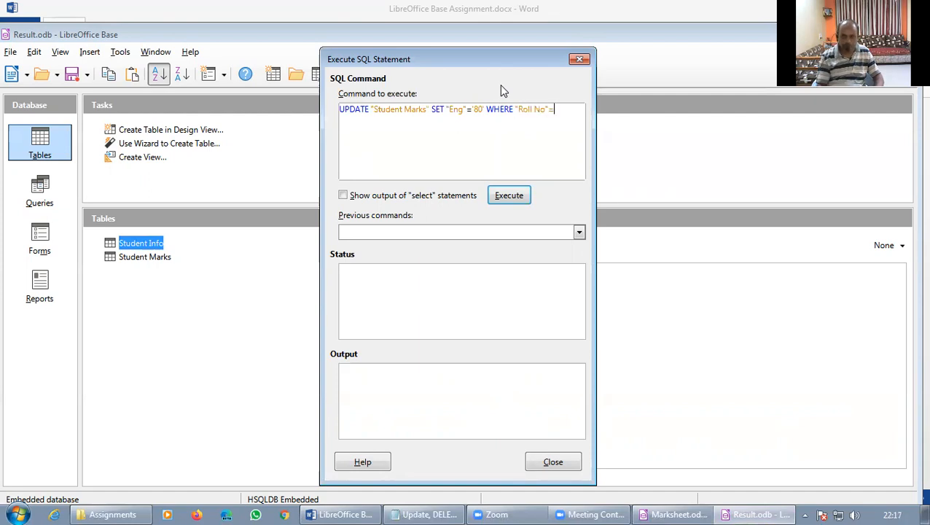
click(340, 511)
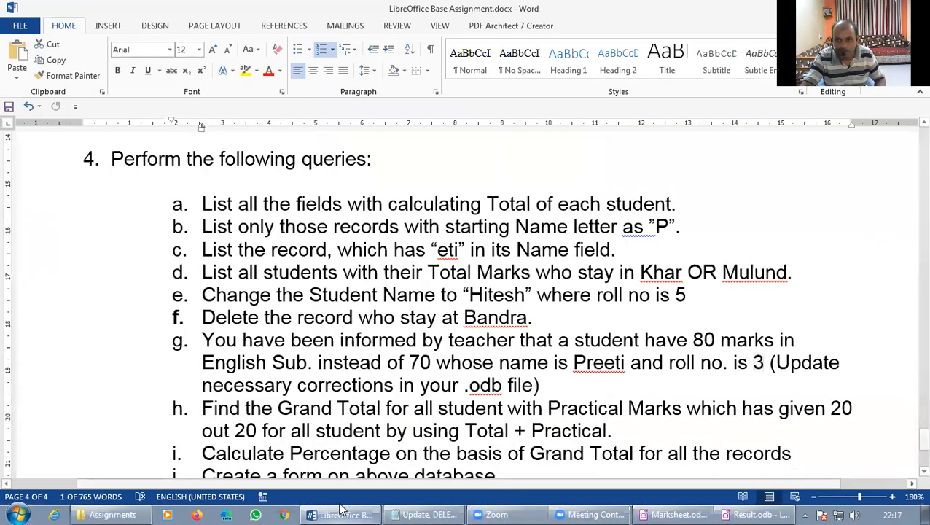
click(340, 510)
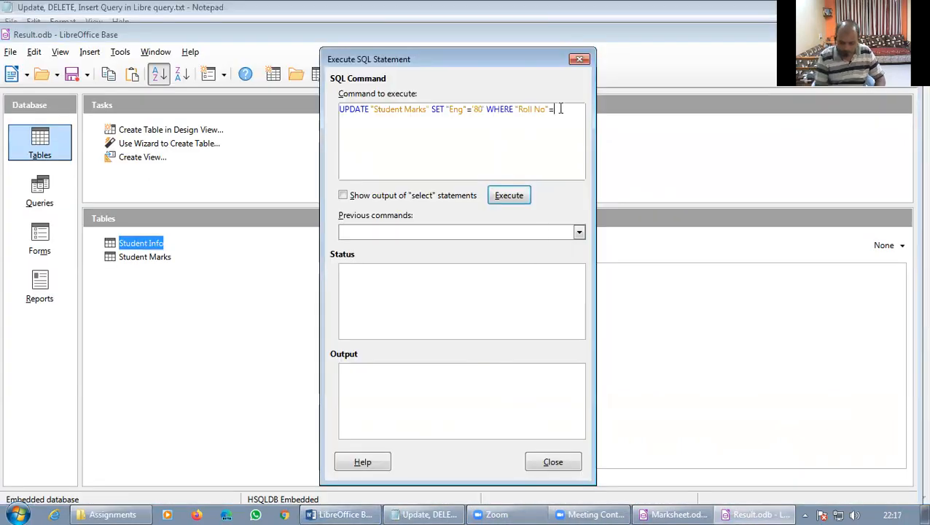
text('3)
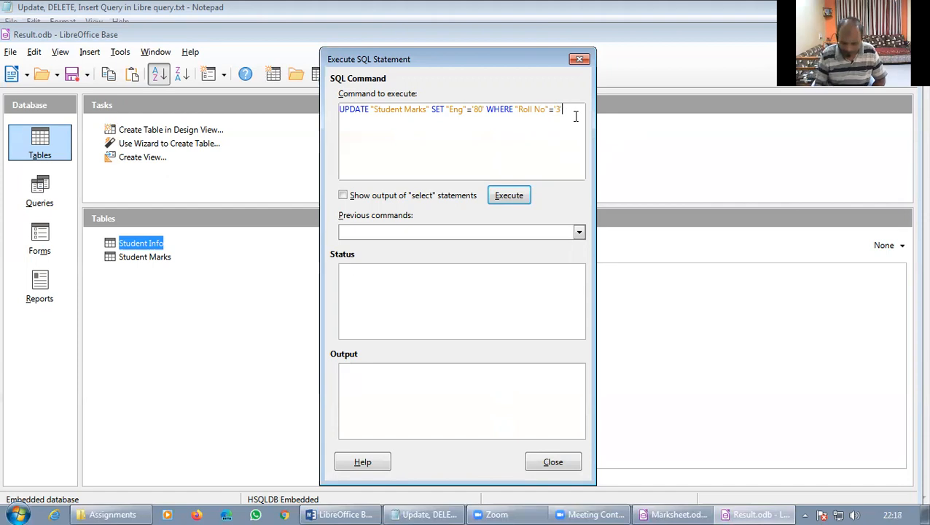
text(;)
key(Return)
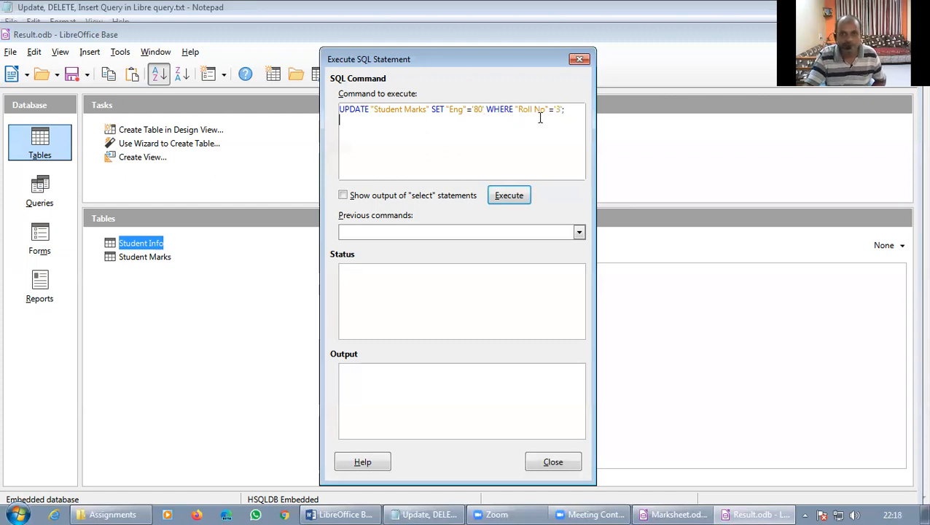
click(510, 197)
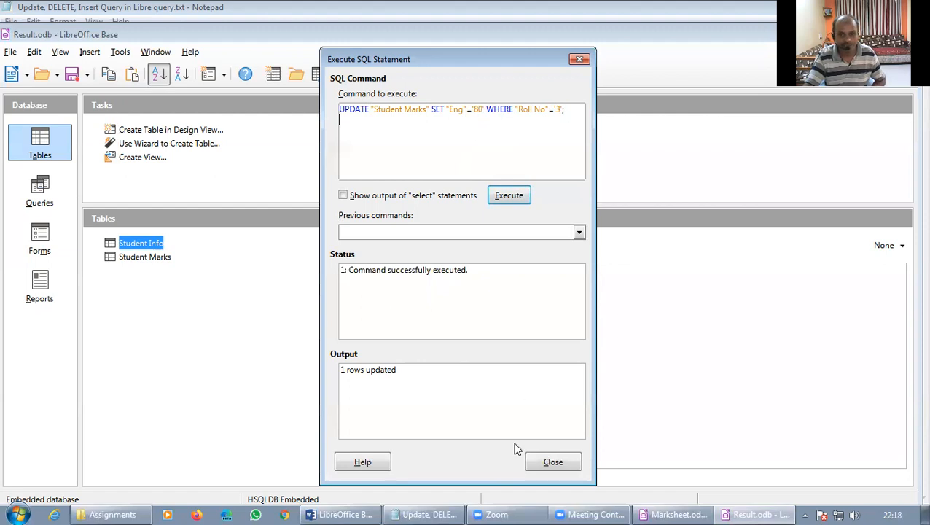
click(553, 463)
View the Student Info table and close it, then open the Student Marks table to check the English marks.
double_click(129, 245)
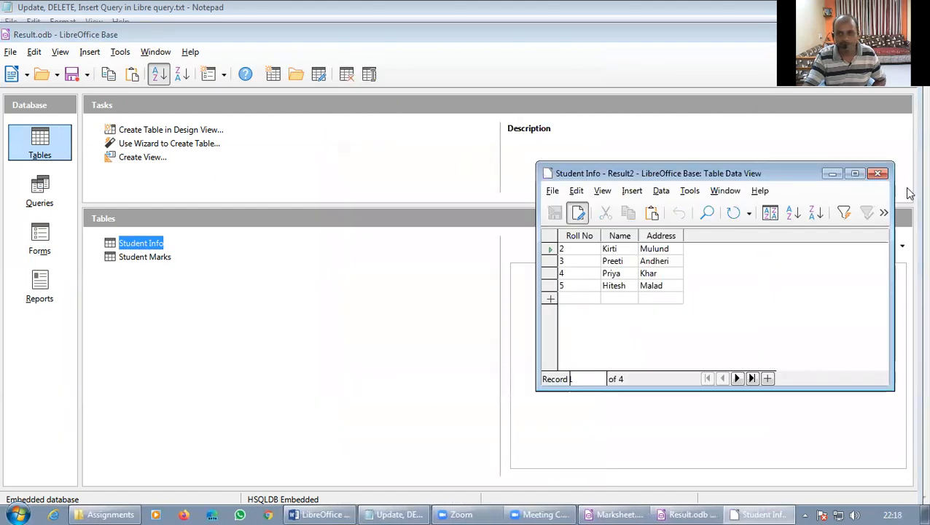
click(878, 174)
double_click(145, 259)
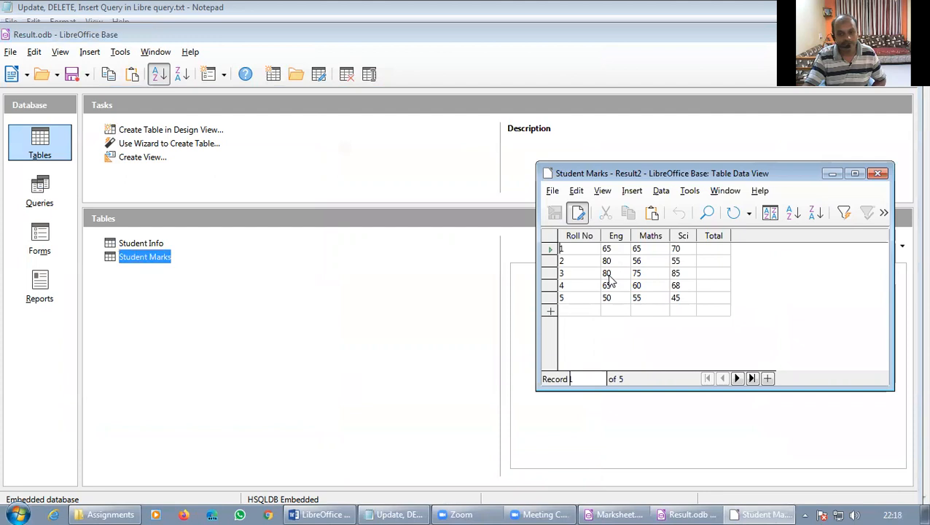
Set the Eng mark of roll number 3 to 50 directly in the Student Marks table, save the record and close the table.
click(614, 275)
click(604, 274)
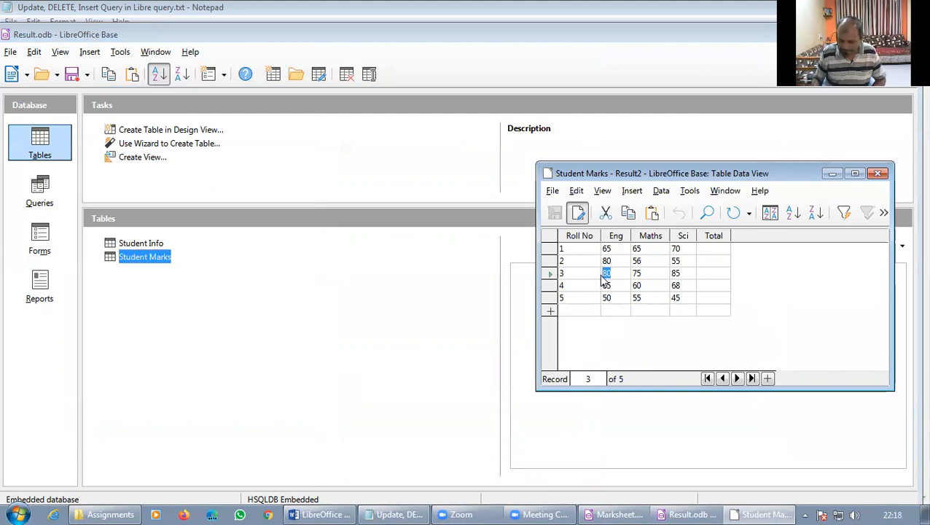
text(50)
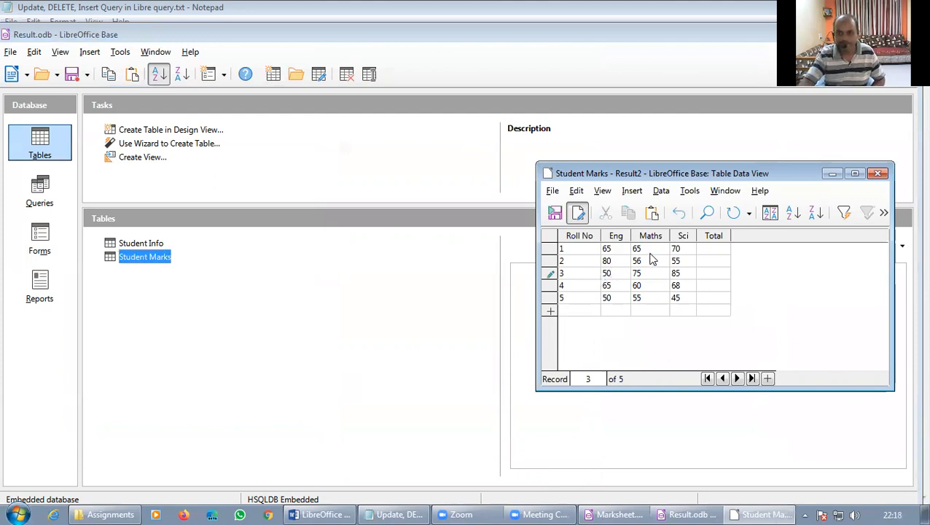
click(554, 212)
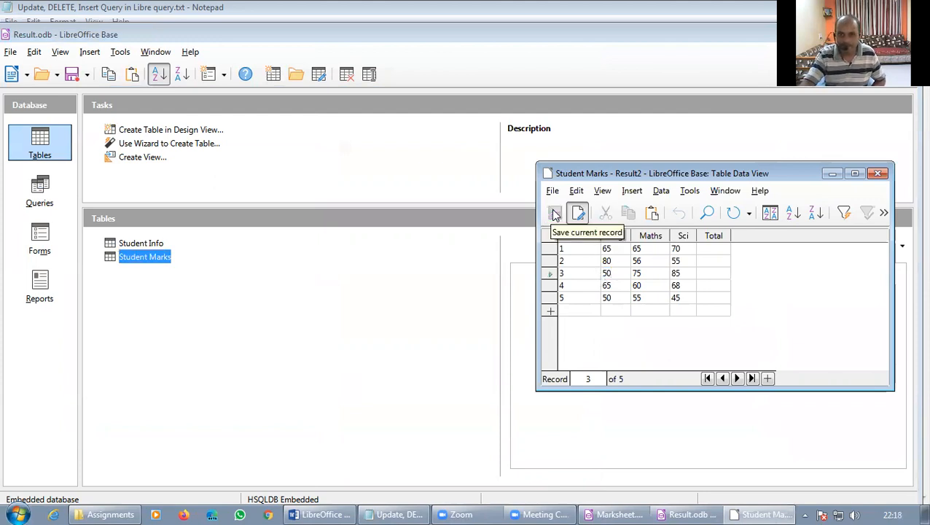
click(877, 174)
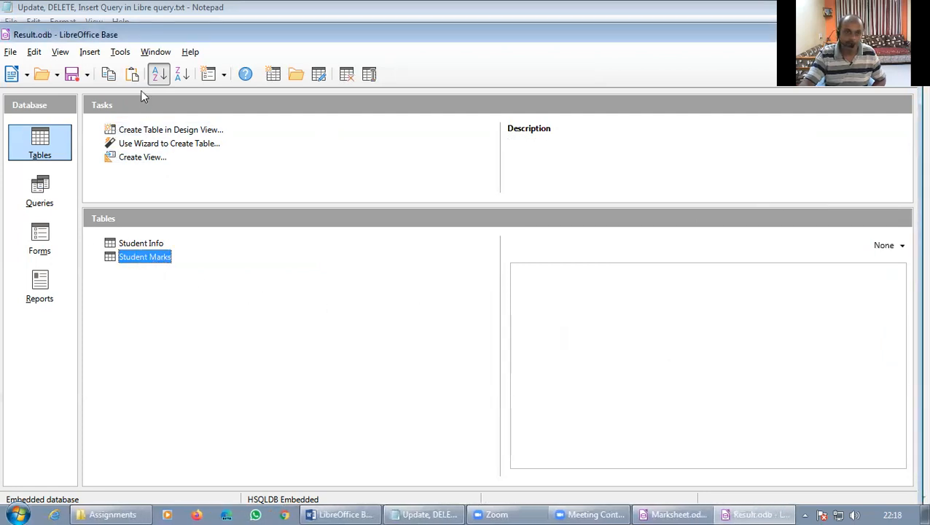
Open the SQL command window and begin the statement with UPDATE "Student Marks" SET.
click(119, 56)
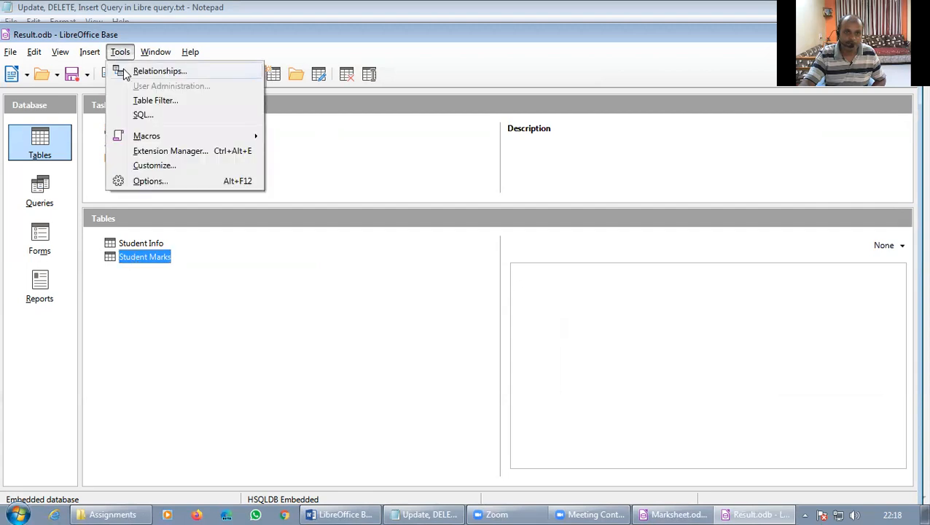
click(138, 115)
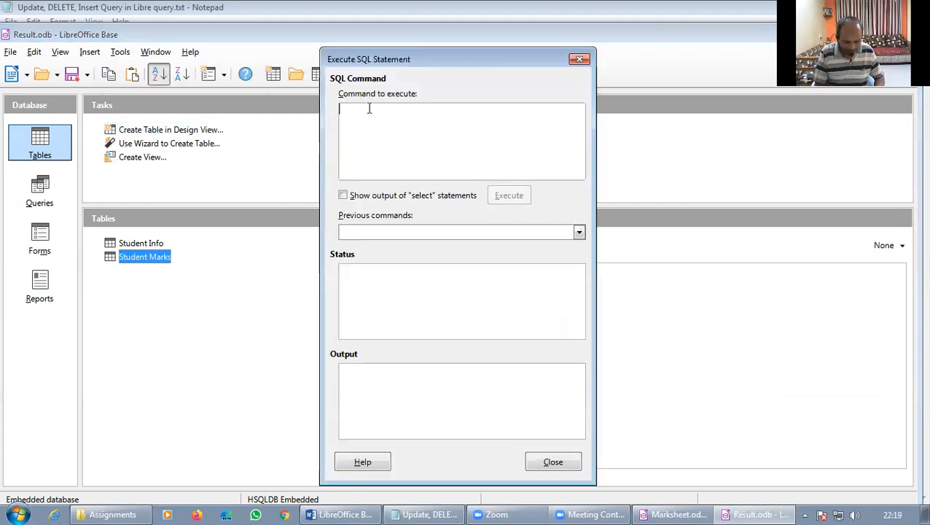
text(UPA)
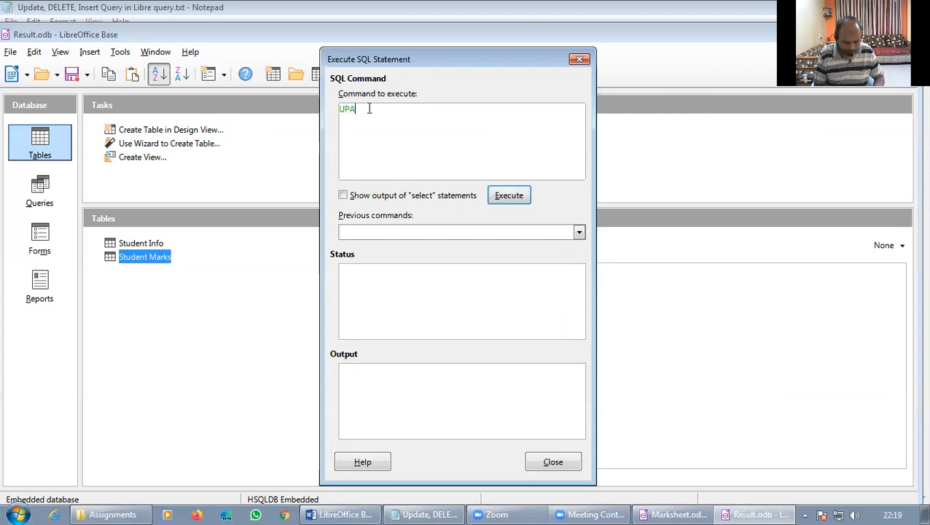
text(DRE)
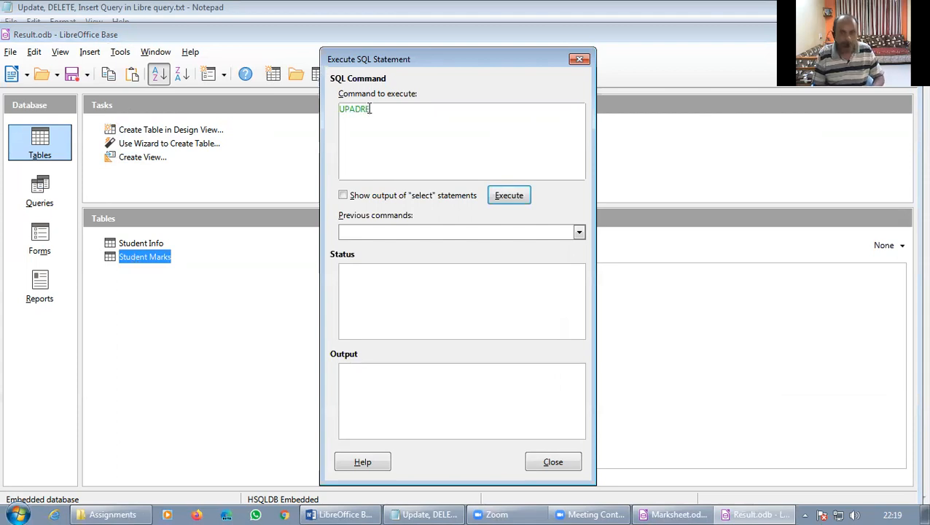
key(BackSpace)
key(BackSpace)
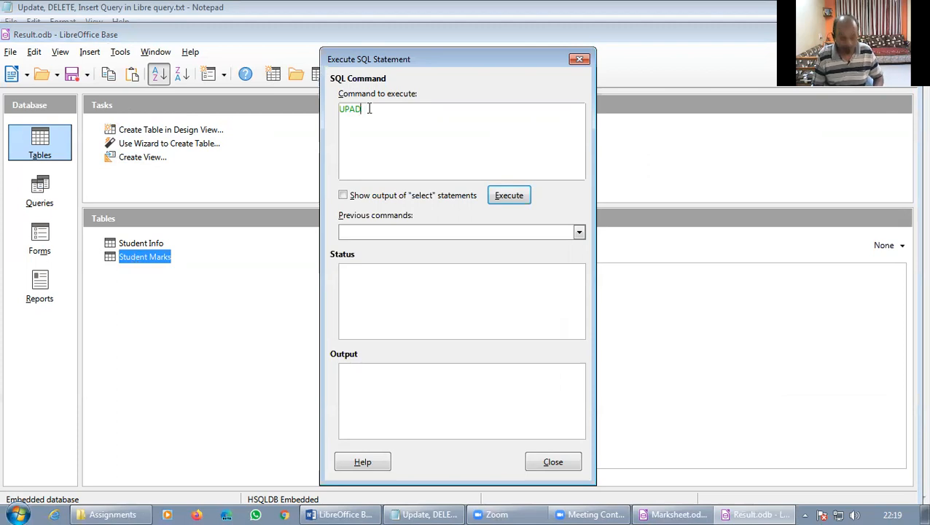
key(BackSpace)
key(BackSpace)
text(Date)
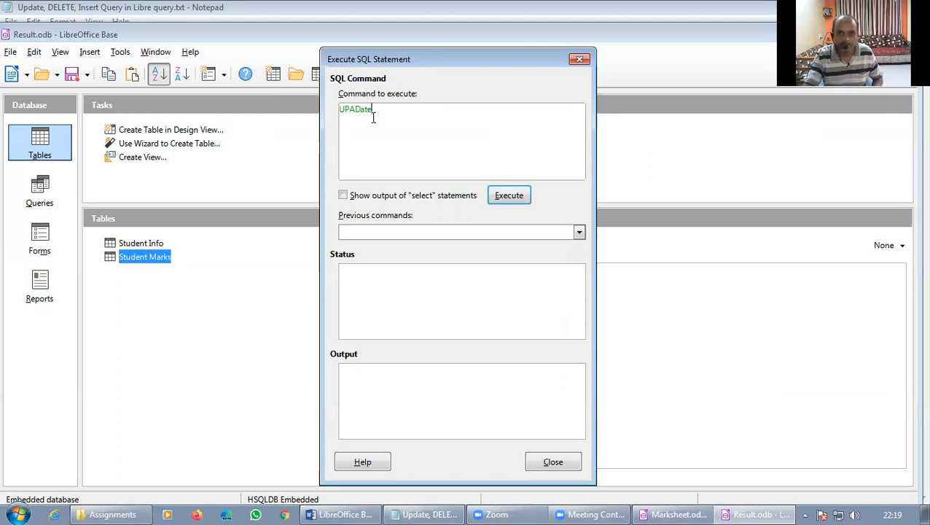
click(356, 108)
key(BackSpace)
click(388, 113)
key(BackSpace)
key(BackSpace)
key(BackSpace)
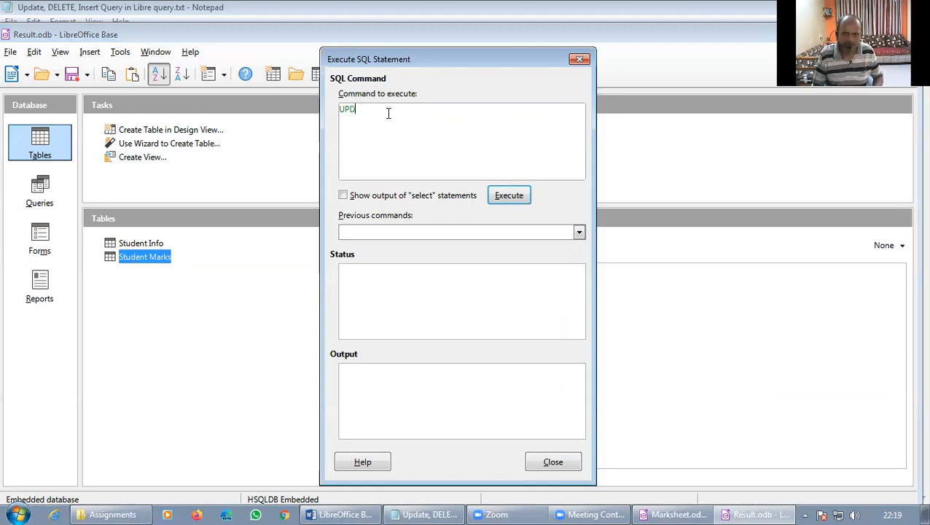
text(AT)
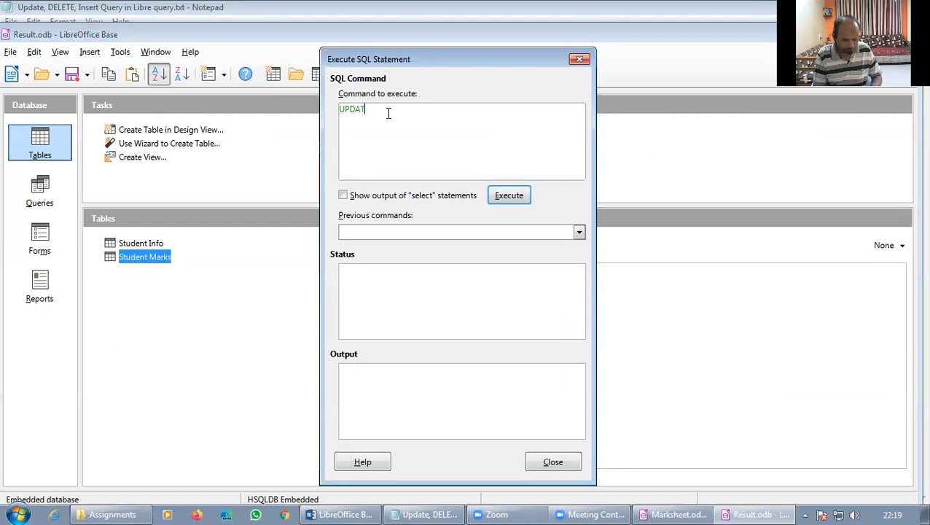
text(E "Student)
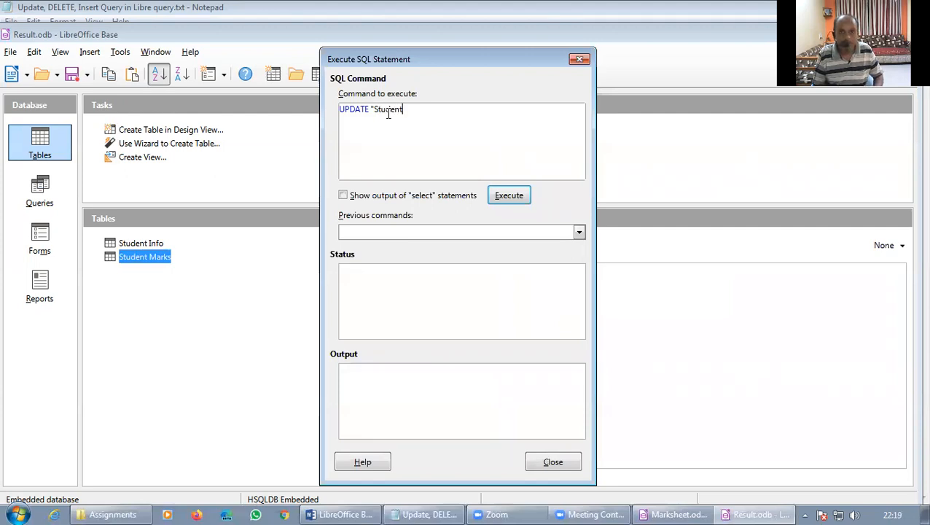
text(ks" SET)
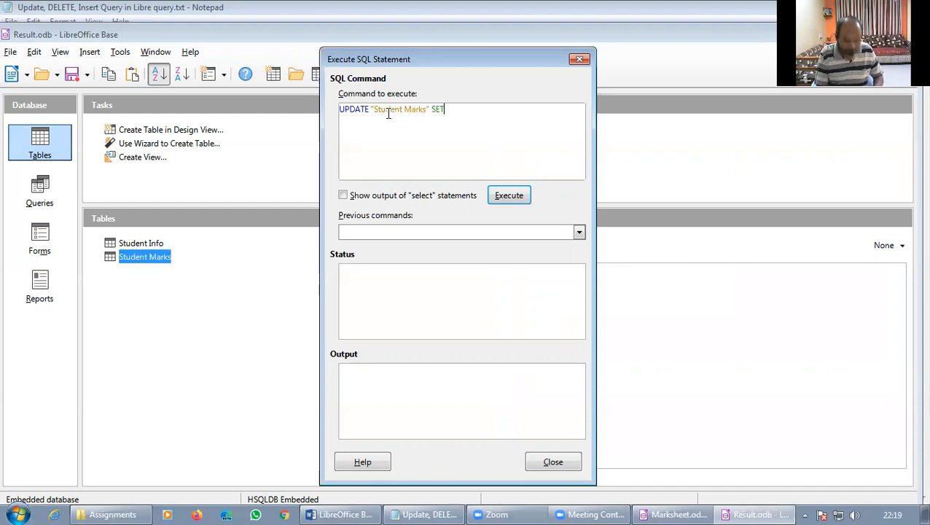
Complete the UPDATE statement with "Eng"='80' WHERE "Roll No"='3';.
text( "Eng" =)
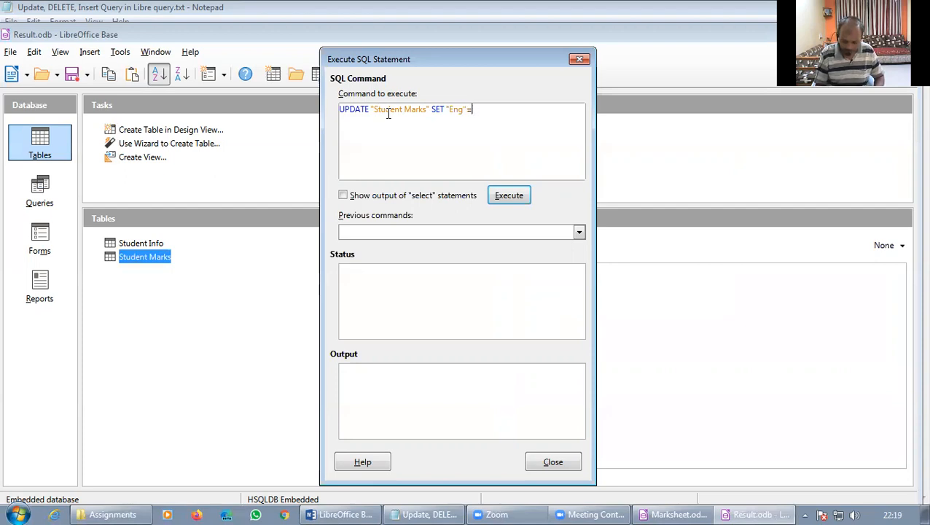
text('80')
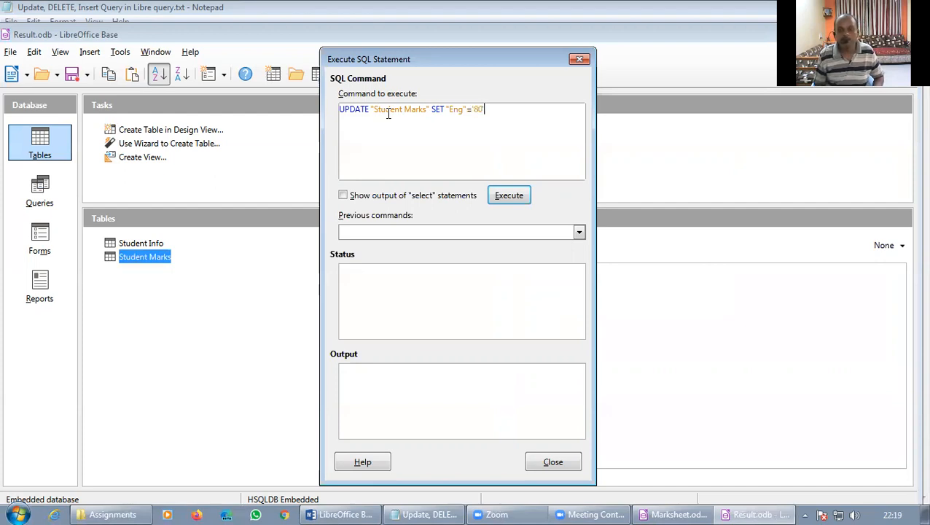
text( WHE)
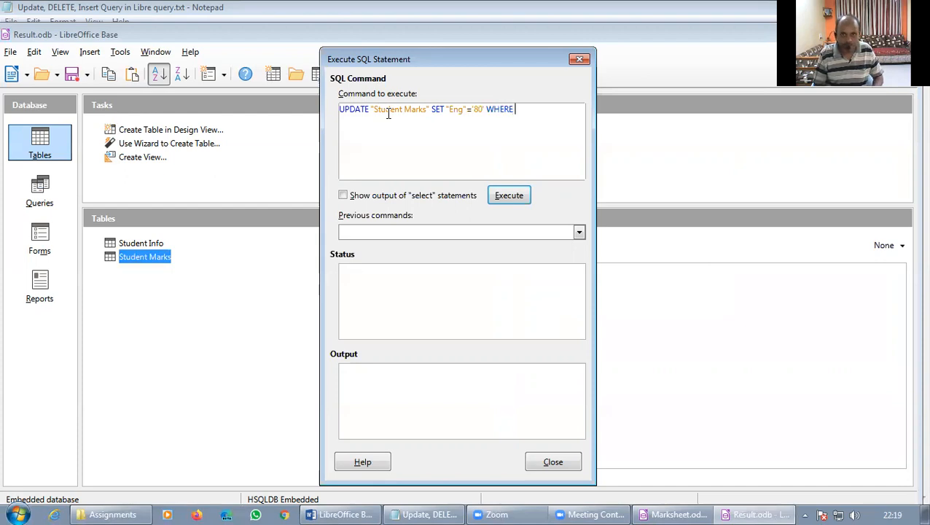
text(RE "Roll )
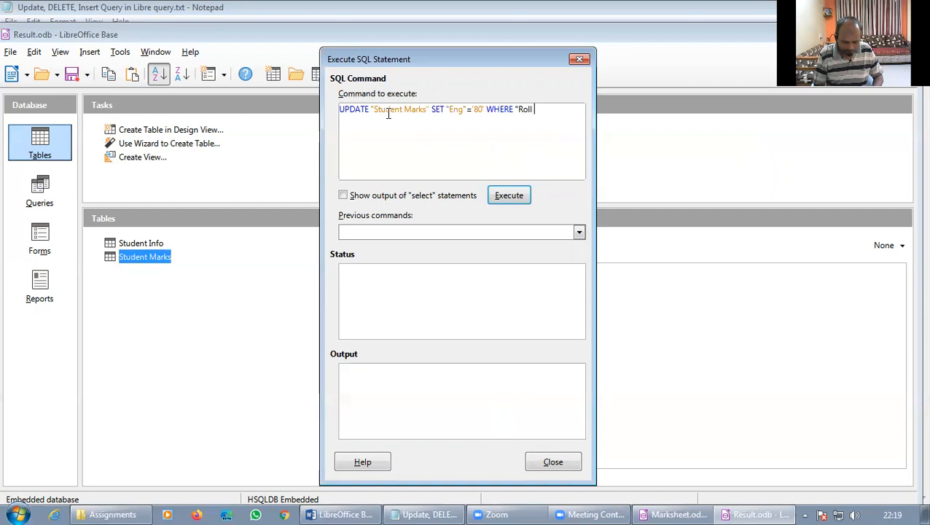
text(No")
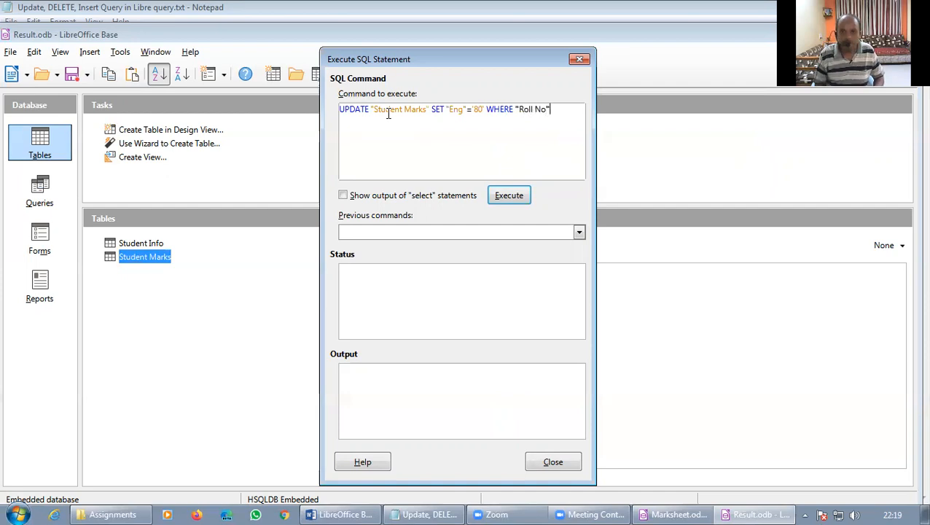
text(=)
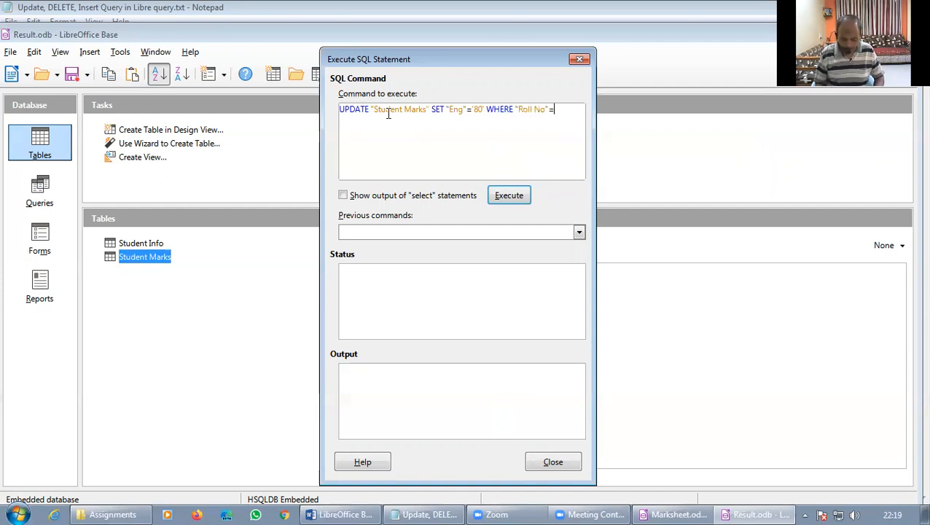
text('3)
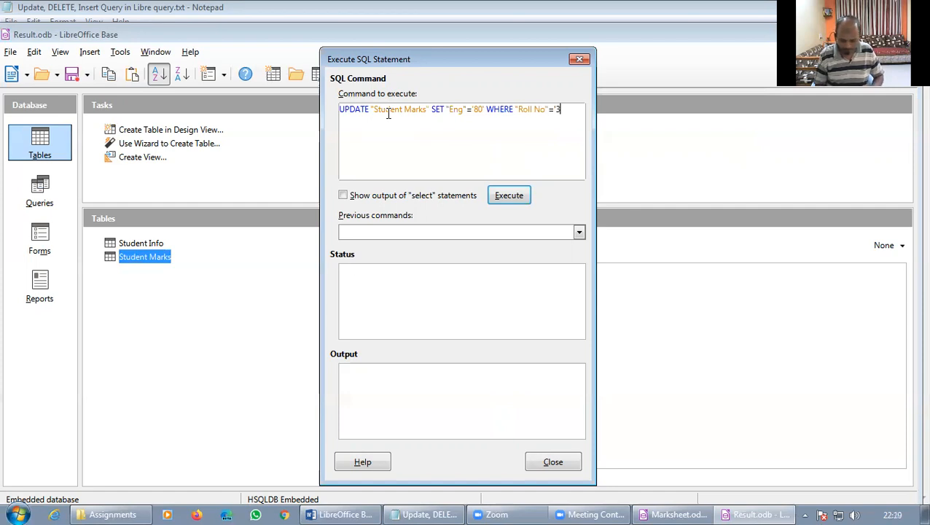
text(';)
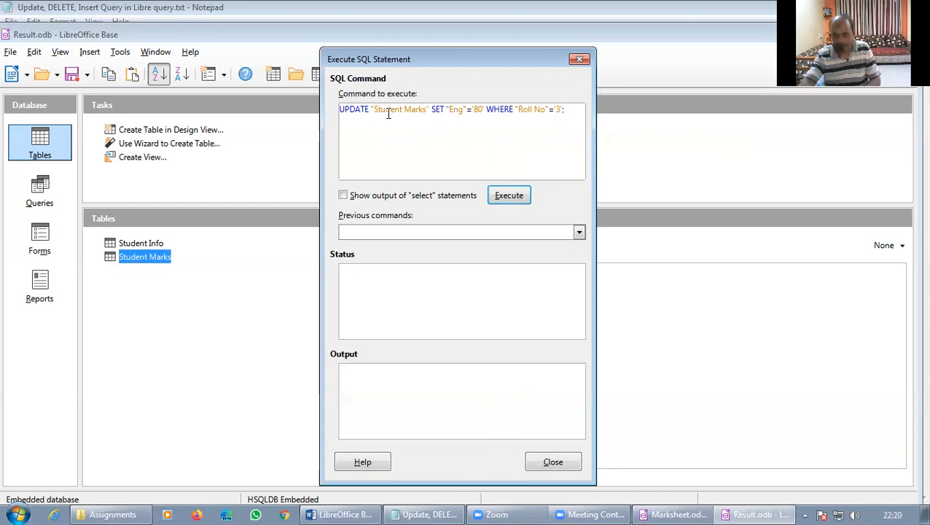
Execute the UPDATE statement, close the SQL window and check the English marks in the Student Marks table.
click(510, 196)
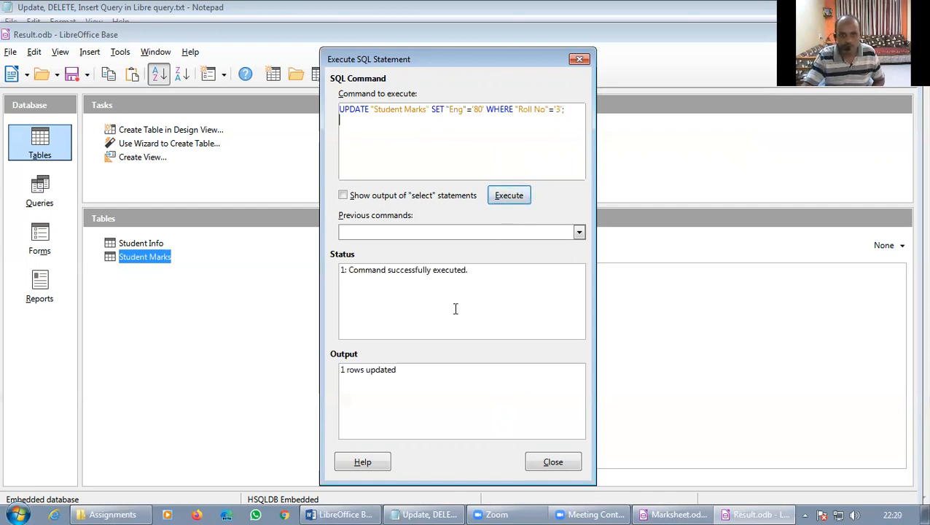
click(556, 463)
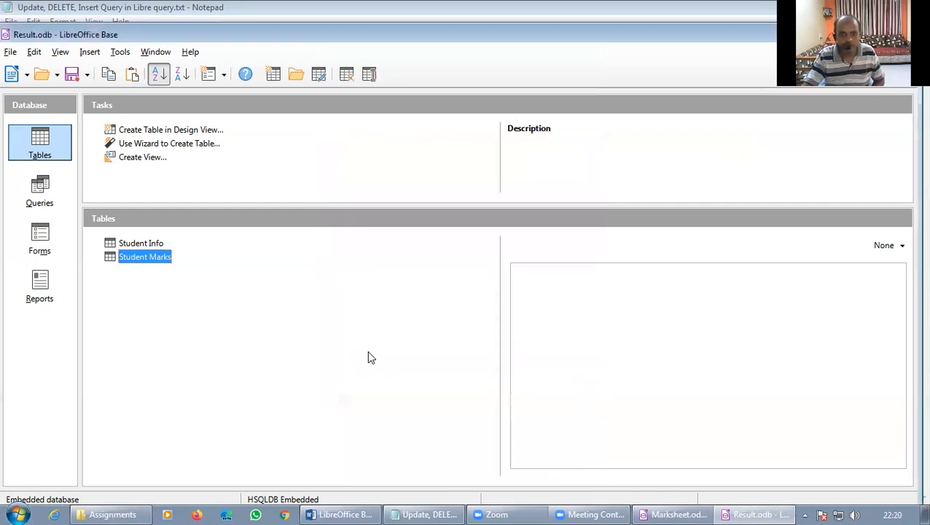
double_click(159, 261)
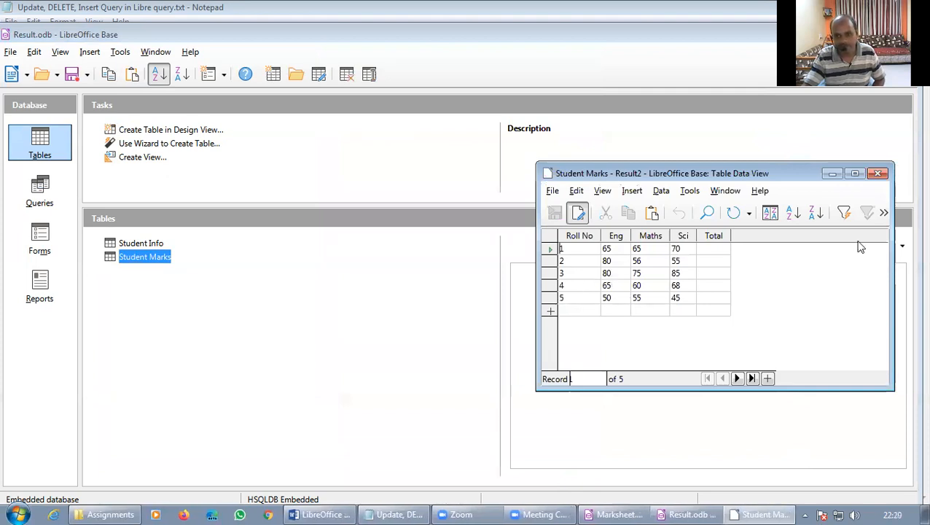
click(878, 172)
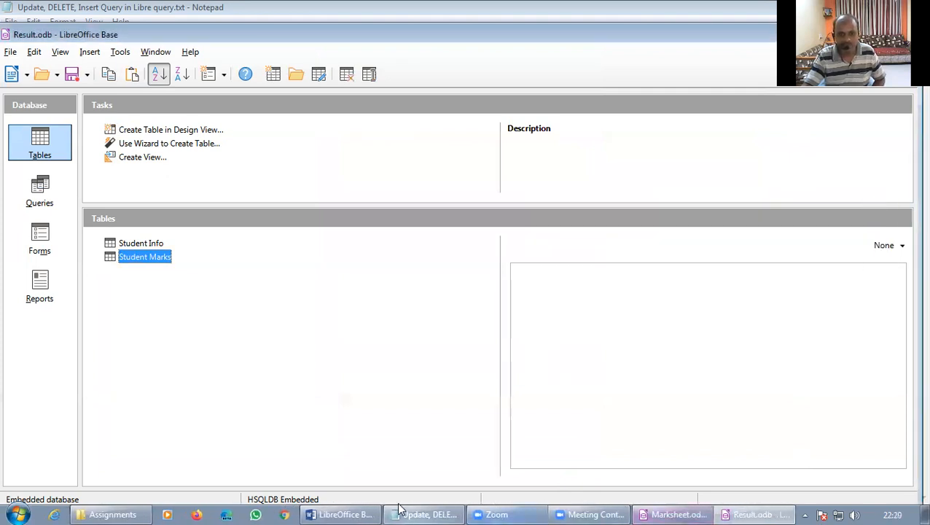
Read the remaining tasks in the Word assignment, and in Result.odb create a query in design view based on the Total Marks query.
click(343, 513)
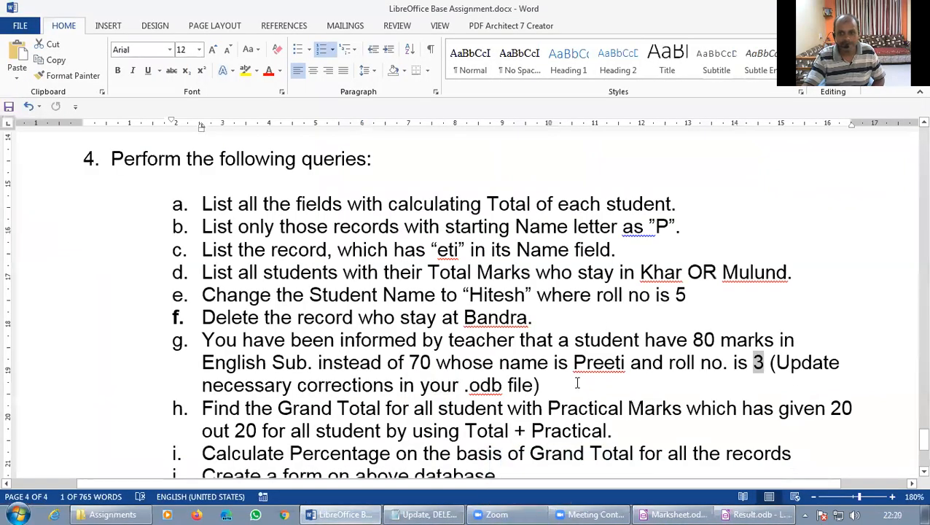
scroll(413, 423, down, 2)
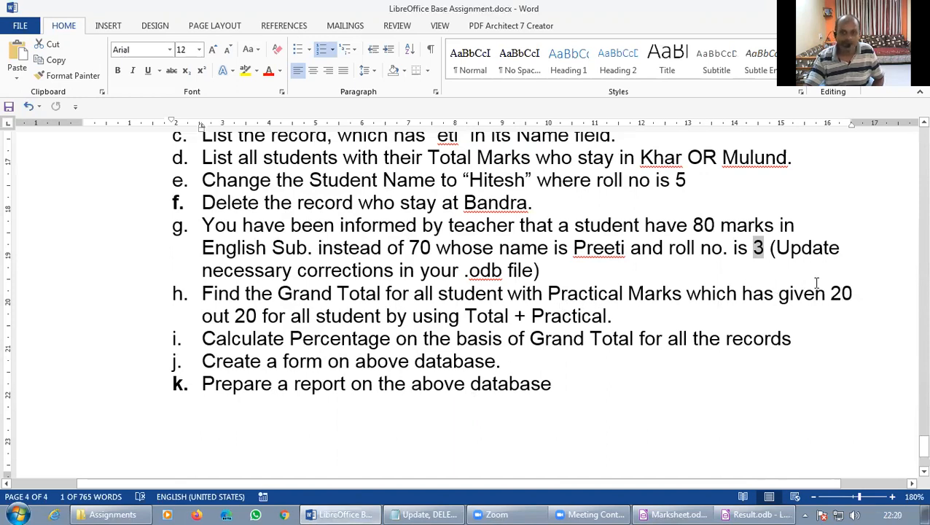
click(729, 513)
click(48, 197)
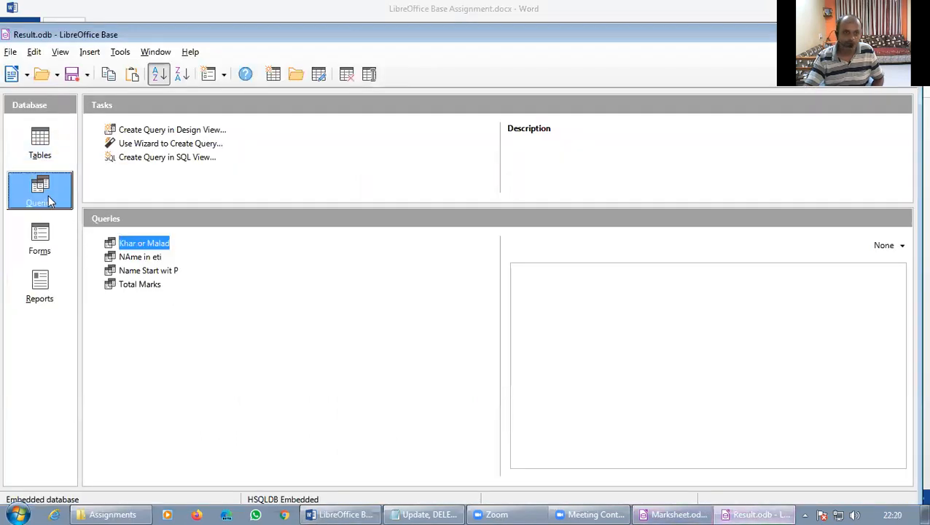
click(156, 130)
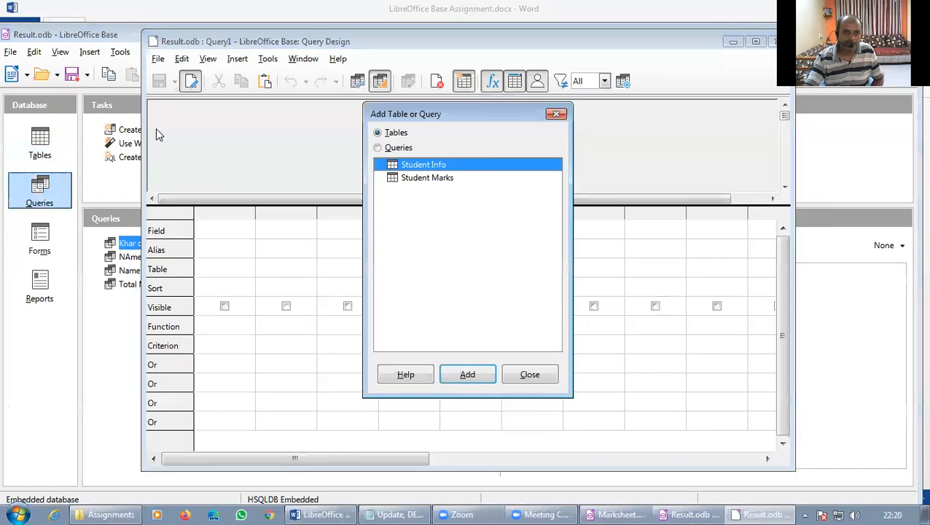
click(397, 148)
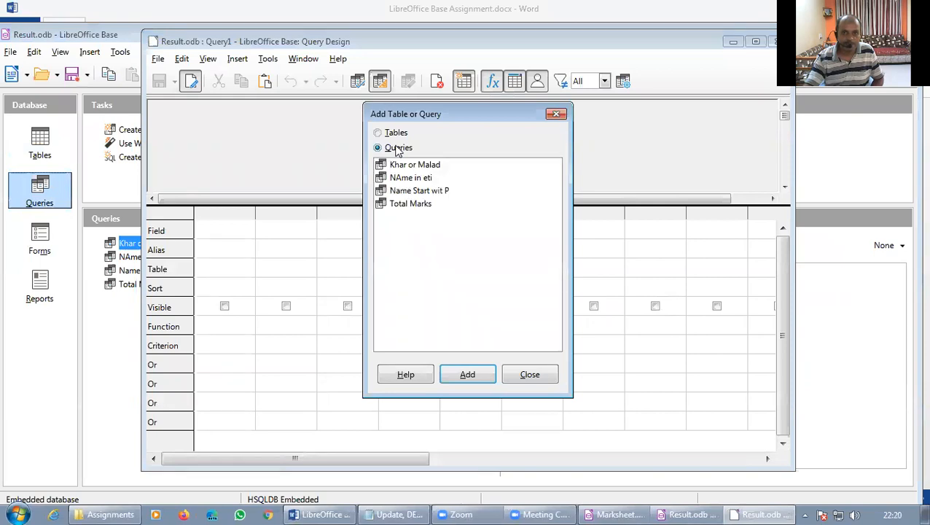
click(418, 207)
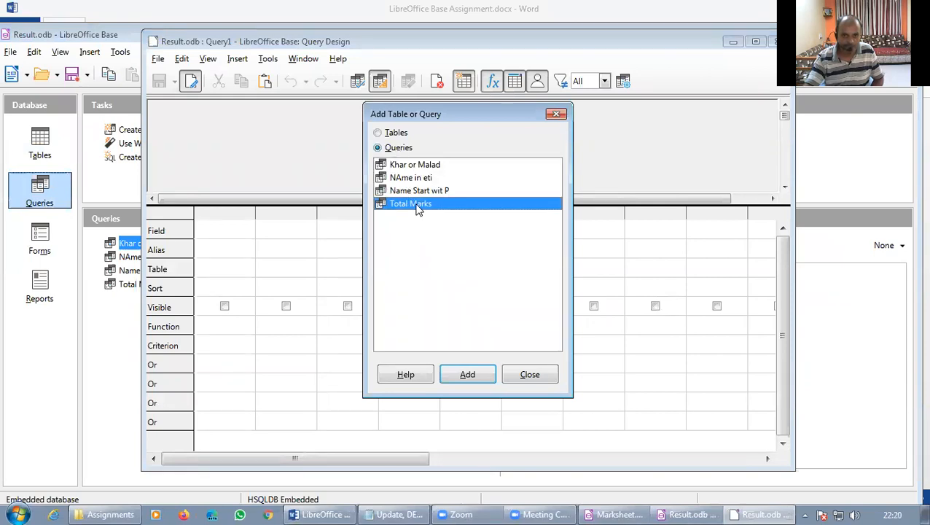
click(468, 372)
click(529, 375)
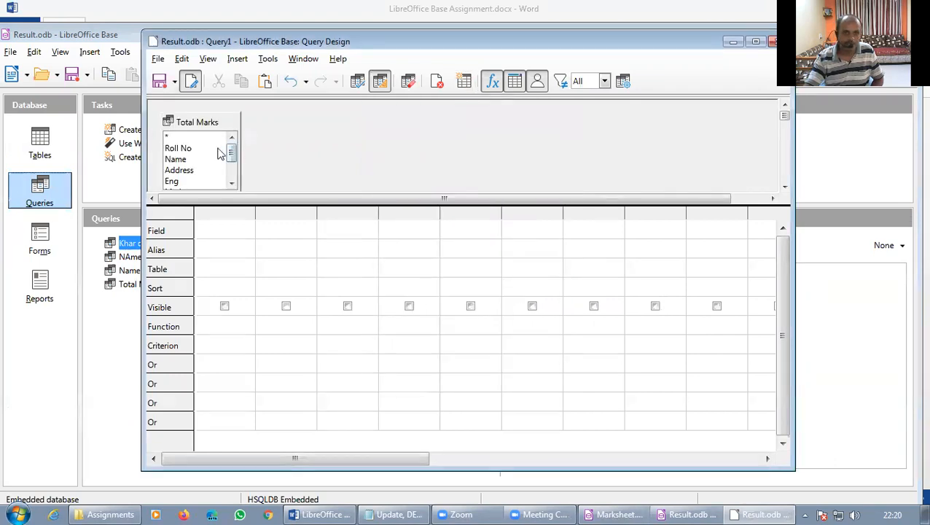
Add the Roll No, Name, Address and Total fields from Total Marks to the query.
click(188, 150)
double_click(188, 149)
double_click(179, 159)
double_click(181, 170)
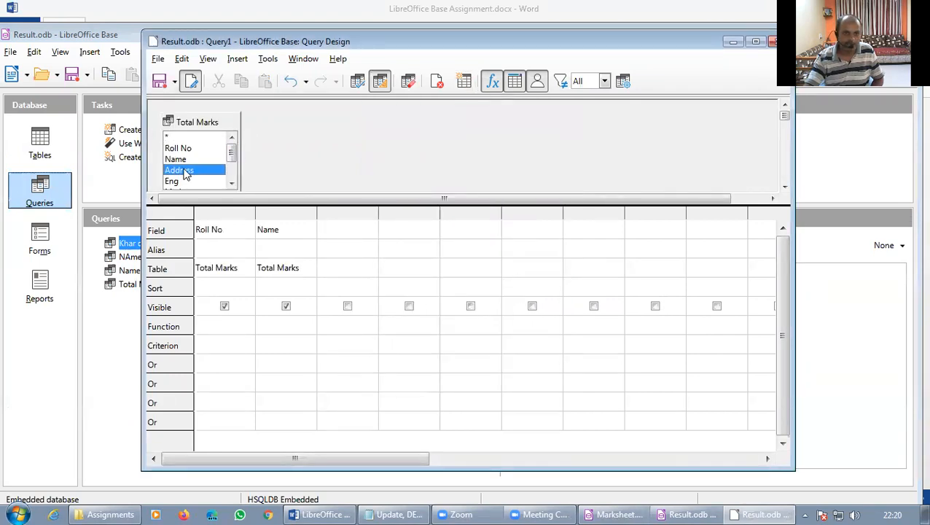
drag(231, 157, 232, 173)
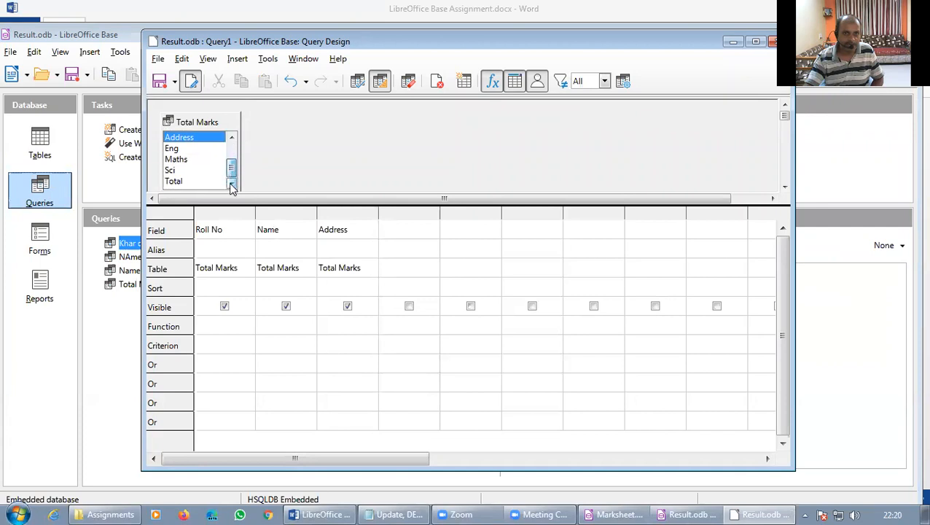
double_click(175, 181)
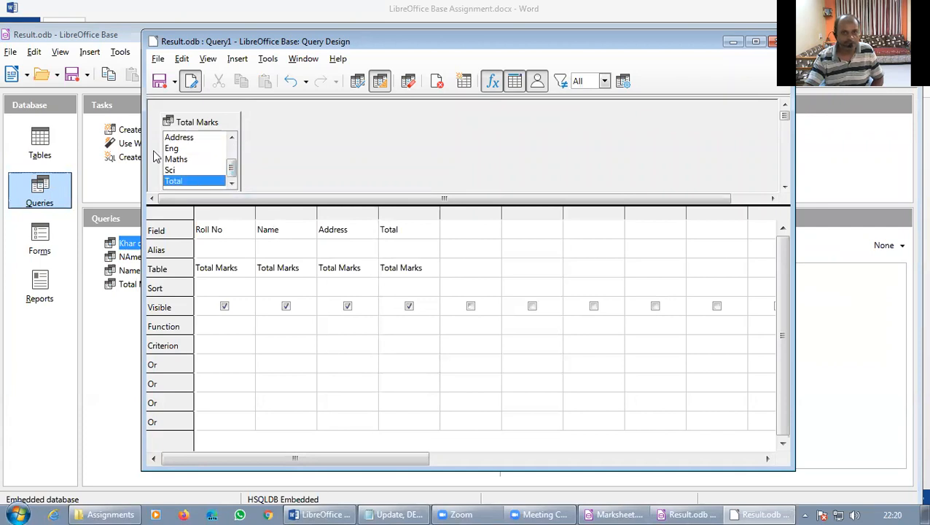
Add a calculated column to the query with the alias Grand Total and the expression "Total"+20.
click(468, 250)
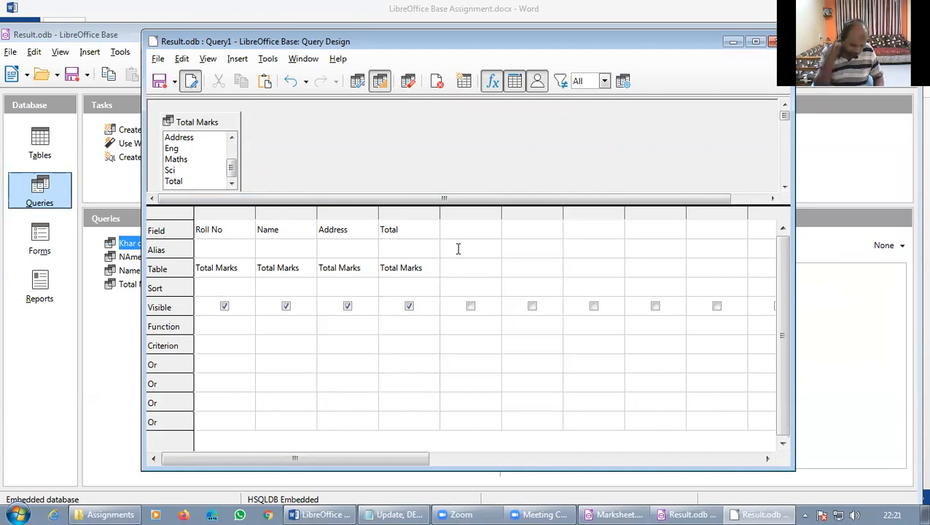
text(Grand Total)
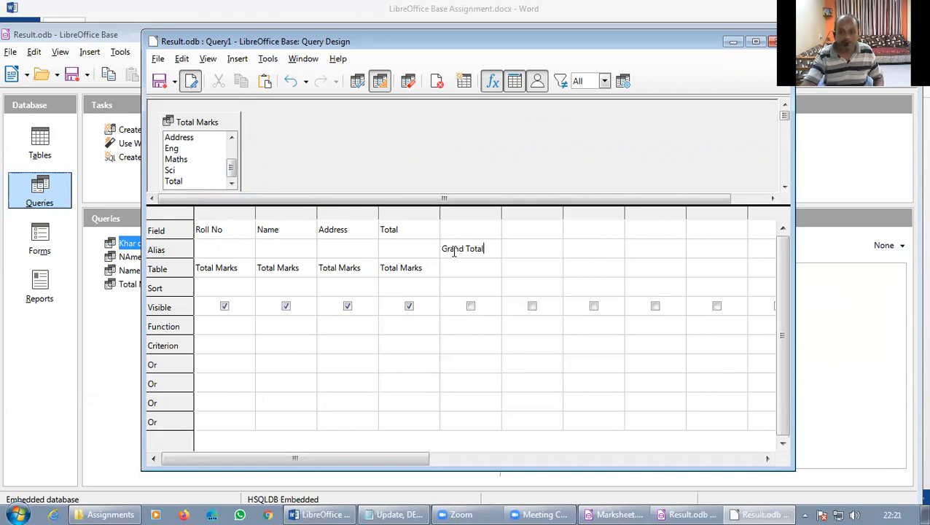
click(457, 230)
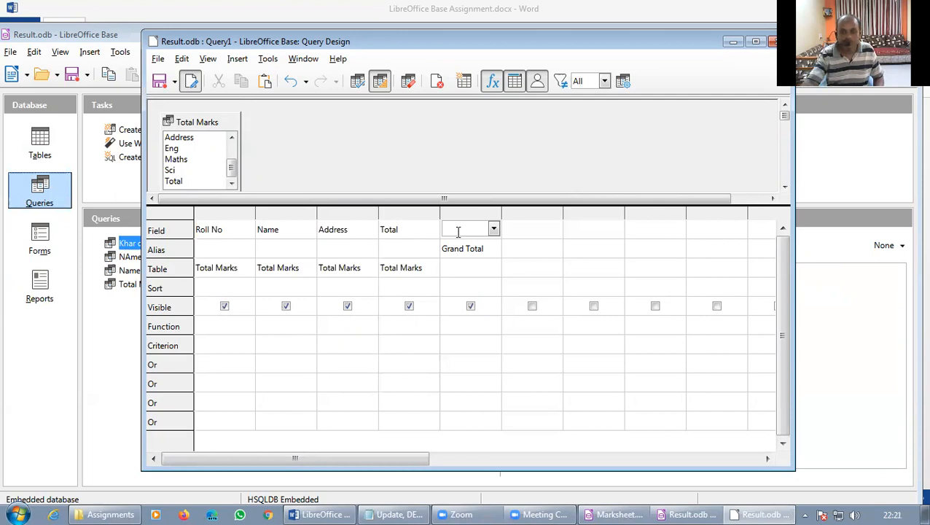
text(T)
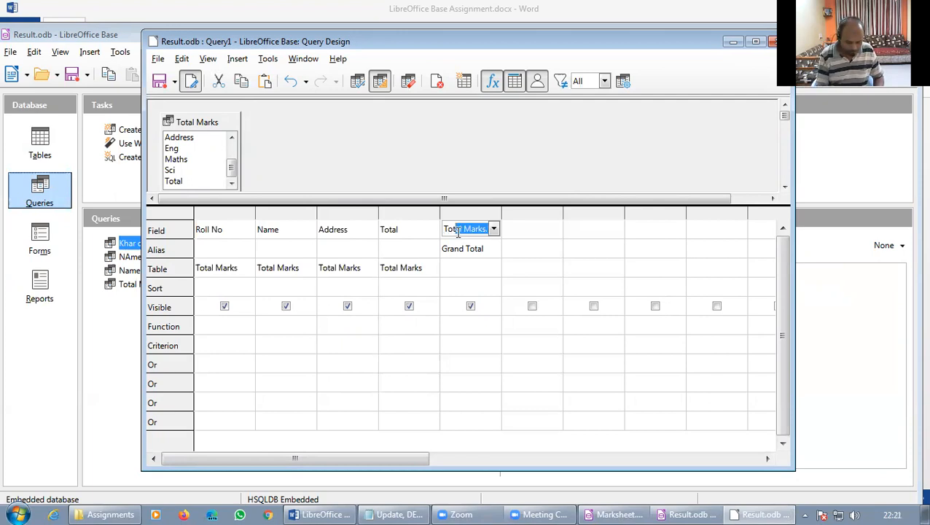
key(BackSpace)
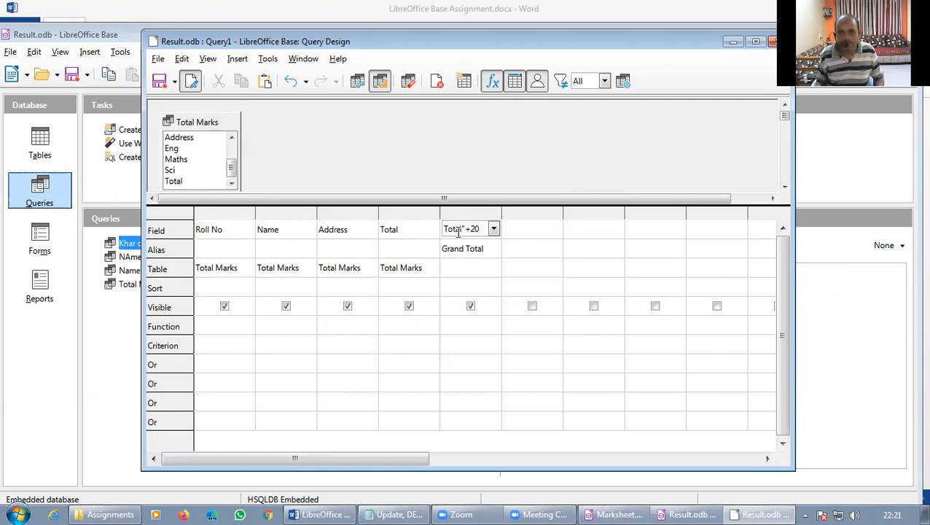
key(Return)
click(529, 290)
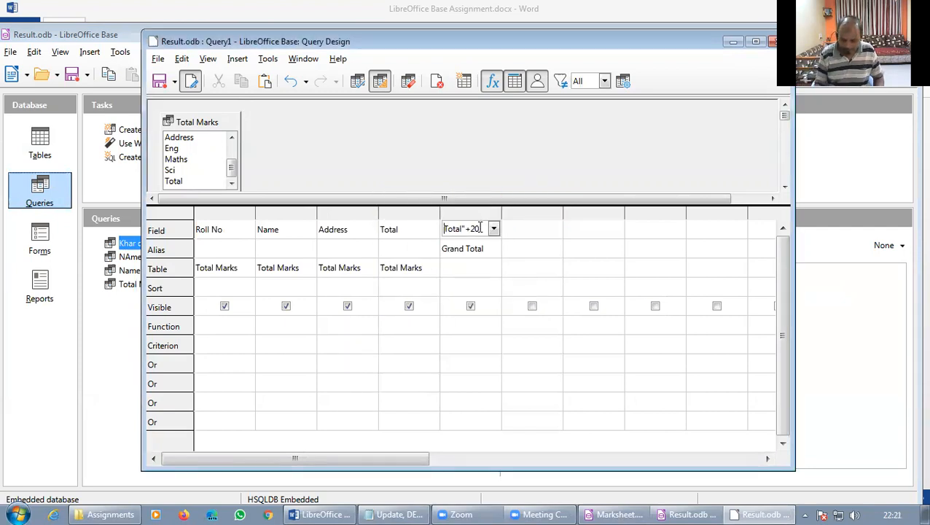
text(")
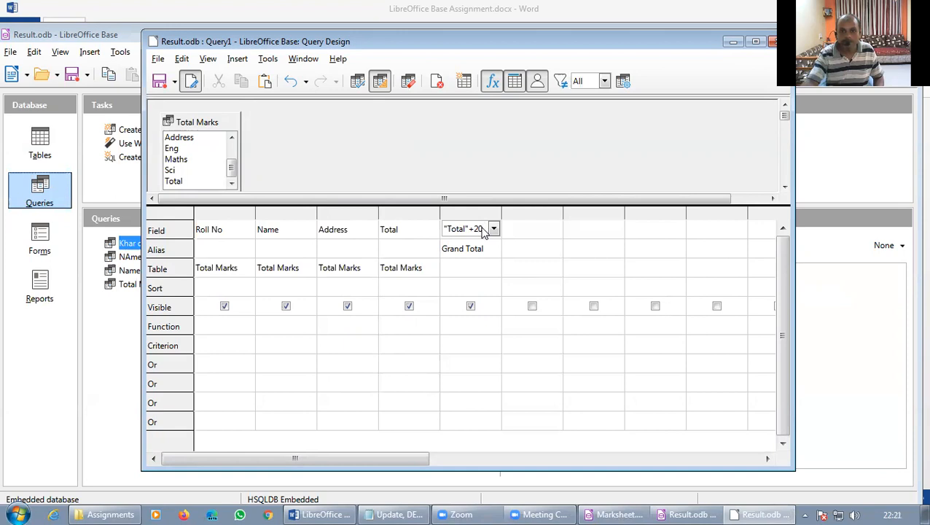
click(515, 233)
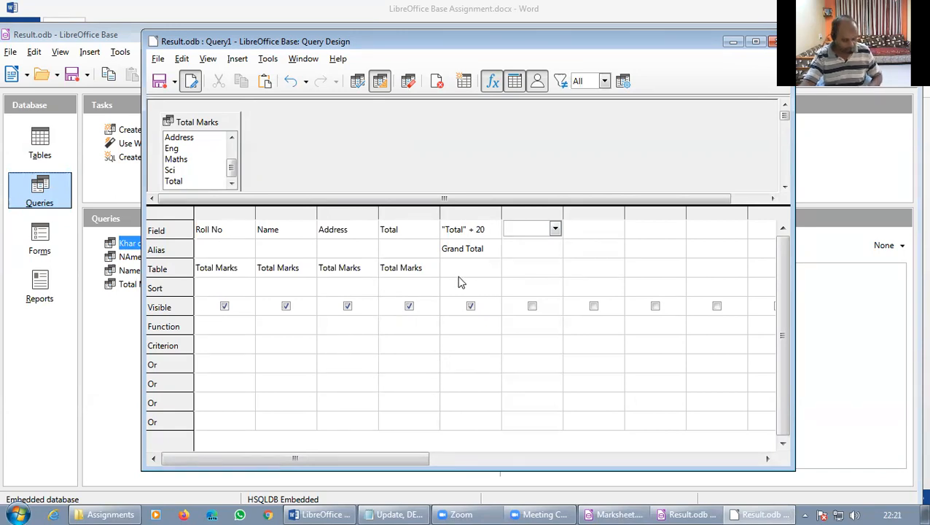
Save the query as Grand Total and close its design window.
key(ctrl+s)
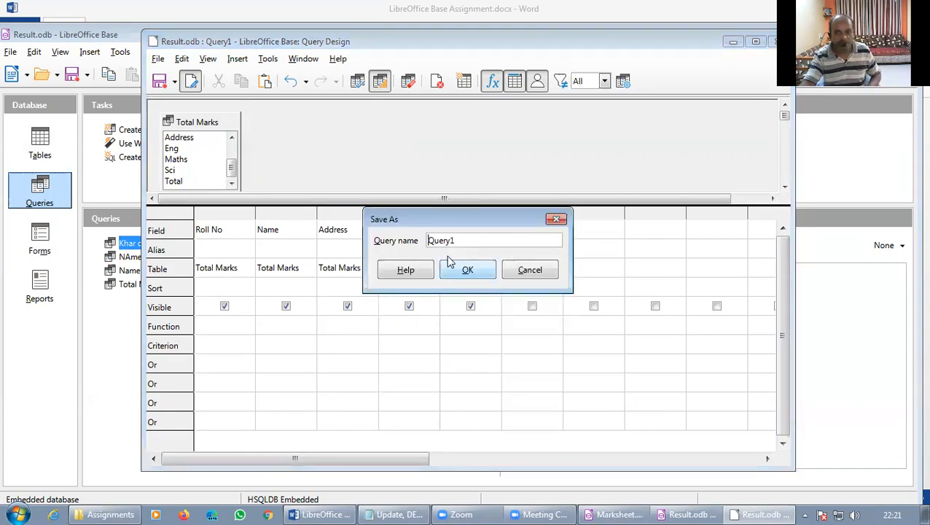
drag(460, 242, 309, 231)
text(Grand T)
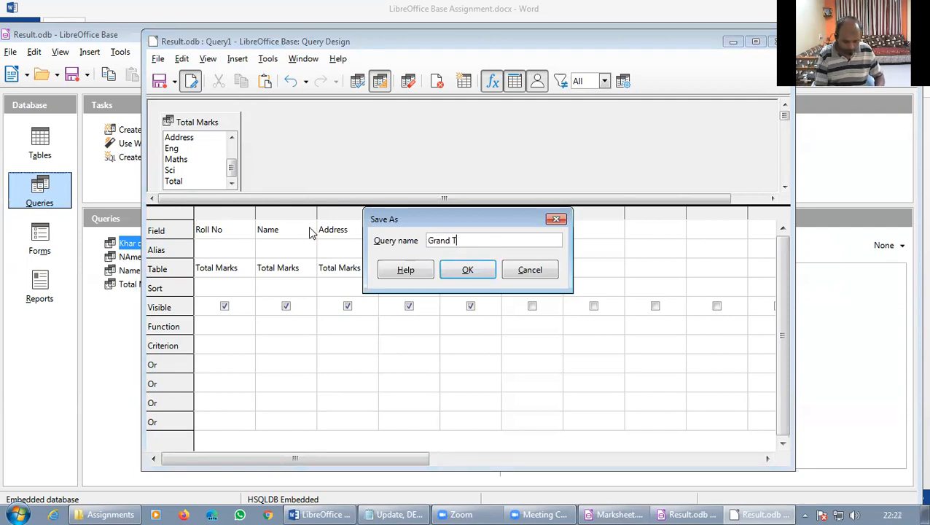
text(otal)
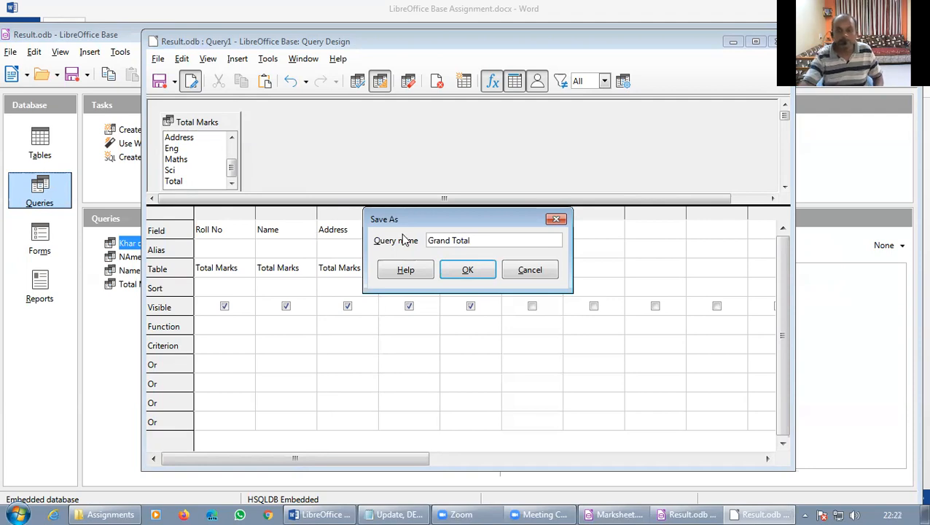
click(467, 270)
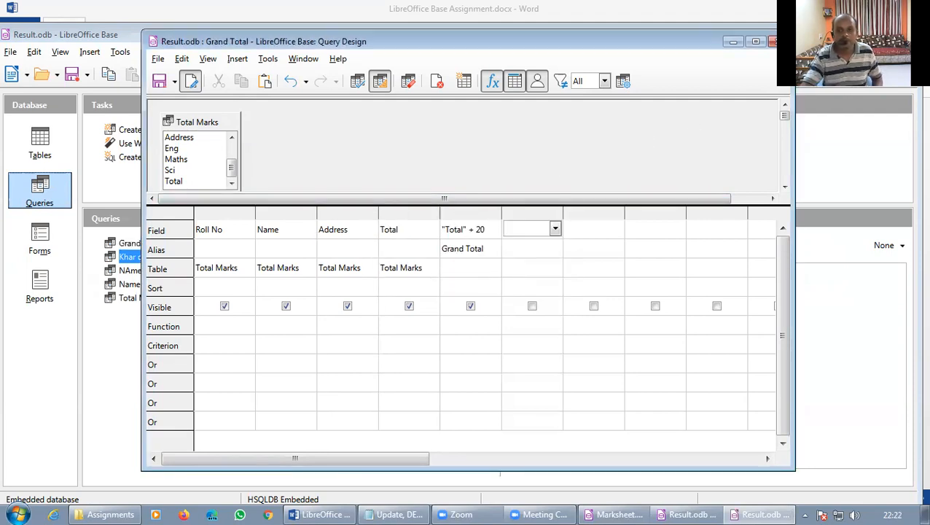
click(779, 42)
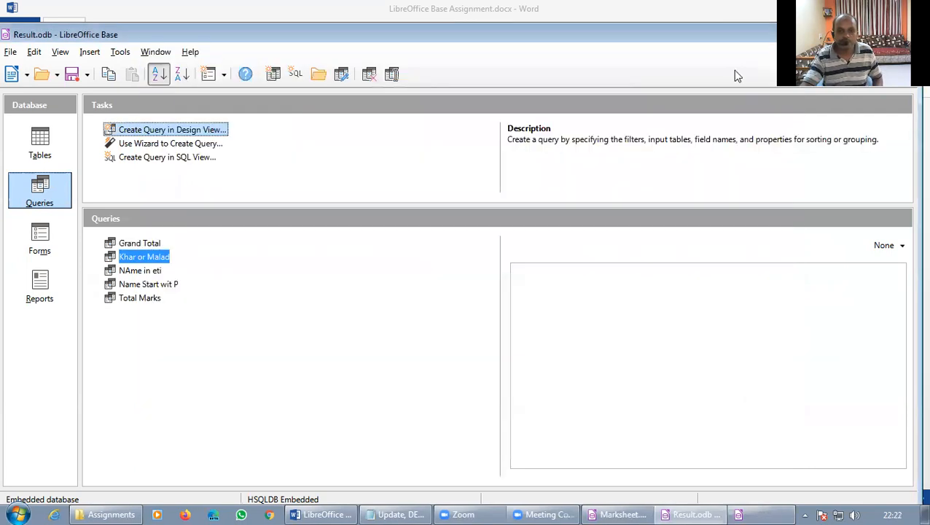
Open the Grand Total query to check its results, and review its field and alias setup in design view.
double_click(148, 244)
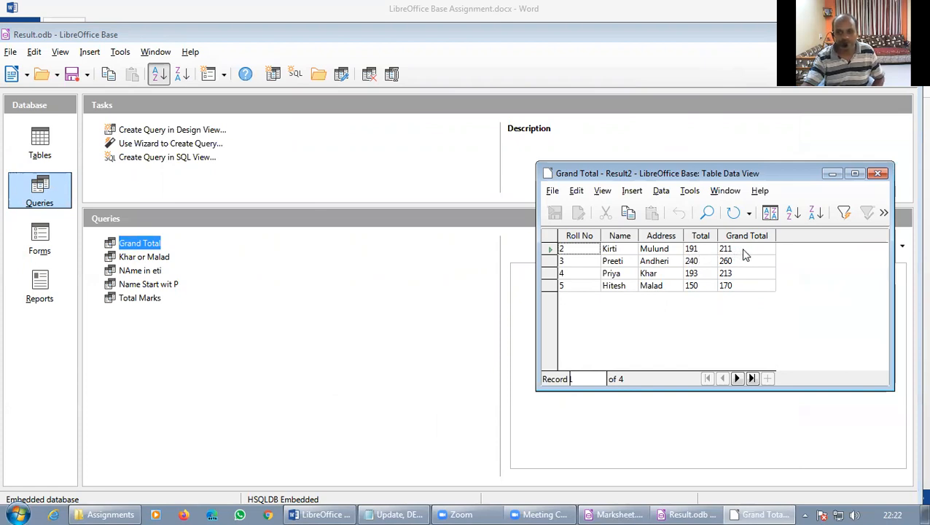
click(878, 174)
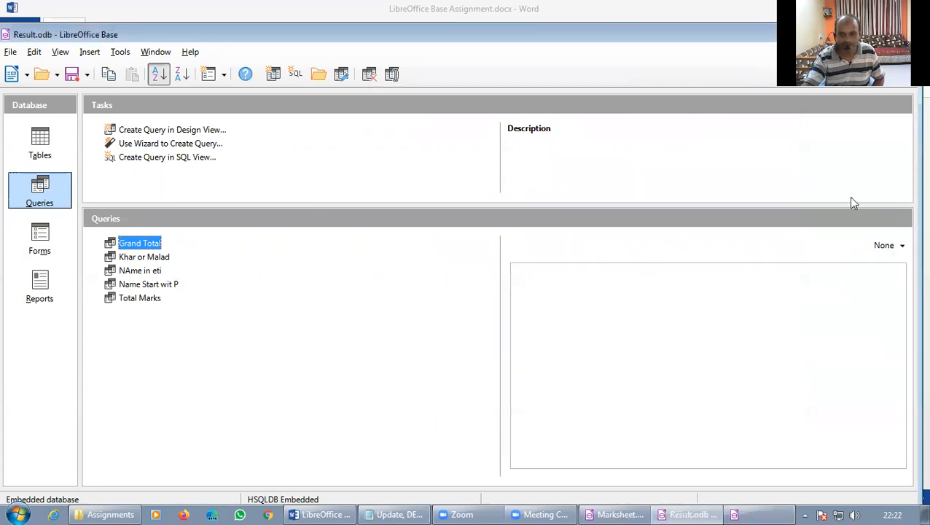
right_click(142, 244)
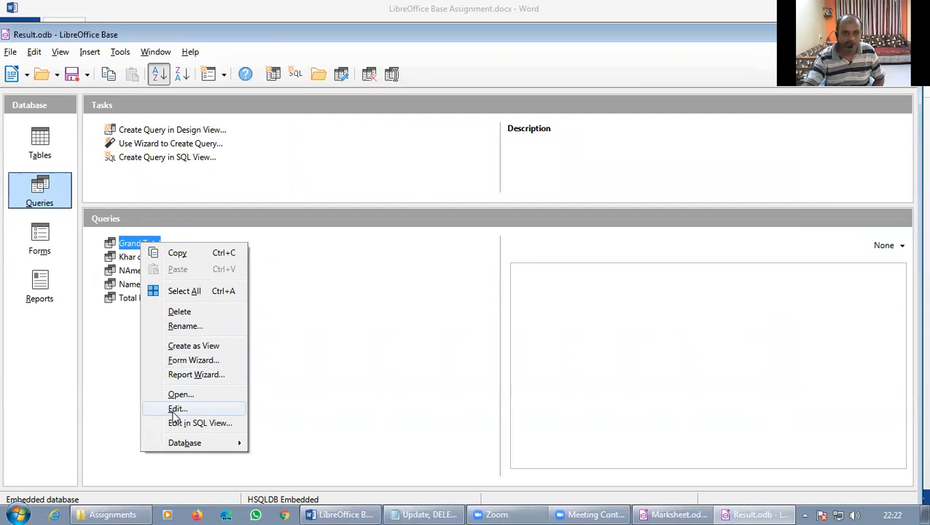
click(176, 409)
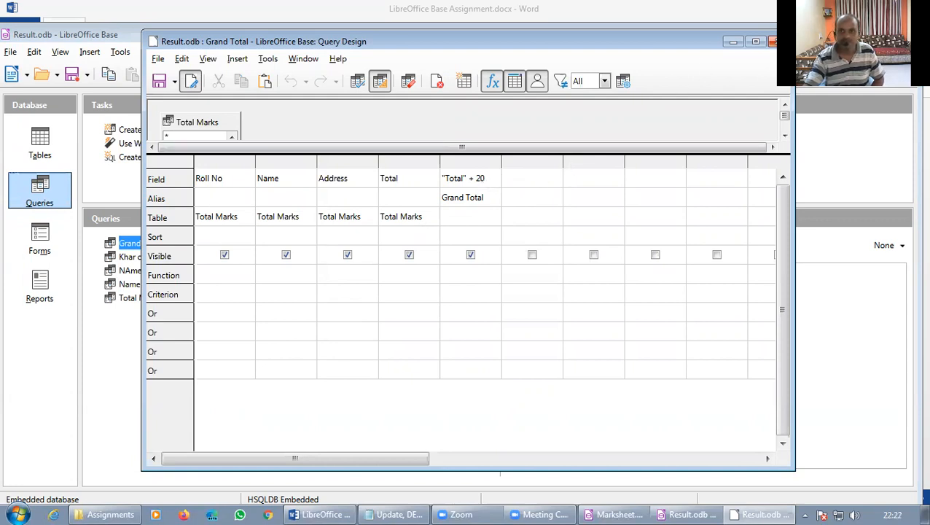
click(771, 41)
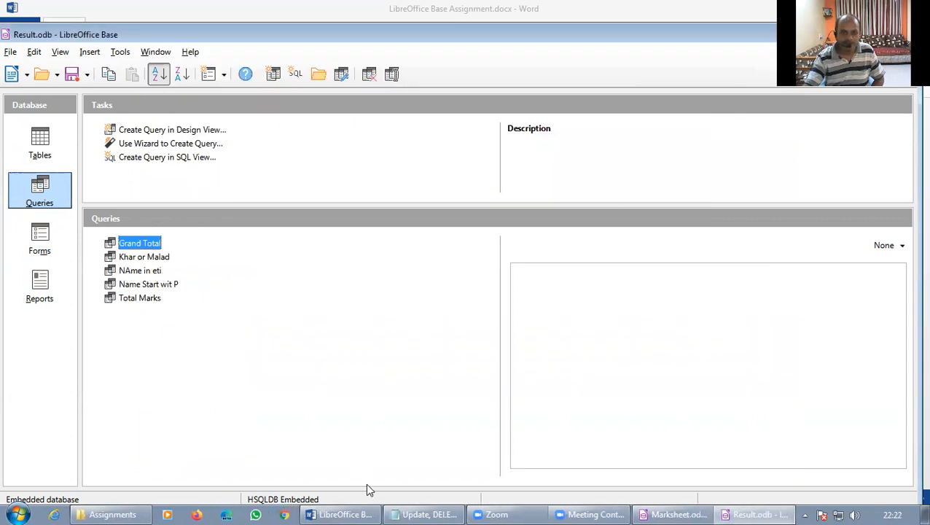
Check the next task in the Word assignment, and in Result.odb create a query in design view based on the Grand Total query.
click(362, 513)
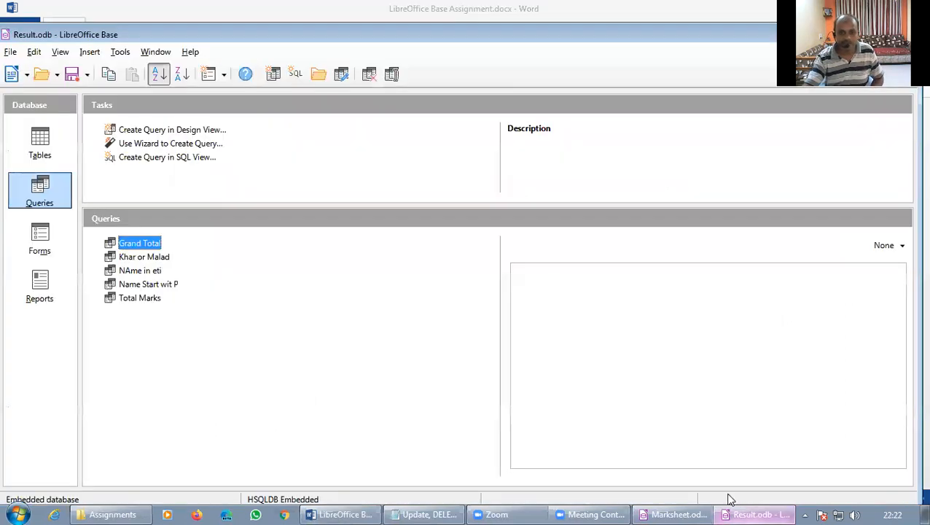
click(731, 513)
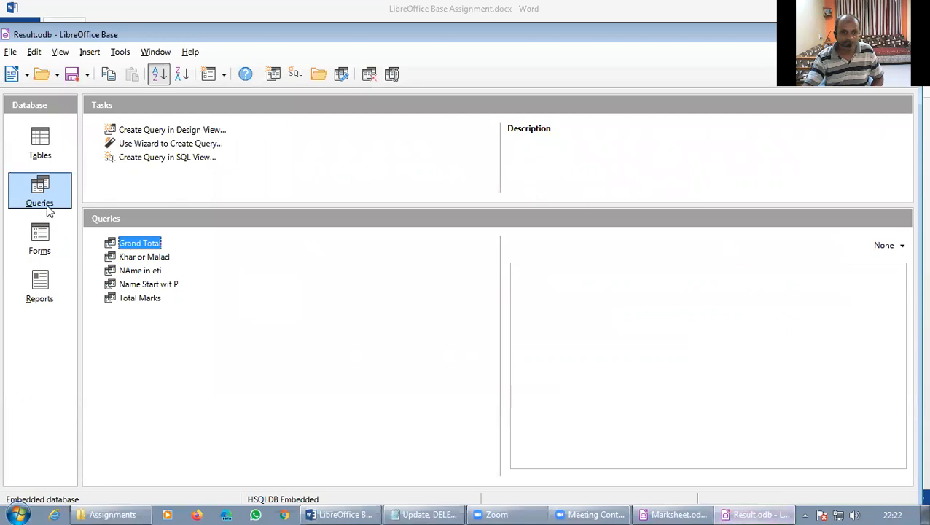
click(165, 130)
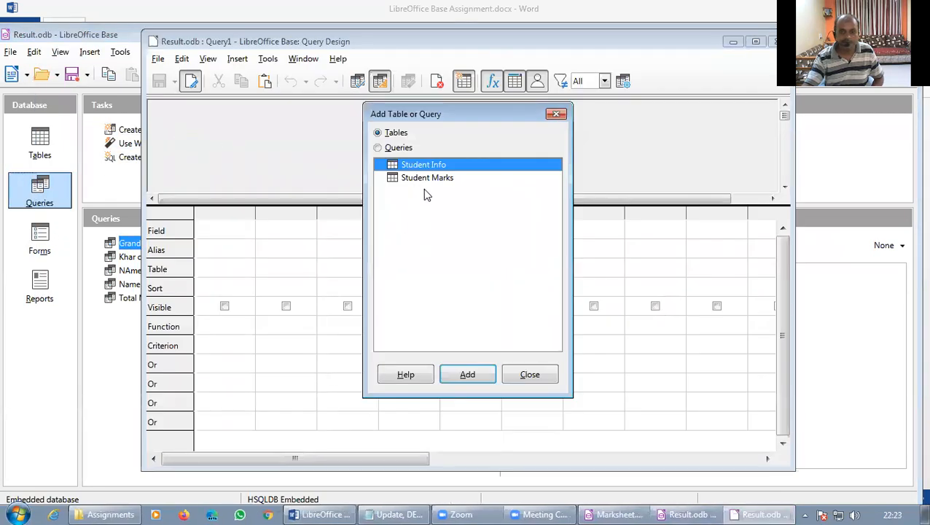
click(399, 148)
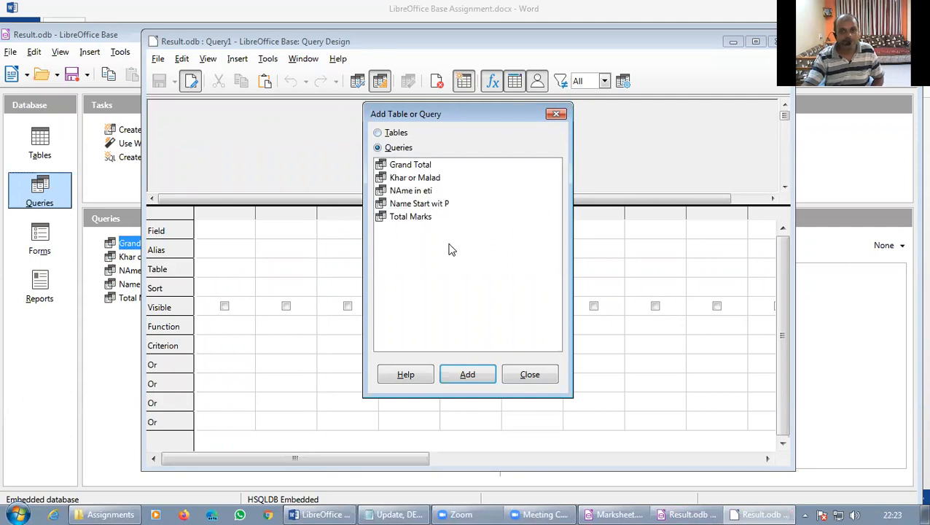
click(414, 219)
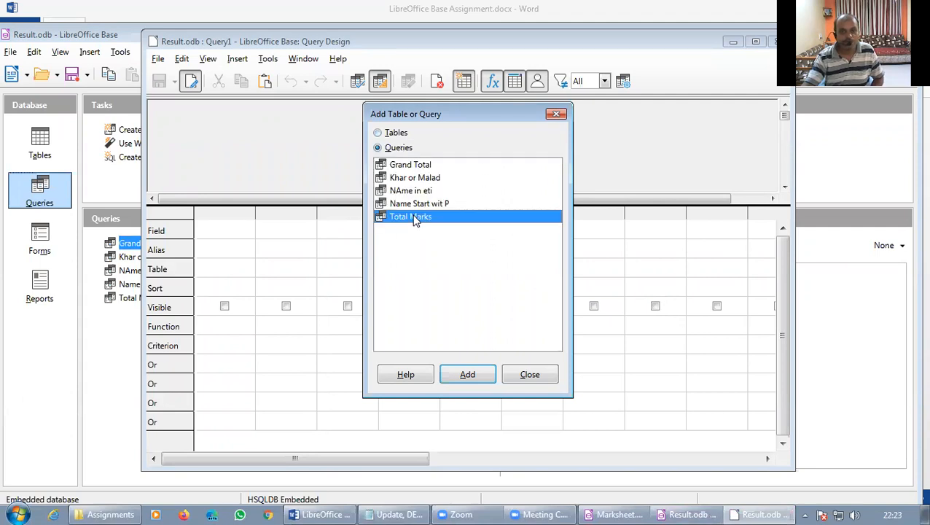
click(425, 167)
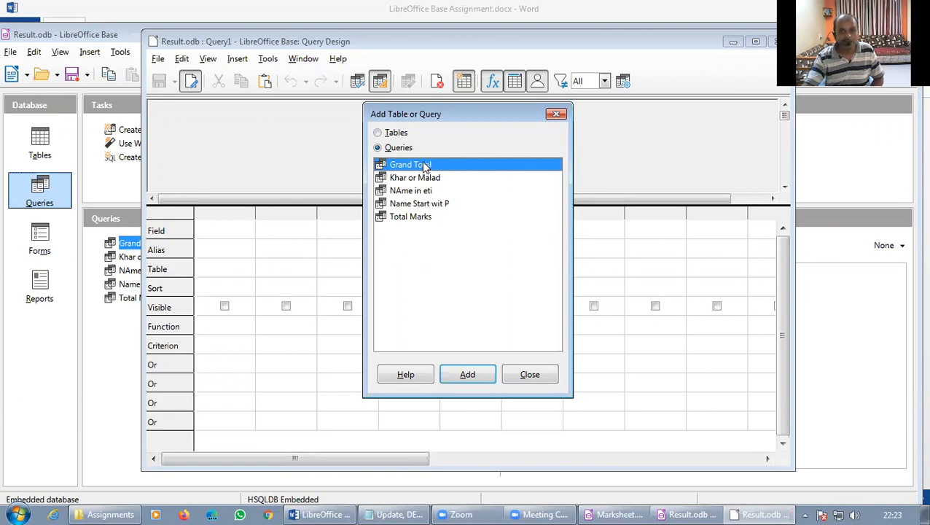
click(469, 377)
click(536, 379)
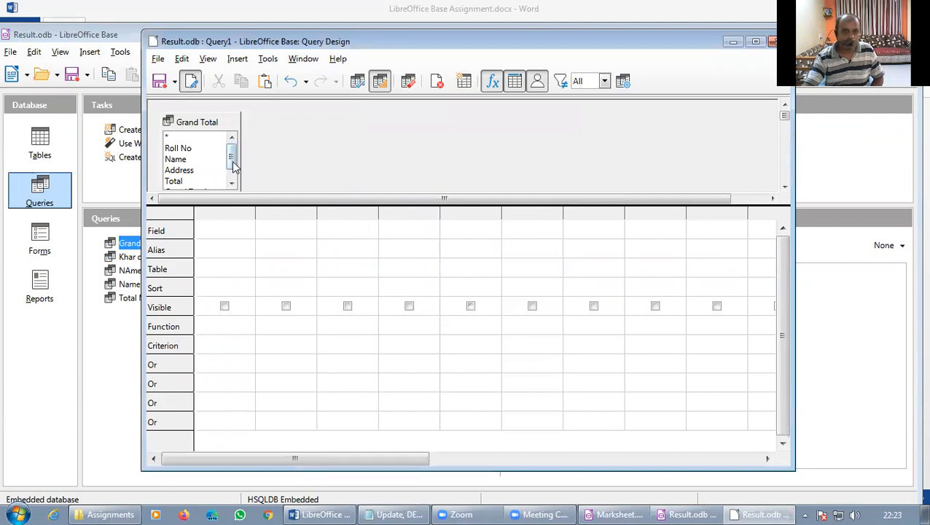
Add the Roll No, Name and Grand Total fields from the Grand Total query to the new query.
double_click(178, 148)
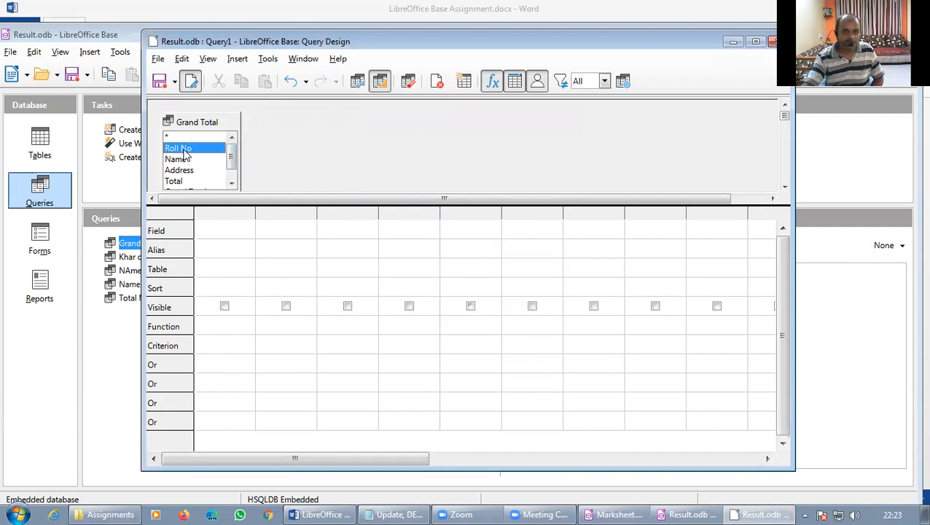
click(182, 160)
double_click(183, 160)
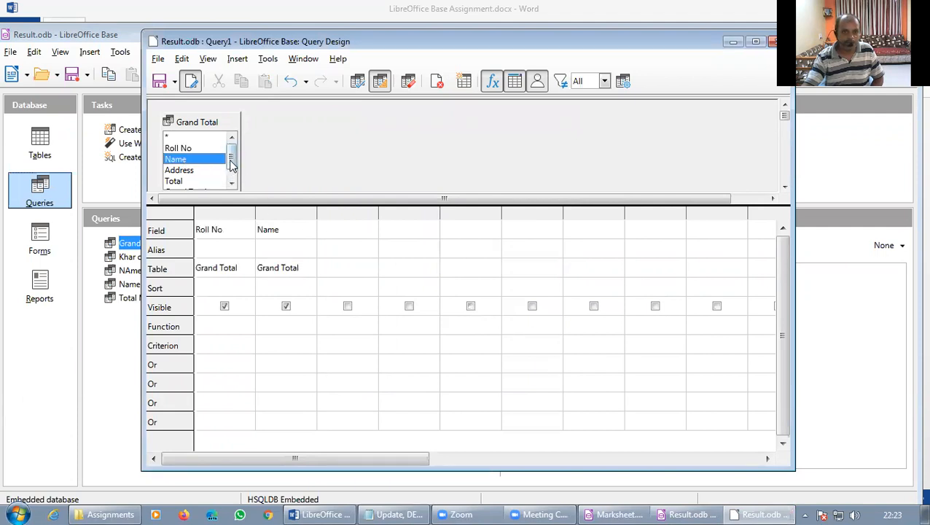
scroll(230, 172, down, 1)
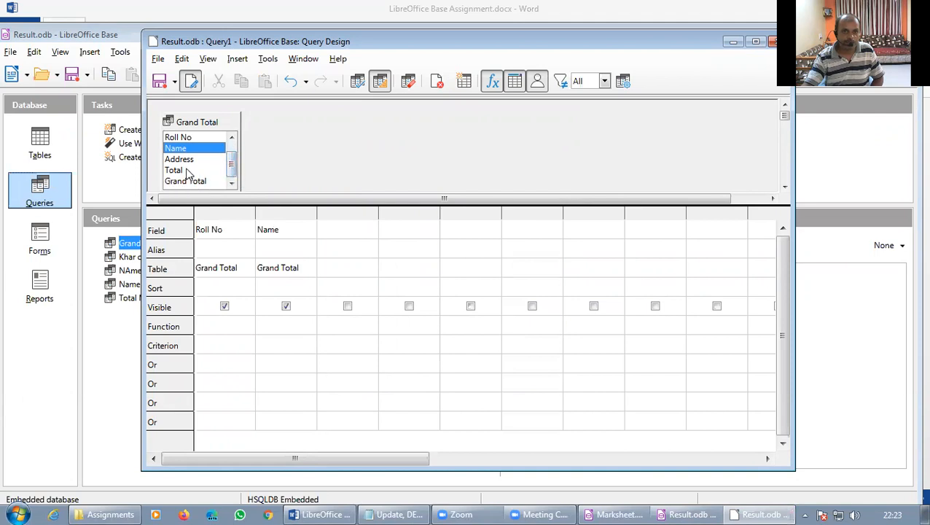
double_click(191, 181)
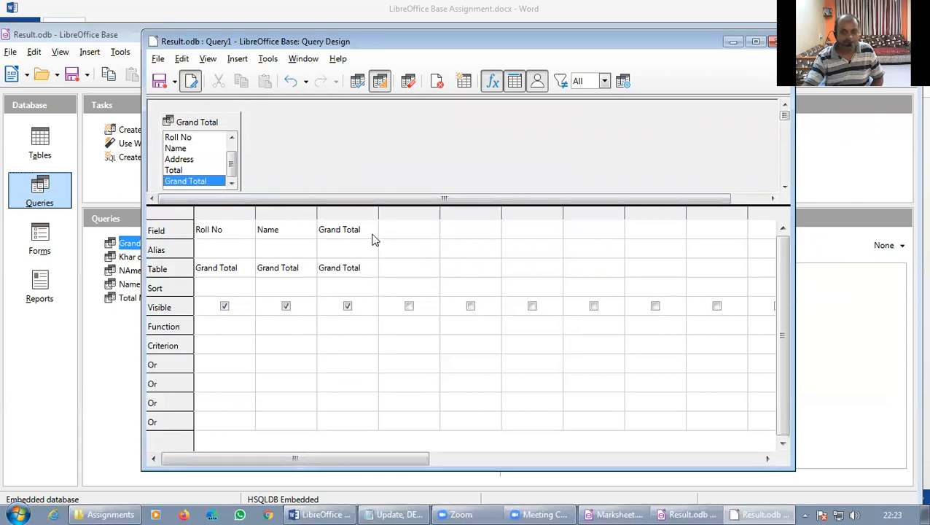
Add a calculated column with the alias Percentage and the expression "Grand Total"/3.
click(410, 250)
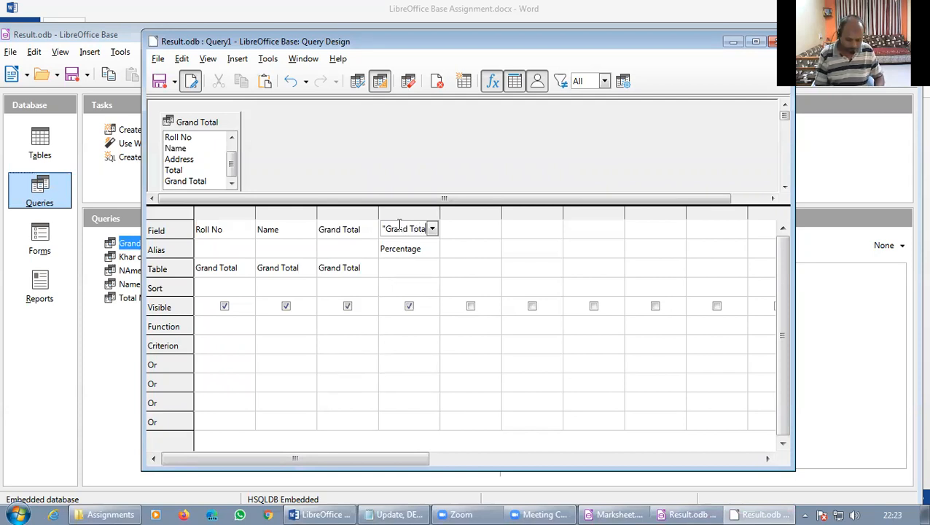
text(l)
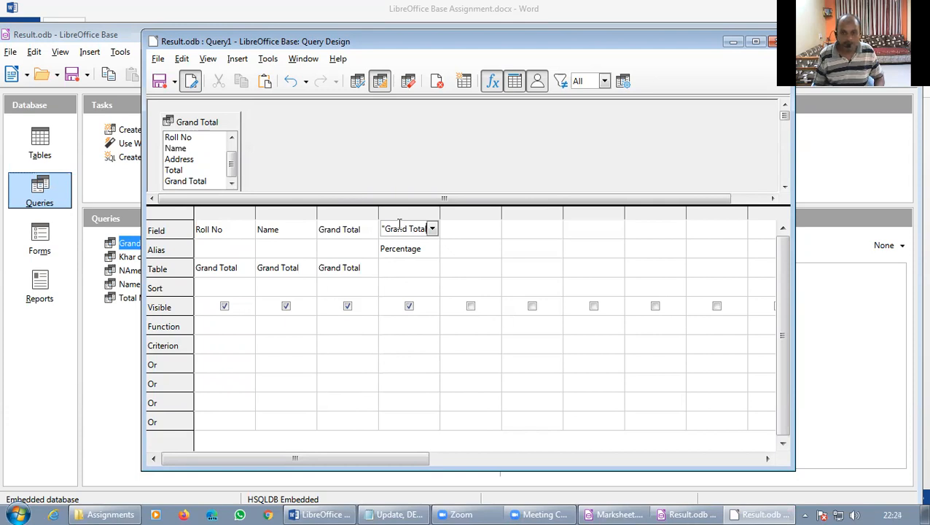
text("/3)
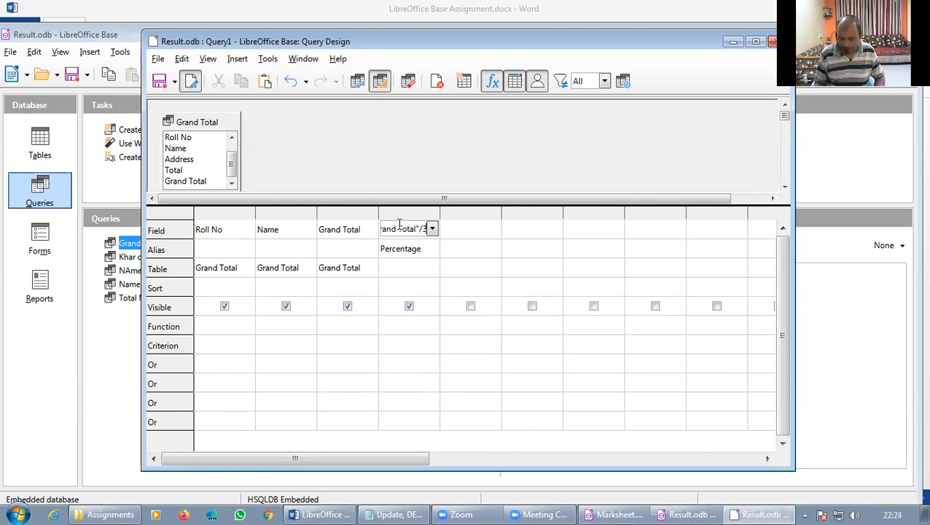
key(Tab)
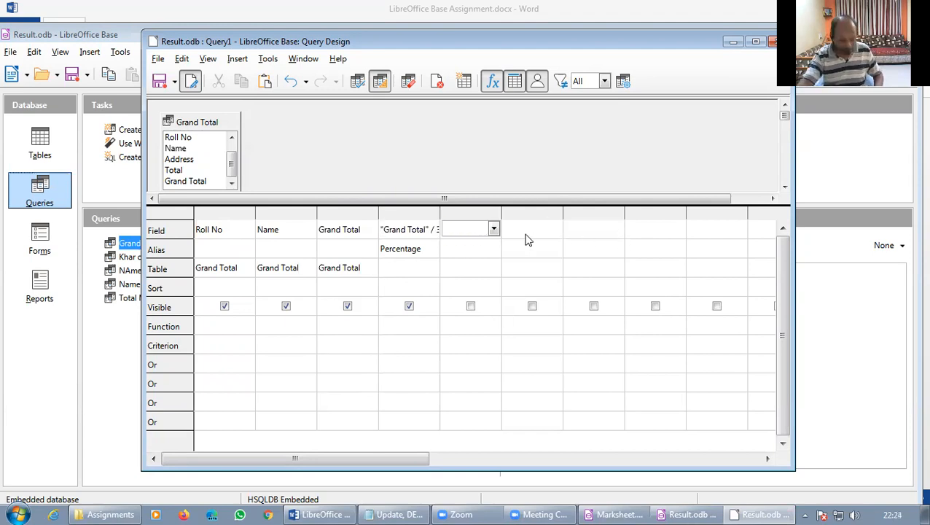
Save the new query under the name Percentage and close its design window.
key(ctrl+s)
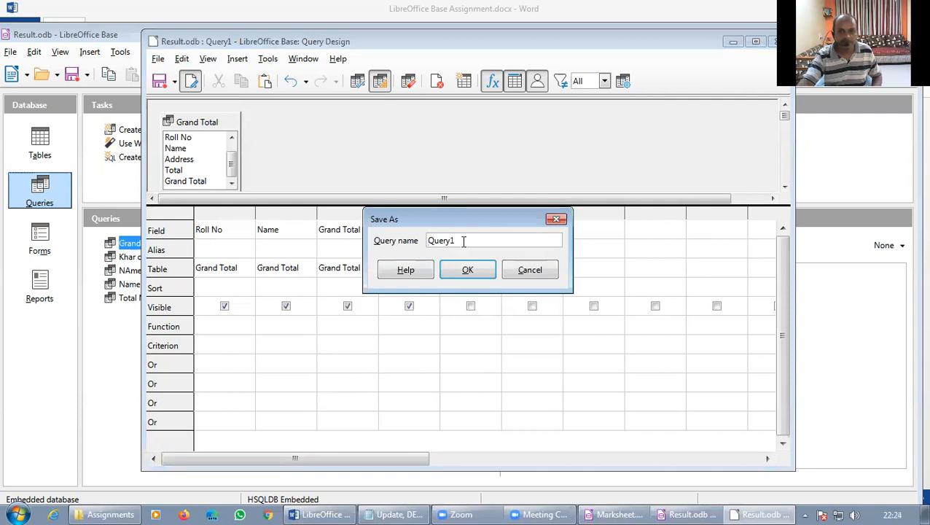
text(Percentage)
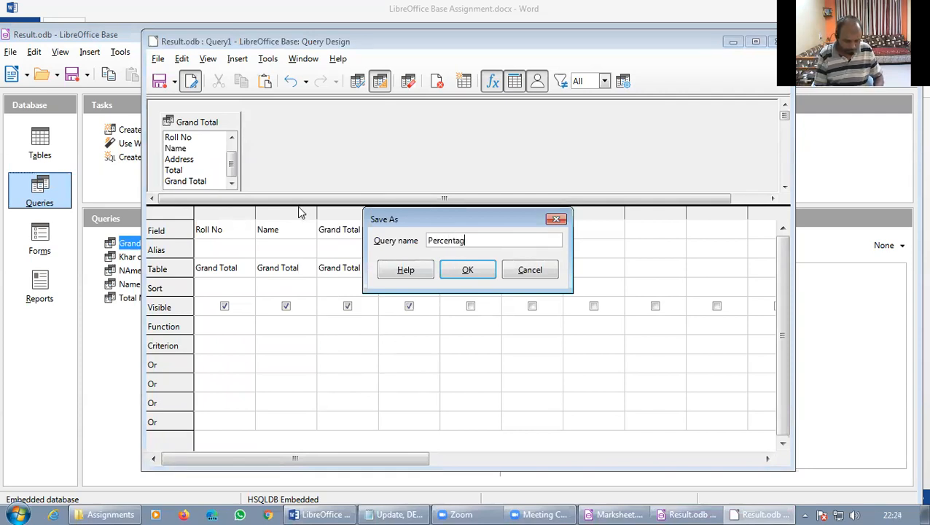
click(470, 270)
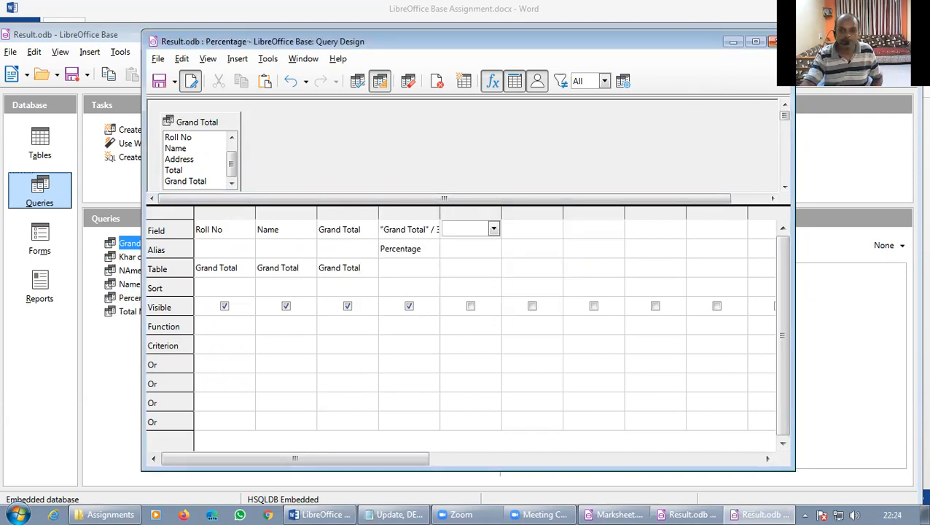
click(778, 41)
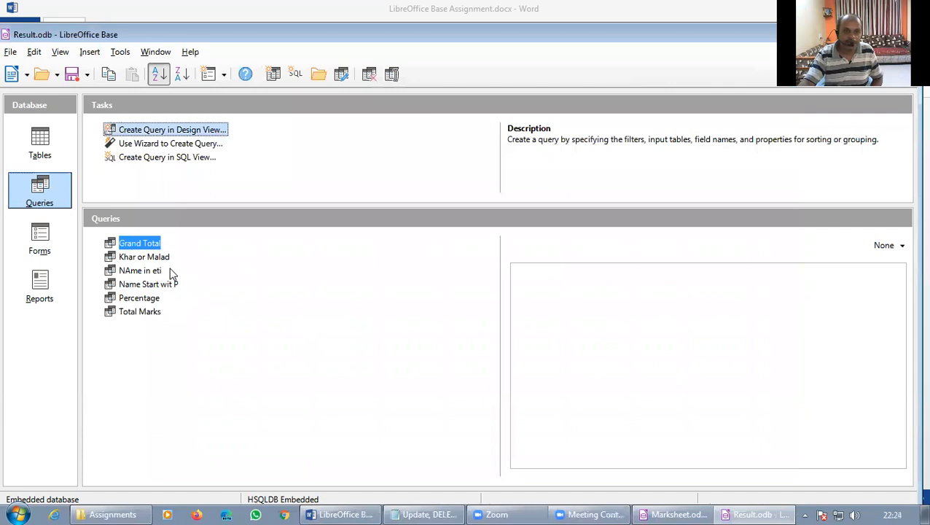
Open the Percentage query to check the calculated results for each record, and close the data view.
click(149, 301)
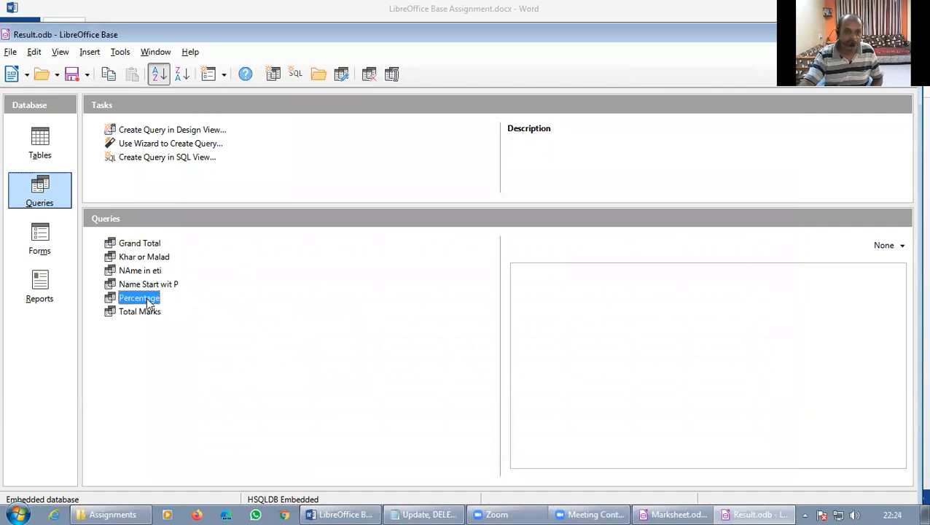
right_click(149, 301)
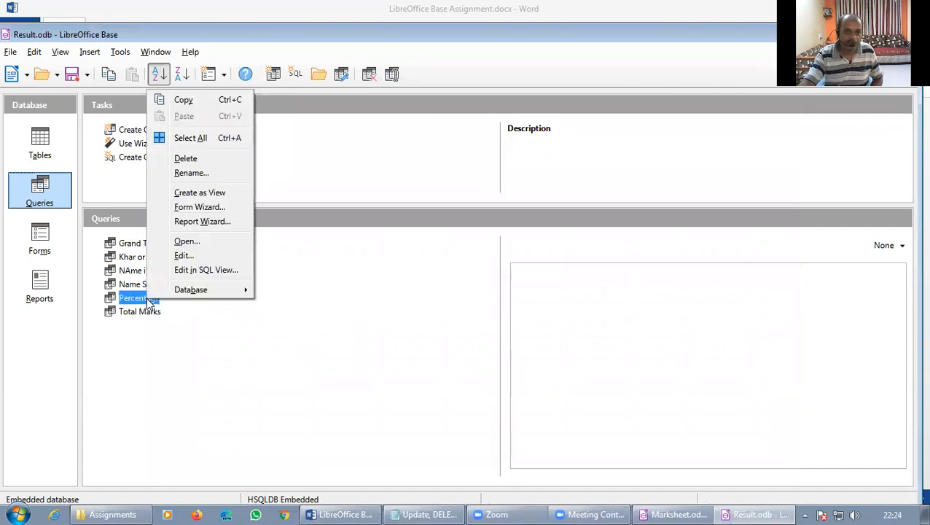
click(204, 241)
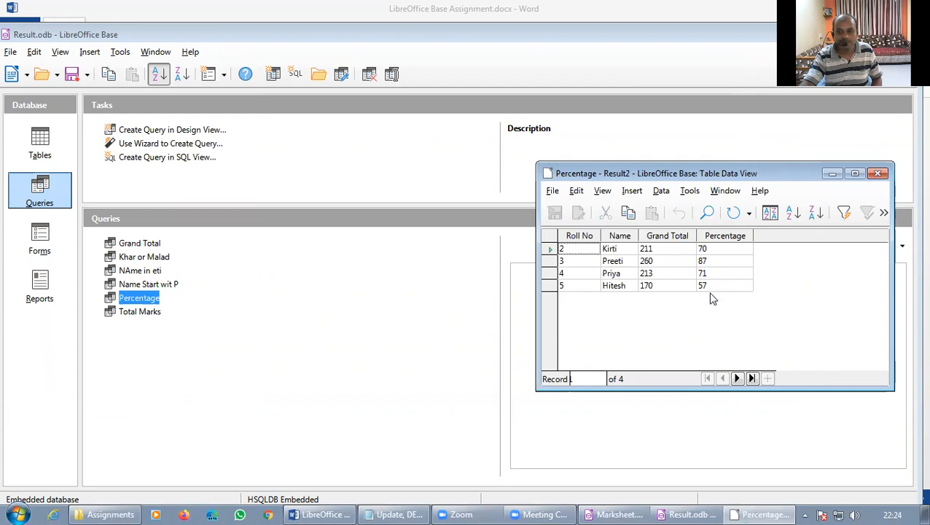
click(879, 175)
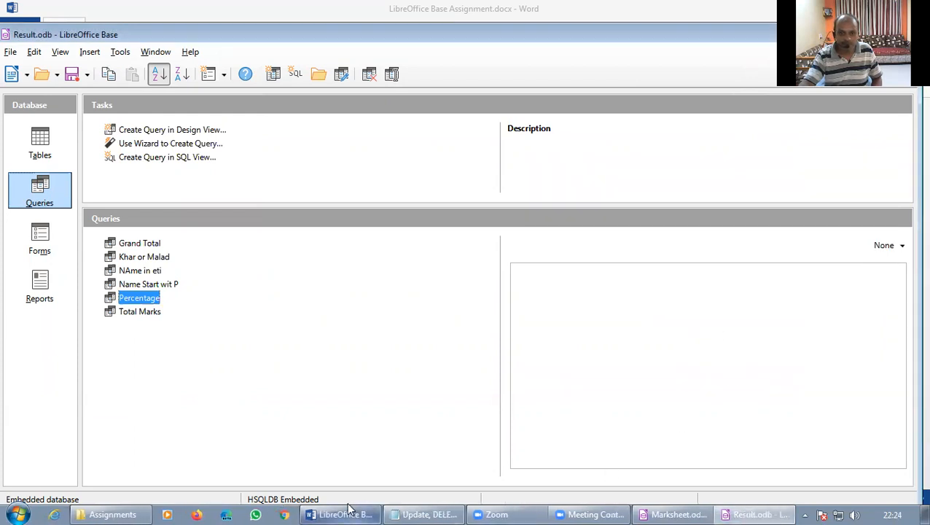
Check the next task in the Word assignment, and in Result.odb start creating a form with the wizard, dismissing the startup tip.
click(339, 512)
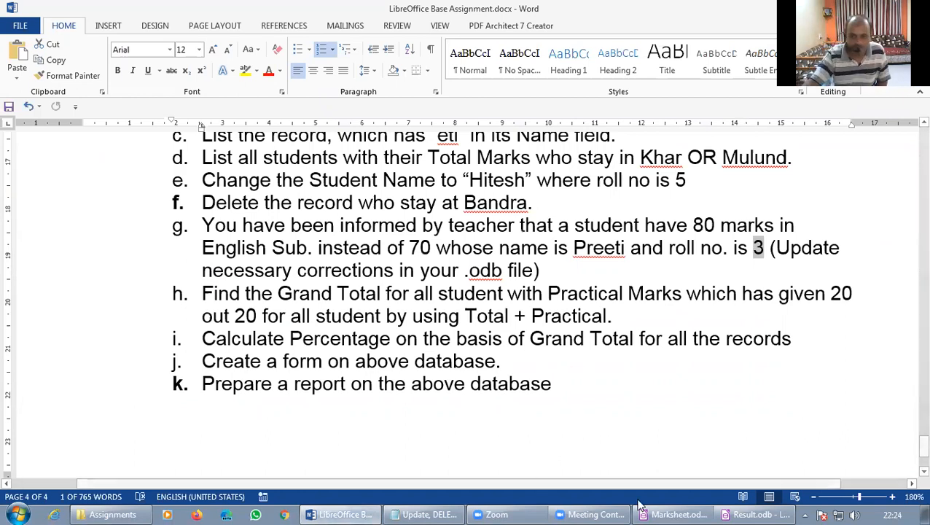
click(737, 511)
click(32, 251)
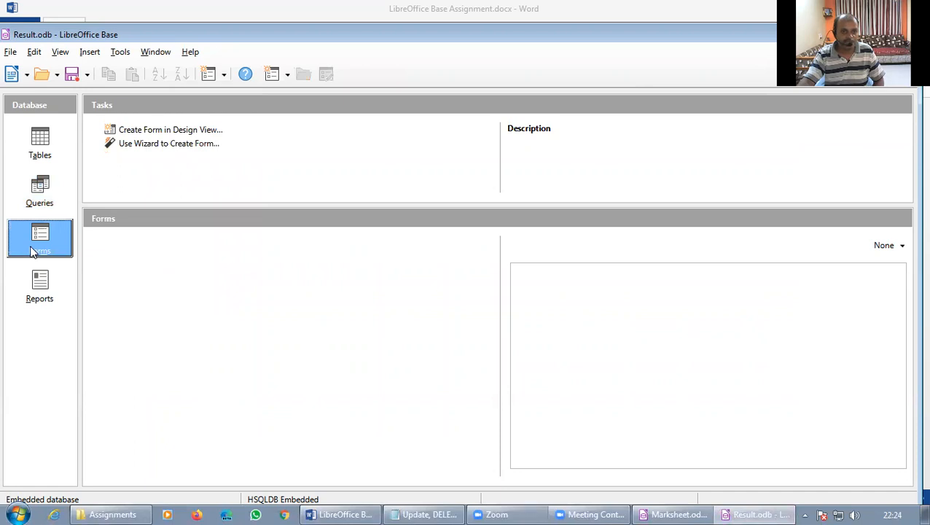
click(181, 146)
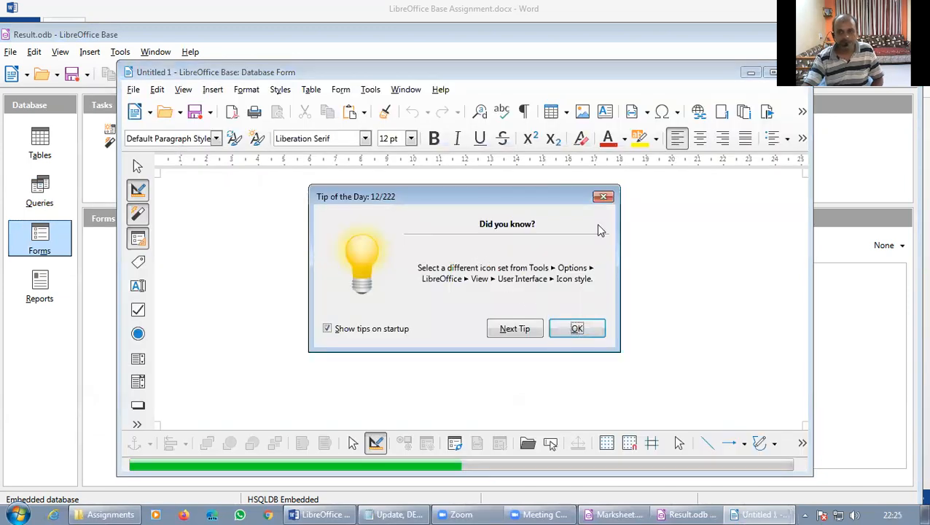
click(604, 196)
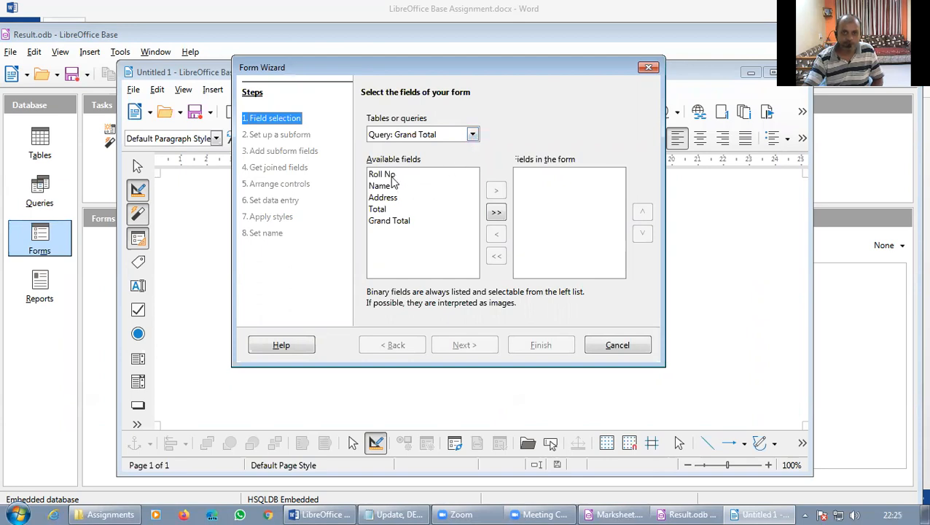
Include all fields of the Grand Total query without a subform, and arrange the main form as Columnar - Labels on Top.
click(497, 212)
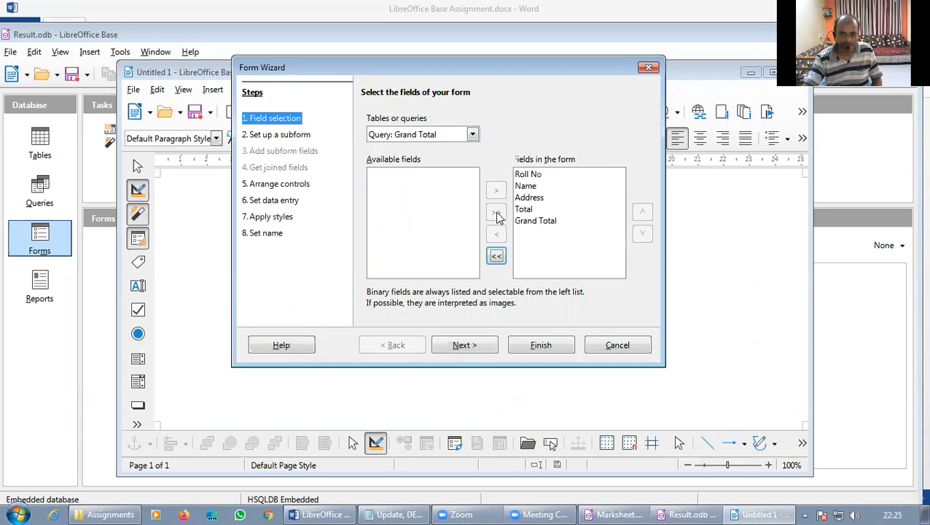
click(468, 350)
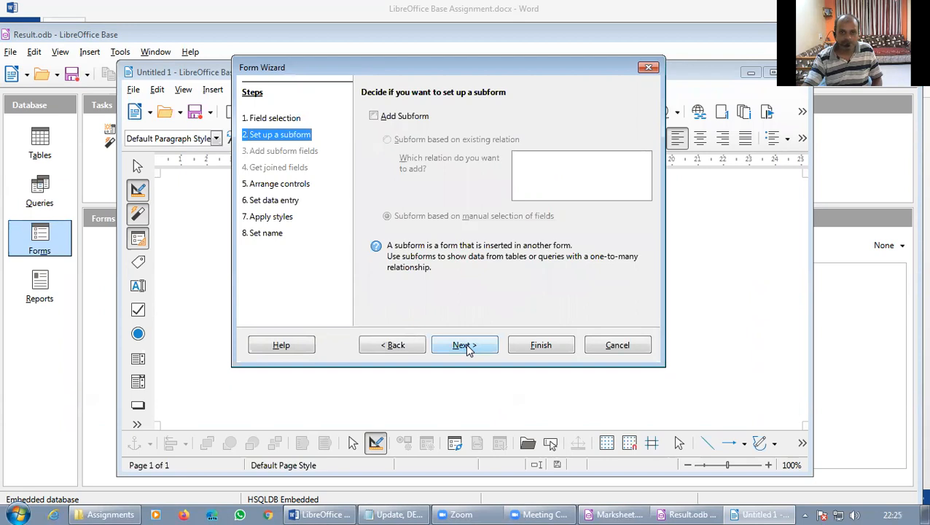
click(473, 348)
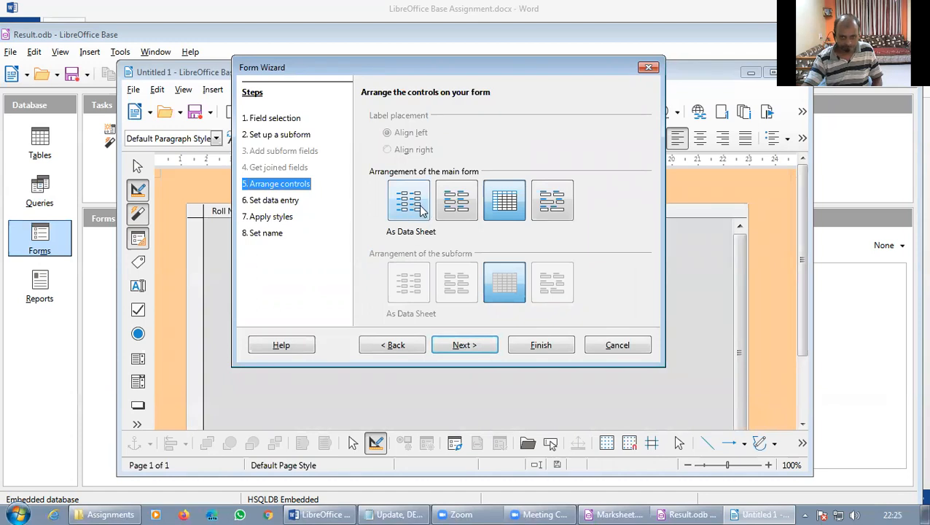
click(448, 207)
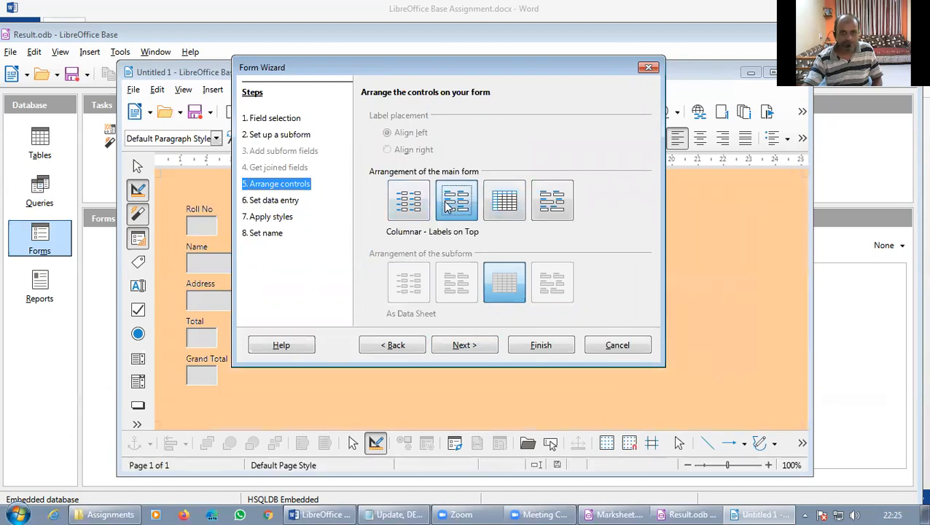
click(465, 346)
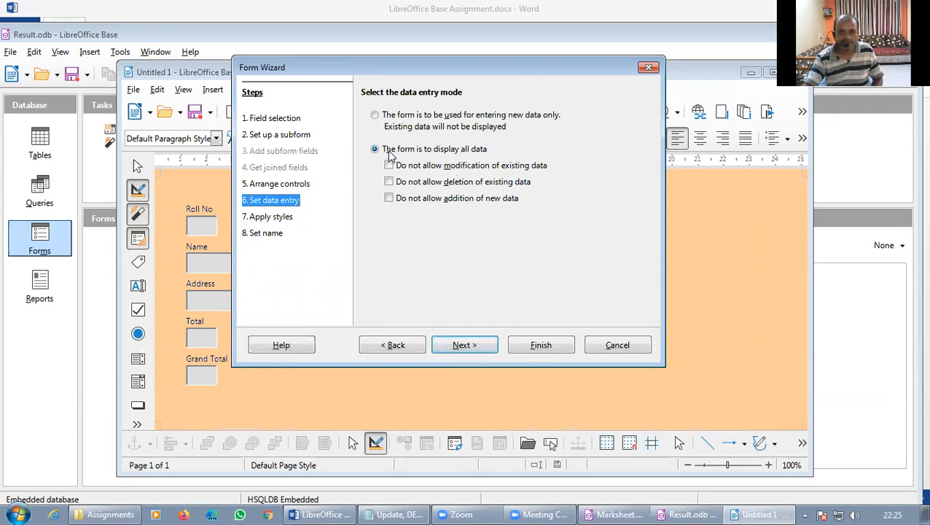
Keep the form set to display all data and apply the Bright Blue style to it.
click(466, 346)
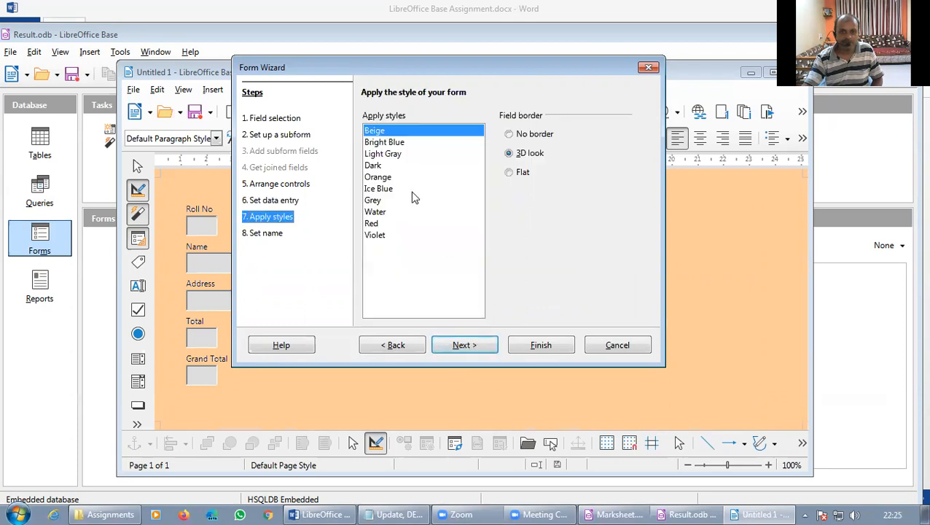
click(387, 142)
click(379, 130)
click(381, 154)
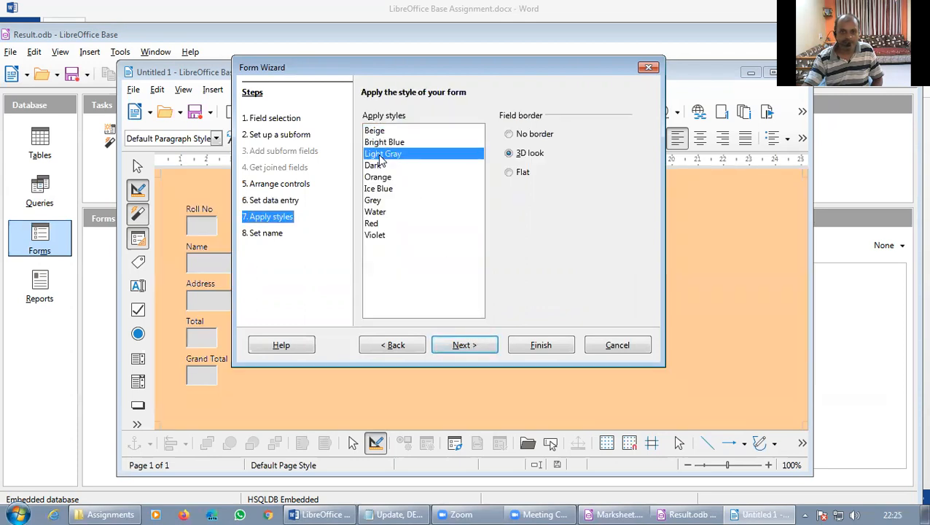
click(382, 143)
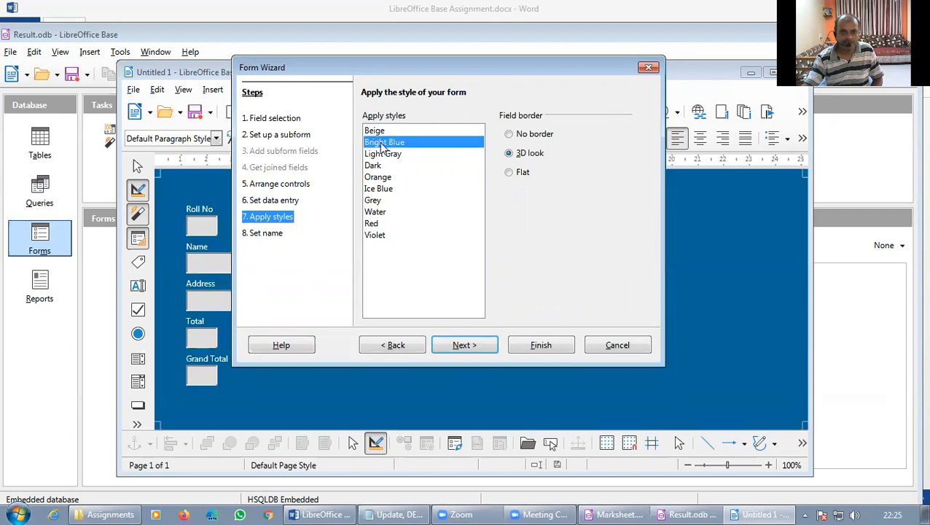
Name the form Grand Total Form and finish creating it, ready to work with.
click(465, 344)
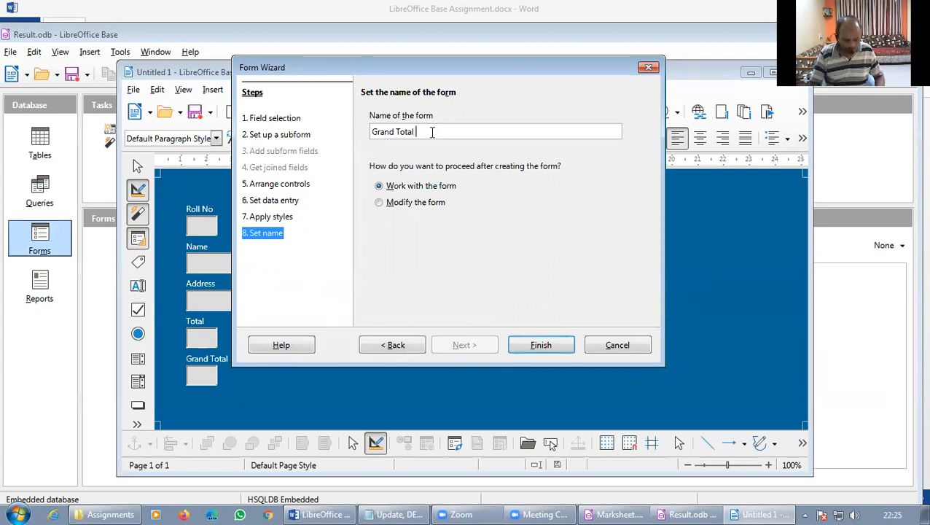
text(Form)
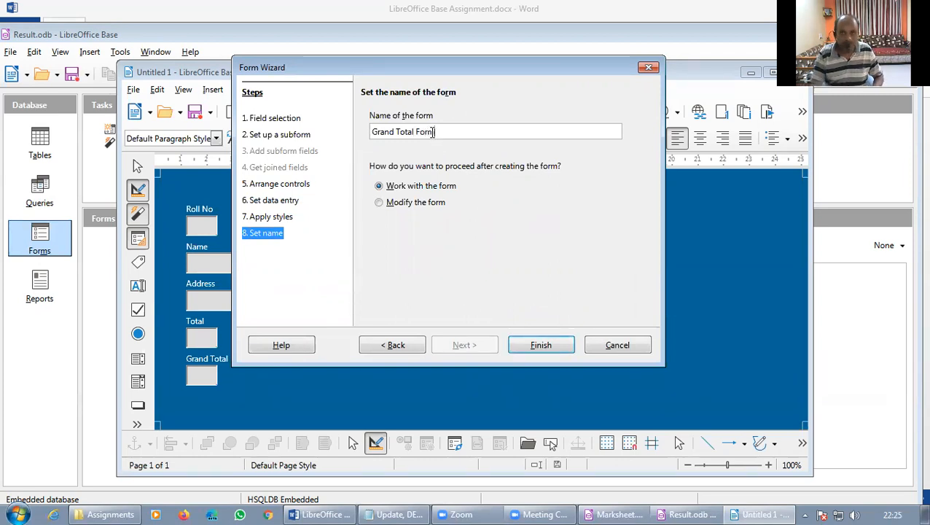
click(540, 345)
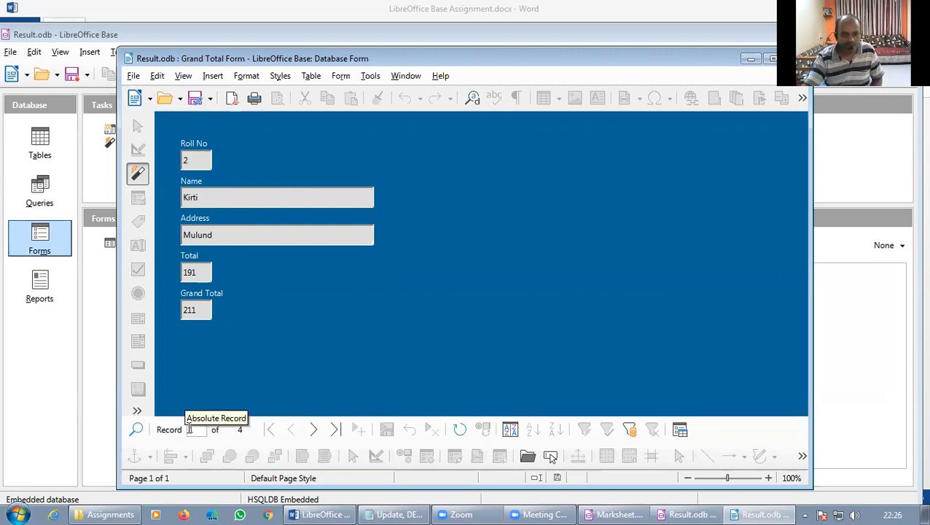
Browse the form's records forward and backward, and jump between the first and last ones, examining the Total and Grand Total fields.
click(315, 432)
click(315, 432)
click(314, 432)
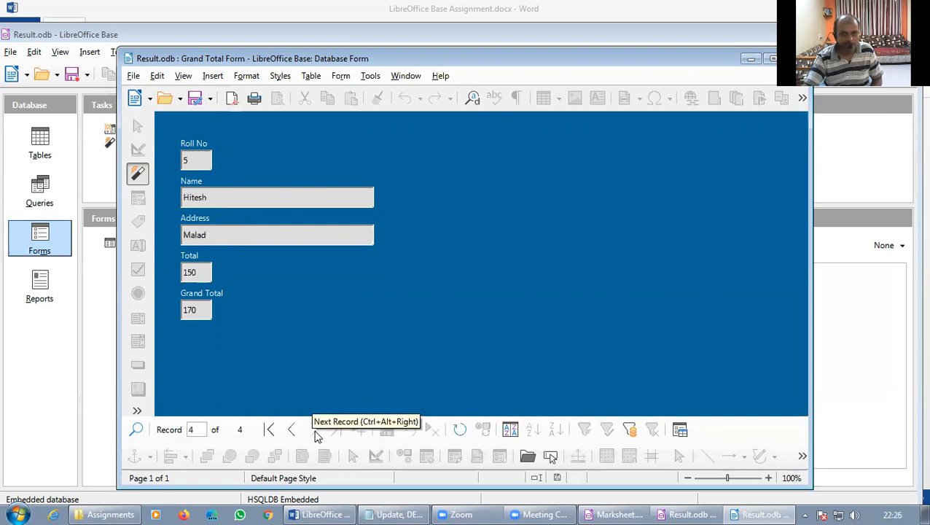
click(290, 431)
click(291, 431)
click(291, 431)
click(335, 430)
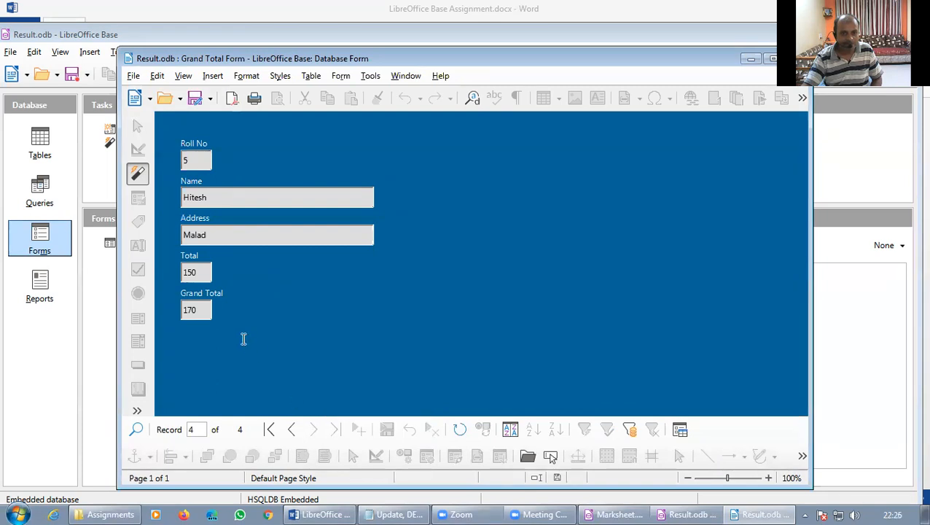
click(208, 314)
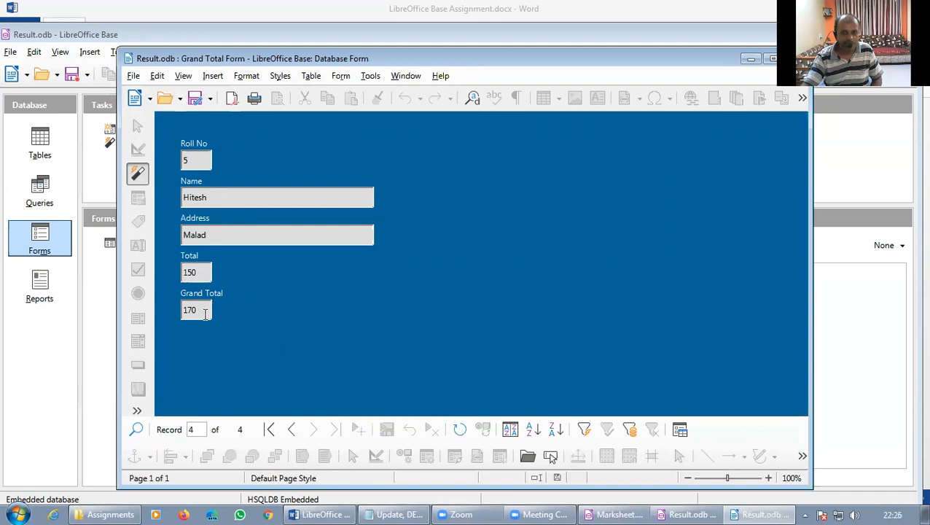
click(270, 430)
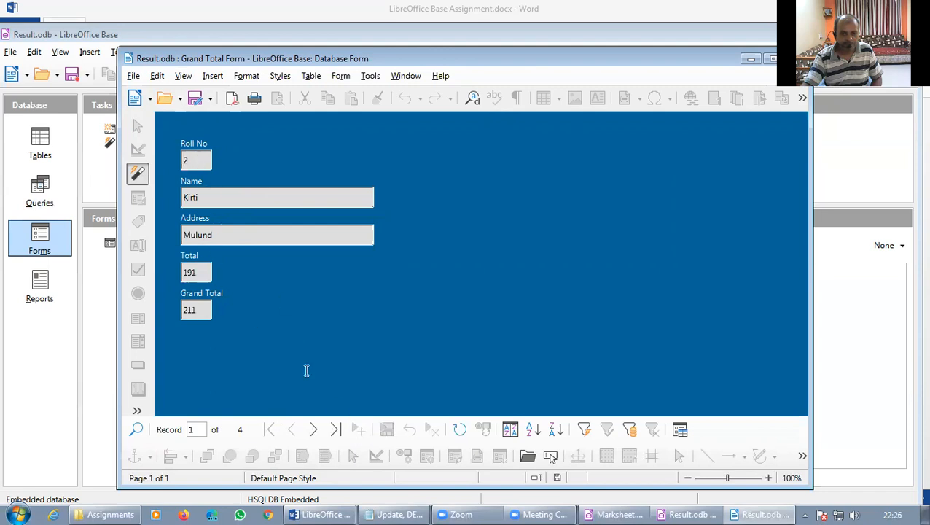
click(336, 432)
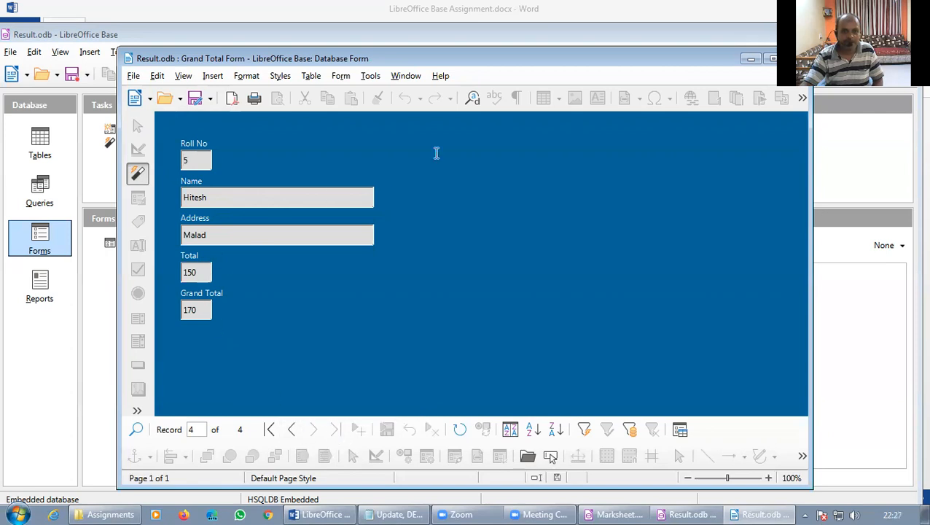
Move the Grand Total Form window into full view and close it.
drag(636, 64, 598, 77)
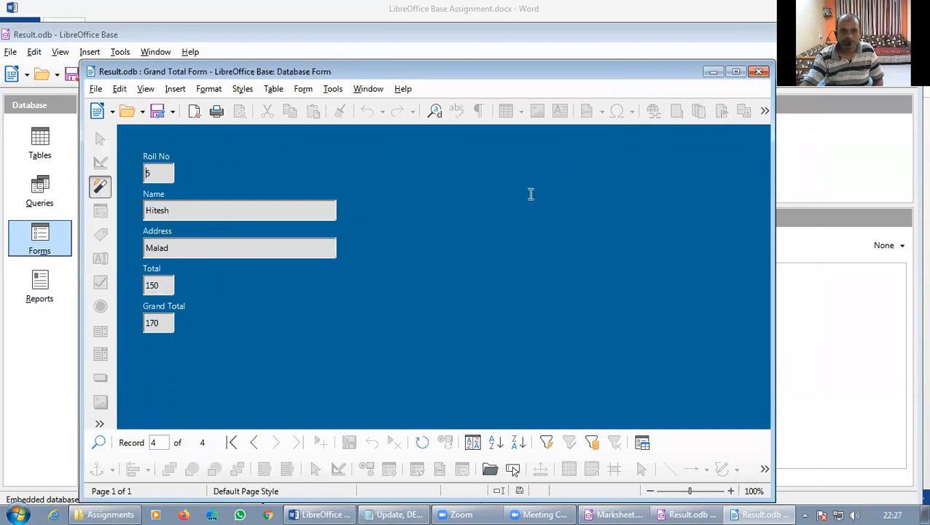
click(158, 115)
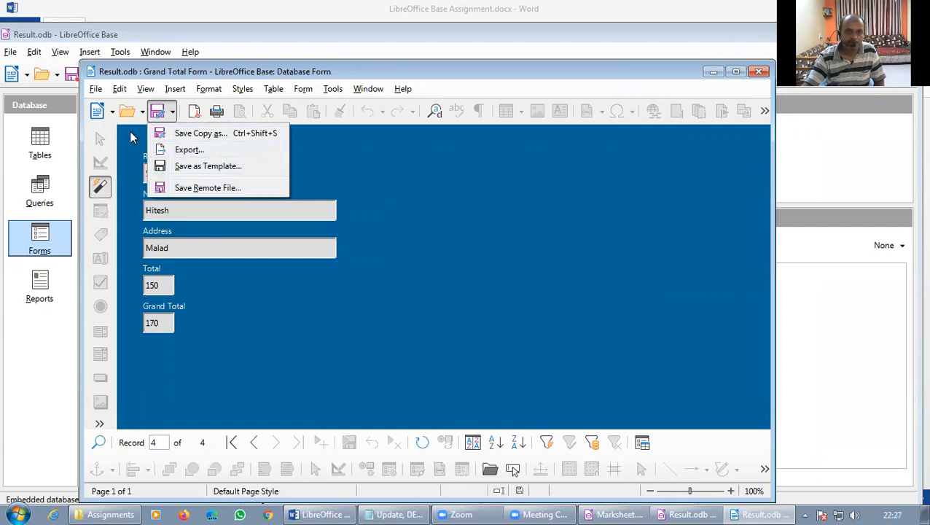
click(547, 179)
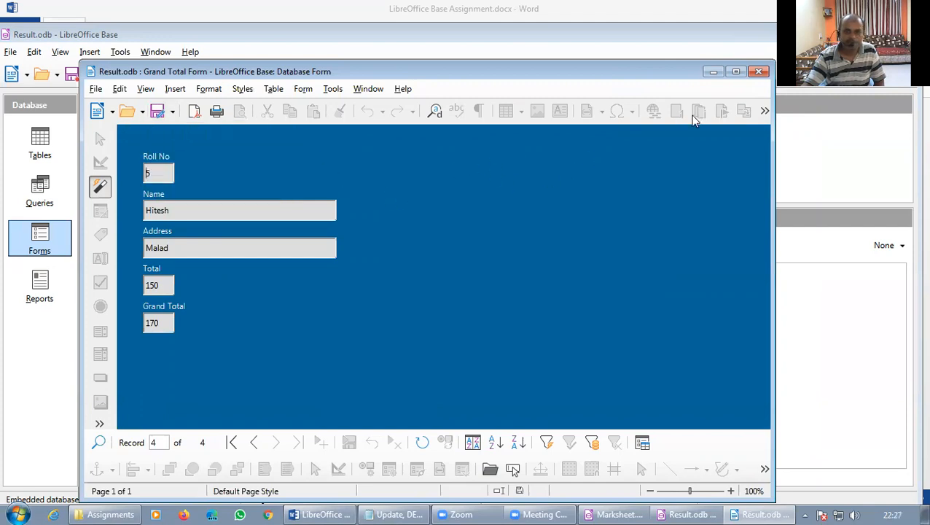
click(760, 72)
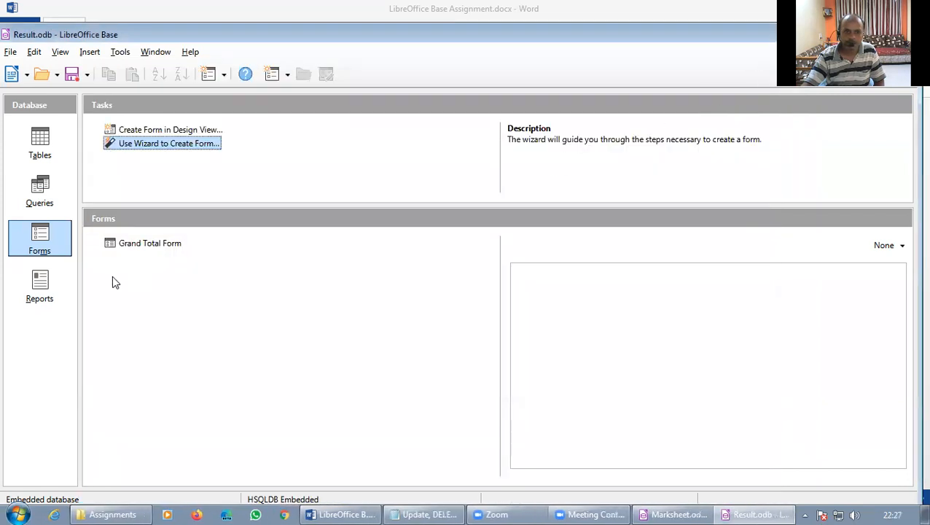
Reopen the saved Grand Total Form and check moving to its last, previous and first records.
click(156, 244)
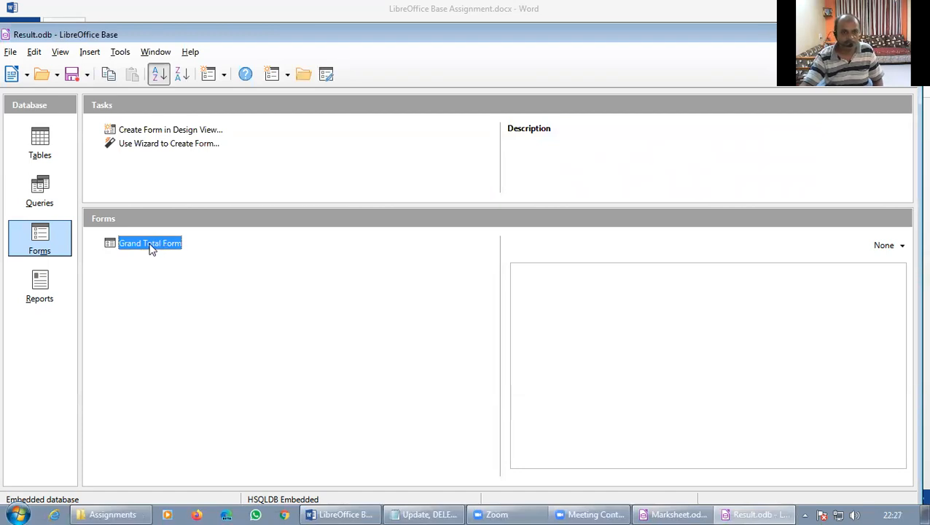
double_click(151, 245)
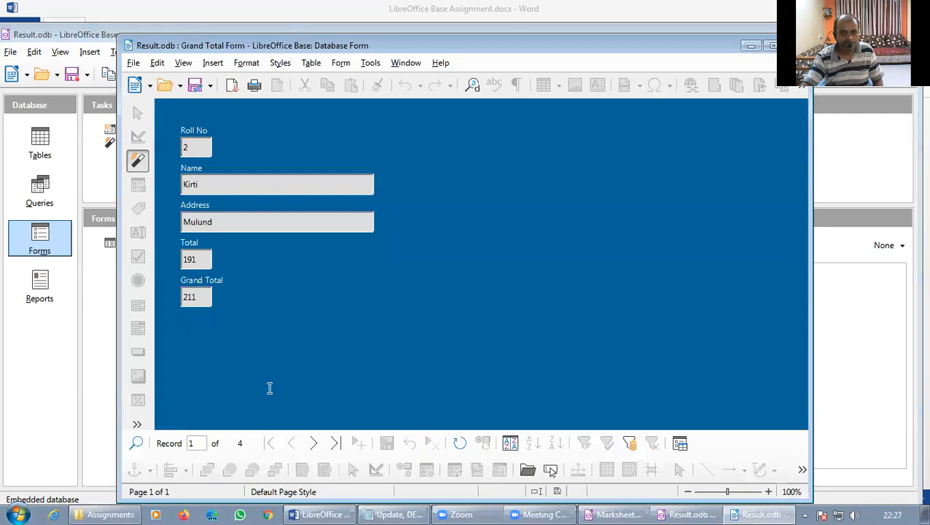
click(336, 444)
click(291, 444)
click(269, 444)
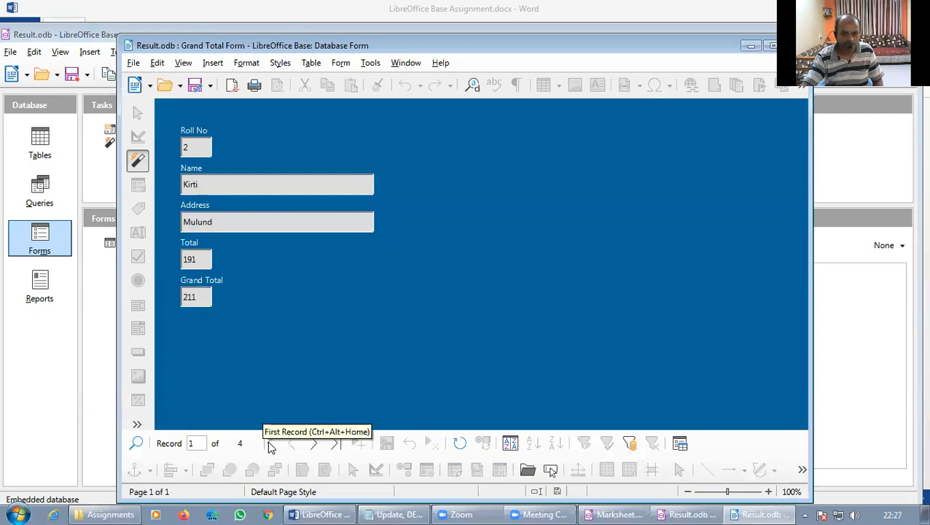
Go to the last record of the Grand Total Form, move its window into full view, and close it.
click(334, 443)
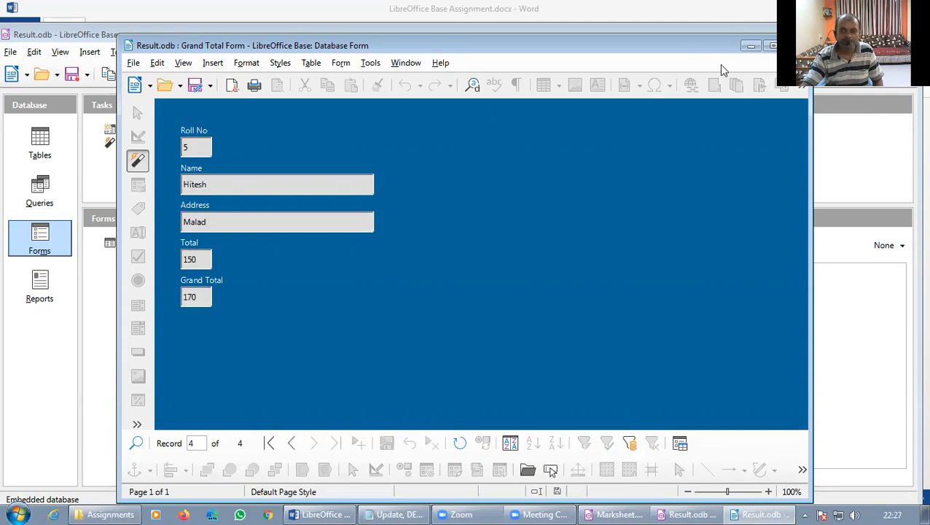
drag(694, 52, 635, 60)
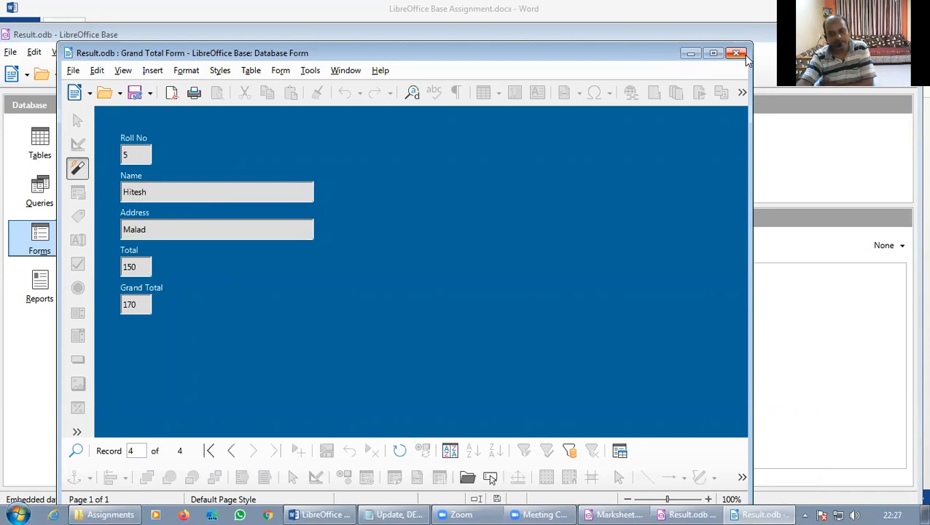
click(741, 56)
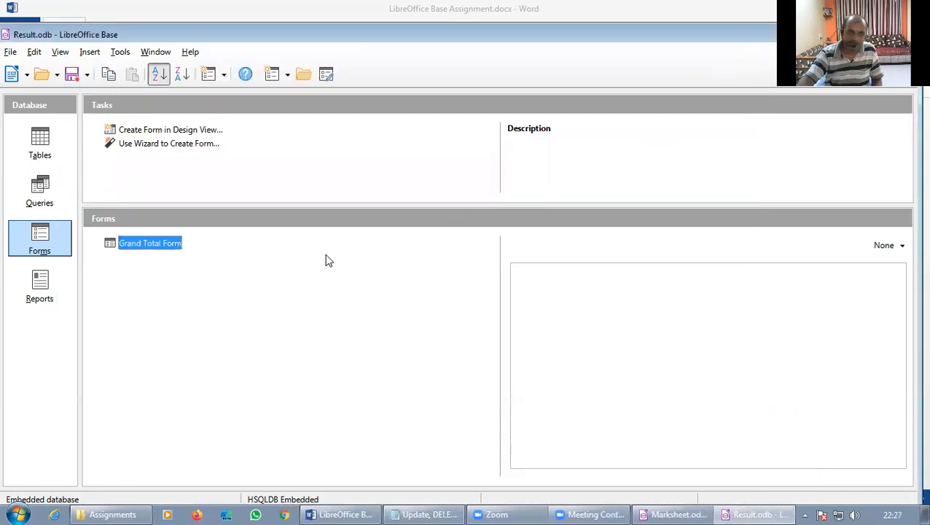
Switch to the Word assignment document and highlight task k about preparing a report on the database.
click(339, 515)
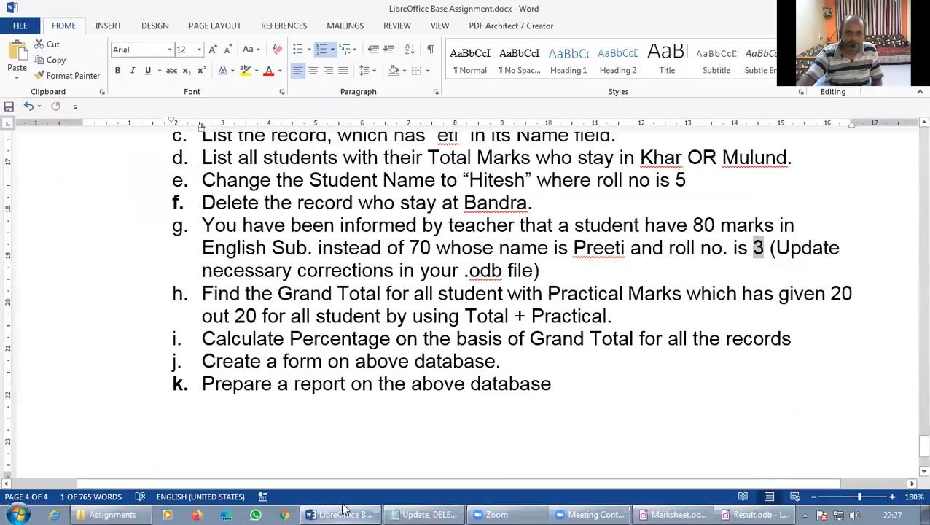
drag(204, 384, 469, 404)
drag(531, 398, 552, 390)
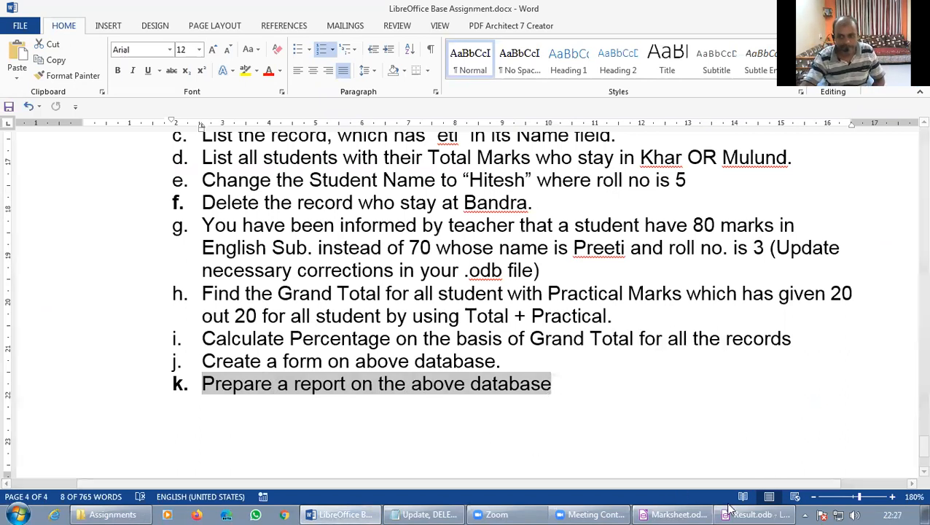
Return to the Result database and start a wizard-built report with all fields of the Grand Total query.
click(754, 514)
click(39, 302)
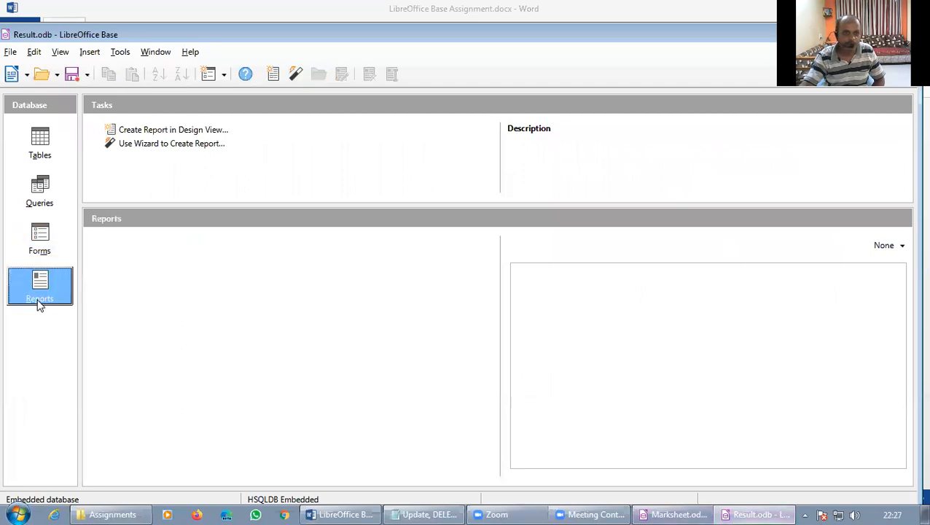
click(165, 143)
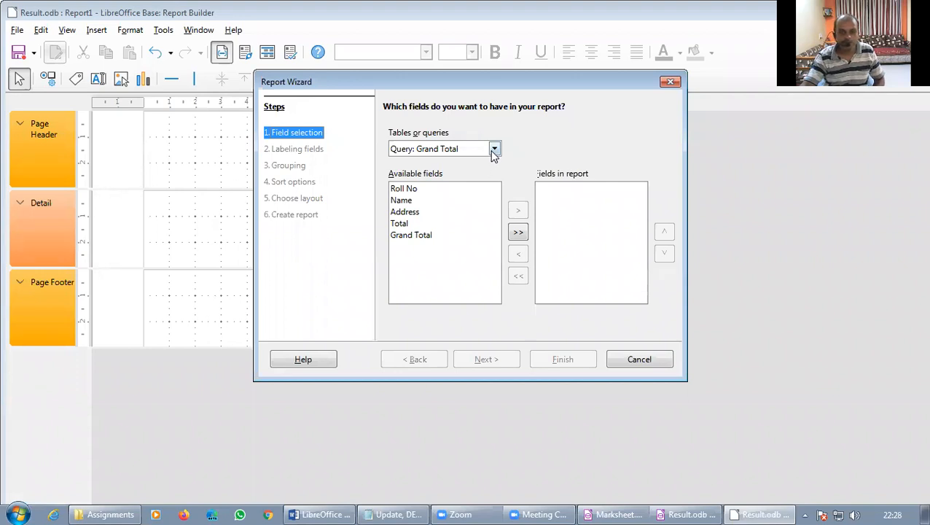
click(517, 231)
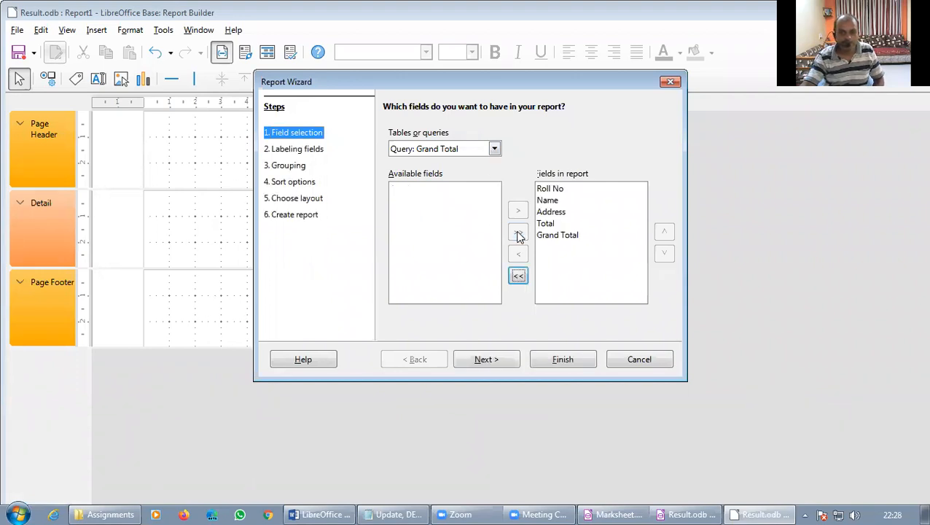
click(488, 359)
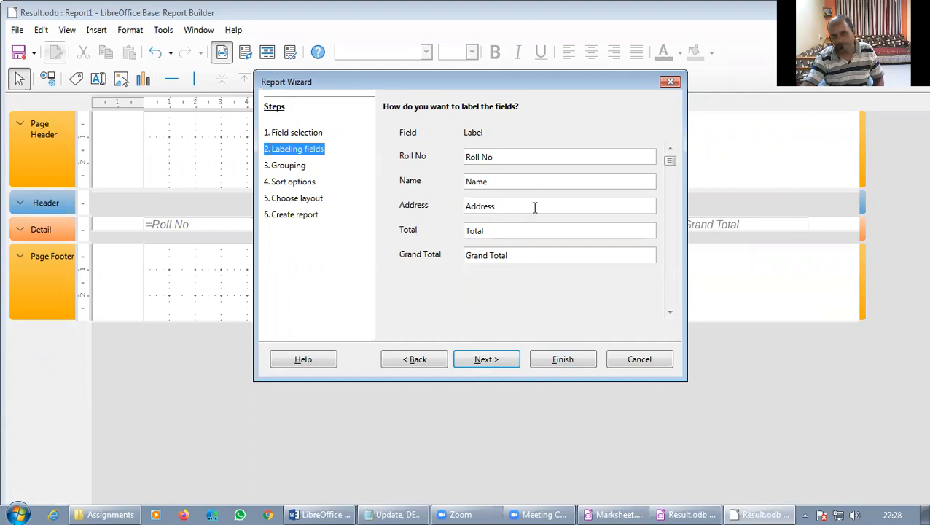
Keep the default field labels and group the report by Roll No.
click(492, 361)
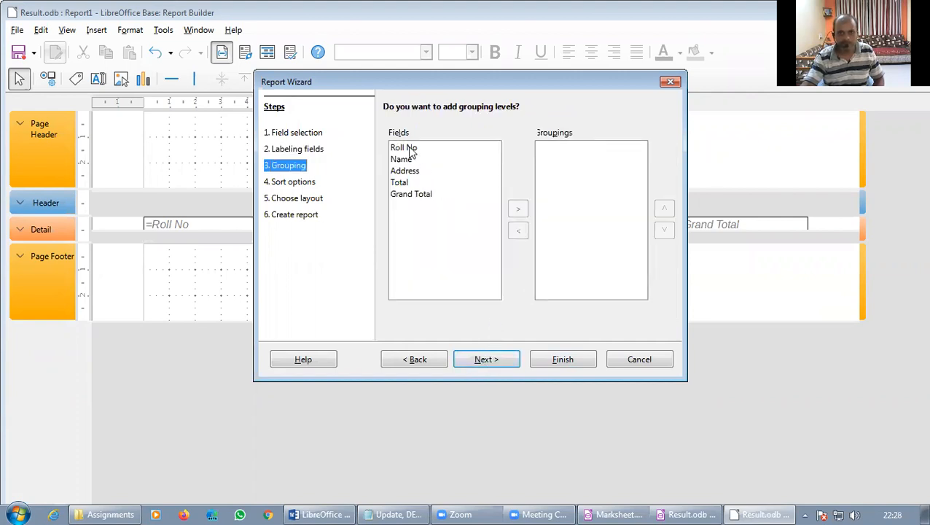
click(408, 147)
click(519, 210)
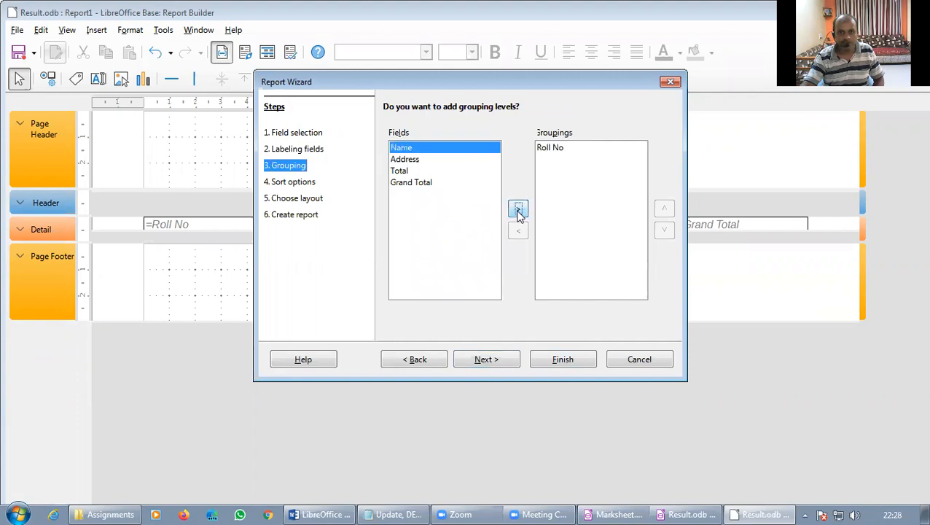
click(490, 360)
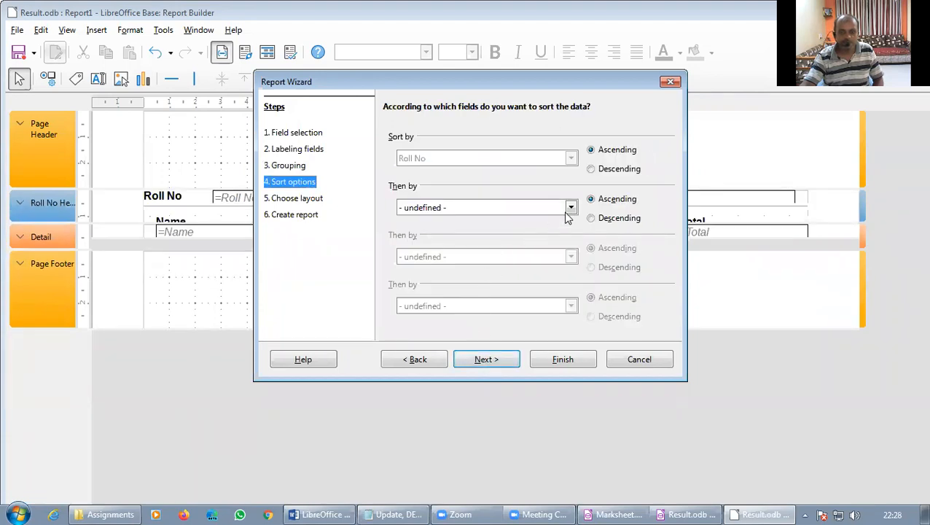
Try to use Roll No as the report's second sort field as well.
click(540, 209)
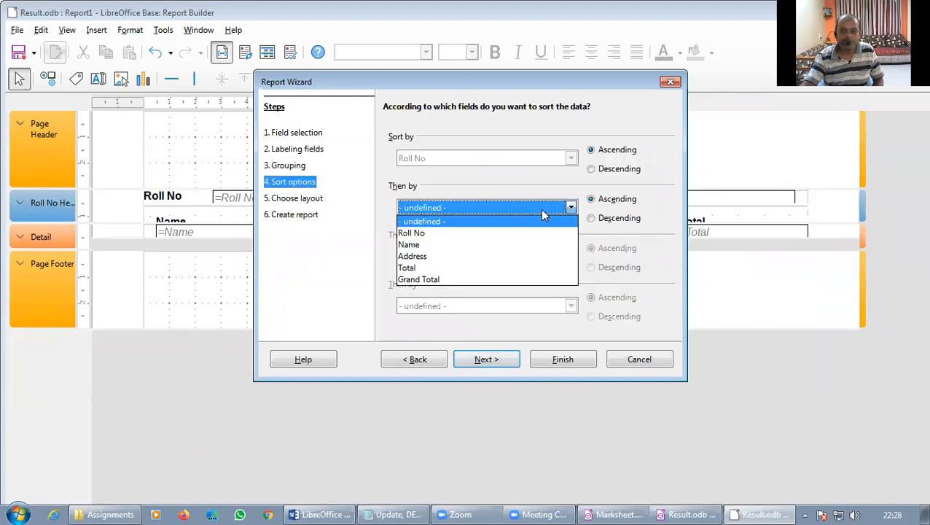
click(470, 233)
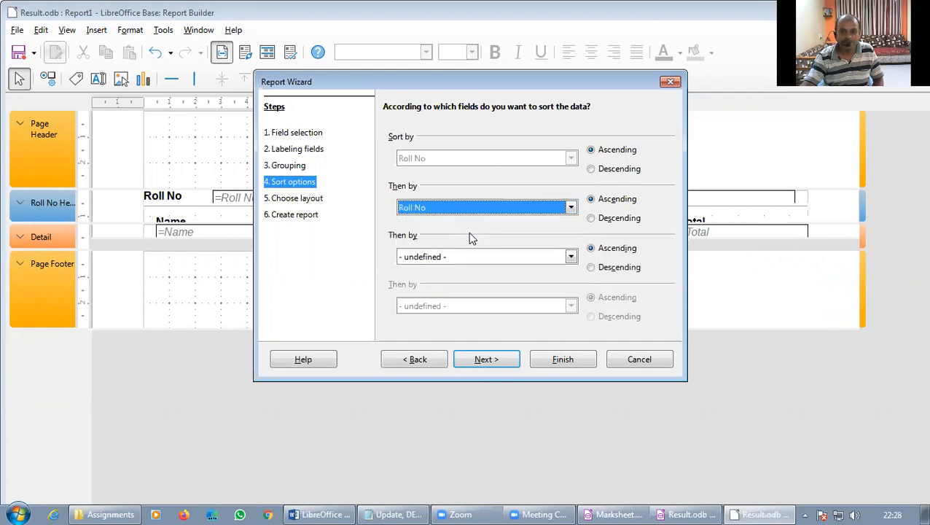
click(487, 360)
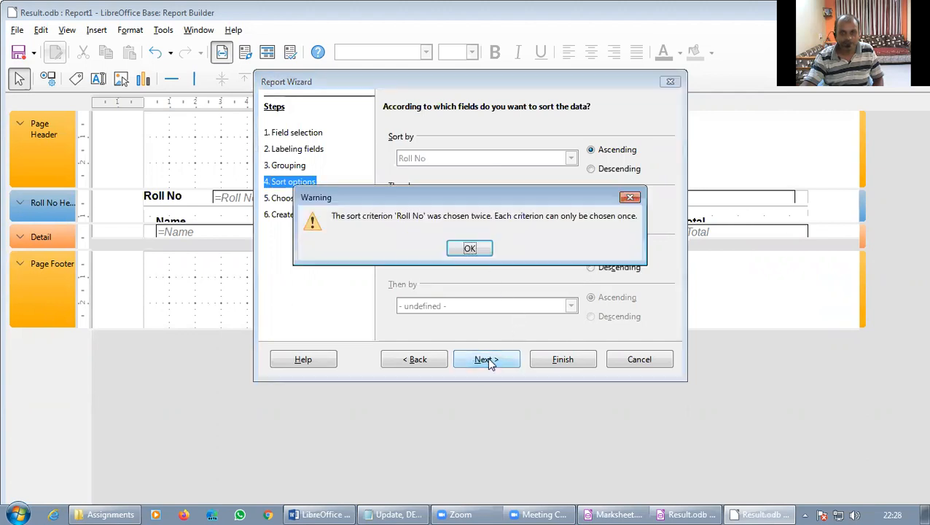
click(470, 248)
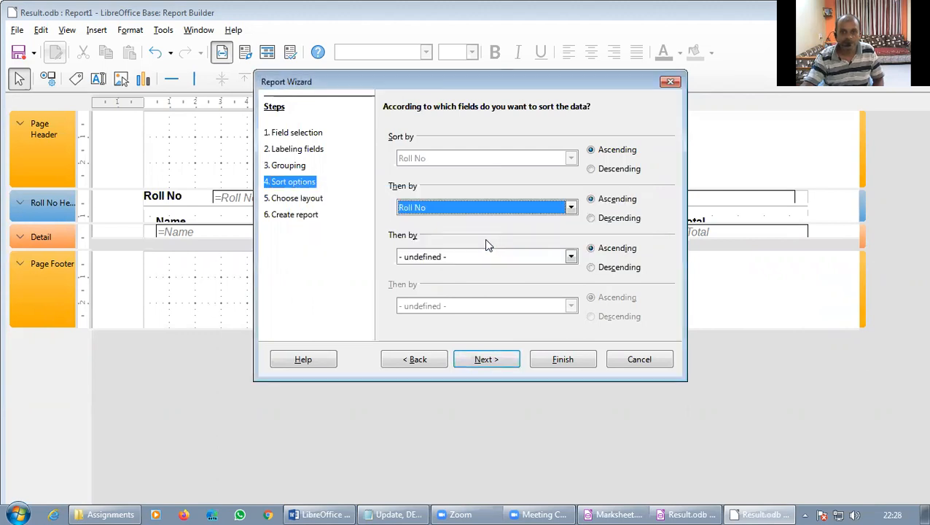
Set the report's second sort field to Name in ascending order.
click(569, 208)
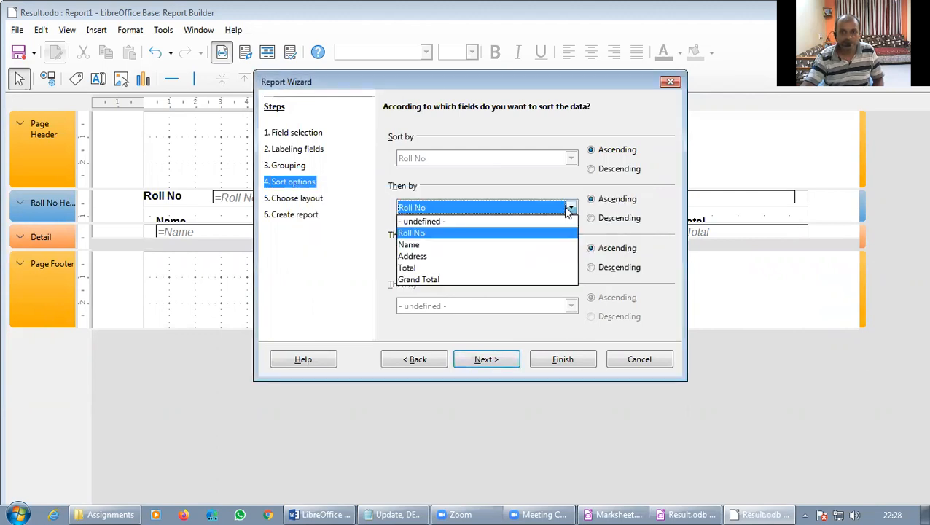
click(490, 245)
click(489, 360)
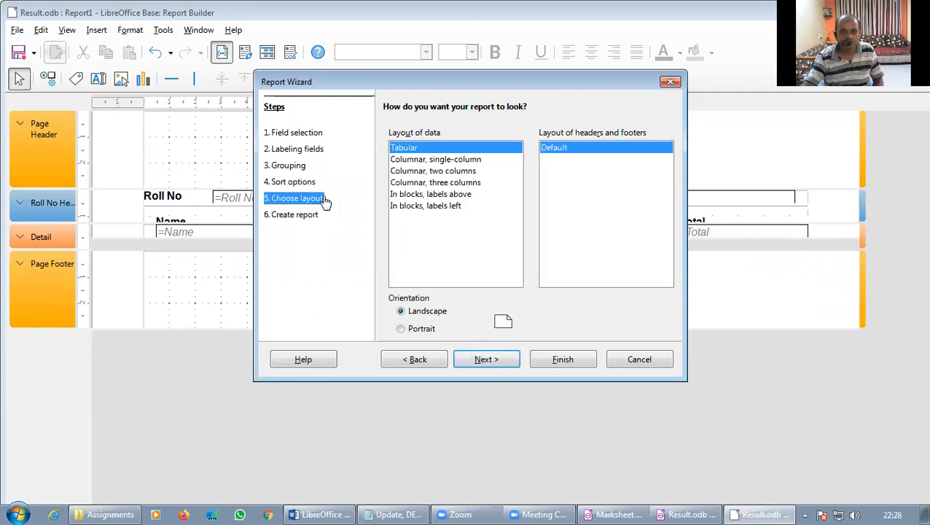
Choose the single-column columnar layout in landscape and create the dynamic report titled Grand Total Report.
click(432, 161)
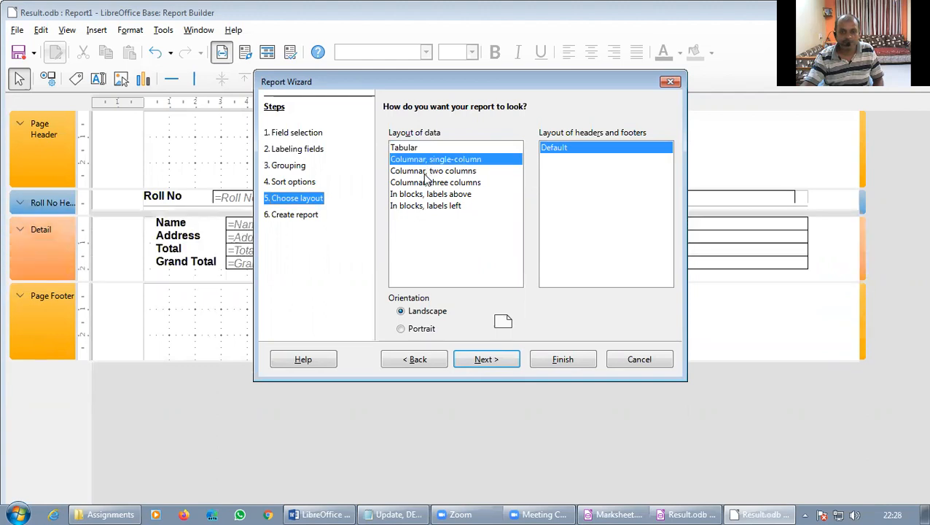
click(482, 360)
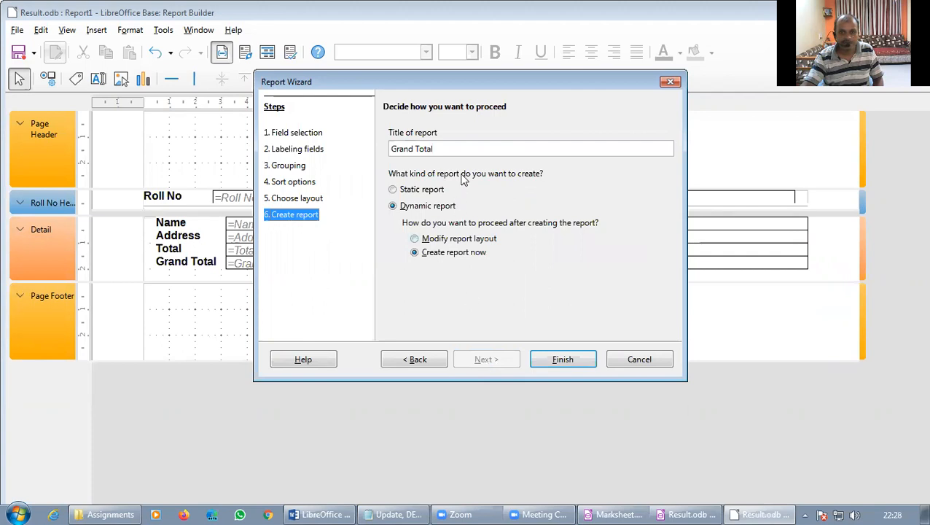
click(464, 147)
text(Report)
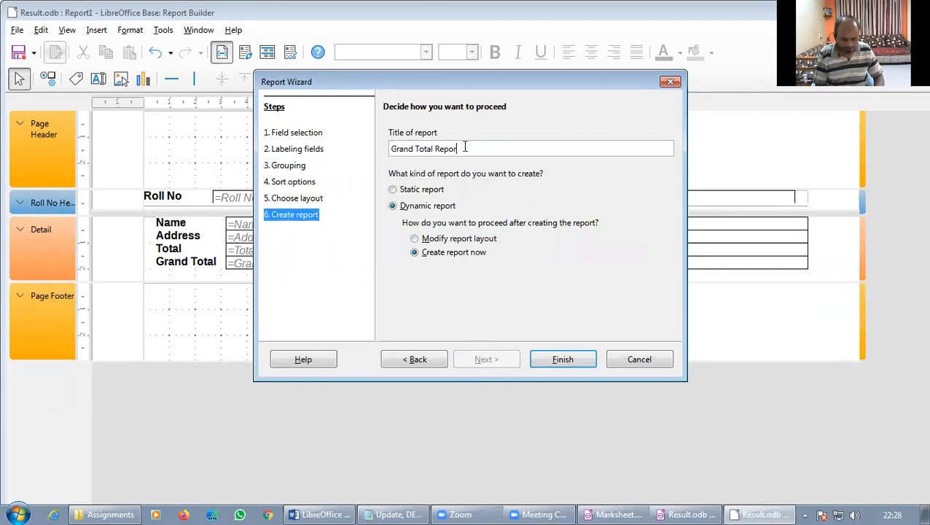
click(563, 359)
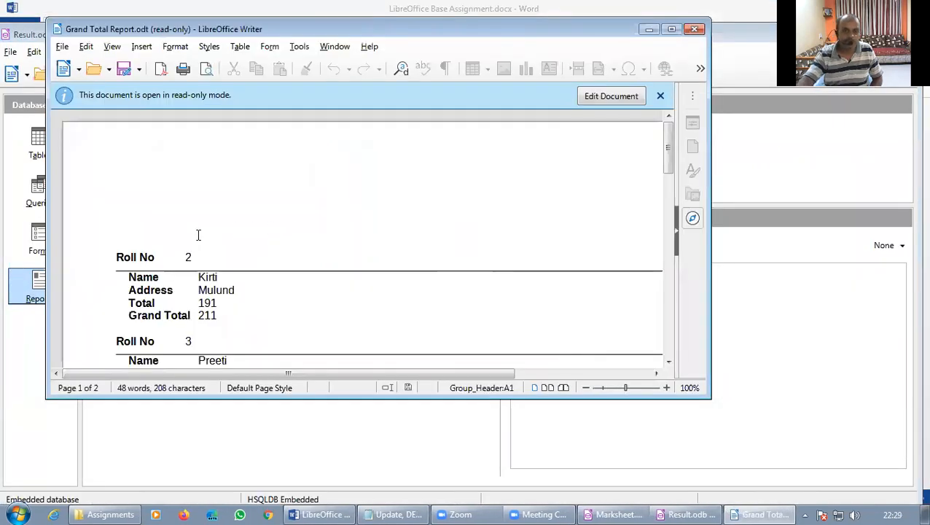
Examine the student records grouped by Roll No in the generated Grand Total Report, and close it.
scroll(234, 238, down, 4)
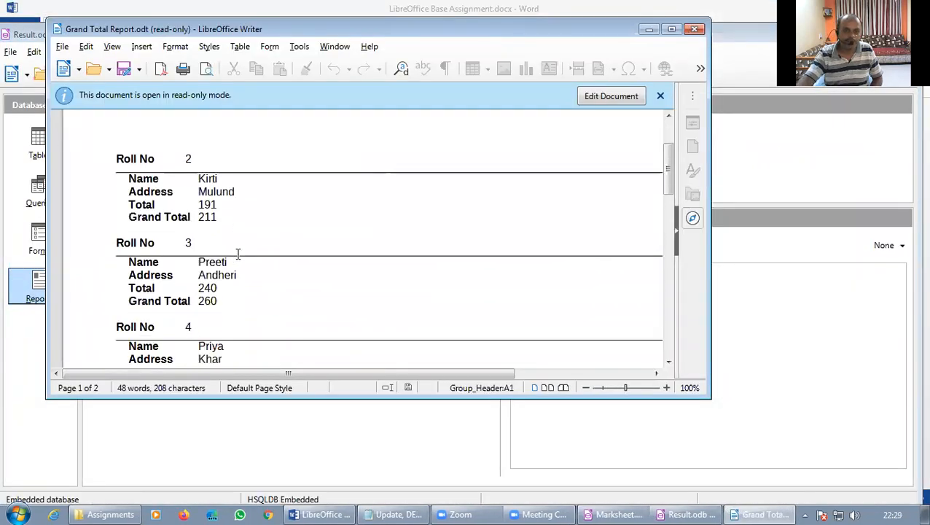
scroll(237, 254, down, 3)
scroll(233, 252, up, 5)
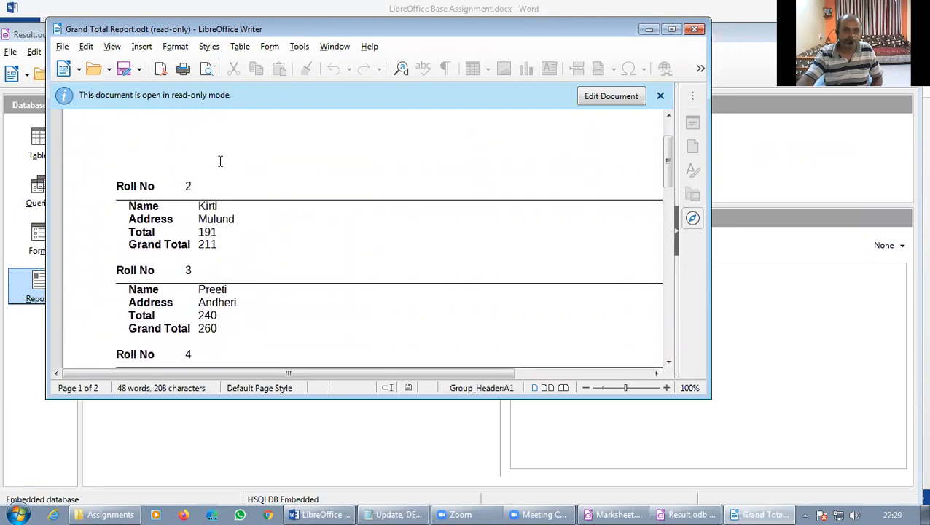
scroll(263, 235, down, 4)
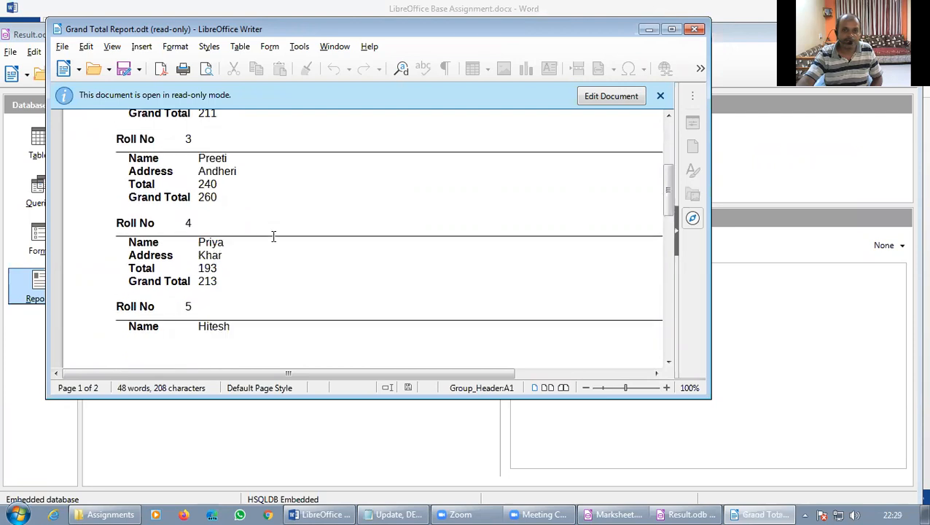
scroll(262, 241, up, 6)
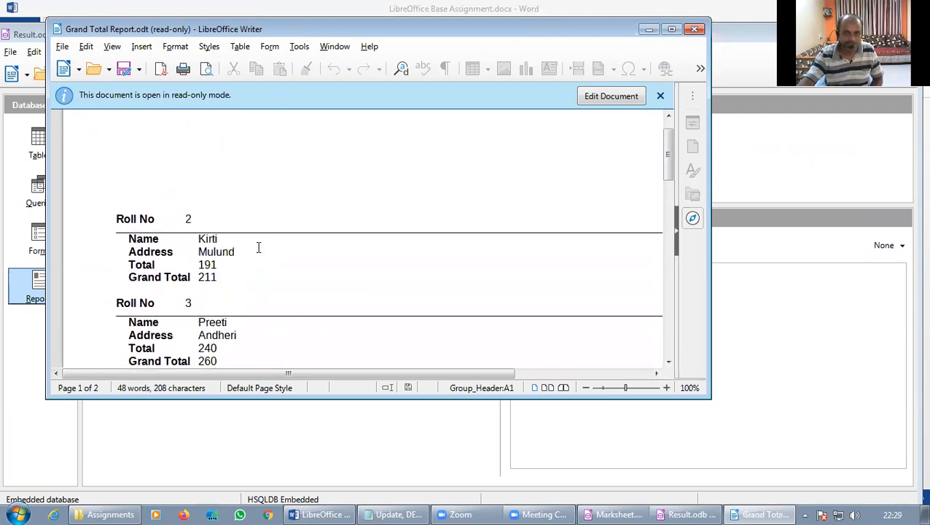
scroll(258, 244, down, 3)
scroll(262, 245, down, 6)
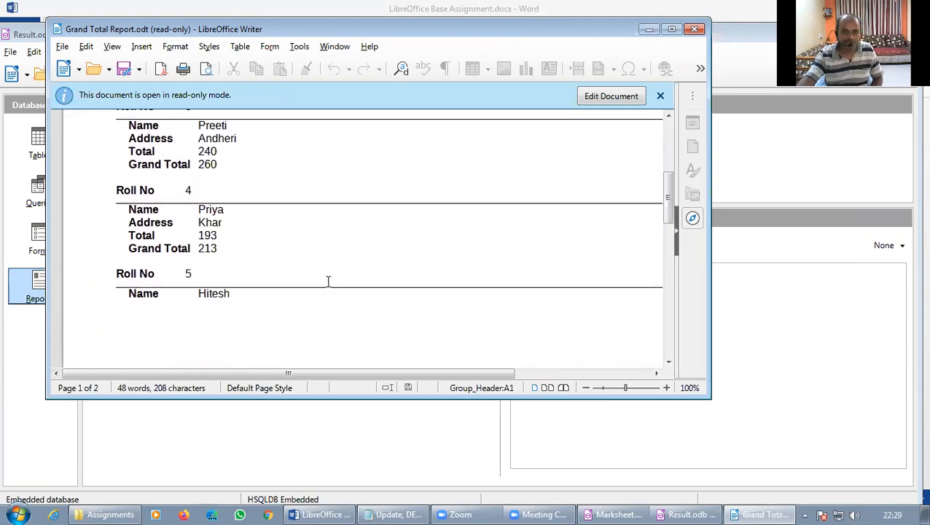
click(694, 30)
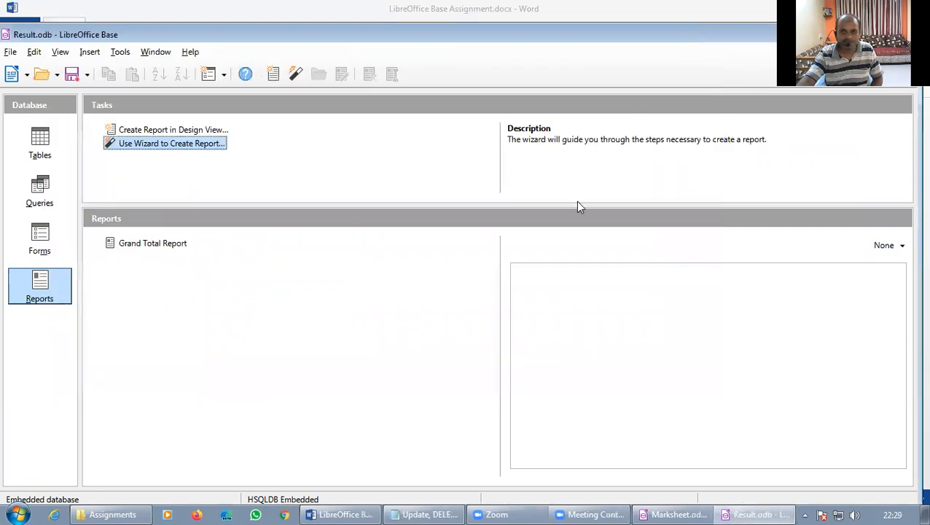
Start another wizard-built form and include all fields of the Grand Total query.
click(39, 242)
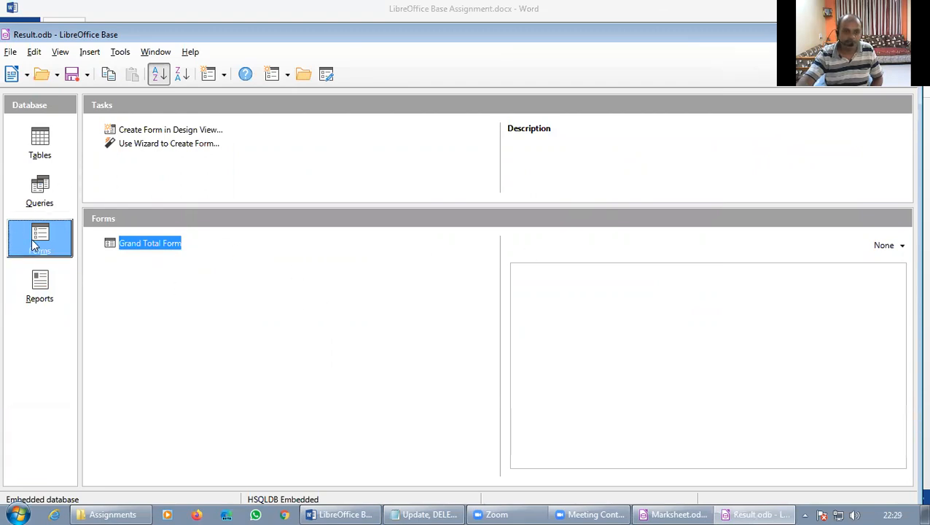
click(160, 145)
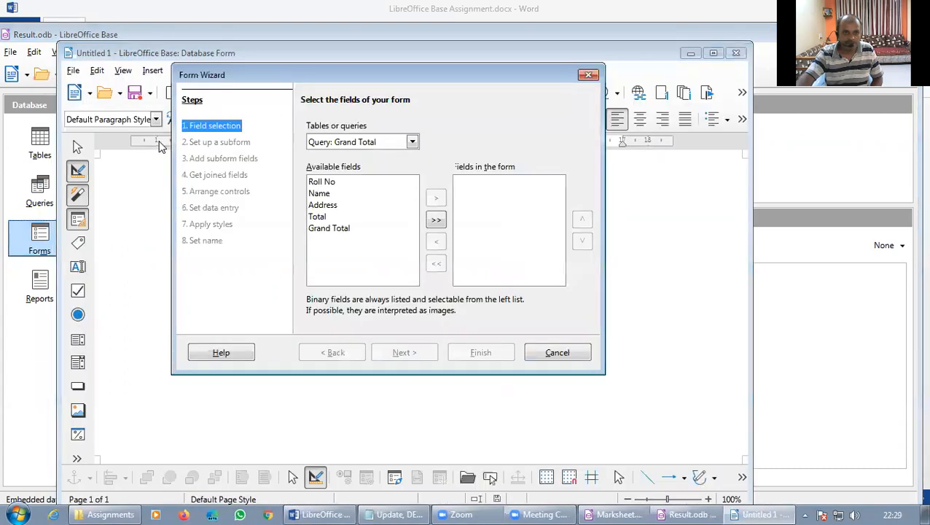
click(412, 143)
click(412, 143)
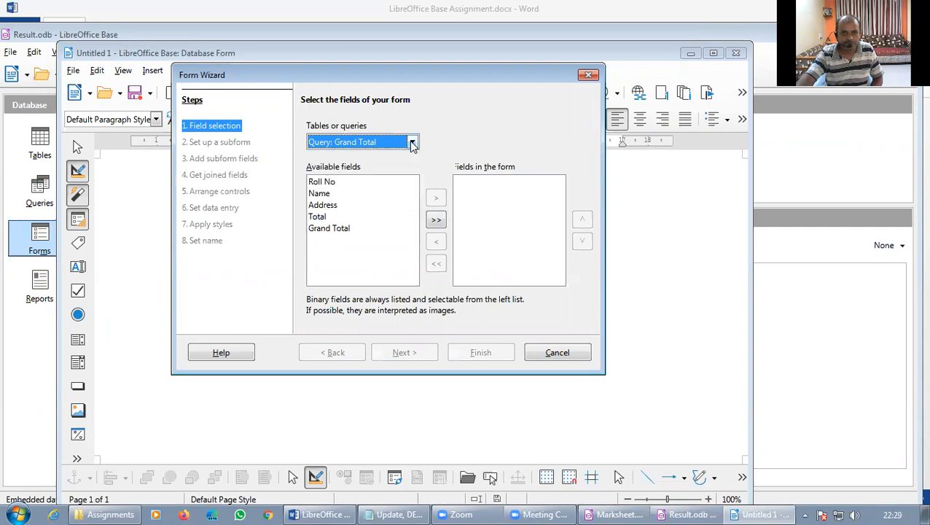
click(435, 220)
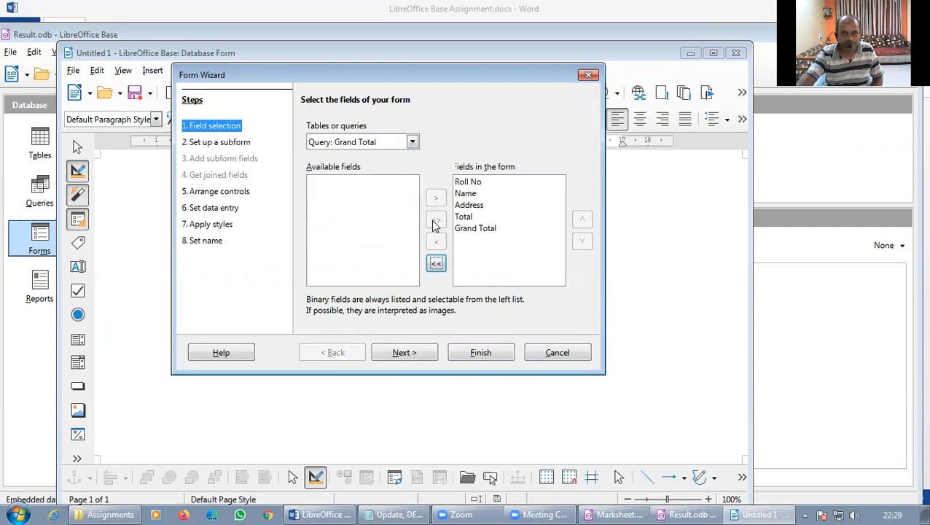
Leave out a subform and arrange the main form as Columnar - Labels Left.
click(410, 353)
click(410, 353)
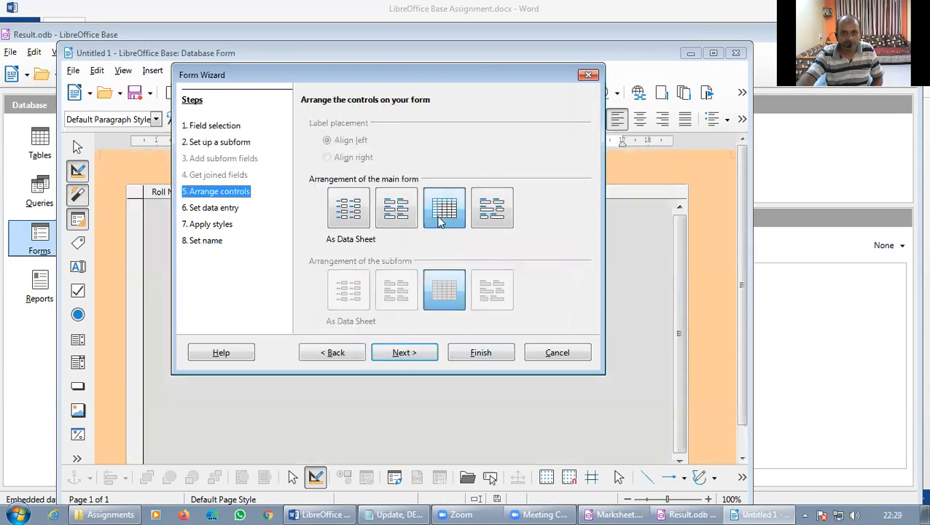
click(353, 211)
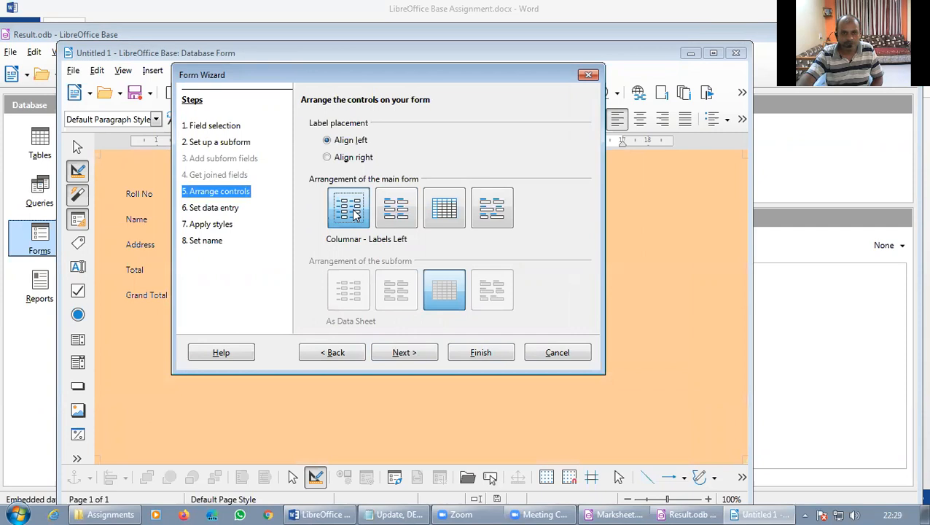
click(417, 353)
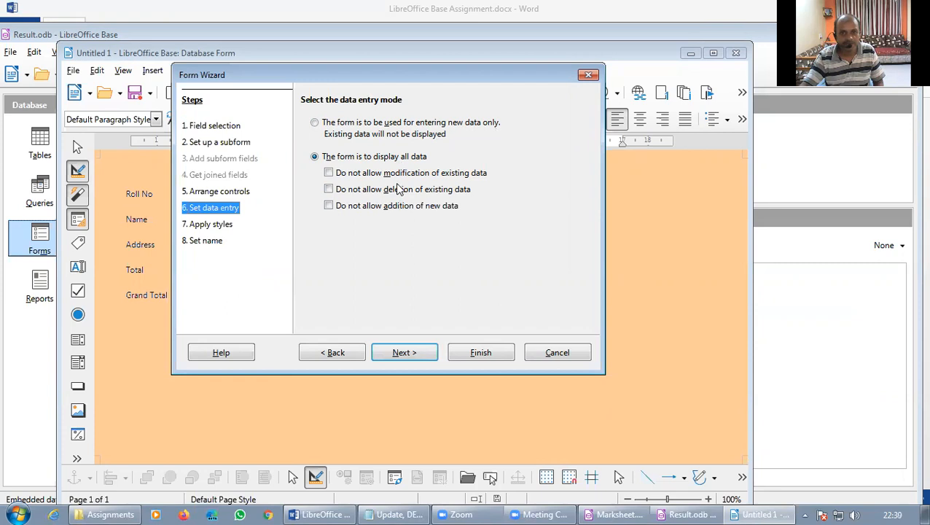
Keep the form displaying all data in the Beige style with 3D look borders, and try to create it as Grand Total Form.
click(400, 353)
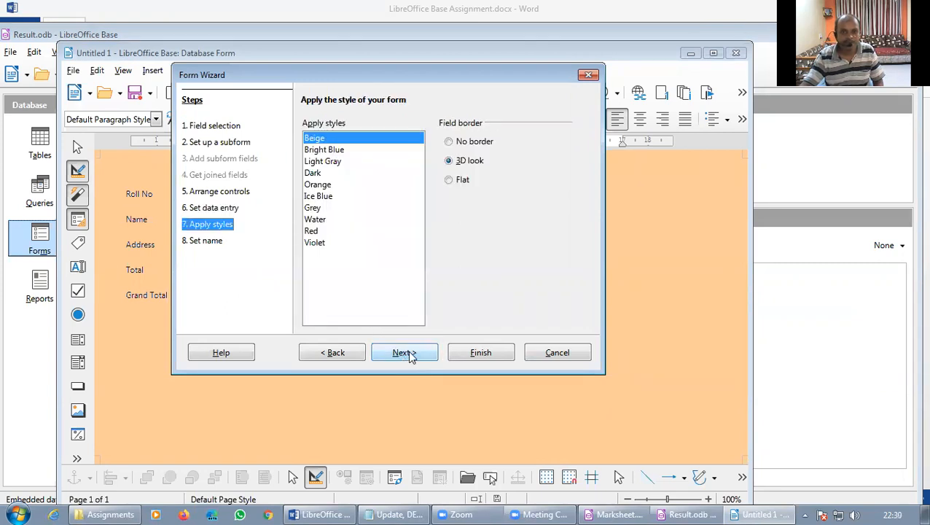
click(404, 353)
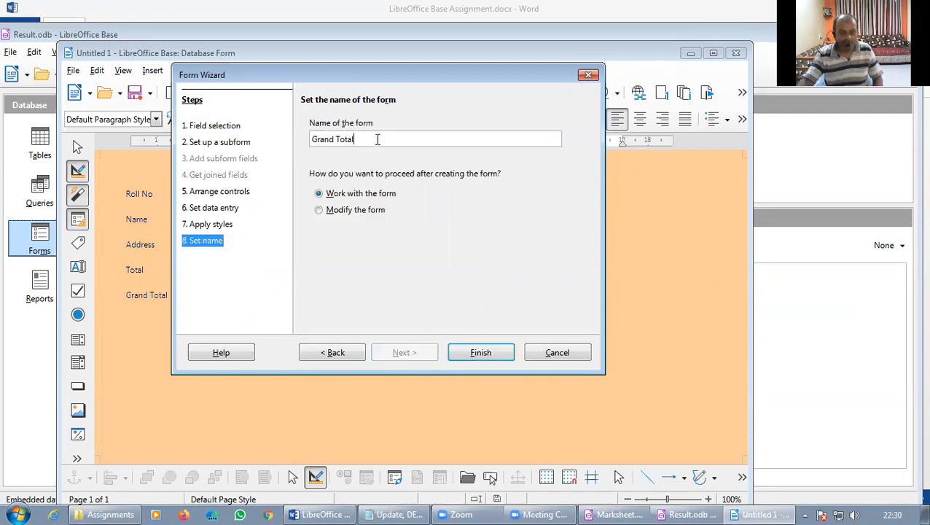
text(Form)
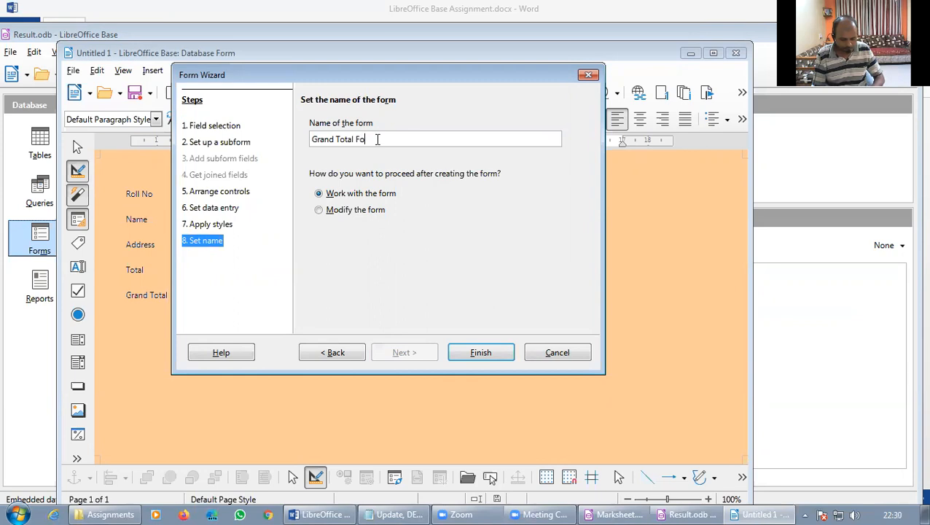
click(482, 352)
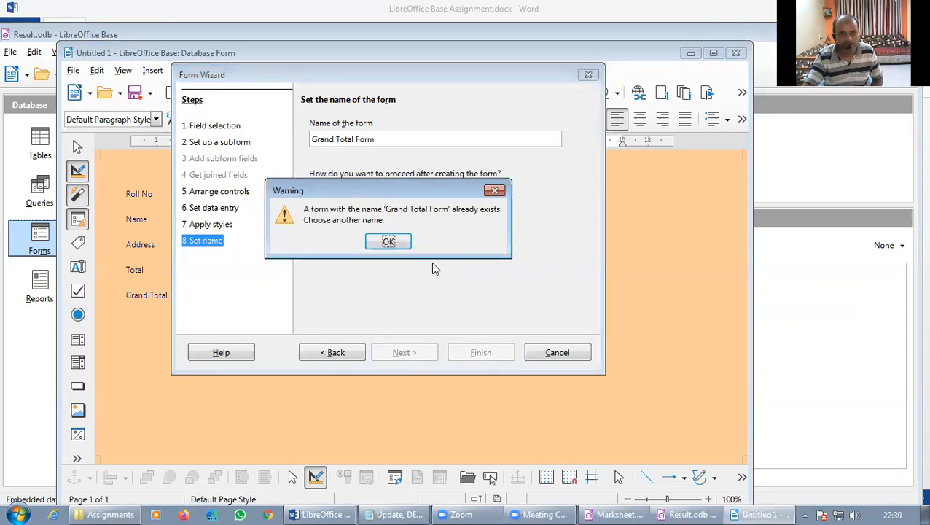
Change the form's name to Grand Total Form1 and create it for working with the data.
click(388, 242)
click(386, 139)
text(1)
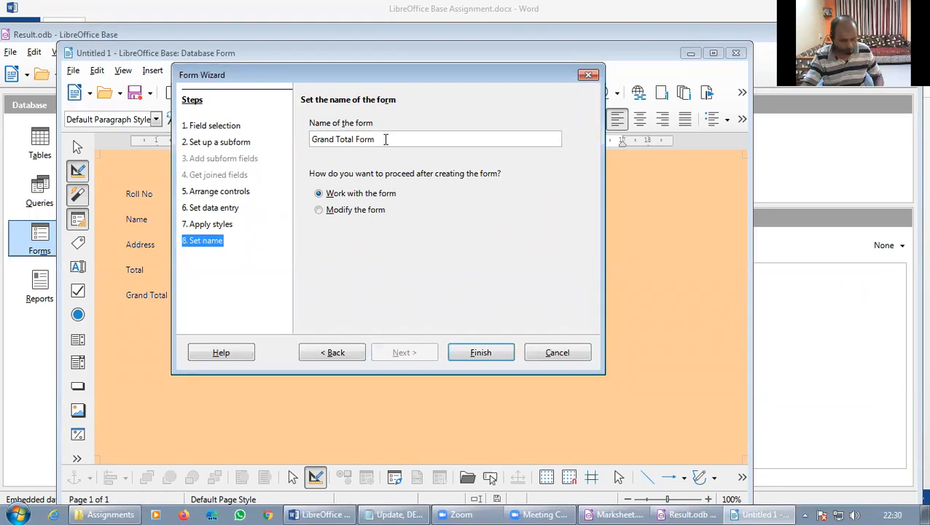
click(484, 354)
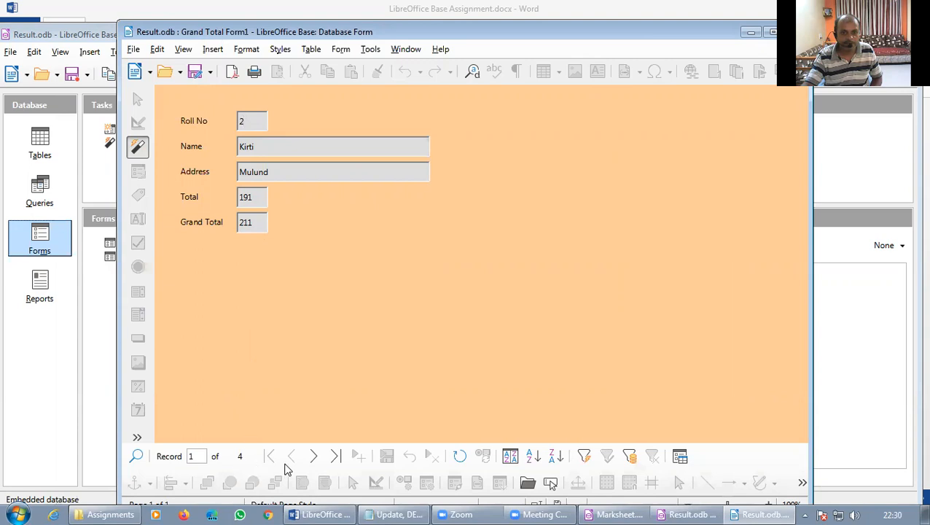
Browse the student records in Grand Total Form1 from first to last twice, and close the form.
click(317, 464)
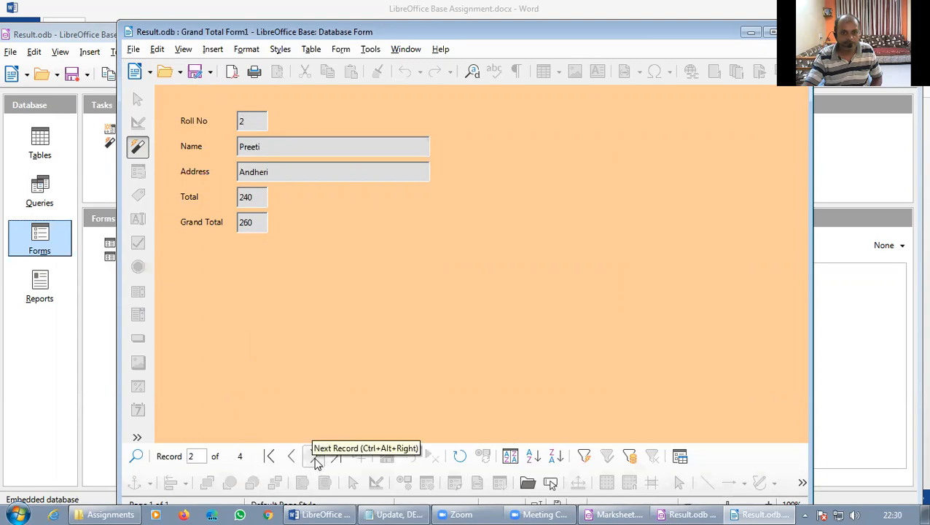
click(317, 464)
click(317, 464)
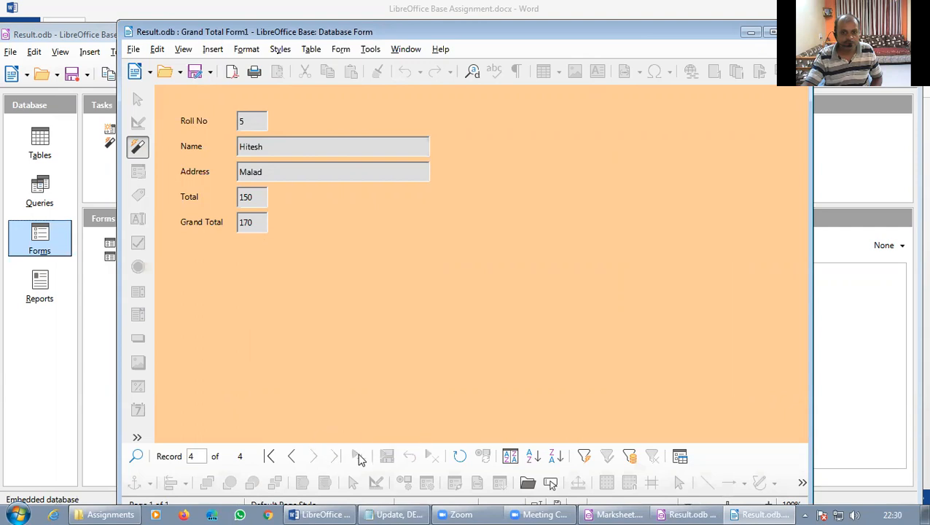
click(268, 457)
click(315, 458)
click(316, 458)
click(316, 457)
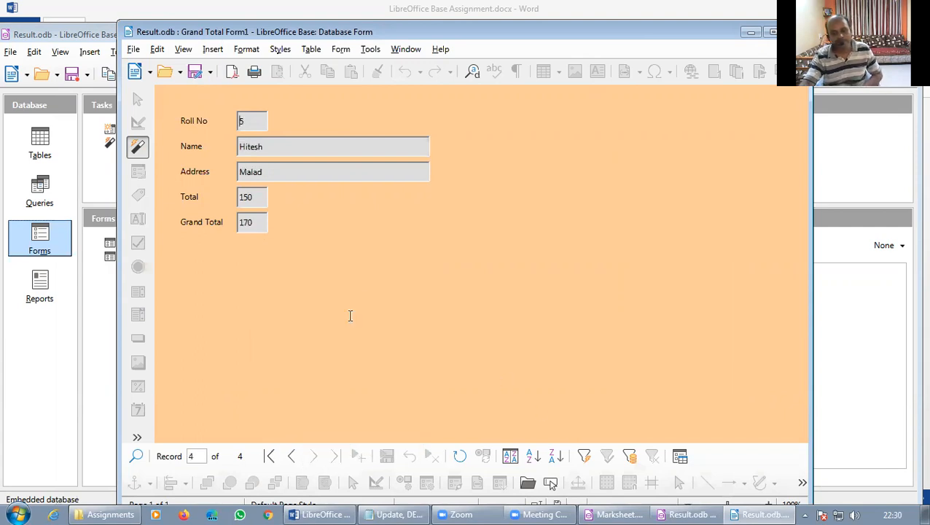
drag(553, 29, 480, 52)
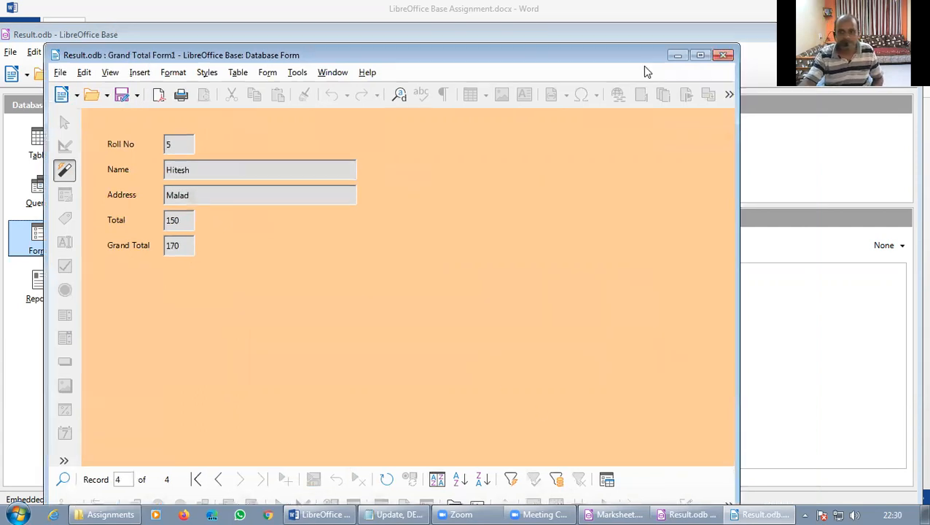
click(723, 56)
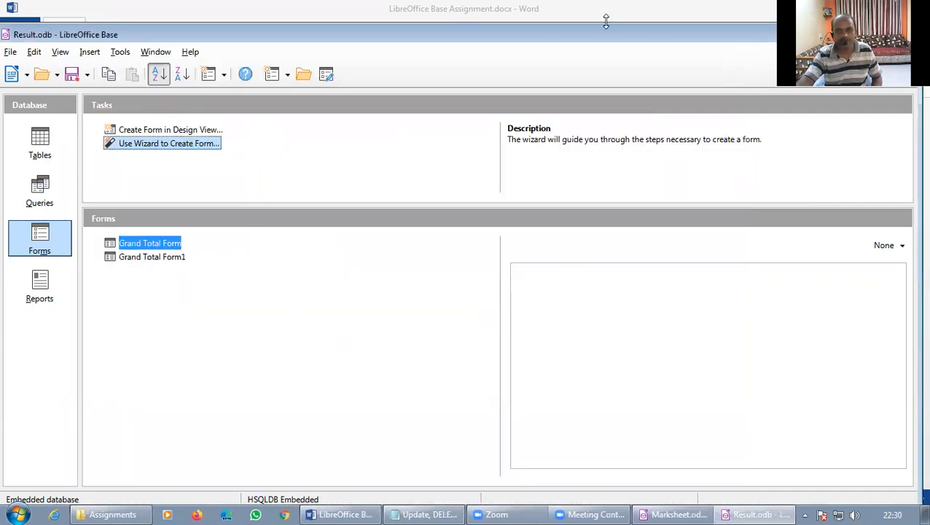
drag(545, 42, 607, 35)
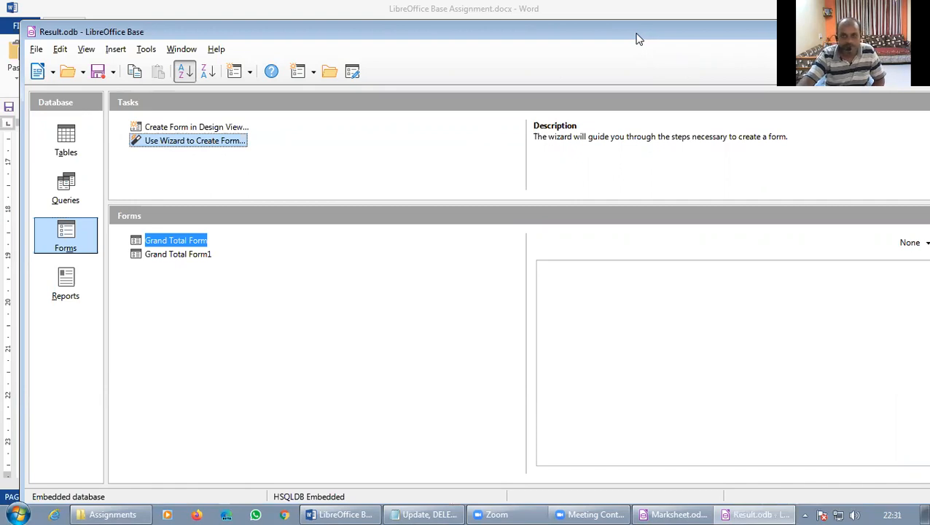
drag(636, 34, 619, 14)
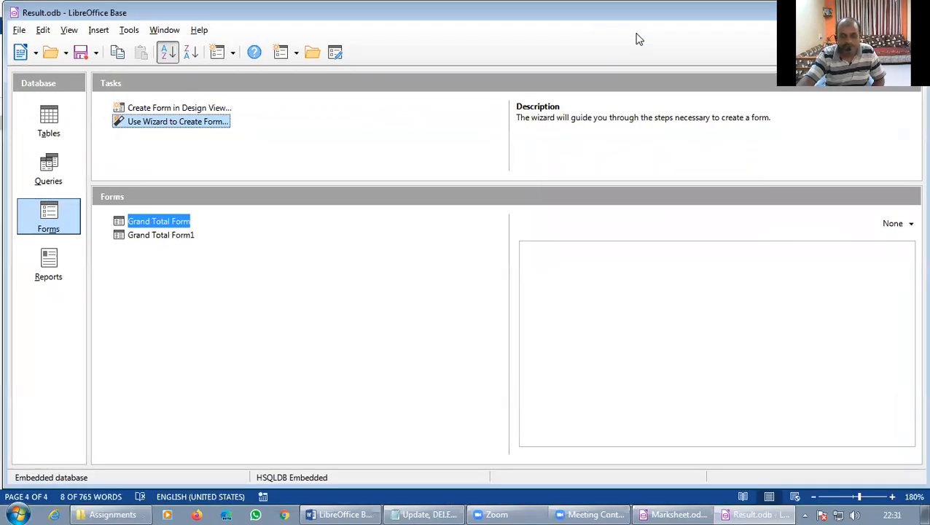